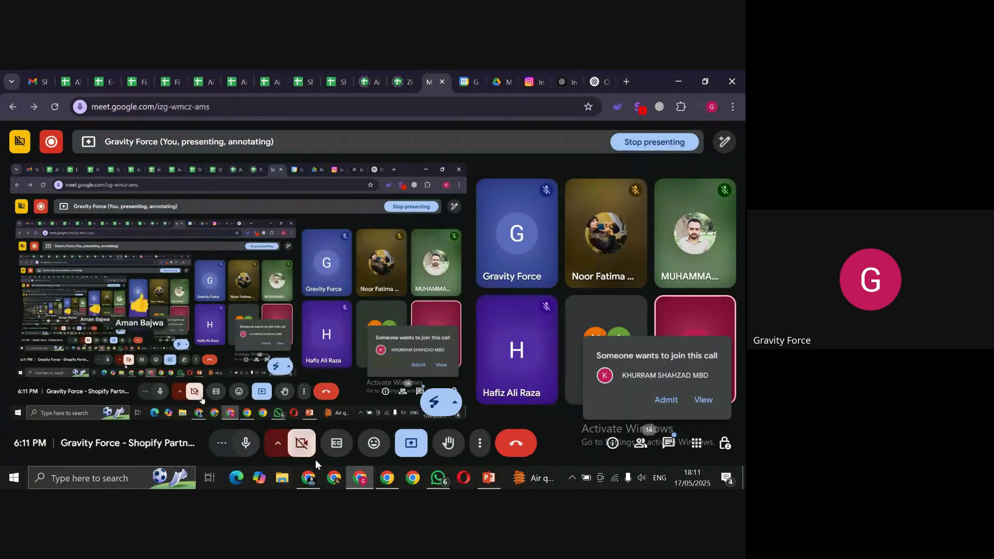
Step: Switch from the Google Meet call to the Chrome window showing the Shopify admin Orders page
click(309, 478)
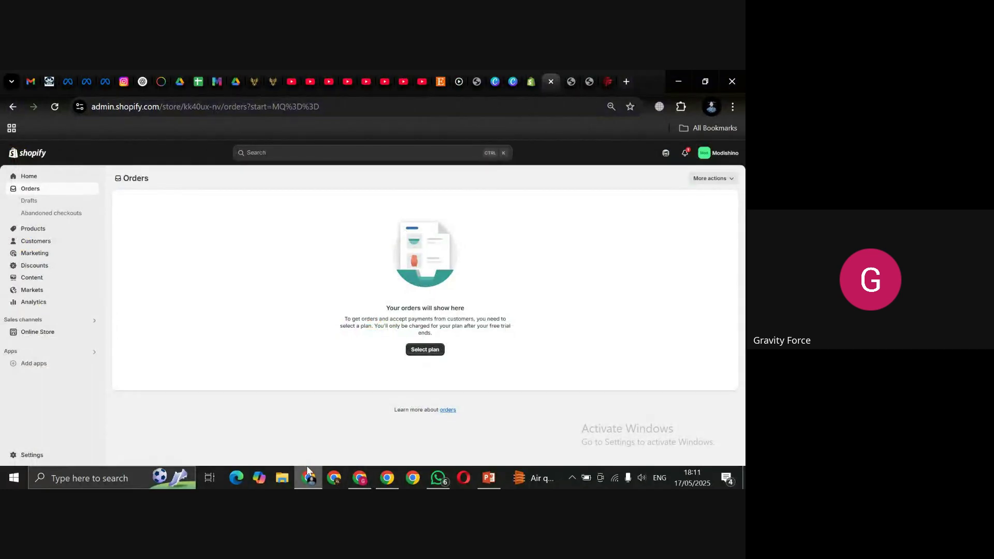
Step: Open the Products list, which shows the single Women Sports Activewear product
mouse_move(309, 476)
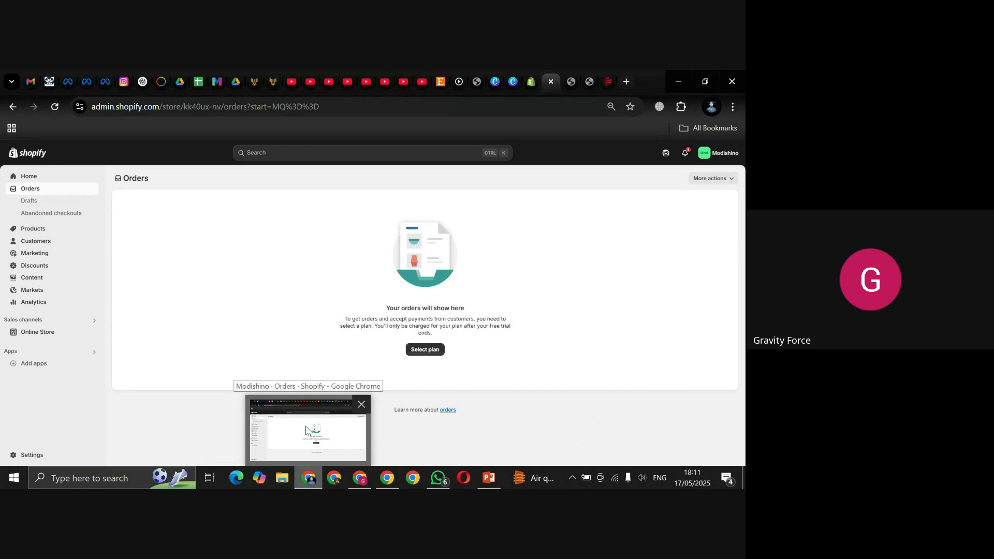
click(54, 230)
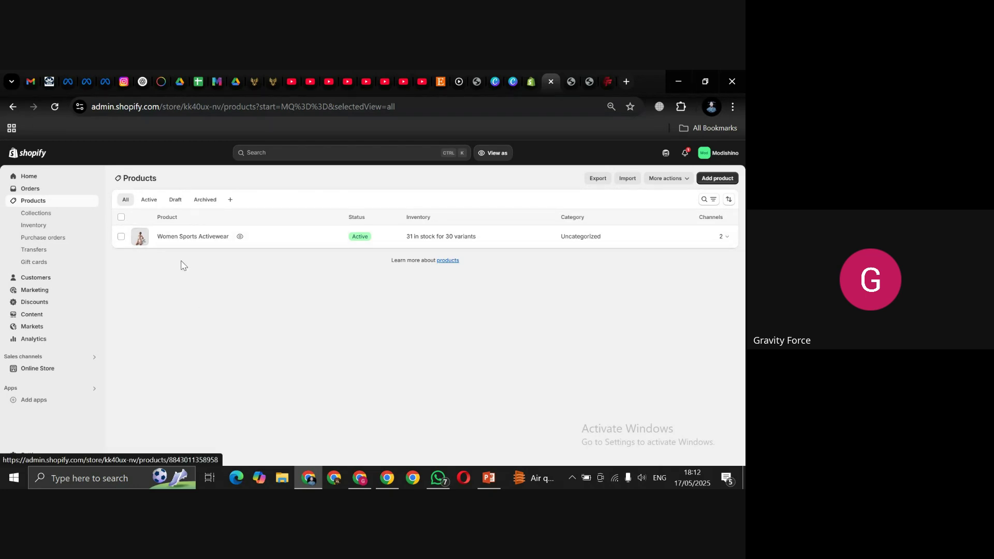
Step: Open Women Sports Activewear for editing and select words in its title, leaving the title unchanged
click(191, 239)
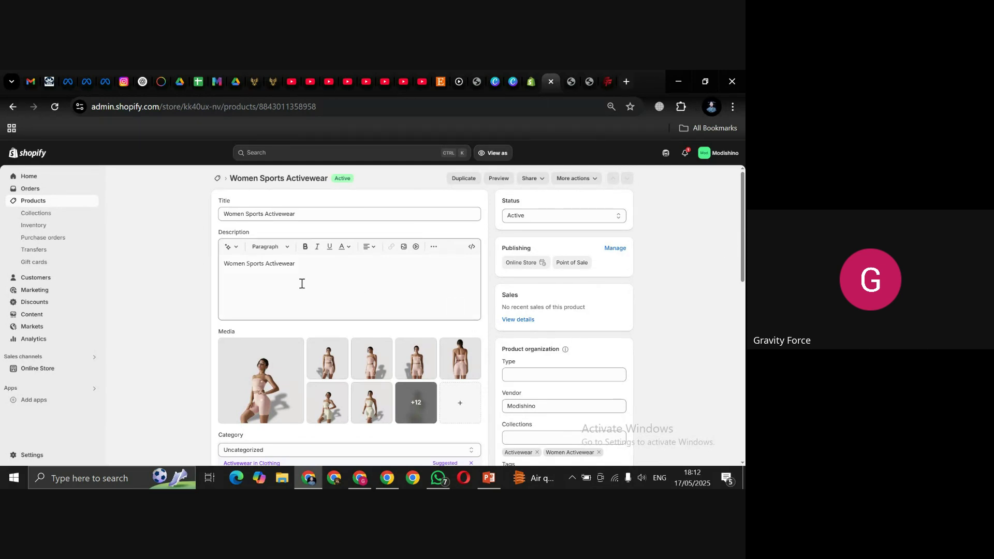
click(423, 213)
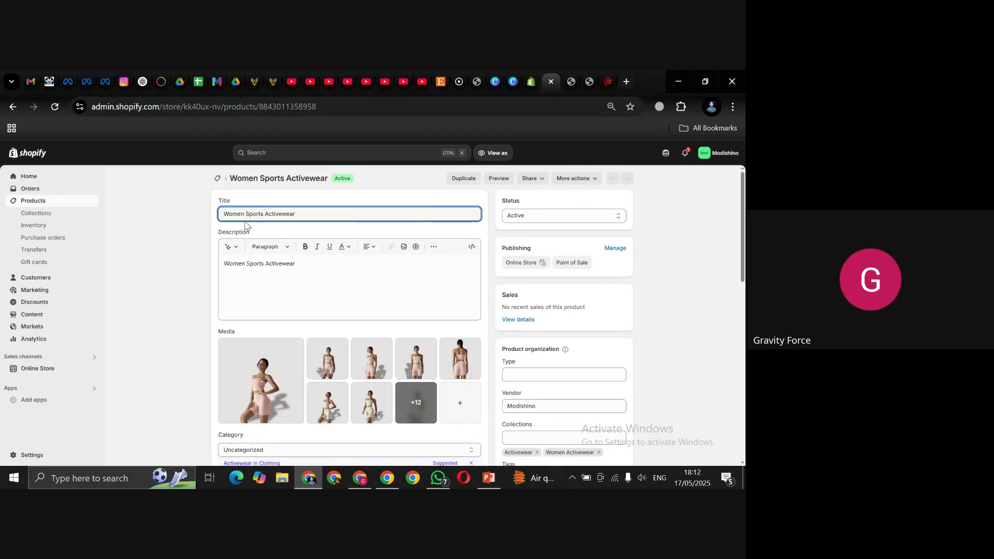
drag(246, 213, 305, 212)
drag(246, 216, 296, 215)
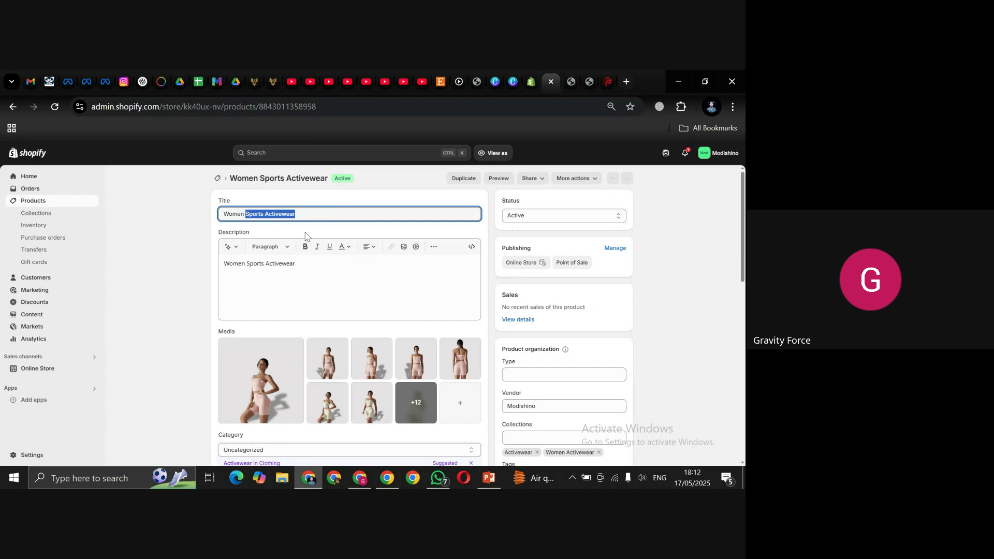
drag(247, 214, 290, 213)
click(247, 214)
Step: Select the current description text, then go to the Gravity Force Flex Fit Legging page
mouse_move(742, 219)
mouse_down()
mouse_move(743, 240)
mouse_move(742, 230)
mouse_up()
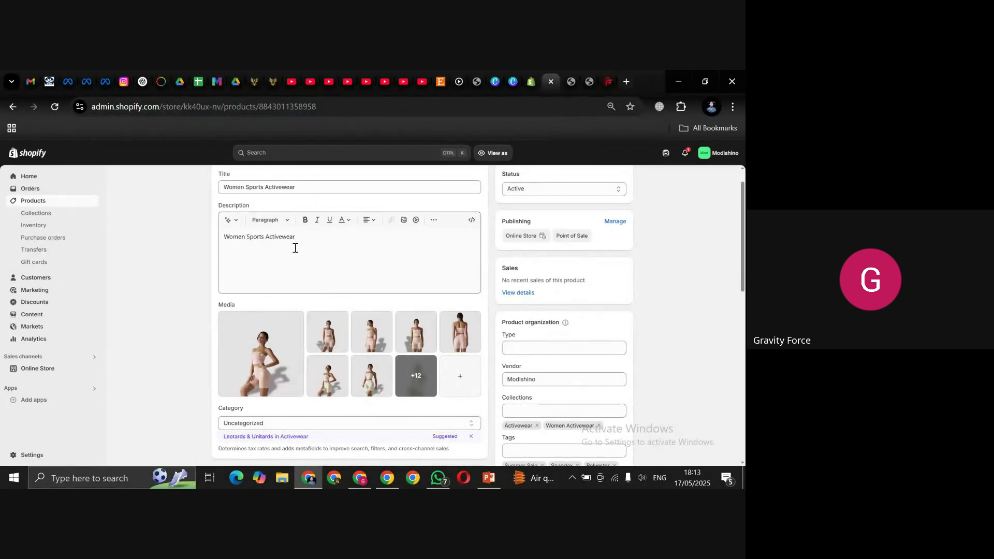
drag(295, 243, 228, 240)
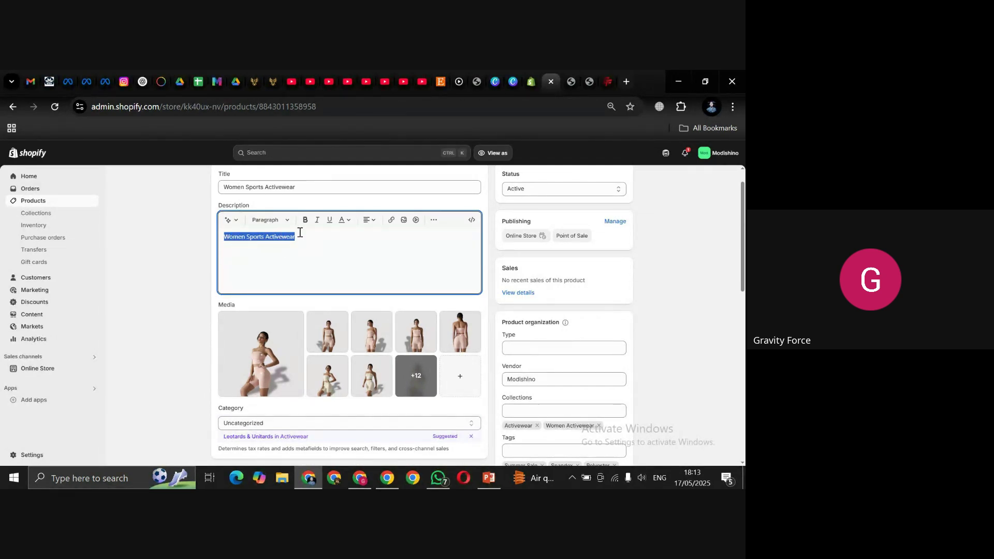
click(609, 81)
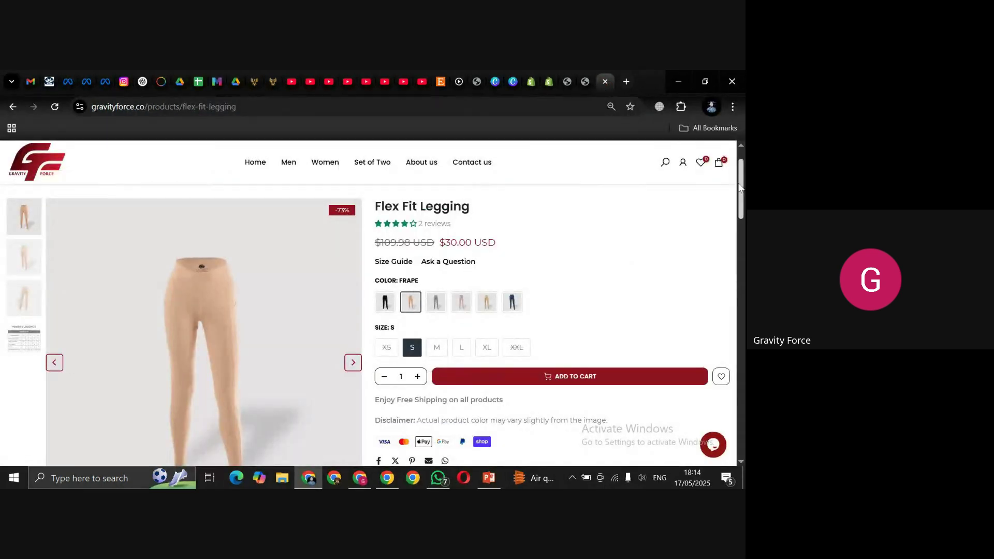
Step: Copy the Flex Fit Legging's two description paragraphs and return to the Shopify product editor
drag(741, 188, 742, 247)
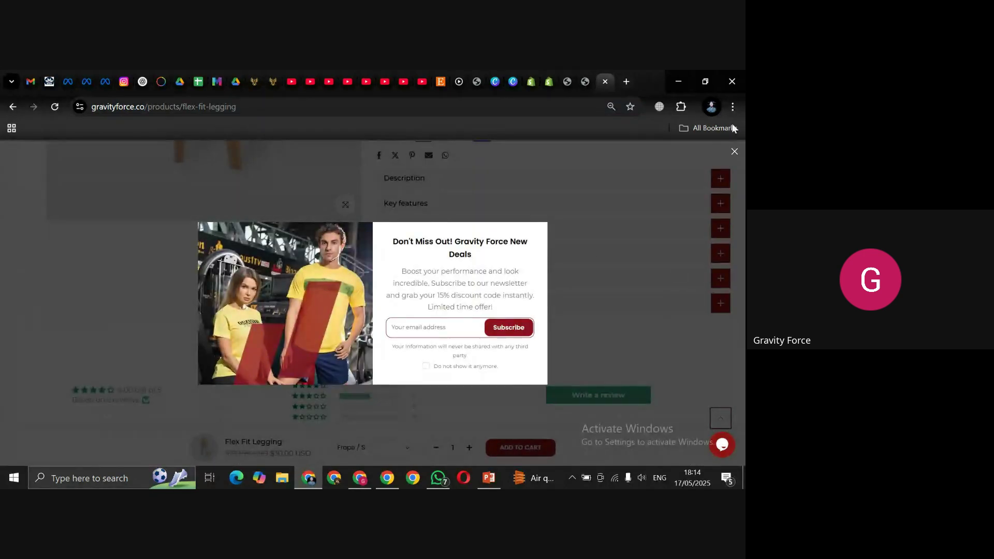
click(734, 151)
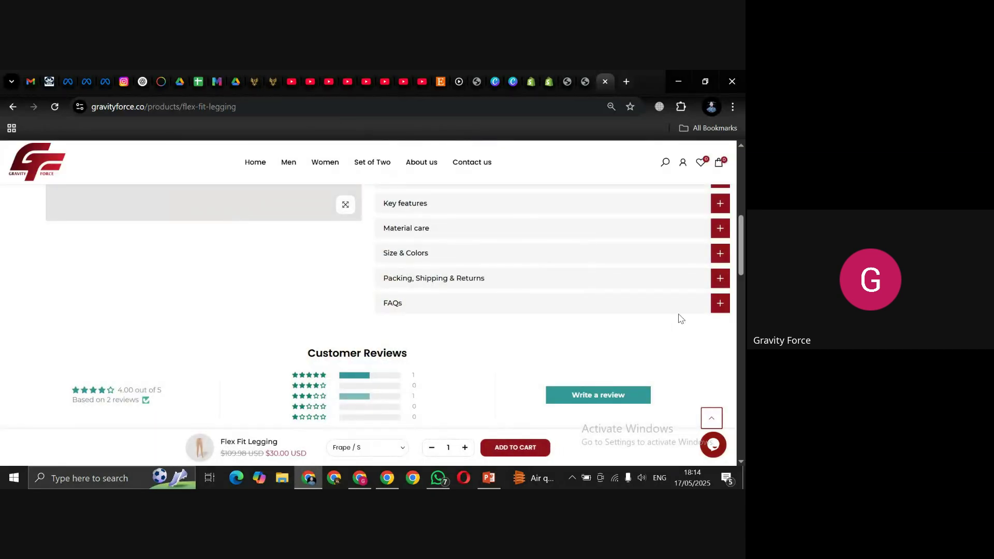
scroll(743, 264, up, 2)
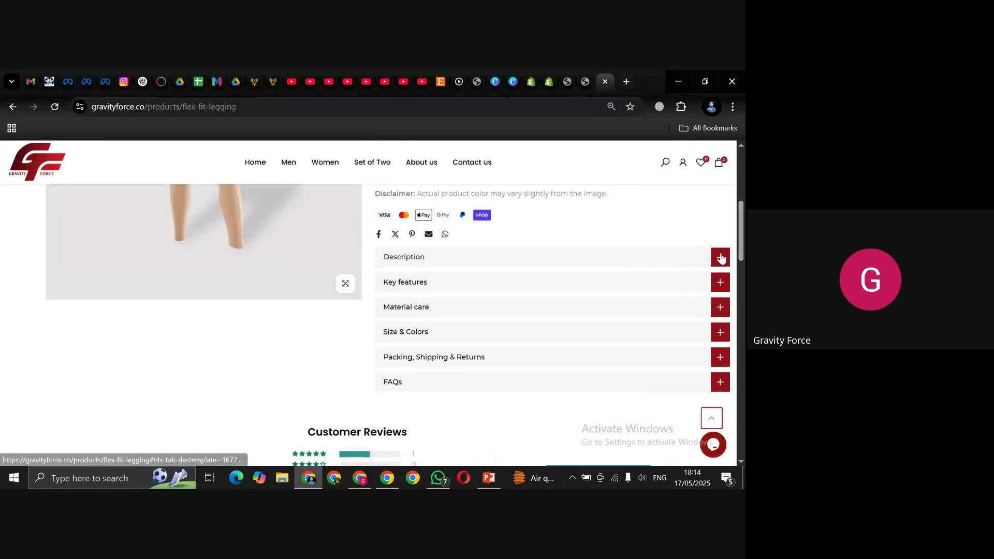
click(720, 257)
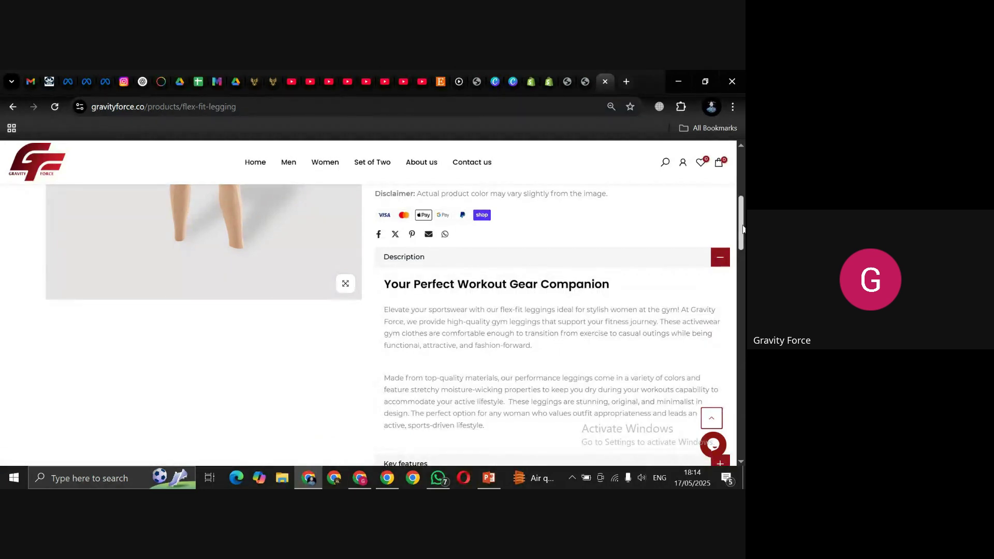
scroll(742, 246, down, 2)
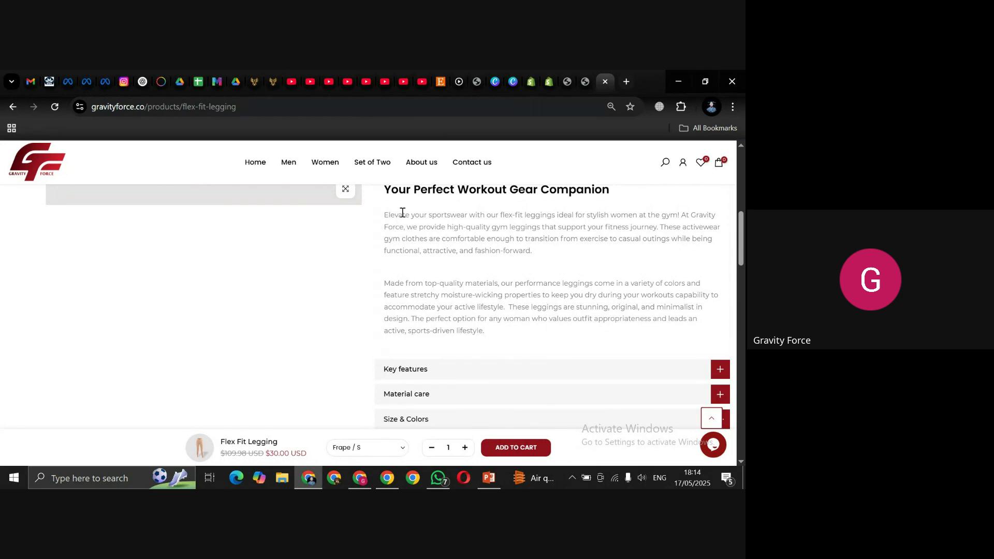
drag(387, 215, 488, 336)
key(ctrl+c)
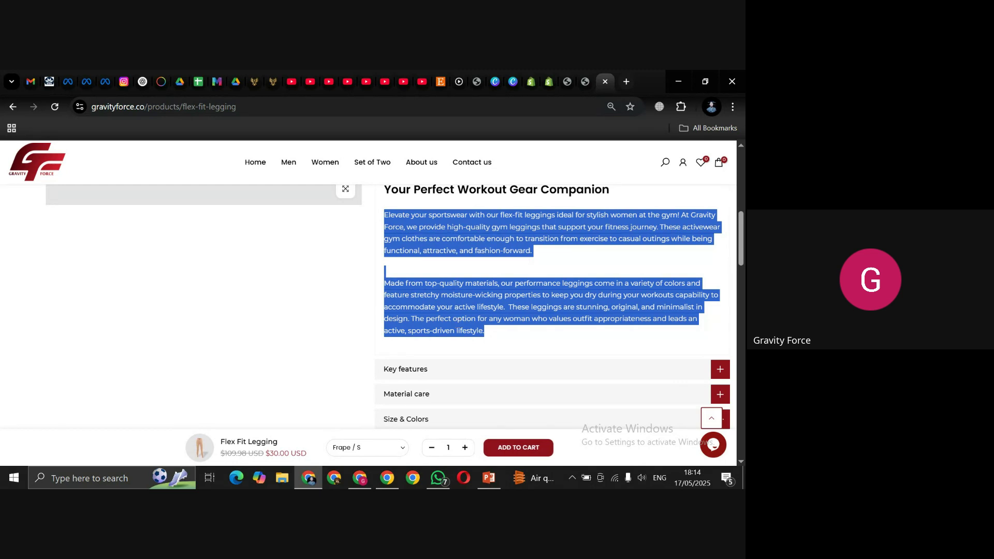
click(549, 82)
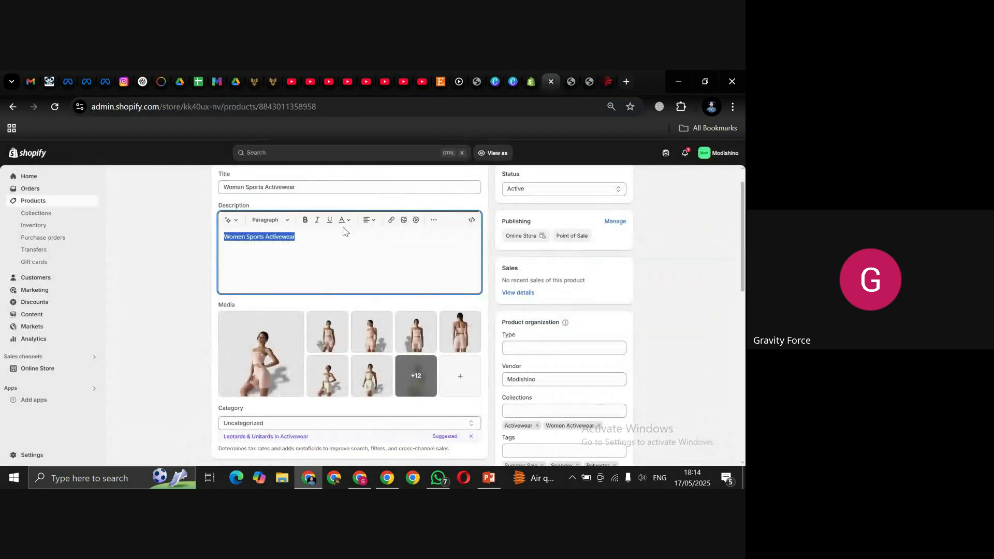
Step: Replace the whole description with the two pasted Gravity Force paragraphs about flex-fit leggings
click(332, 239)
key(ctrl+a)
key(ctrl+v)
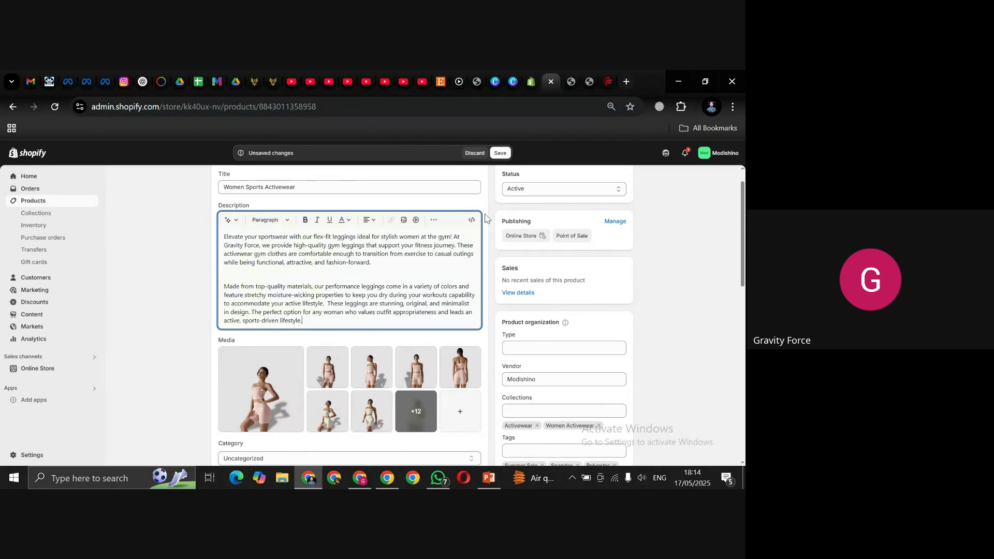
scroll(743, 206, up, 1)
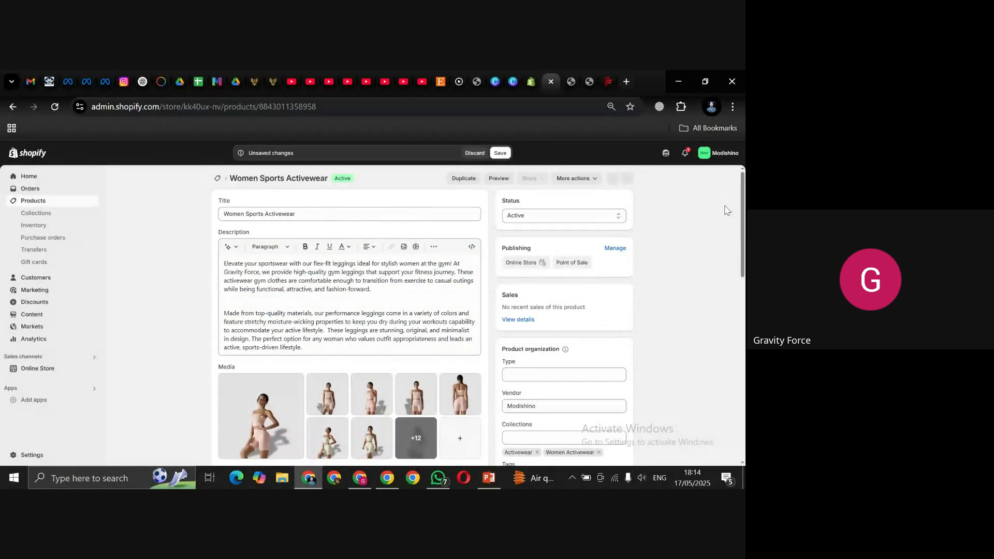
drag(742, 205, 740, 238)
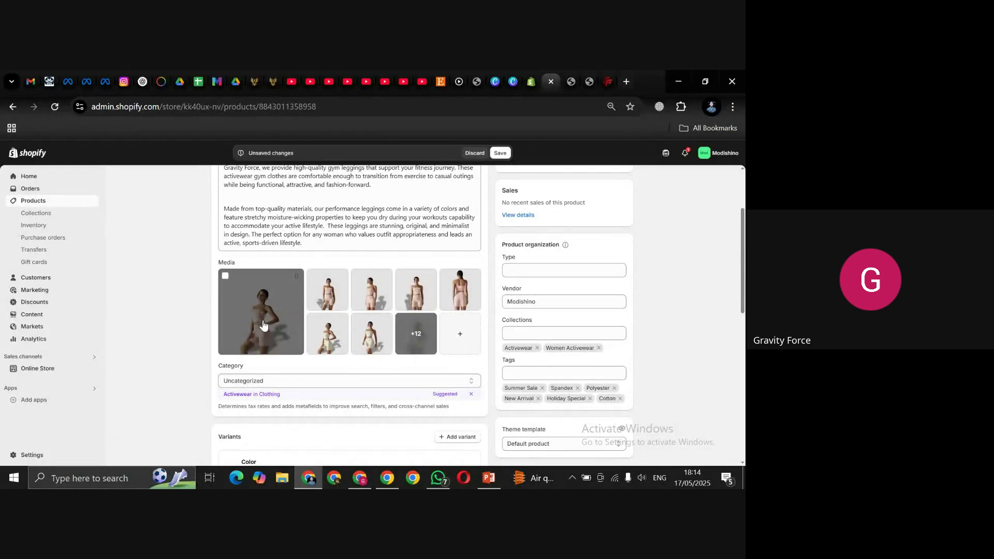
Step: Upload every image in the local folder as product media and close the file picker
click(416, 333)
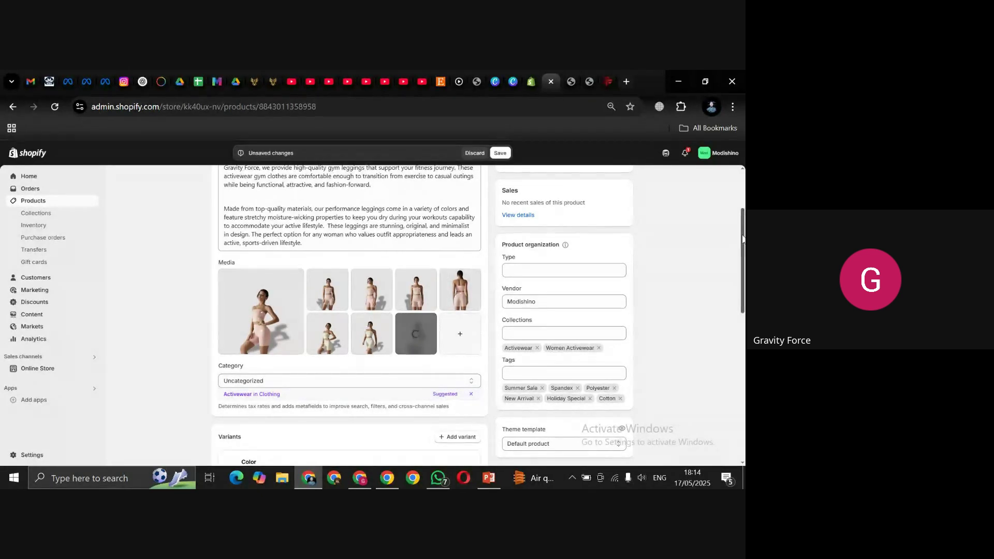
drag(742, 238, 743, 254)
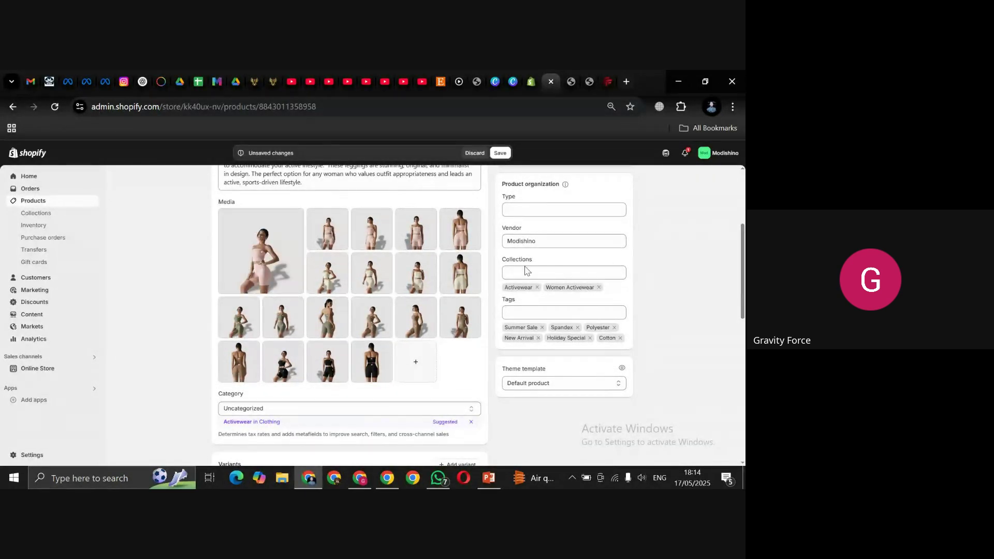
click(410, 371)
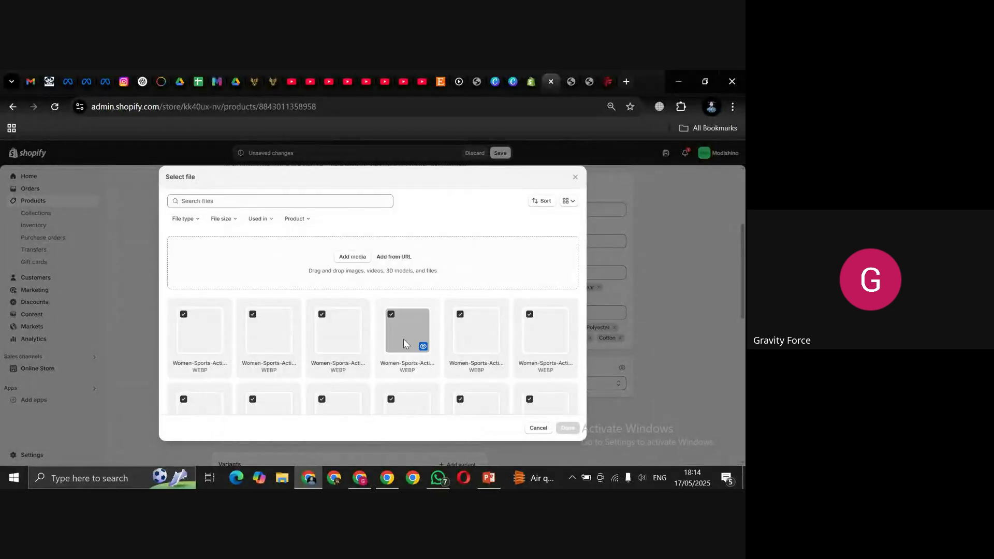
click(346, 263)
click(351, 257)
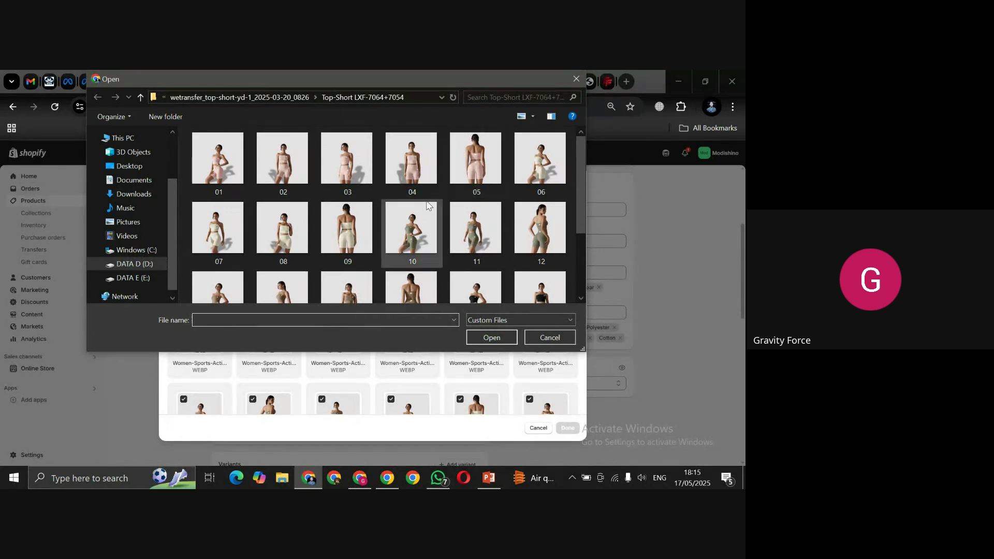
click(382, 198)
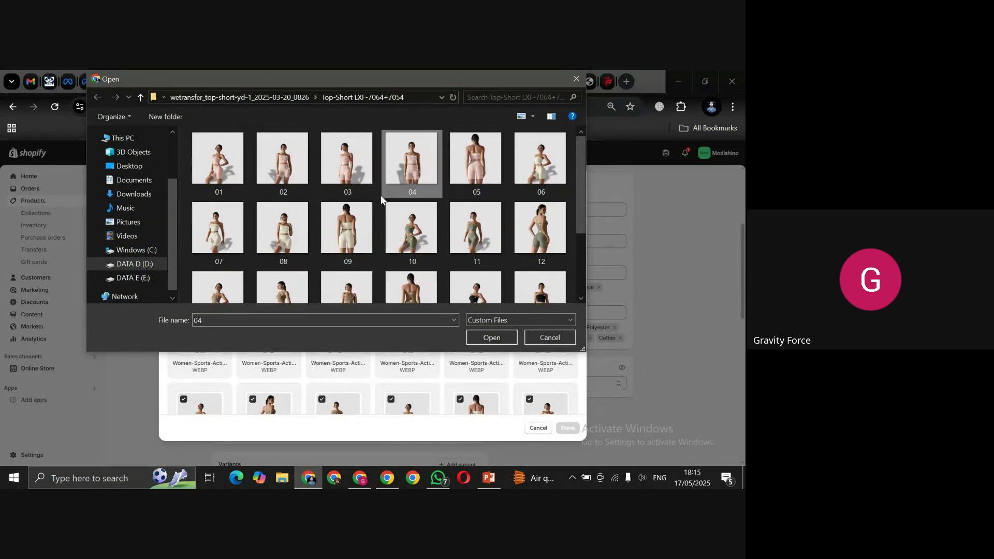
key(ctrl+a)
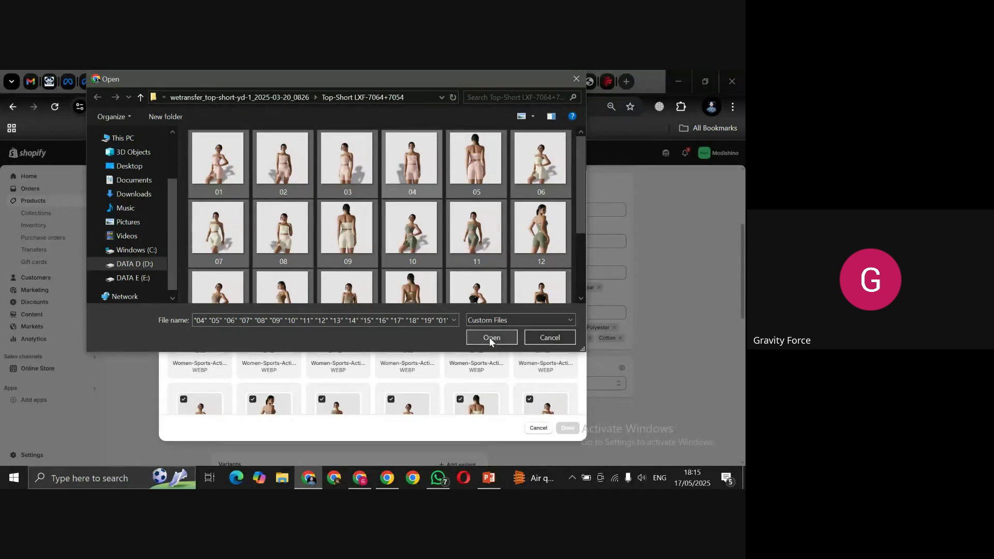
click(509, 336)
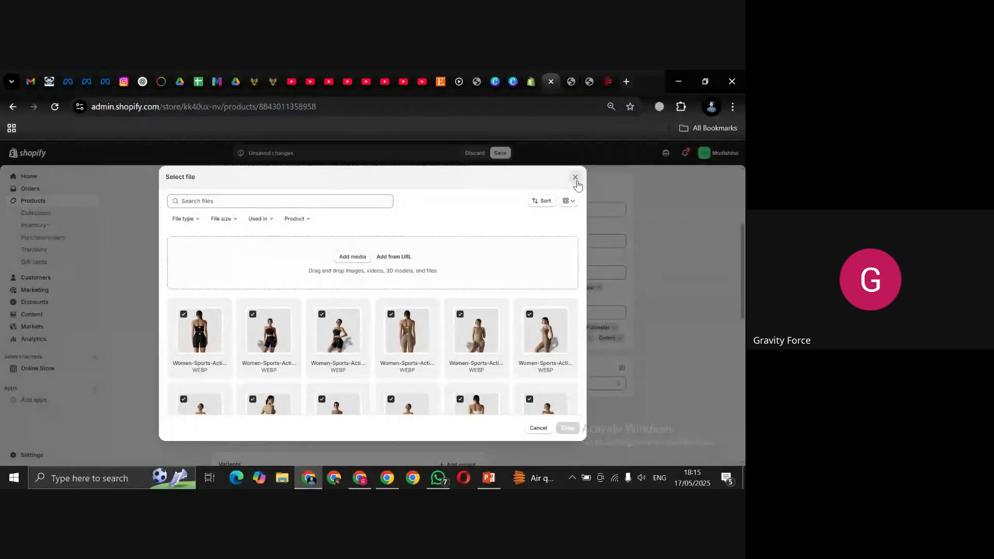
click(575, 177)
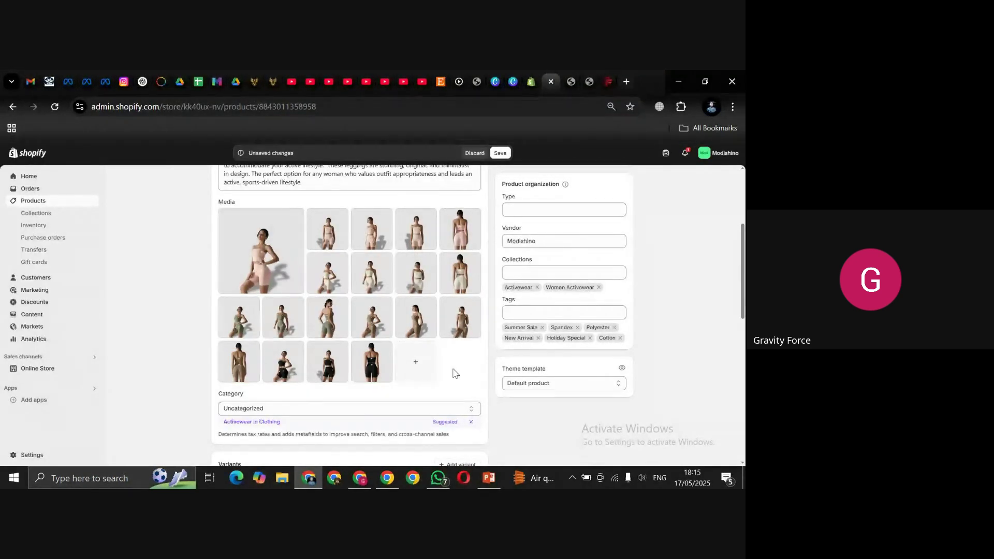
drag(742, 268, 743, 310)
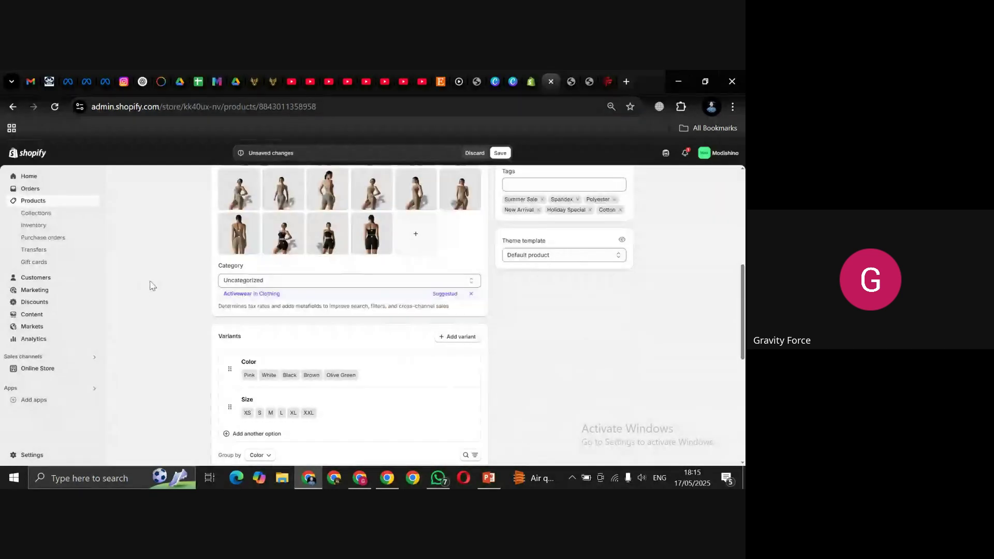
Step: Accept the Activewear in Clothing suggestion, then refine the category to Activewear Tops
click(318, 280)
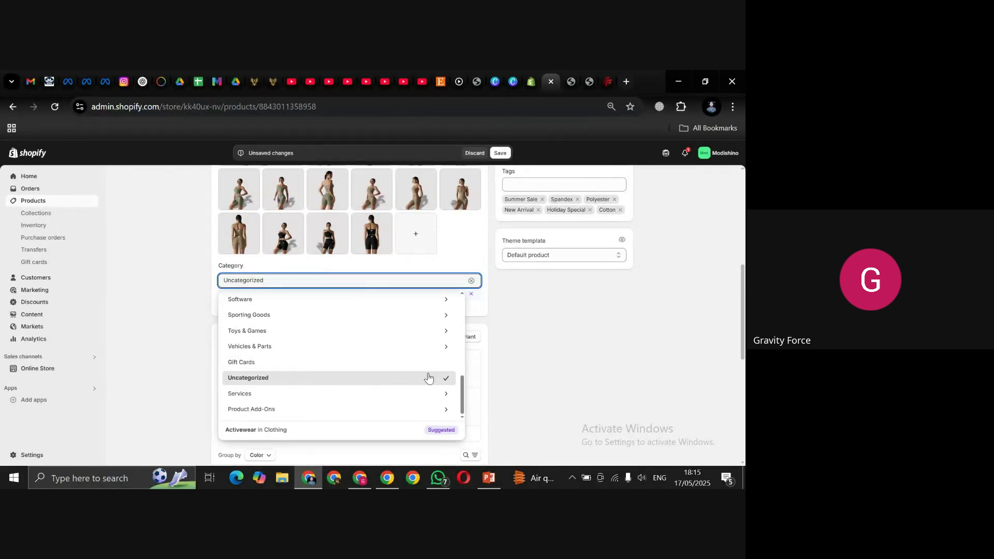
click(462, 386)
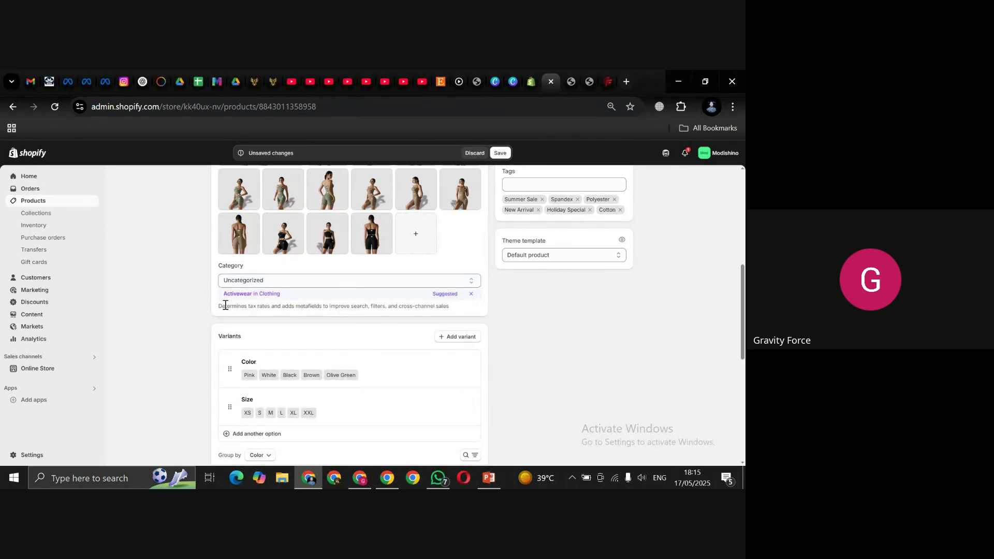
click(264, 294)
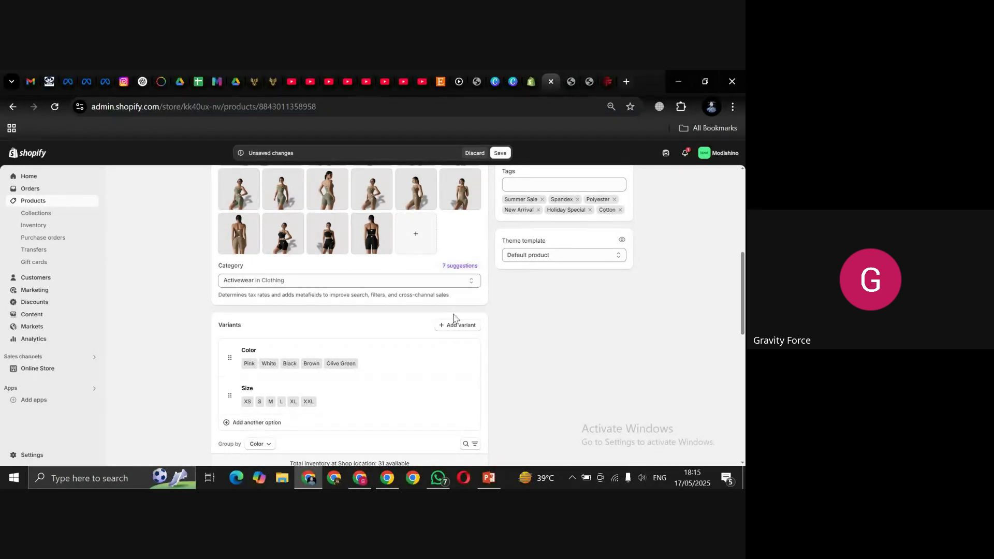
click(372, 281)
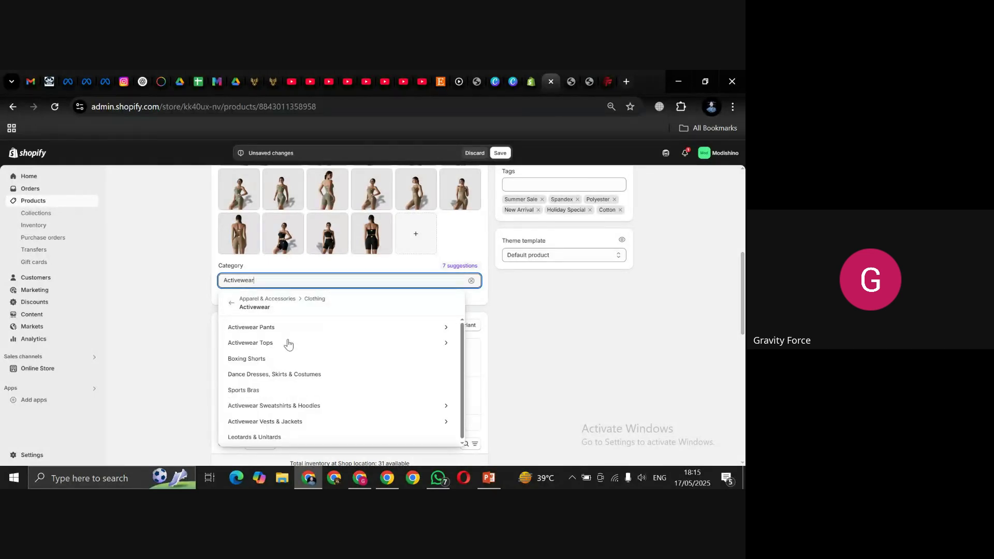
click(251, 344)
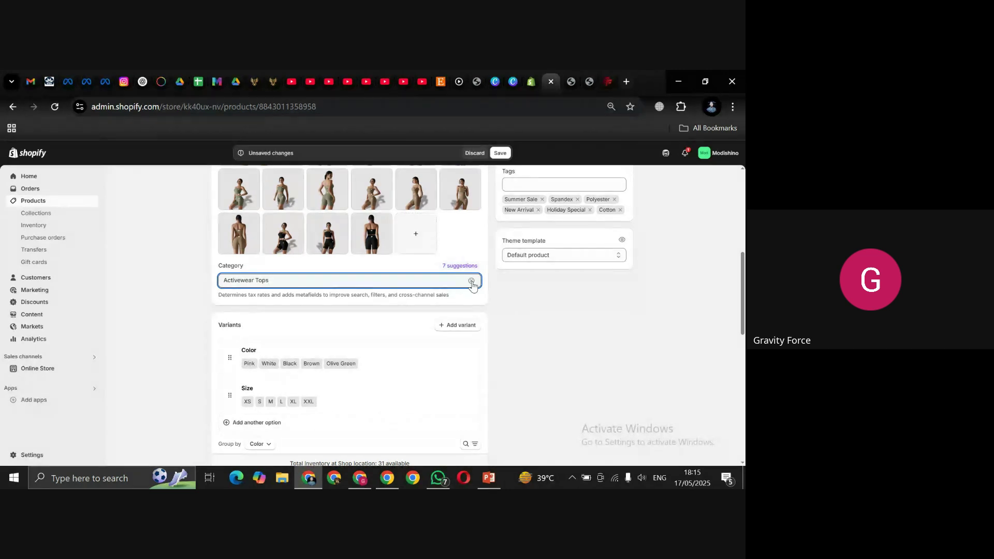
Step: Clear the category and drill through Clothing › Activewear › Activewear Tops to choose Crop Tops
click(471, 281)
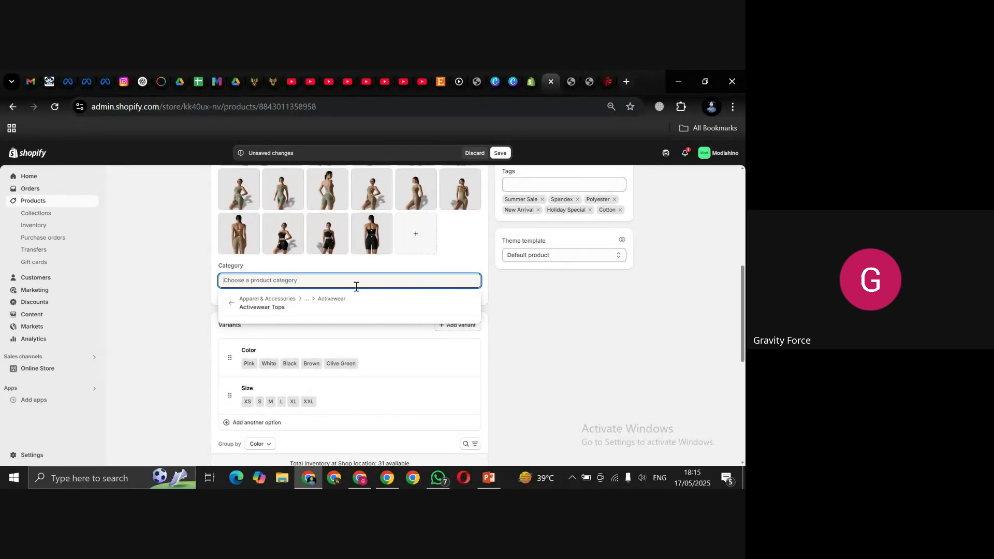
click(279, 309)
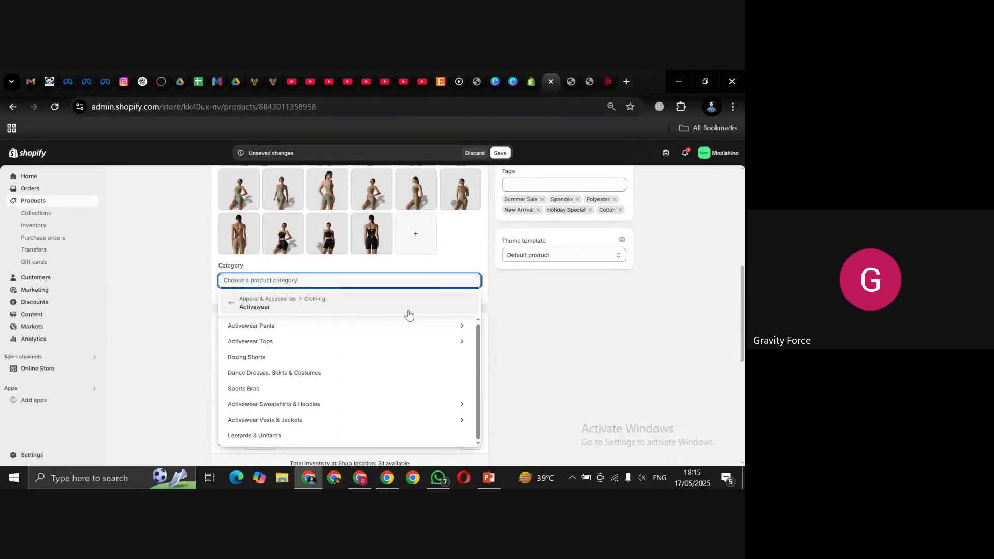
click(371, 299)
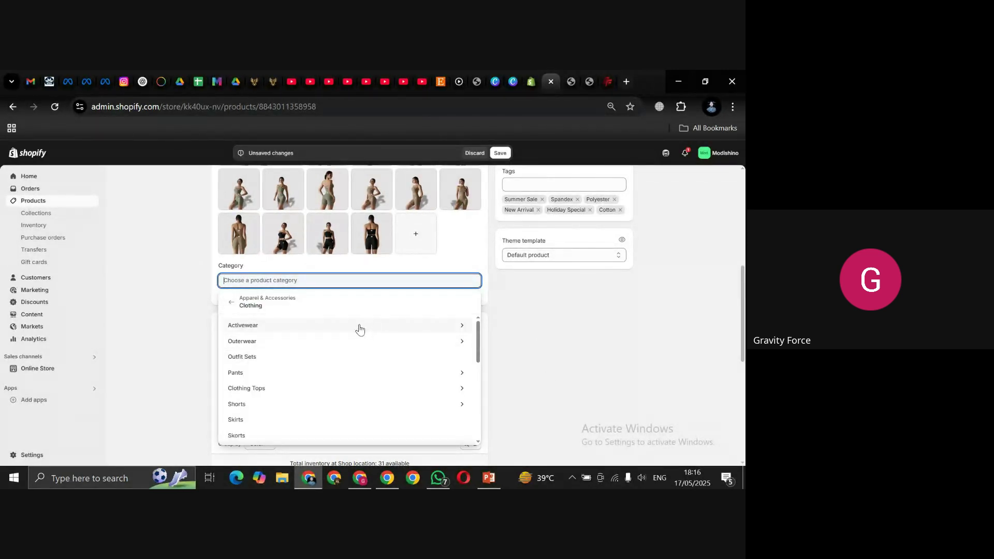
click(360, 327)
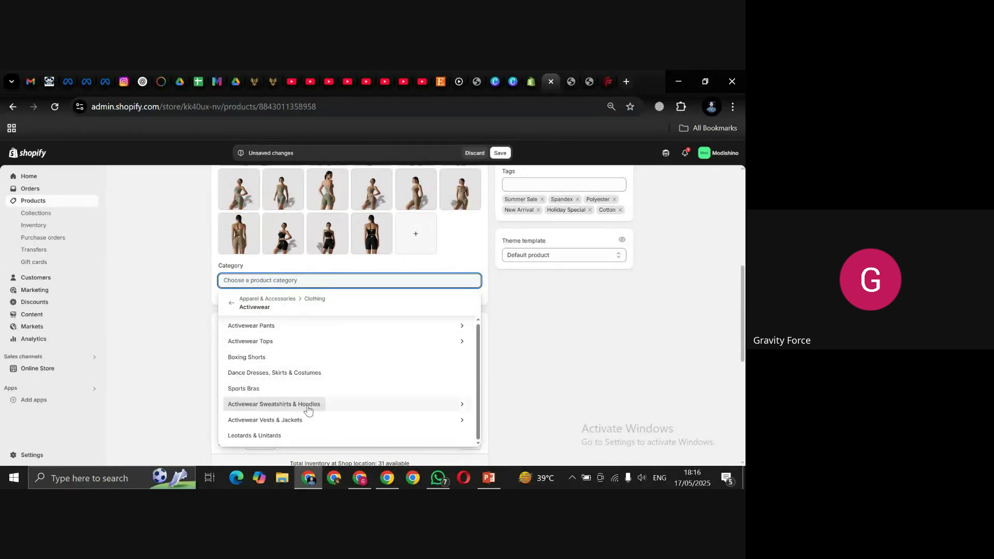
click(459, 344)
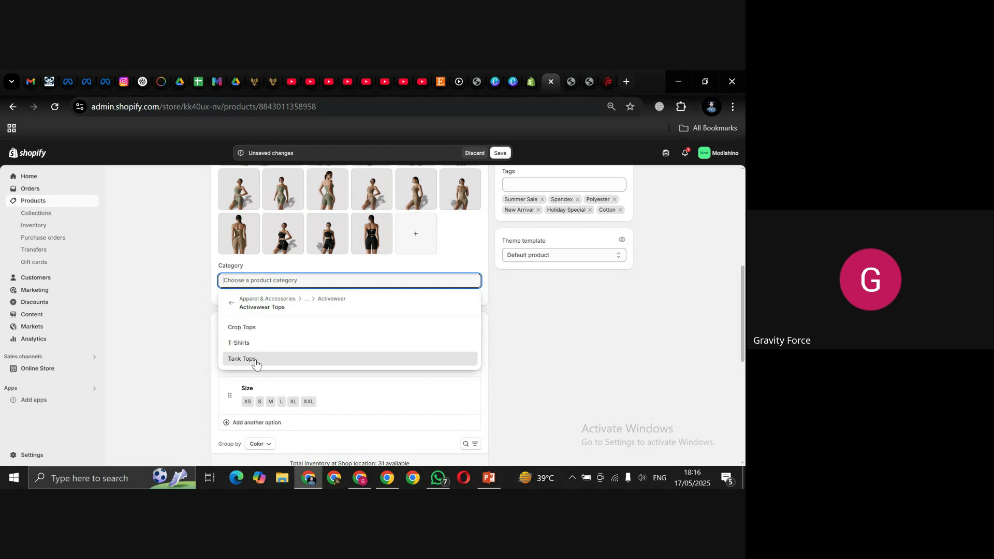
click(231, 310)
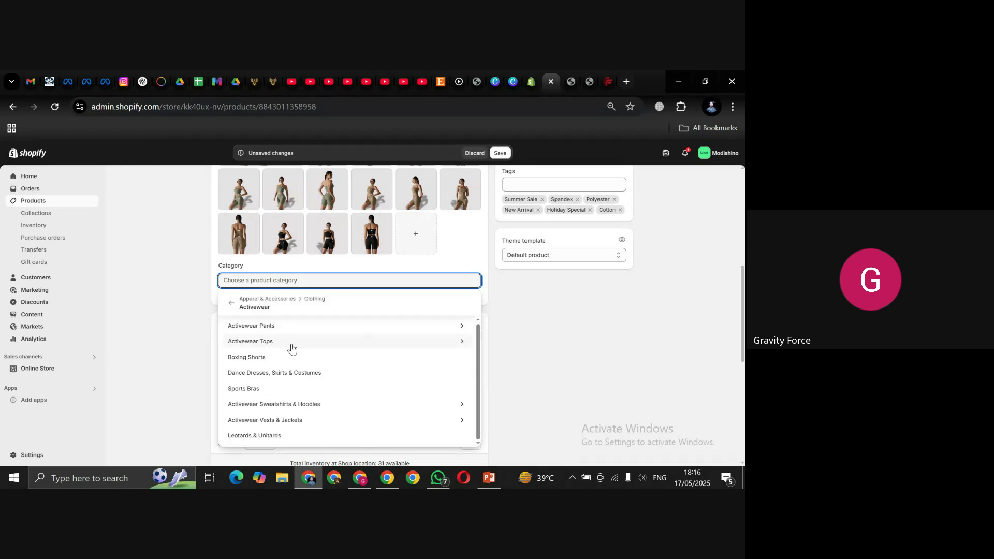
click(283, 346)
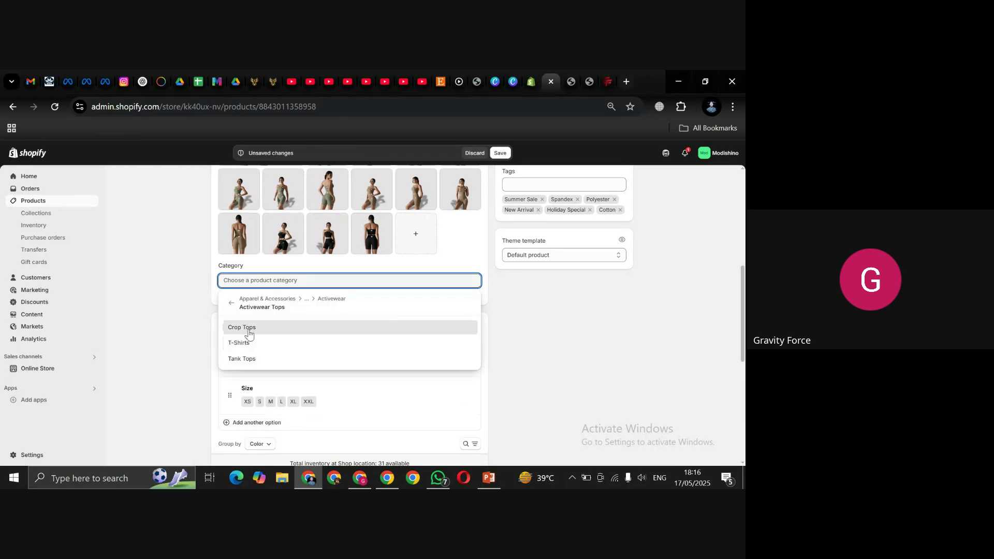
click(248, 328)
click(564, 317)
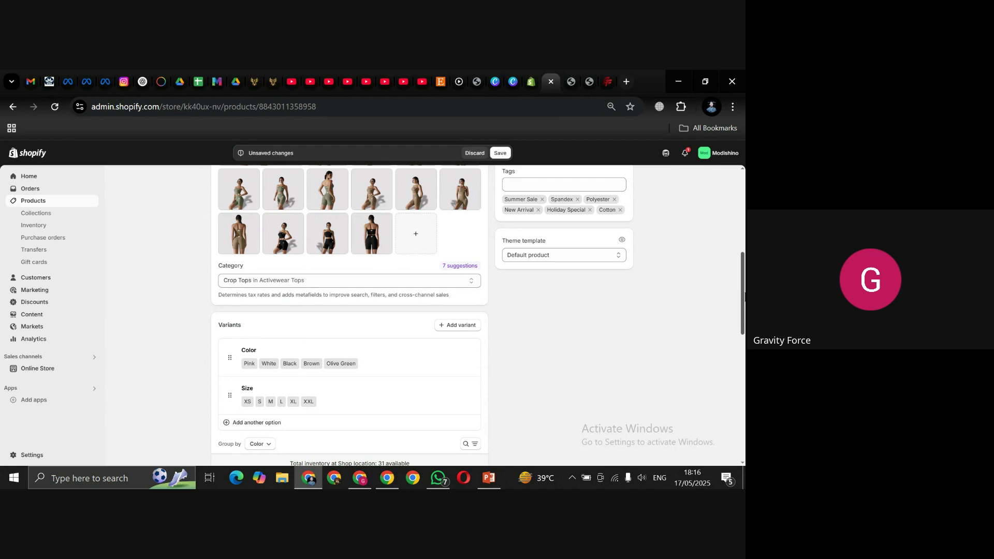
drag(743, 296, 745, 319)
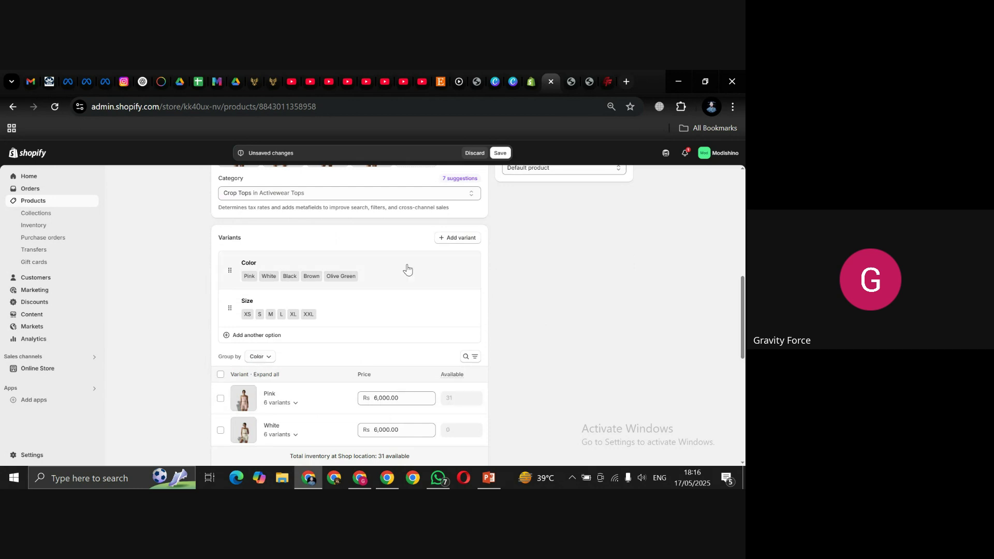
click(385, 281)
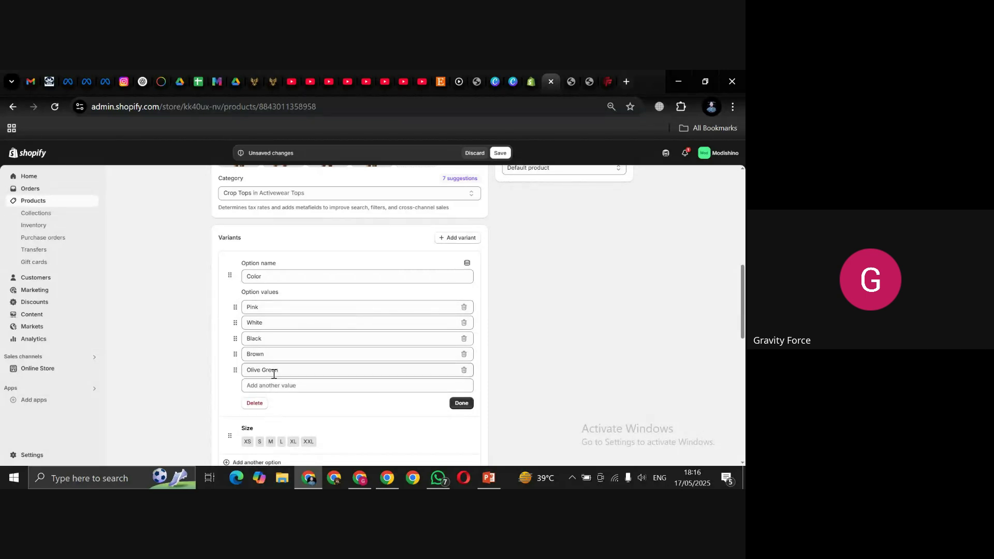
Step: Delete the existing Color and Size variant options
click(255, 403)
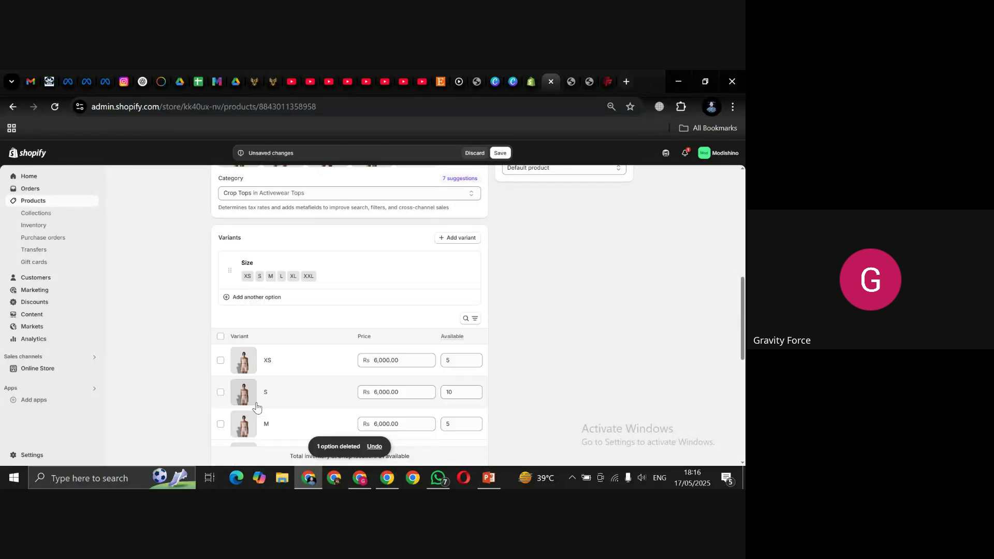
click(373, 272)
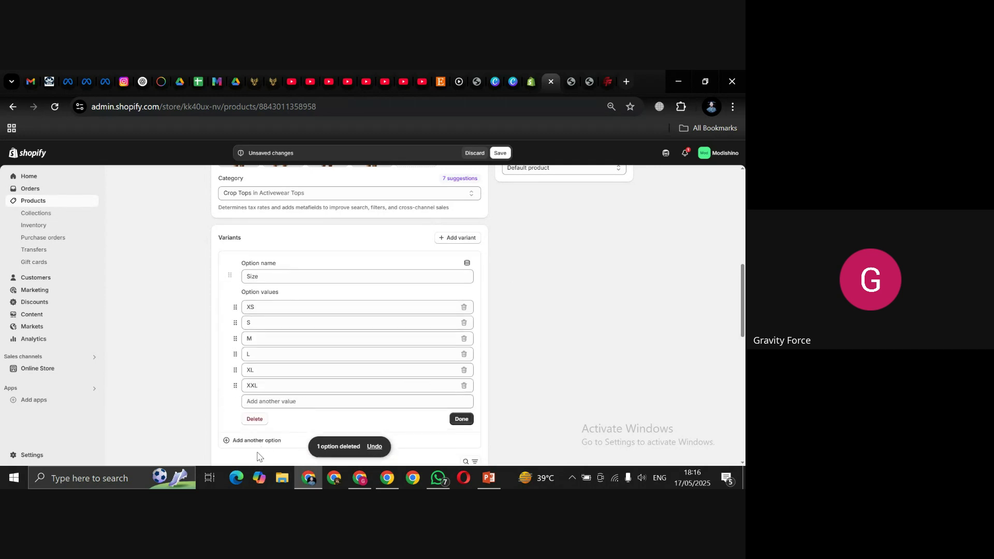
click(254, 419)
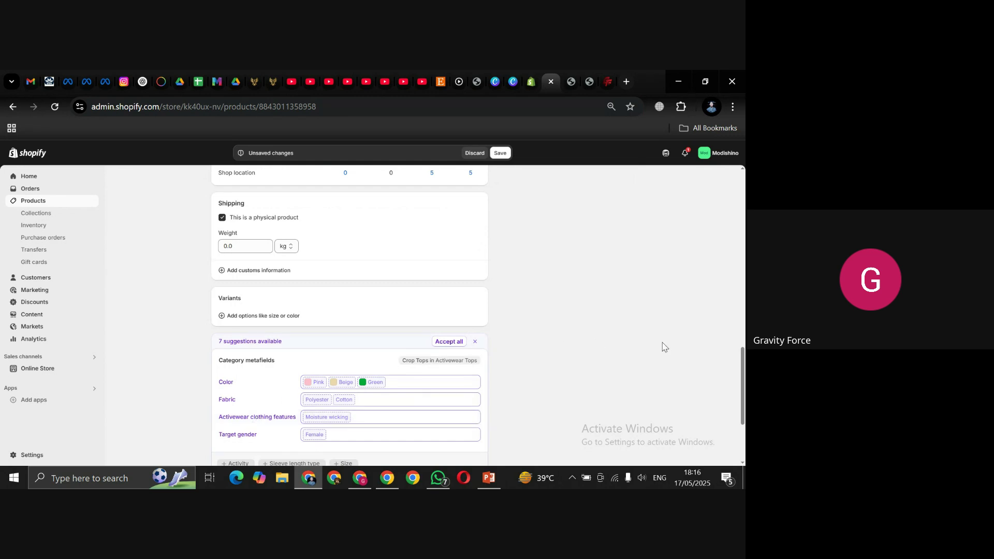
scroll(404, 401, down, 1)
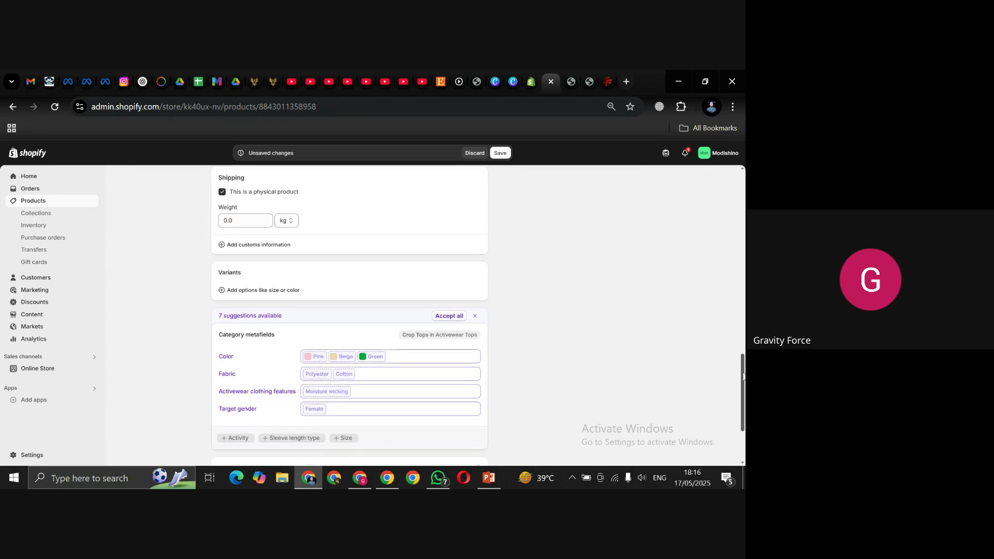
Step: Add new, empty Color and Size variant options
click(248, 295)
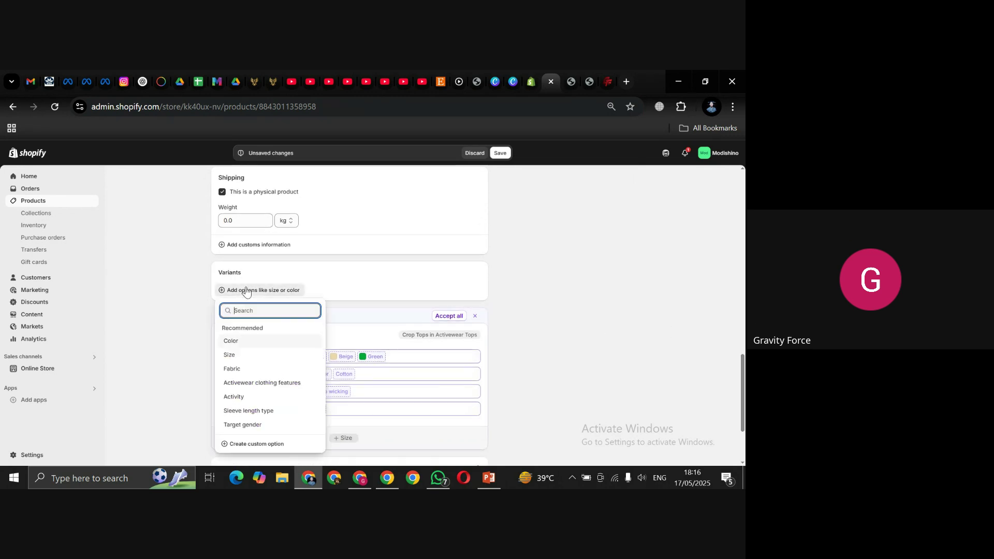
click(285, 342)
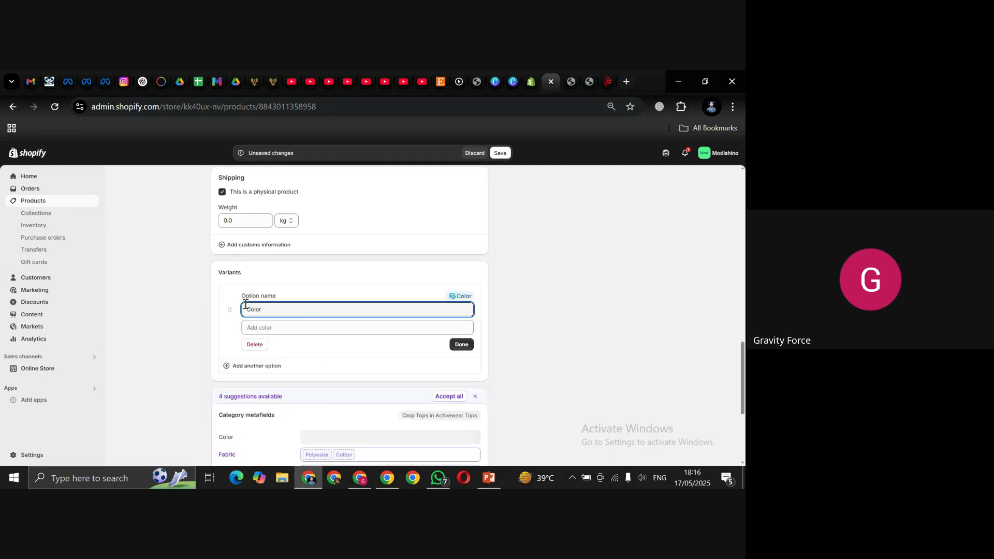
click(227, 367)
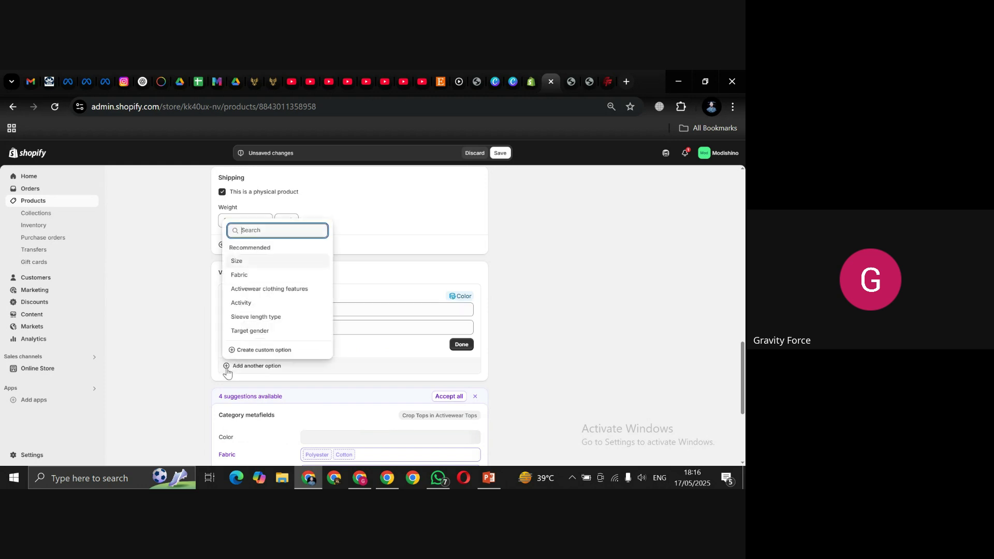
click(269, 260)
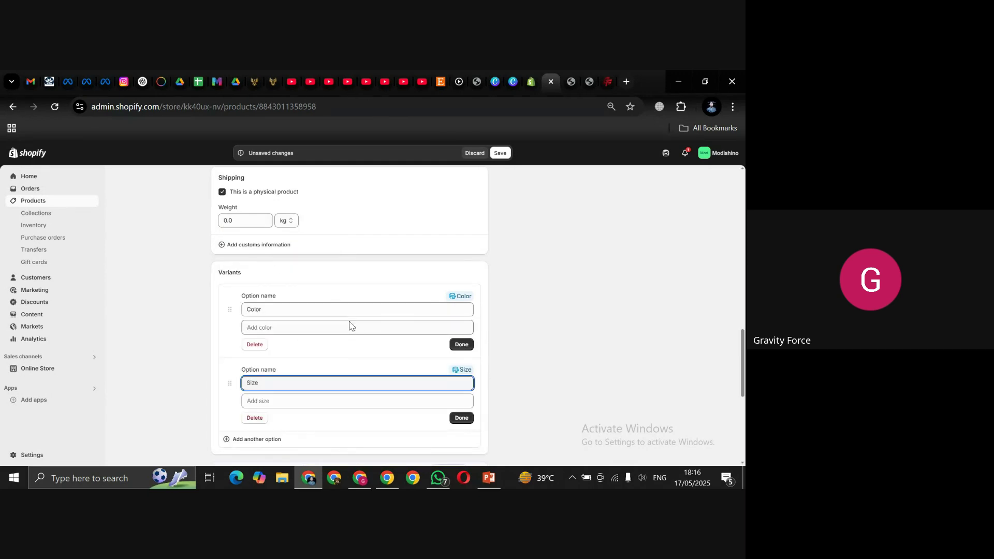
click(463, 303)
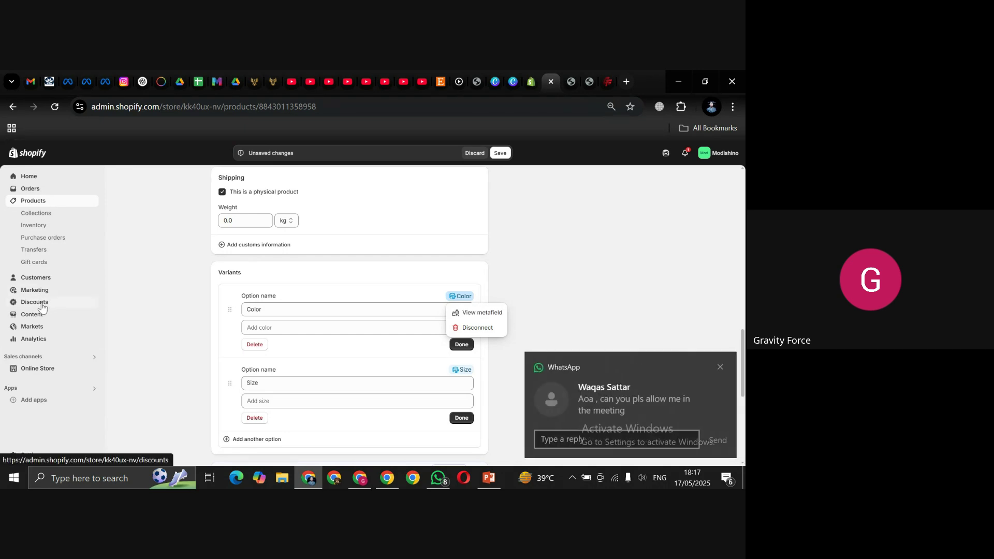
Step: Disconnect both the Color and Size options from their metafields
click(720, 367)
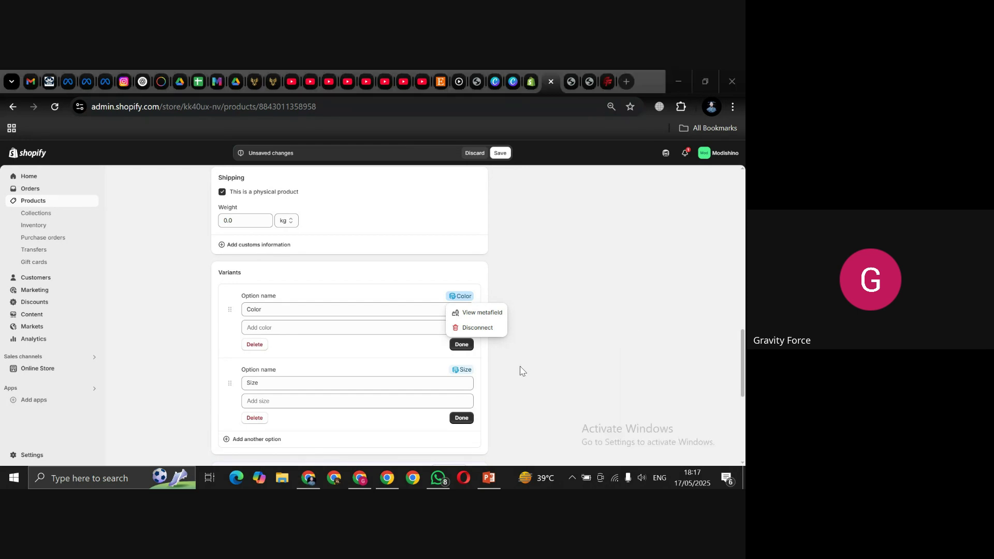
click(481, 329)
click(482, 331)
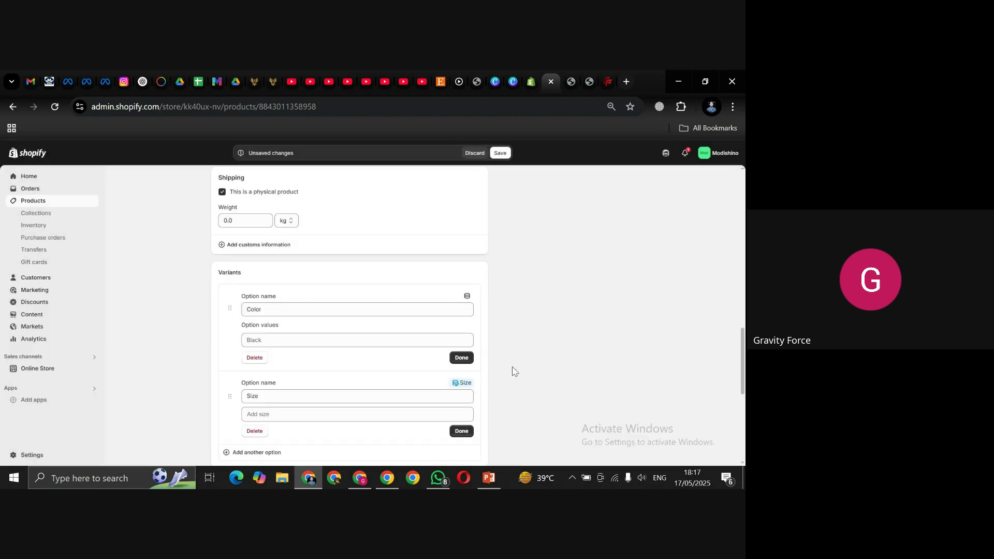
click(460, 385)
click(479, 414)
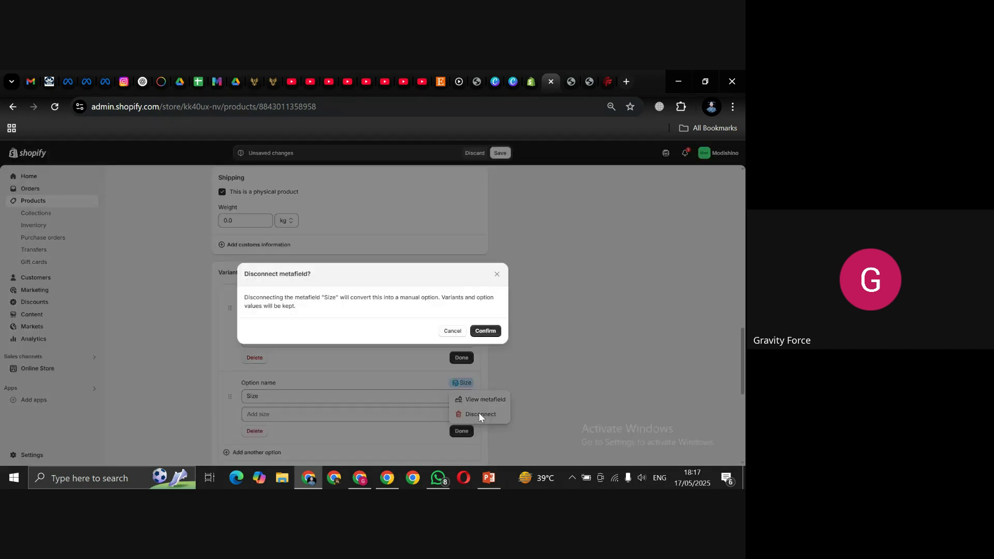
click(483, 331)
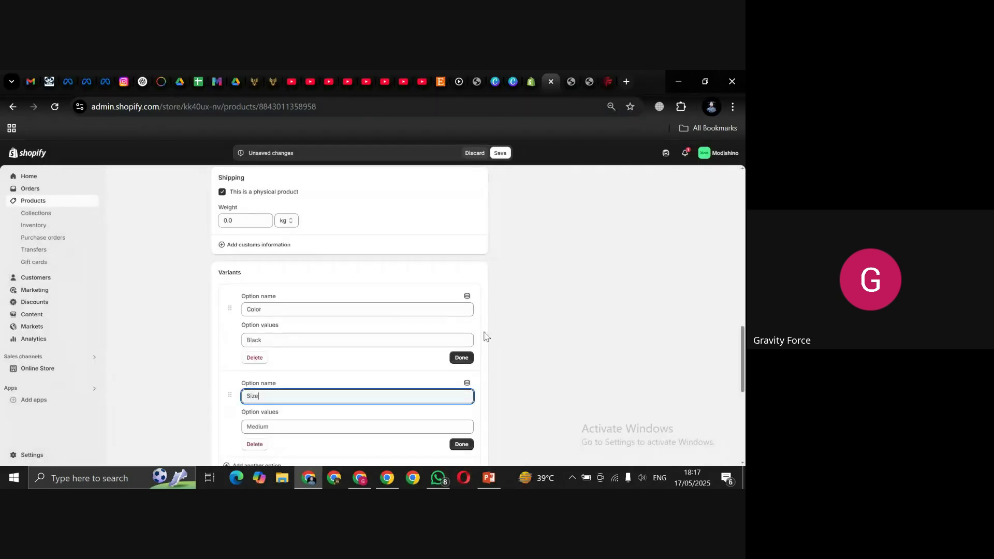
Step: Enter Pink, Black, White, Olive Green and Brown as the Color values, fixing Brown's missing B
click(333, 343)
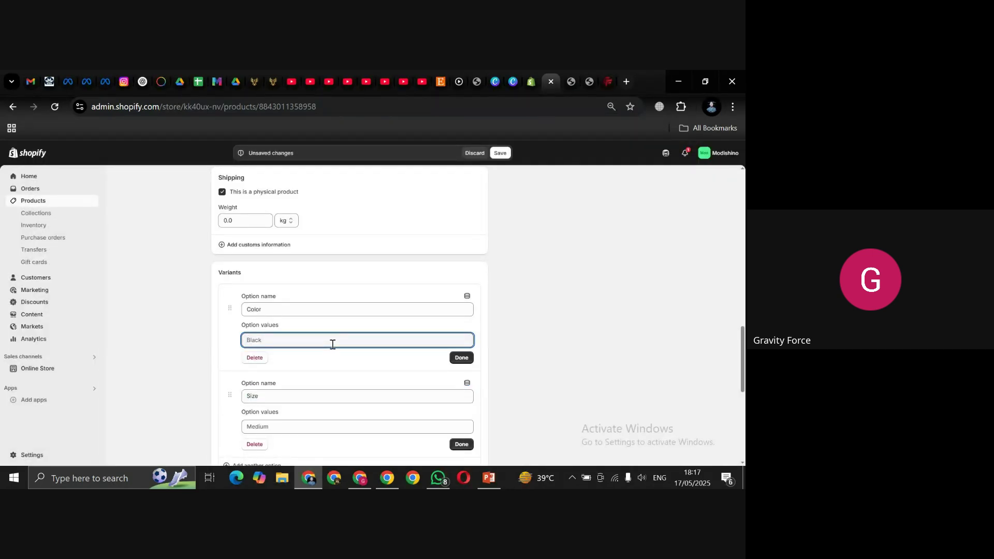
text(Pink)
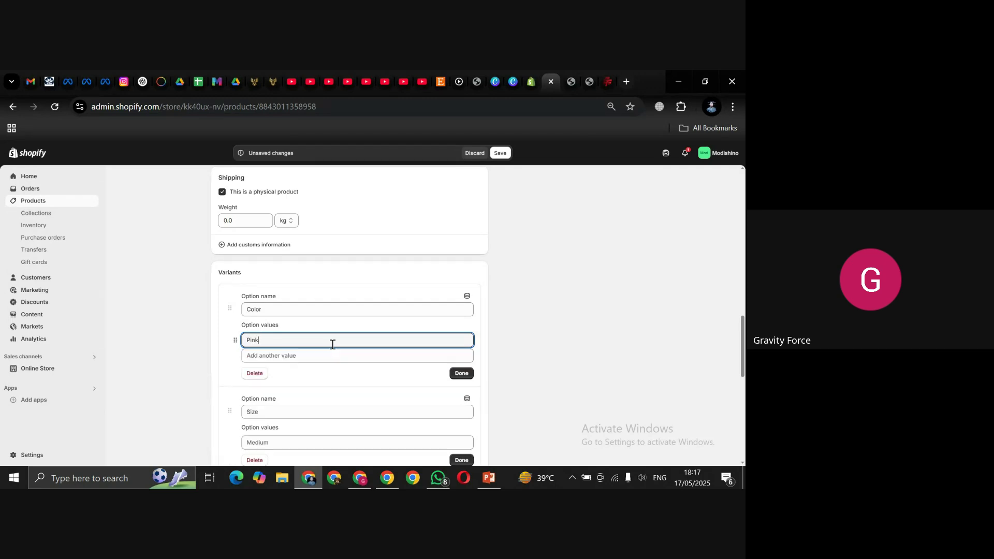
key(Tab)
text(Black)
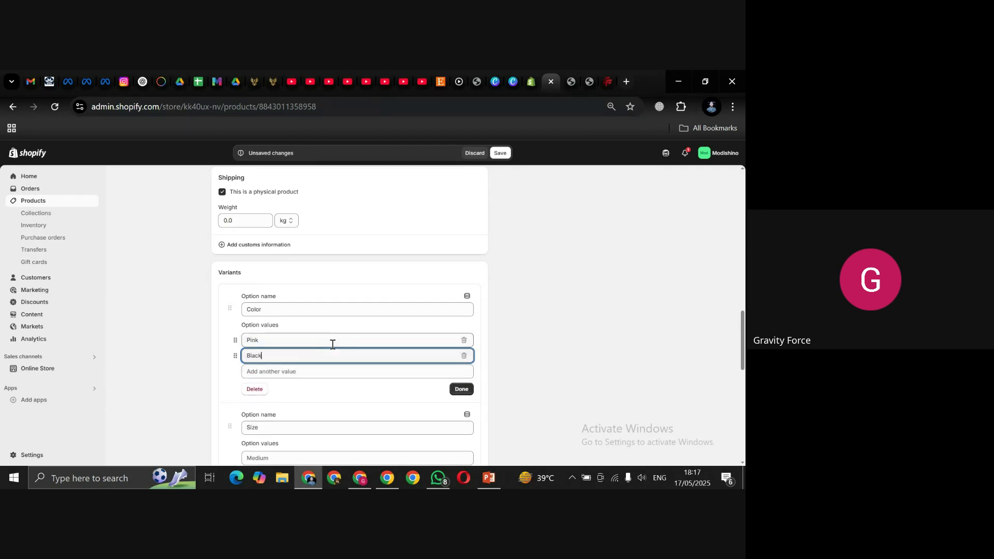
key(Tab)
text(Whi)
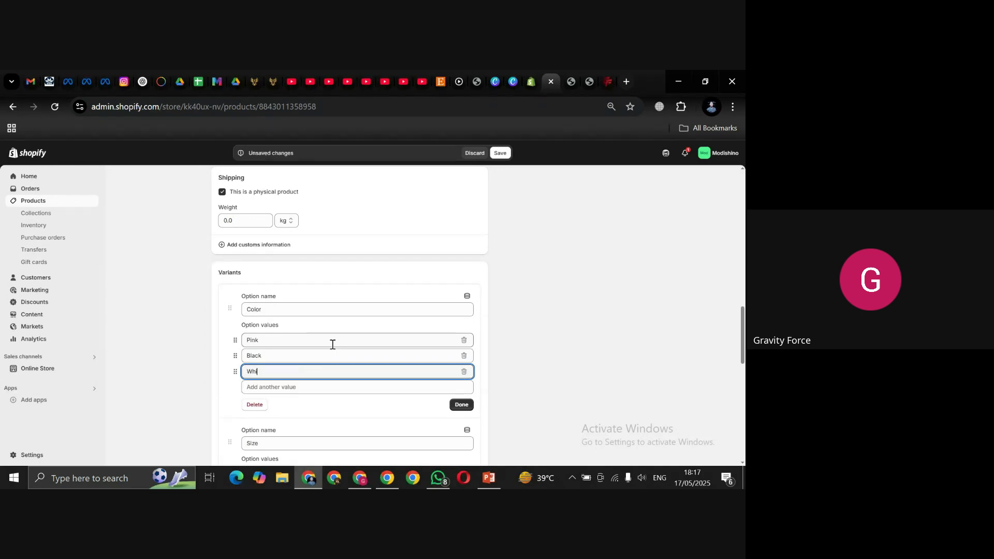
key(Tab)
text(Olive)
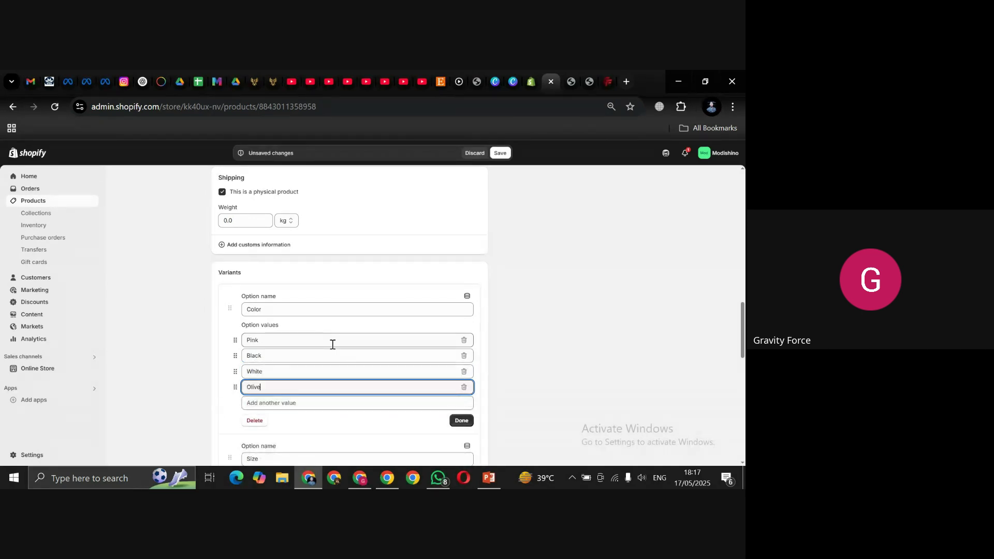
text( Green)
key(Tab)
text(row)
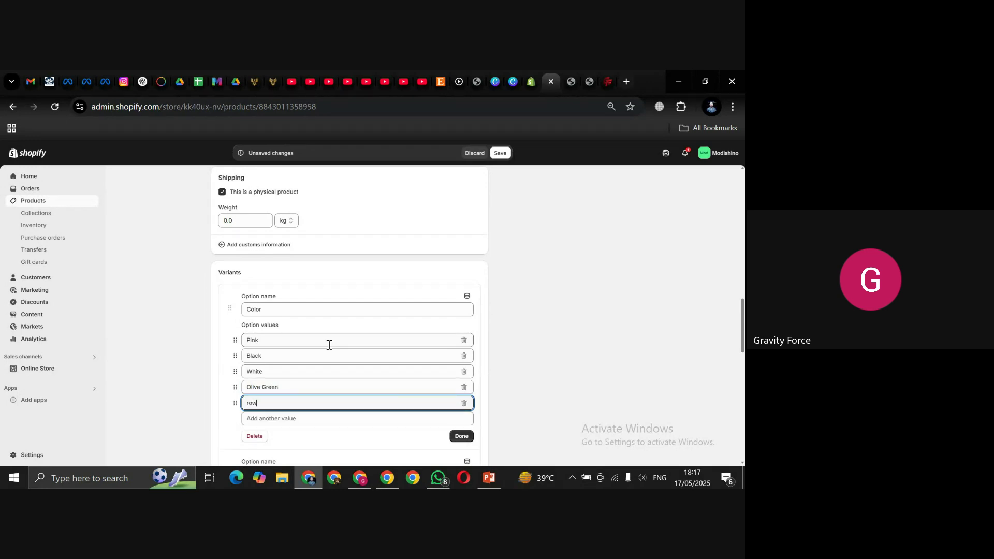
text(n)
key(Home)
text(B)
click(458, 438)
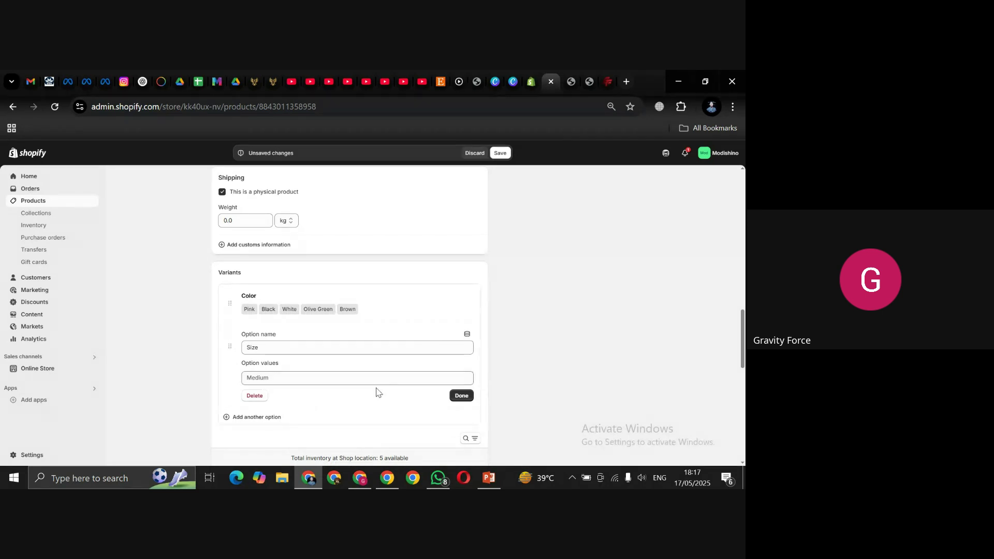
Step: Enter XS, S, M, L, XL and XXL as Size values and finish to generate variants
click(247, 377)
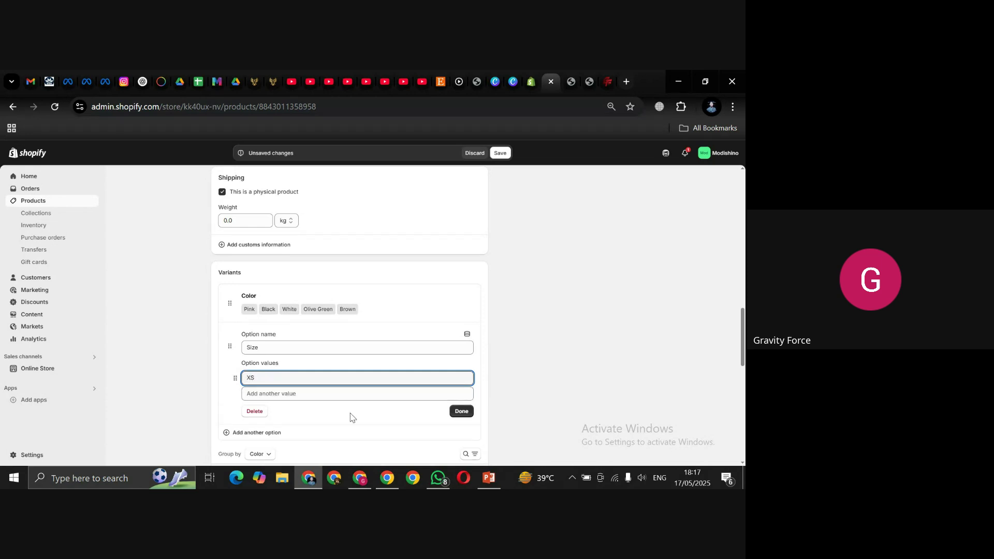
key(Tab)
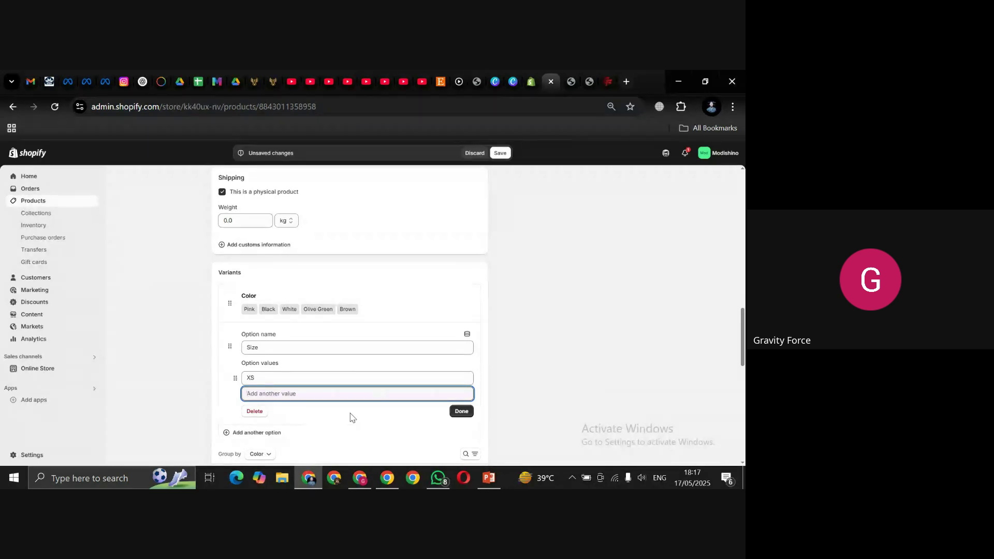
text(S)
key(Return)
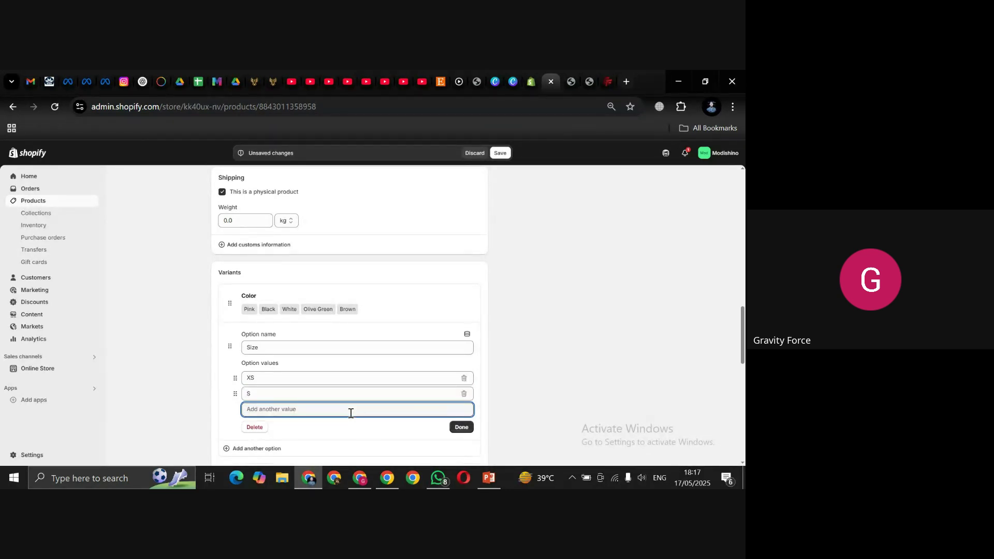
text(M)
key(Return)
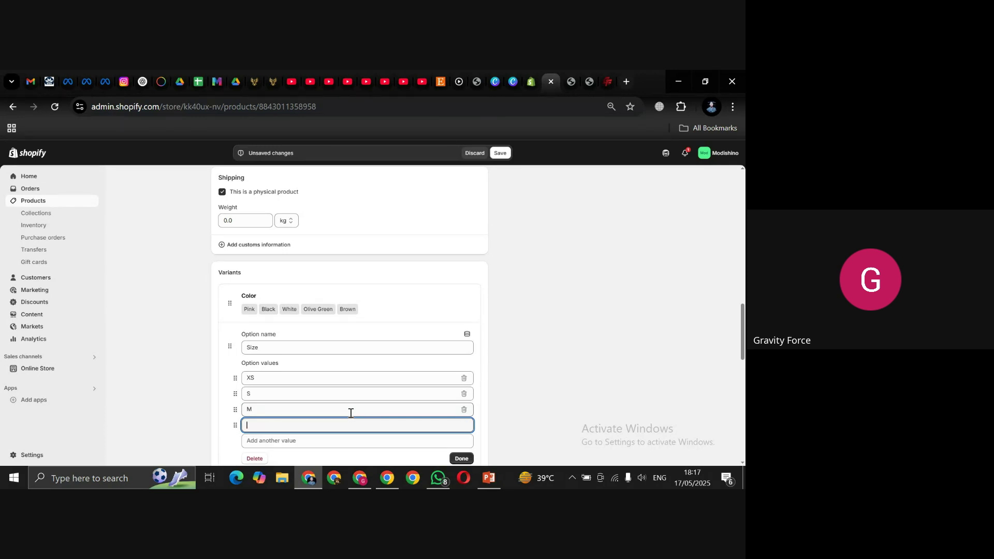
text(L)
key(Return)
text(XL)
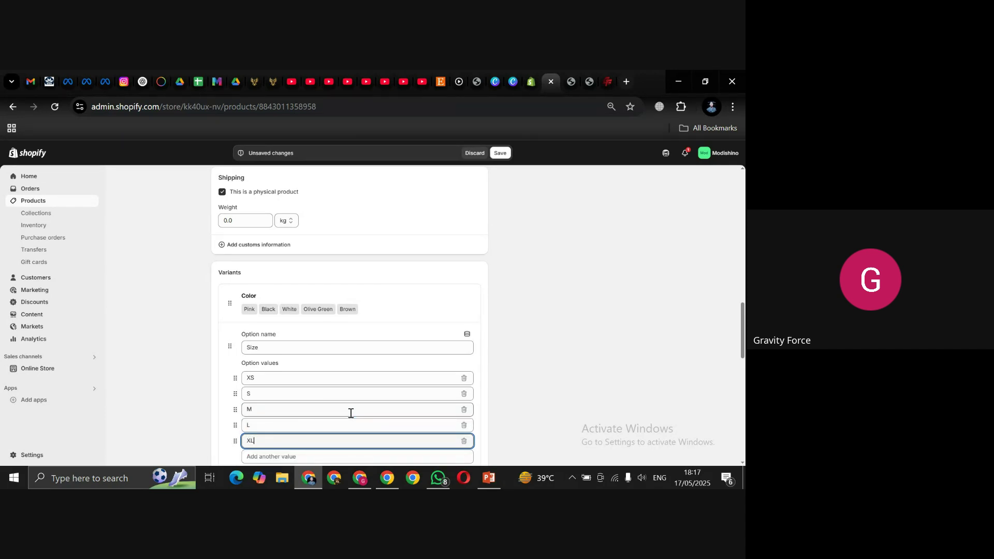
key(Return)
text(XXL)
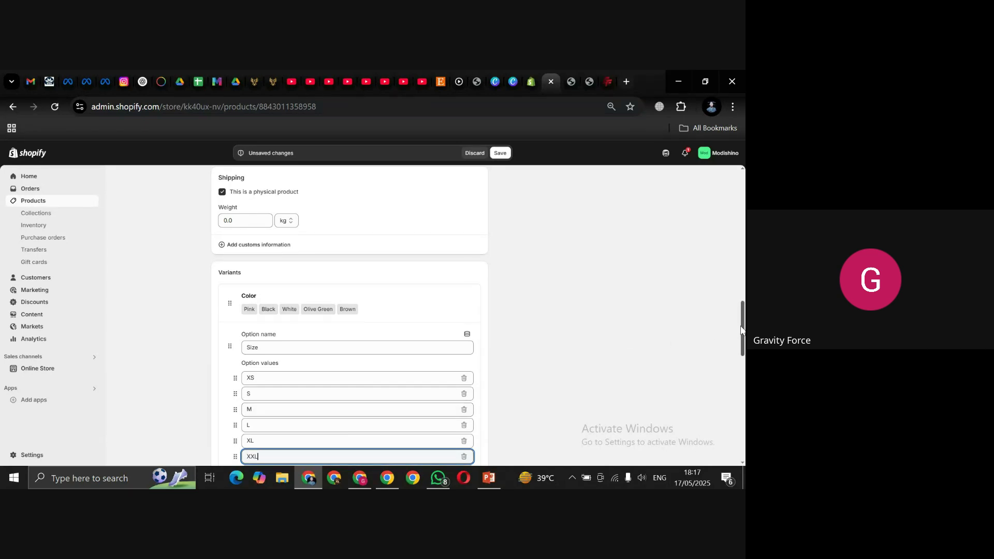
scroll(741, 331, down, 2)
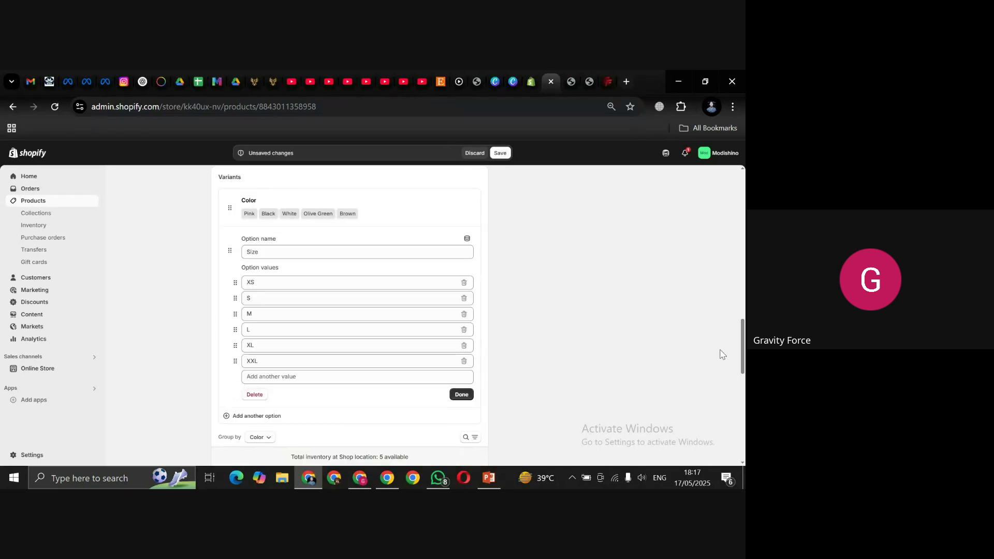
click(459, 395)
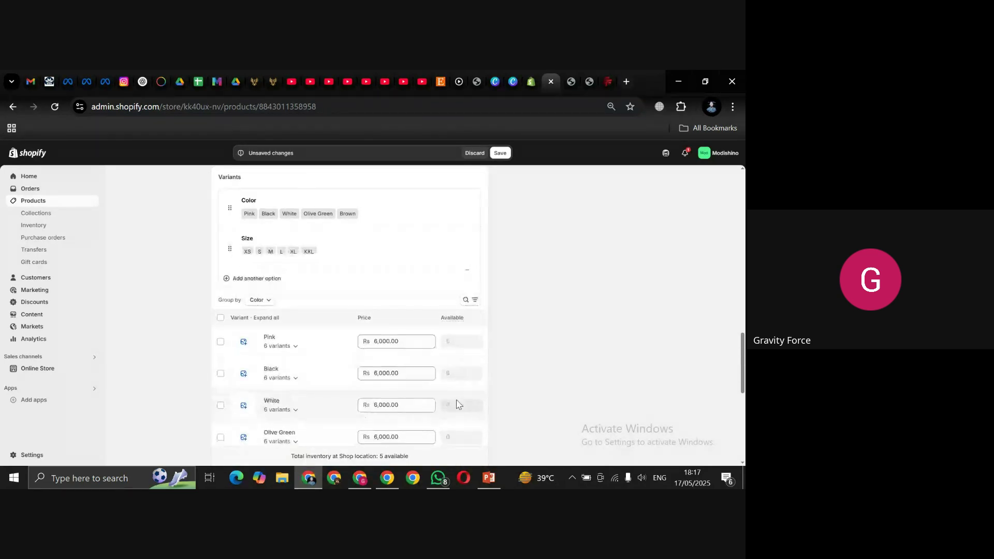
click(243, 336)
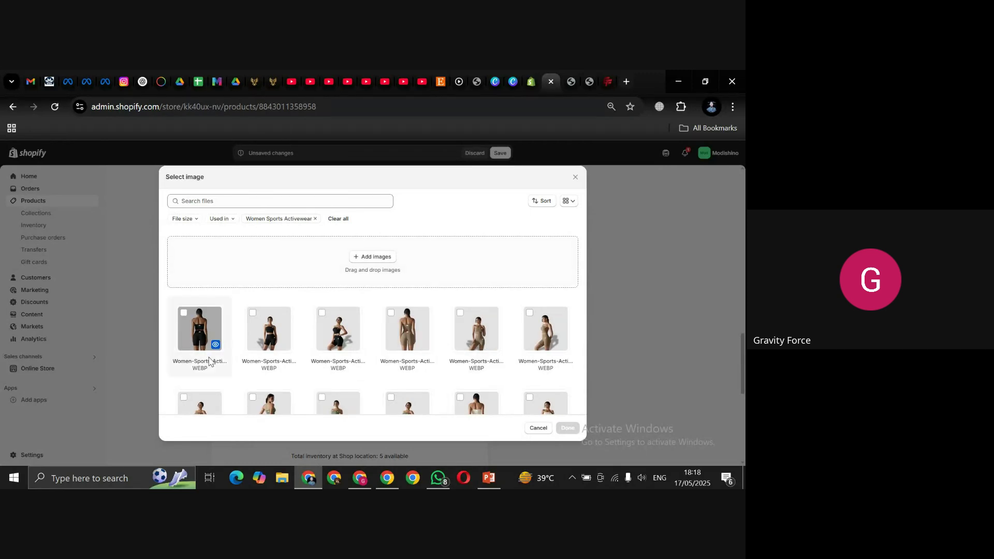
click(261, 323)
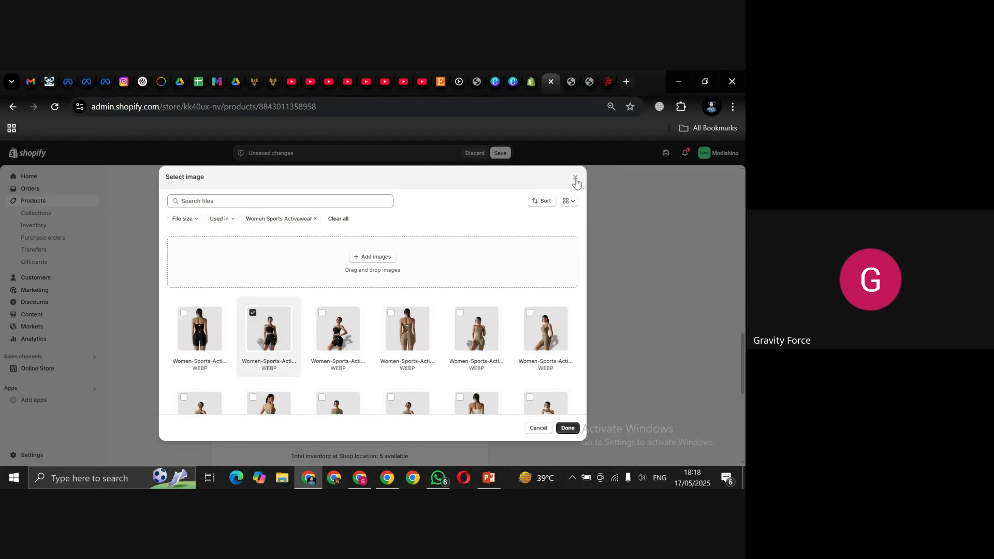
click(575, 178)
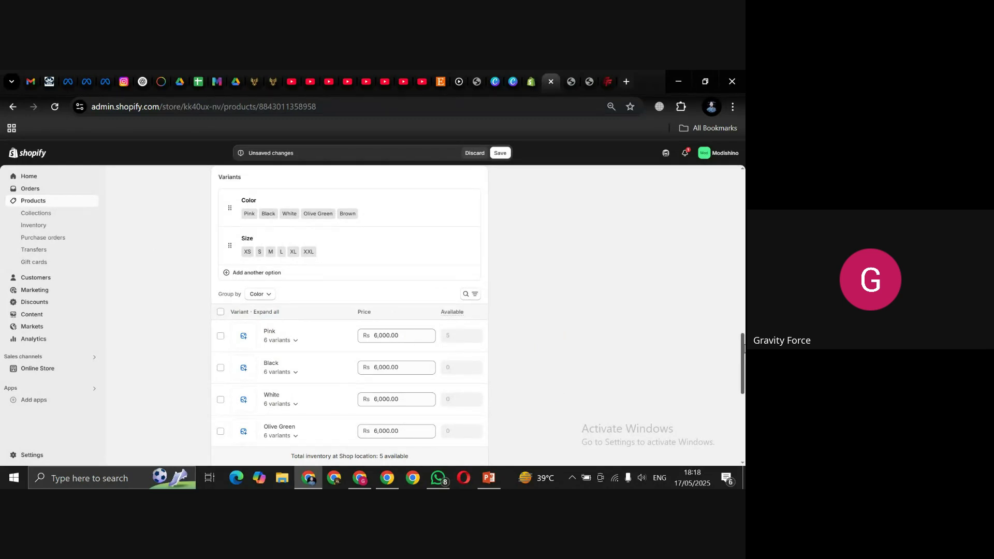
scroll(744, 348, down, 2)
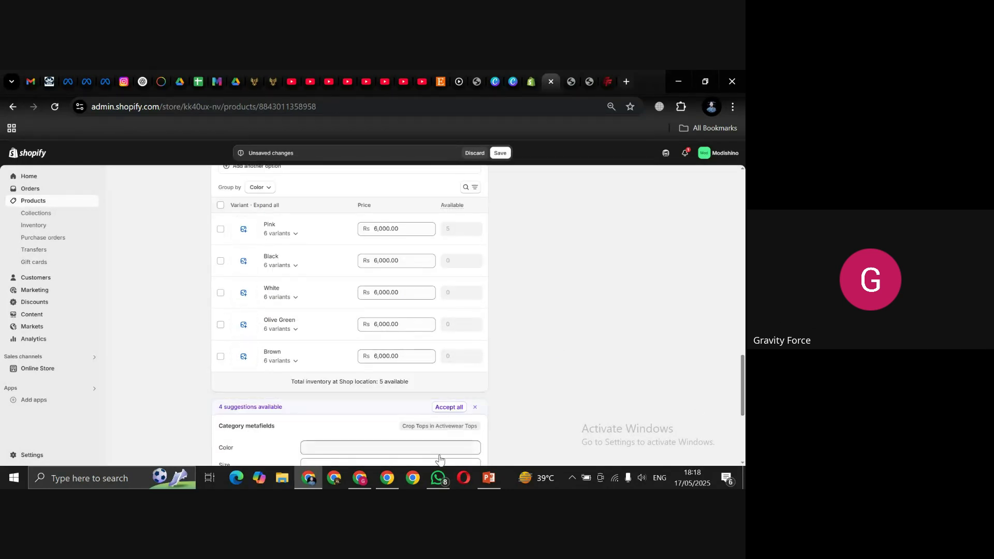
Step: Mute the Meet microphone, admit the waiting participant, then switch back to the Shopify product page
click(364, 481)
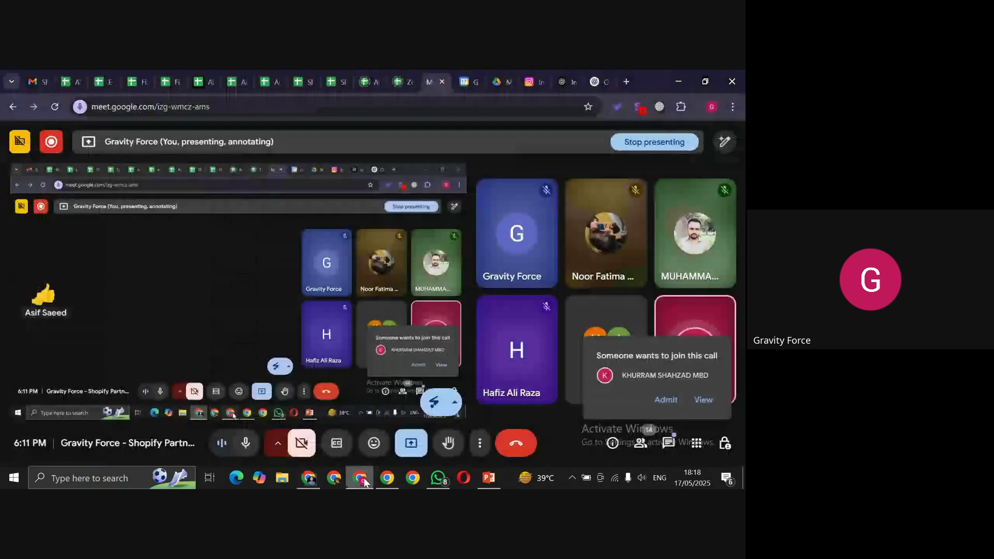
click(246, 445)
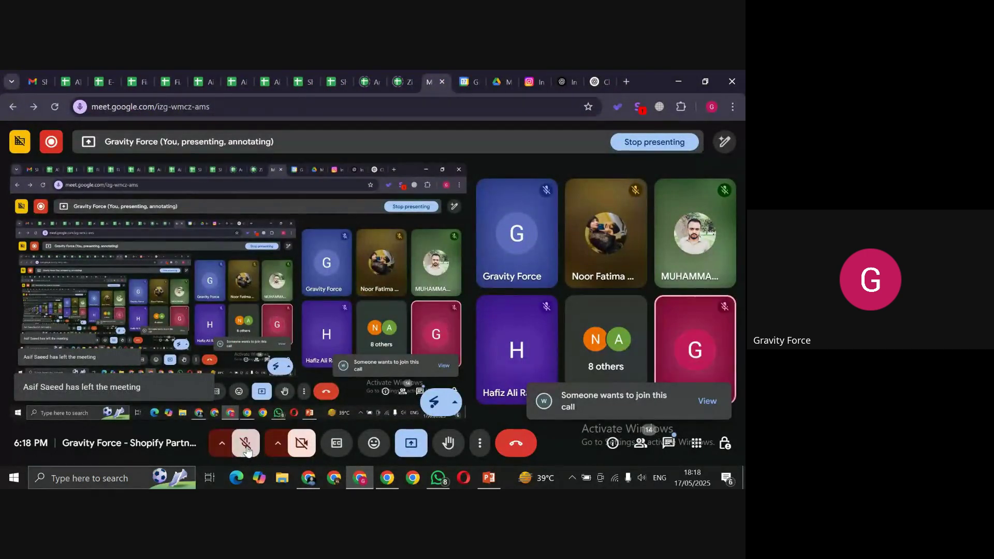
click(708, 401)
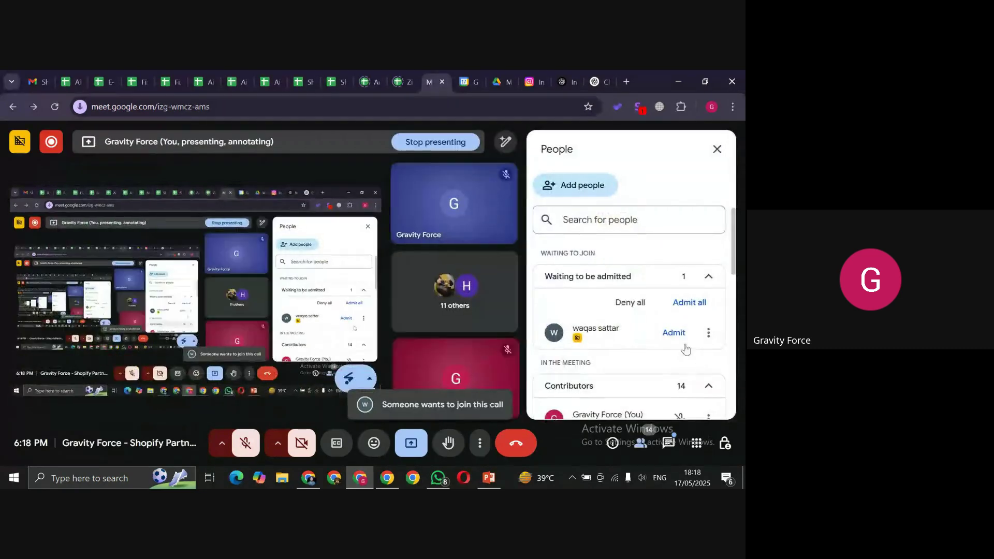
click(675, 336)
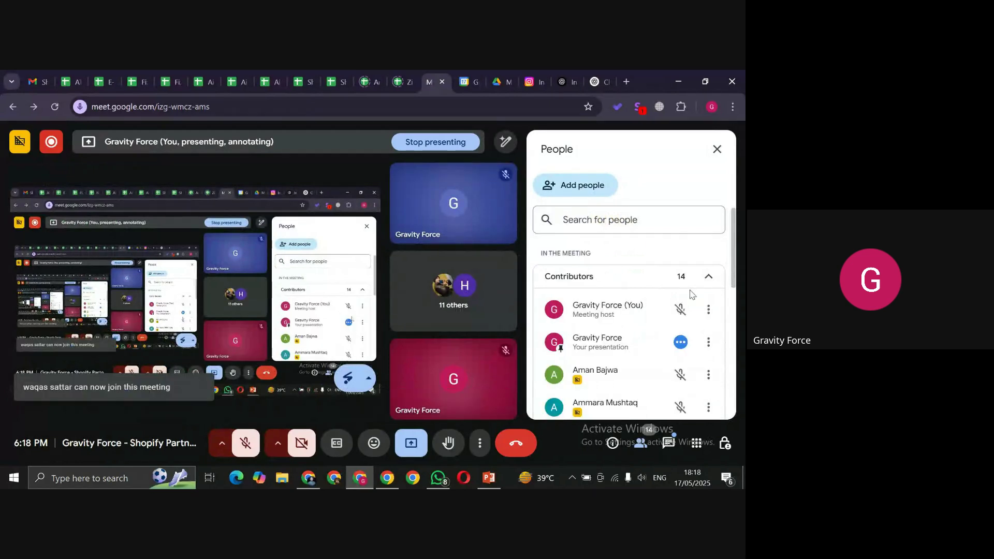
click(307, 479)
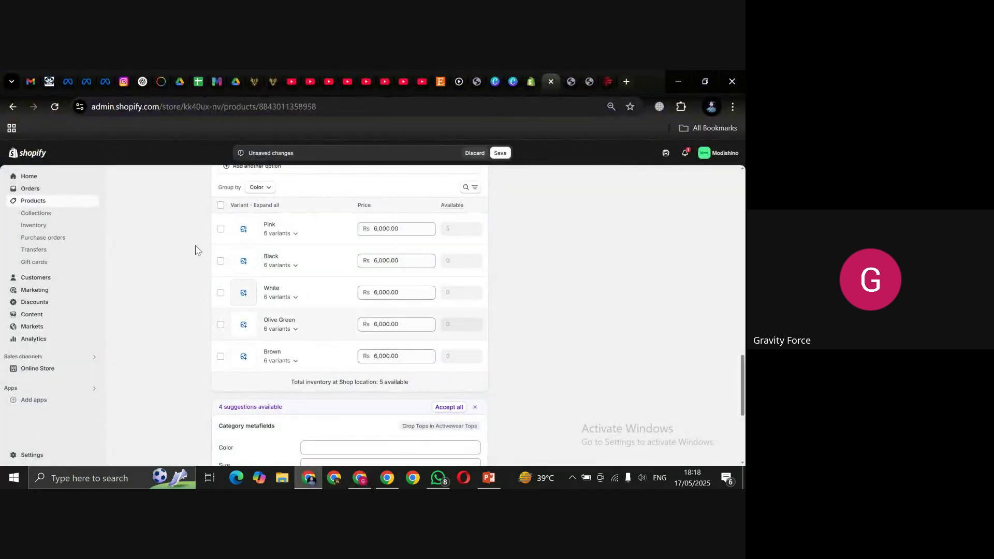
Step: Assign the fourth photo in the third row to the Pink variants
click(309, 228)
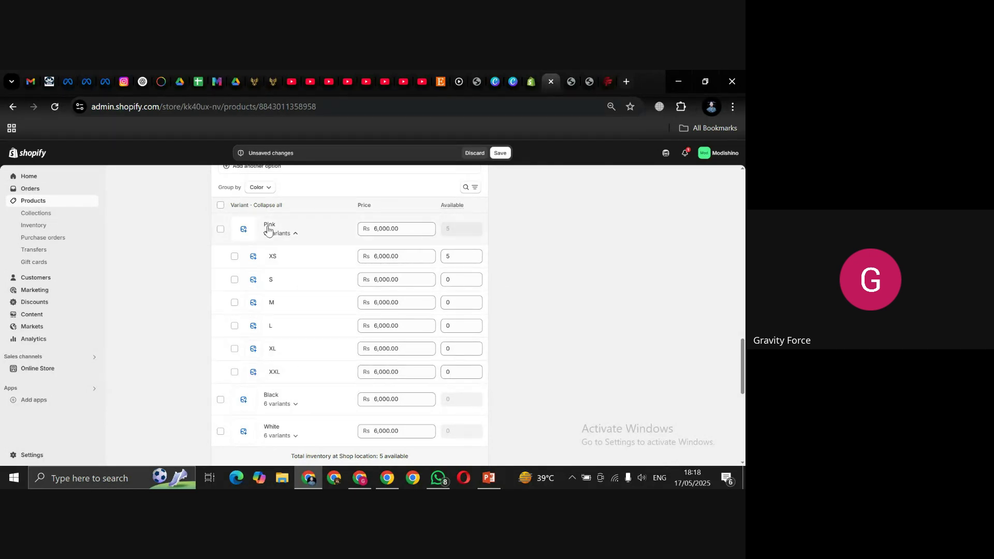
click(242, 231)
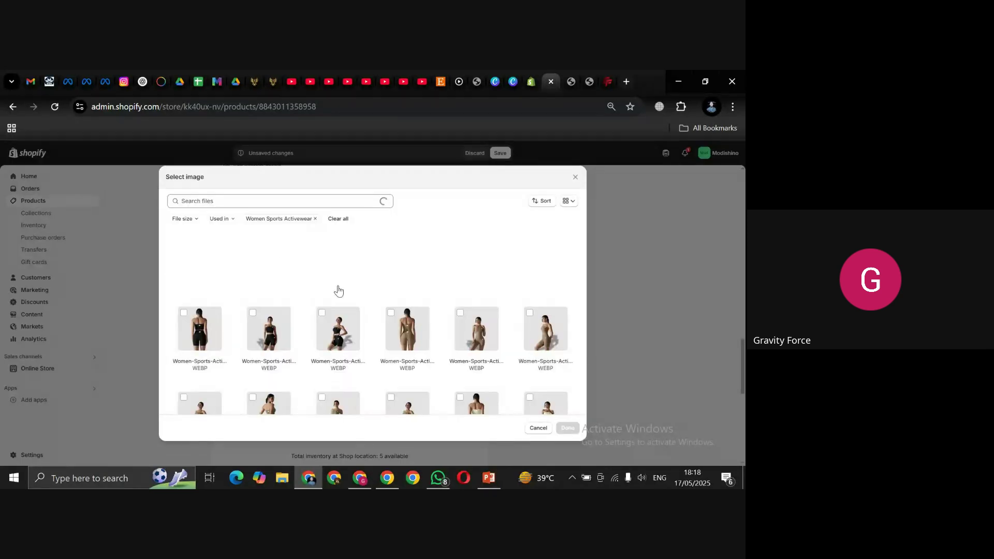
key(Tab)
key(Tab)
key(Tab)
key(Tab)
key(Tab)
key(Tab)
key(Tab)
key(Tab)
key(Tab)
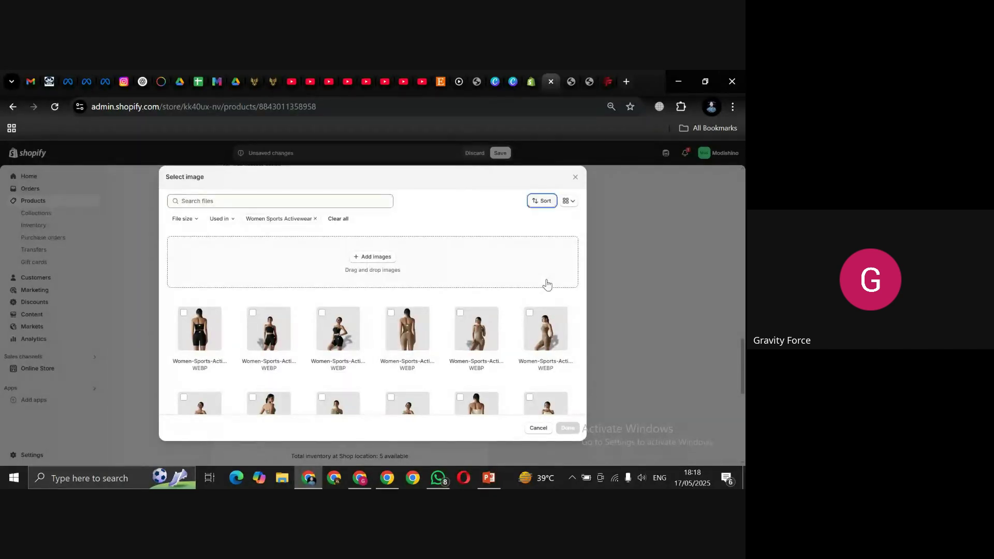
key(Tab)
key(Tab)
key(Tab)
key(Tab)
key(Tab)
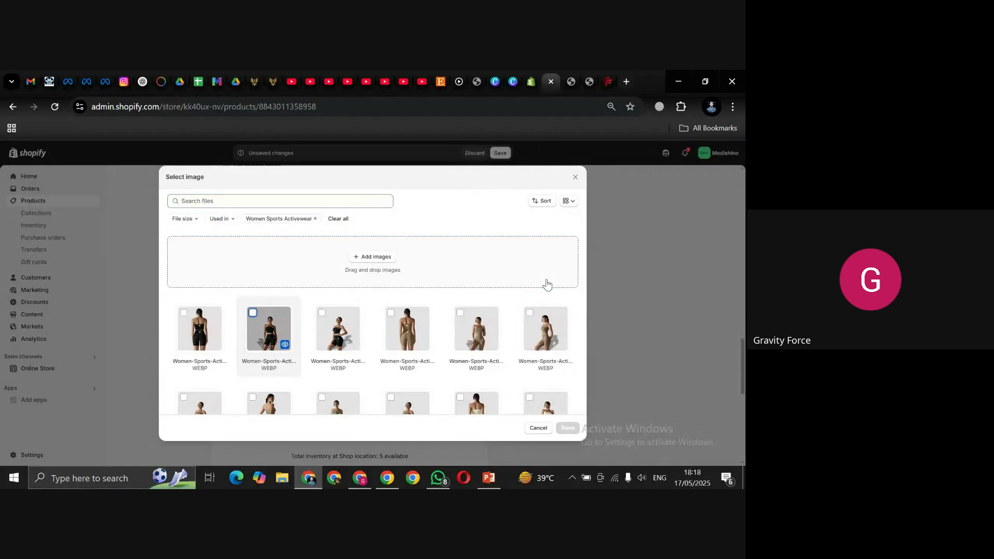
key(Tab)
key(Tab)
key(Tab)
key(Tab)
key(Tab)
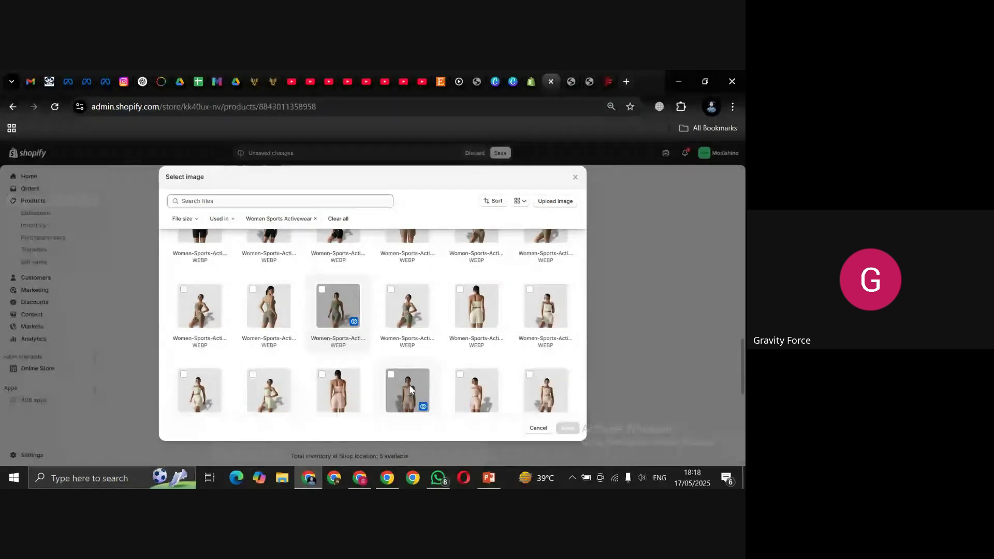
click(410, 389)
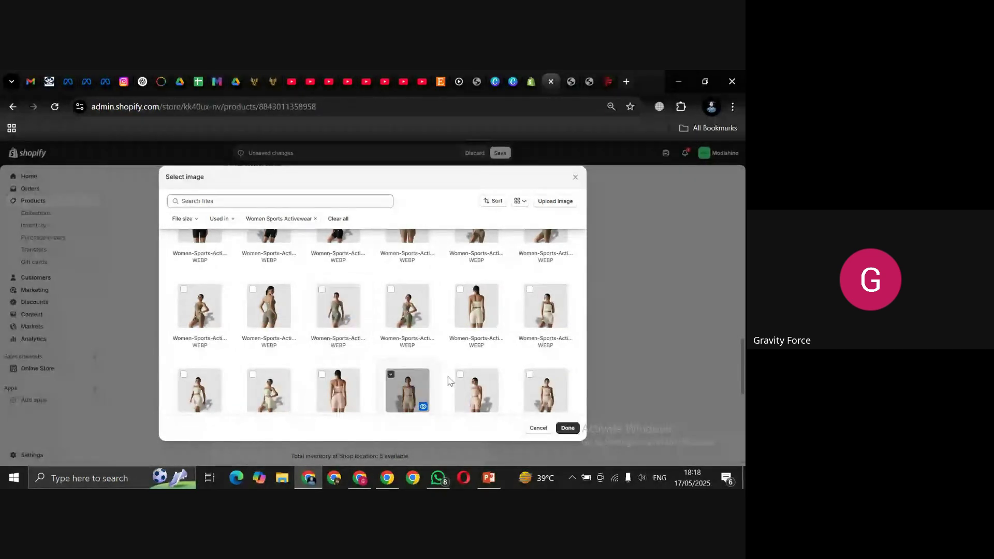
click(569, 429)
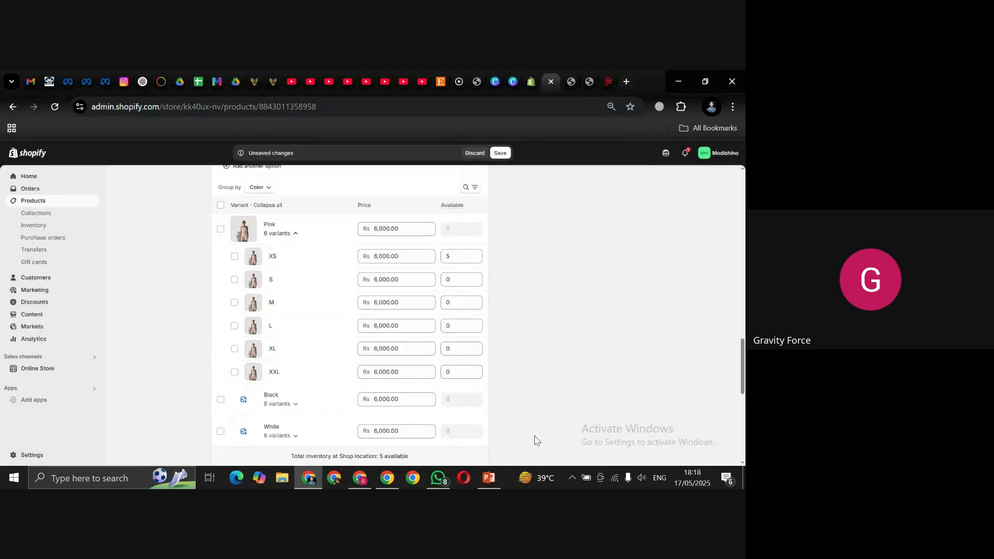
click(297, 231)
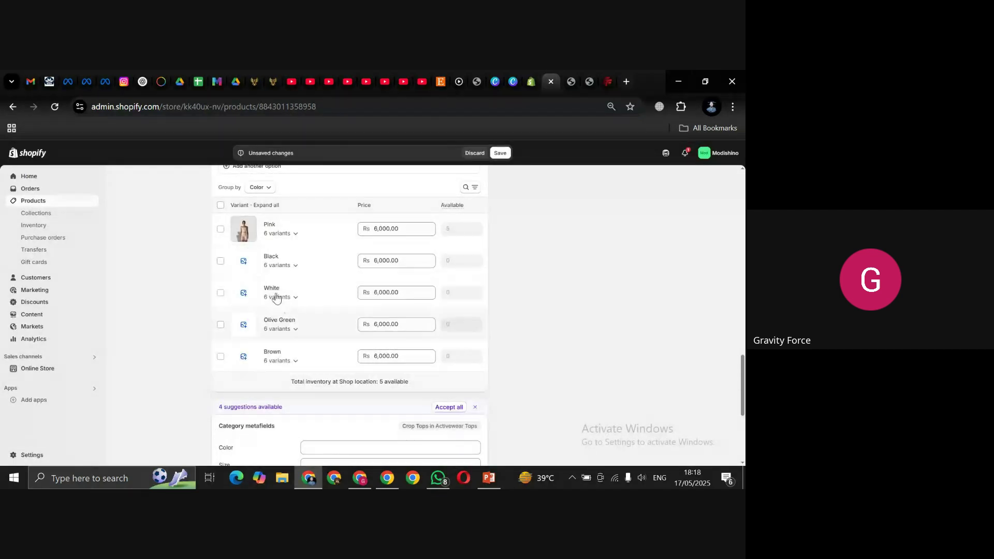
Step: Assign the black outfit photo to Black variants and a light outfit photo to White
click(243, 260)
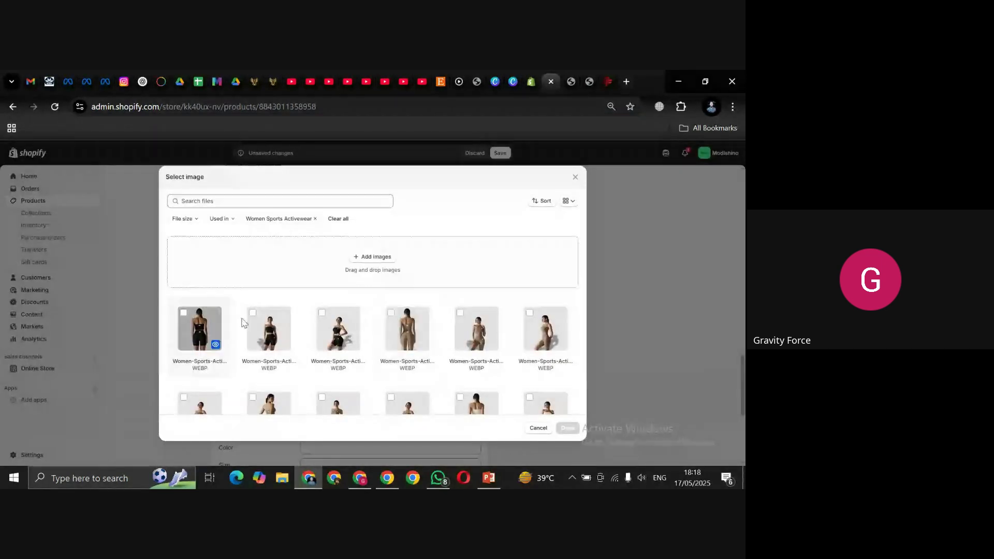
click(252, 319)
click(568, 431)
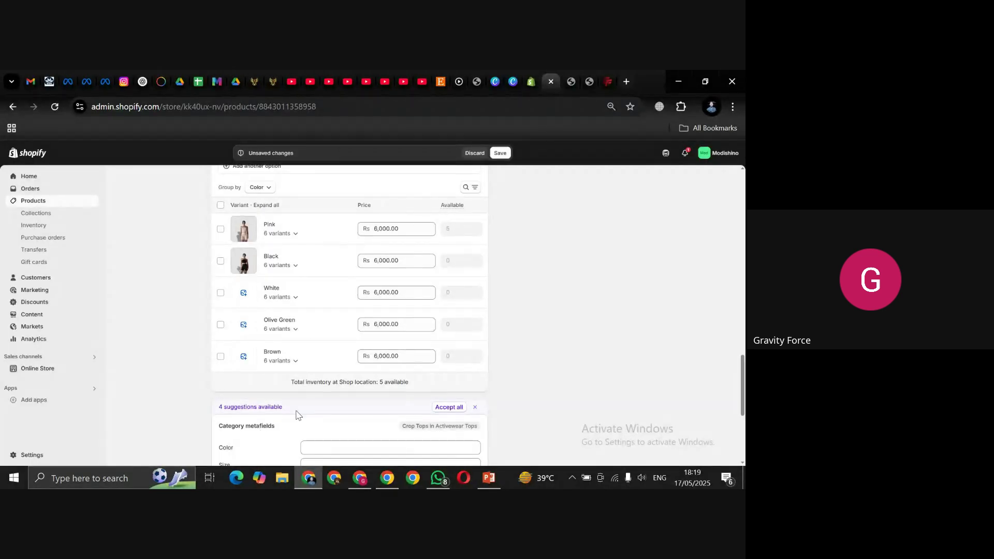
click(244, 325)
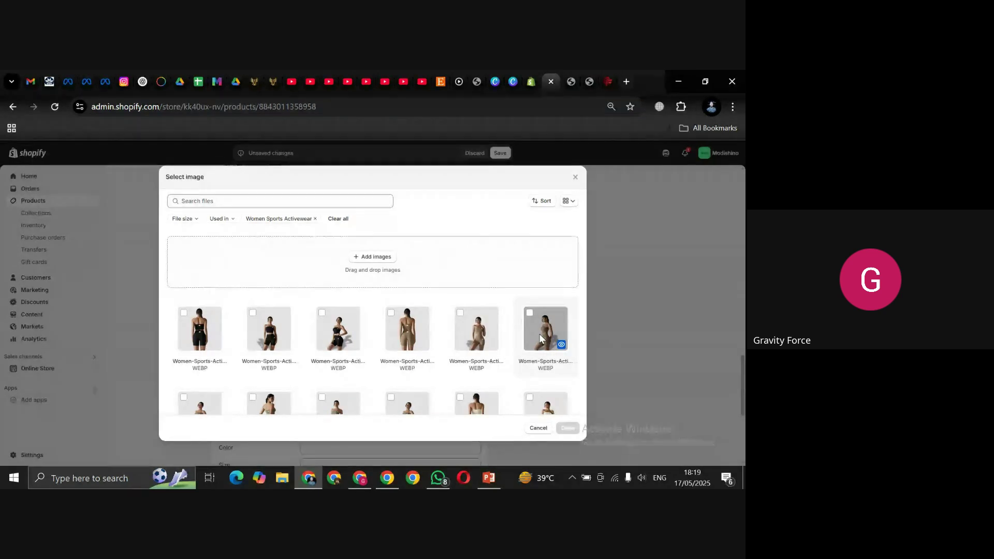
key(Tab)
key(Tab)
key(Tab)
key(Tab)
key(Tab)
key(Tab)
key(Tab)
key(Tab)
key(Tab)
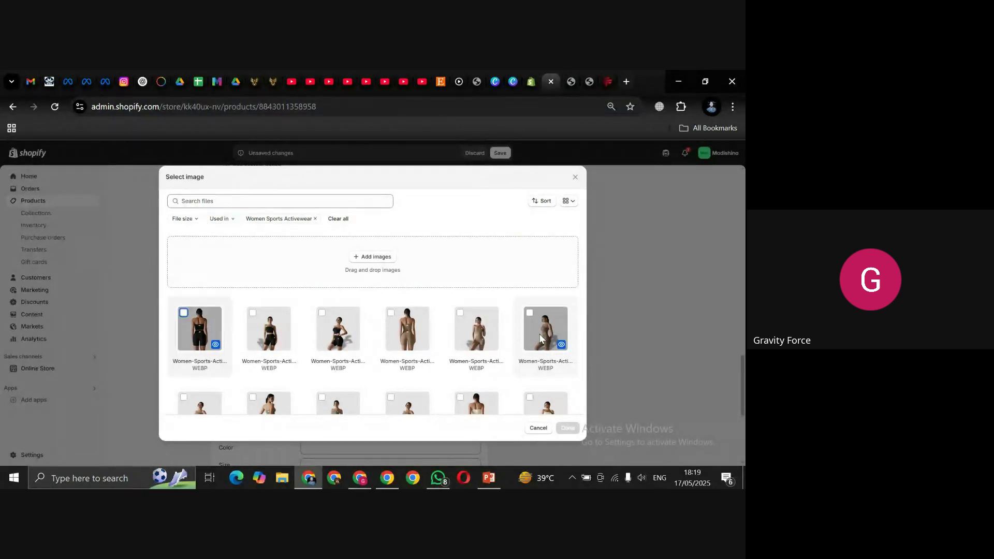
key(Tab)
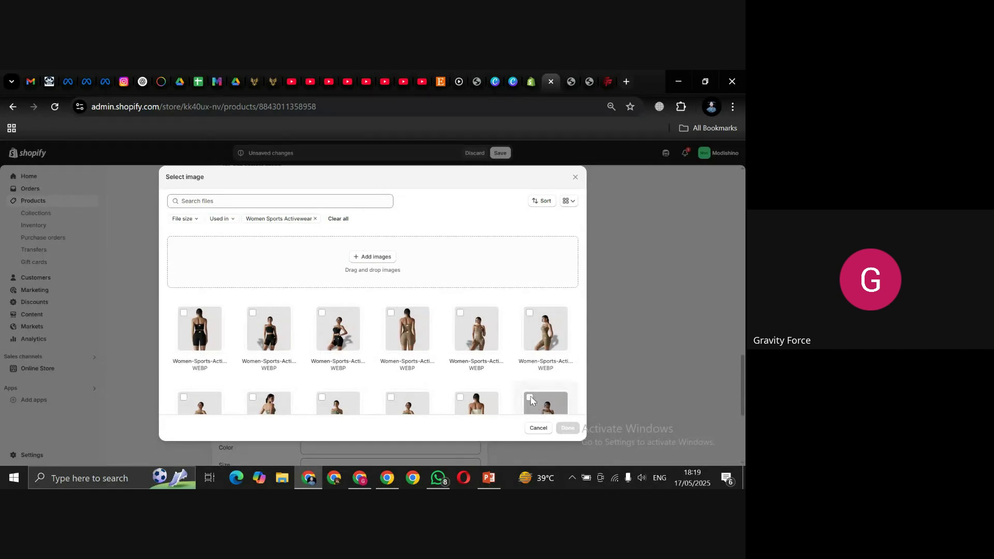
click(534, 402)
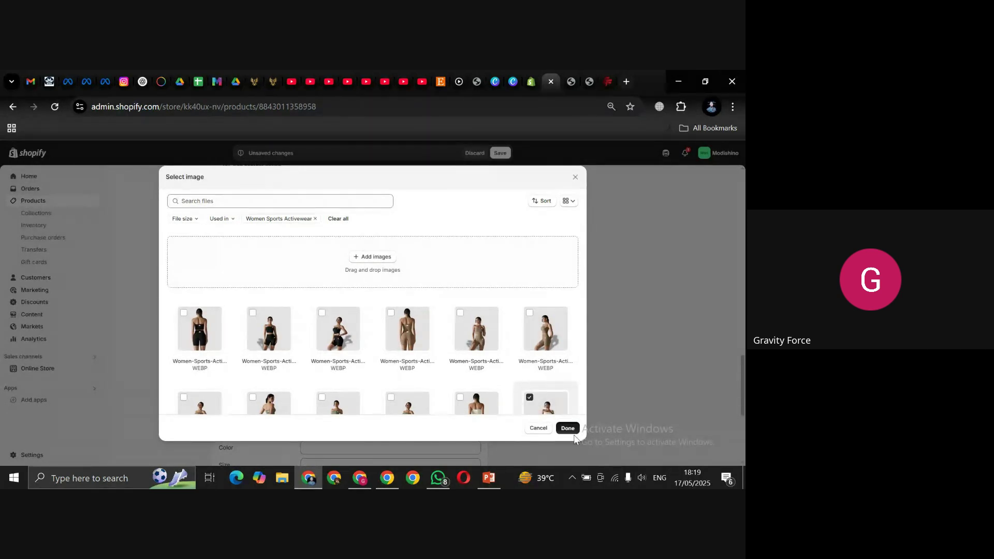
click(568, 428)
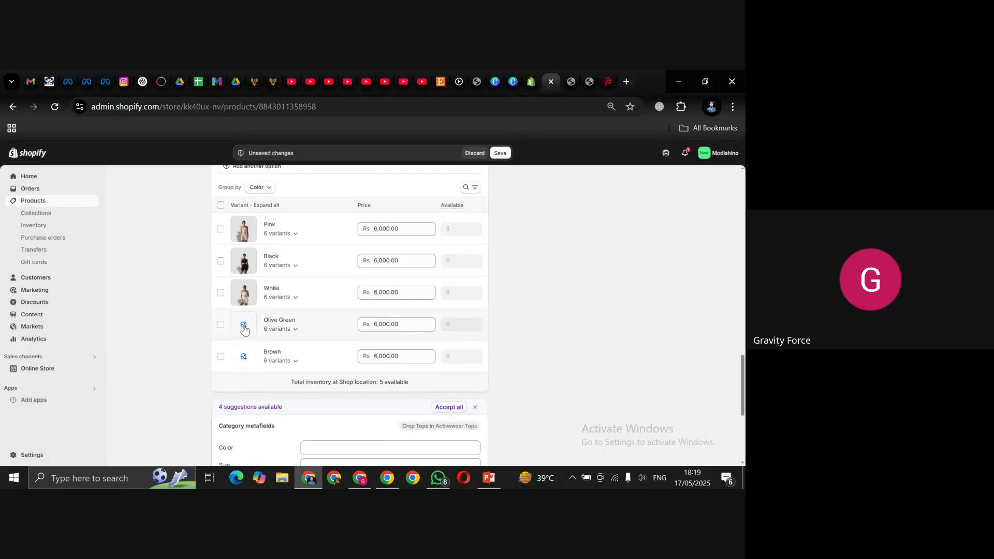
Step: Assign product photos to the Olive Green and Brown variant groups
click(244, 326)
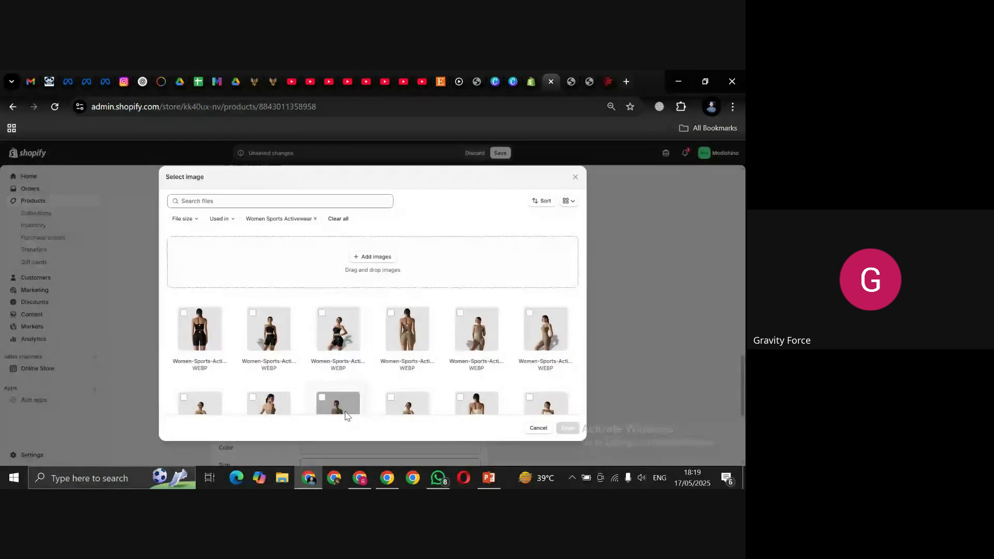
click(323, 401)
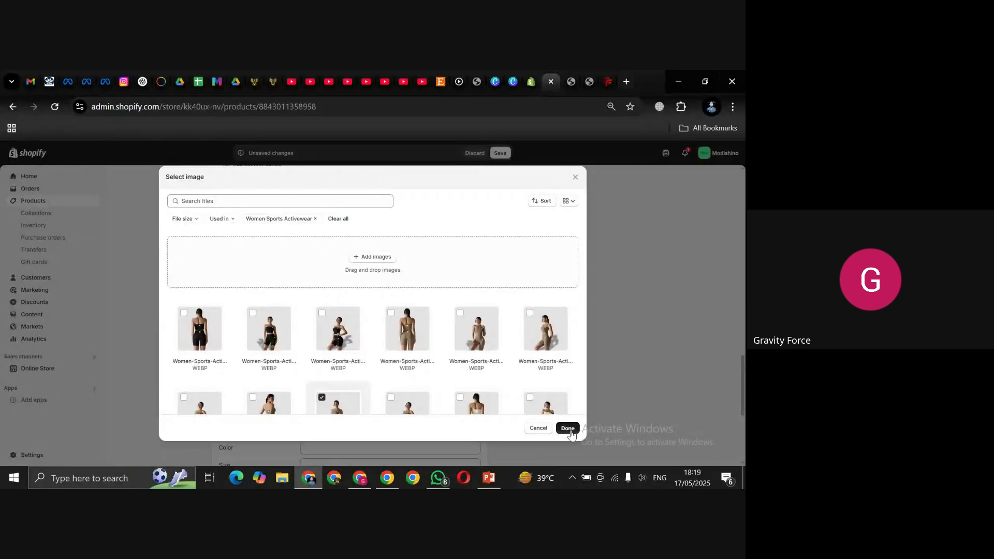
click(568, 429)
click(245, 356)
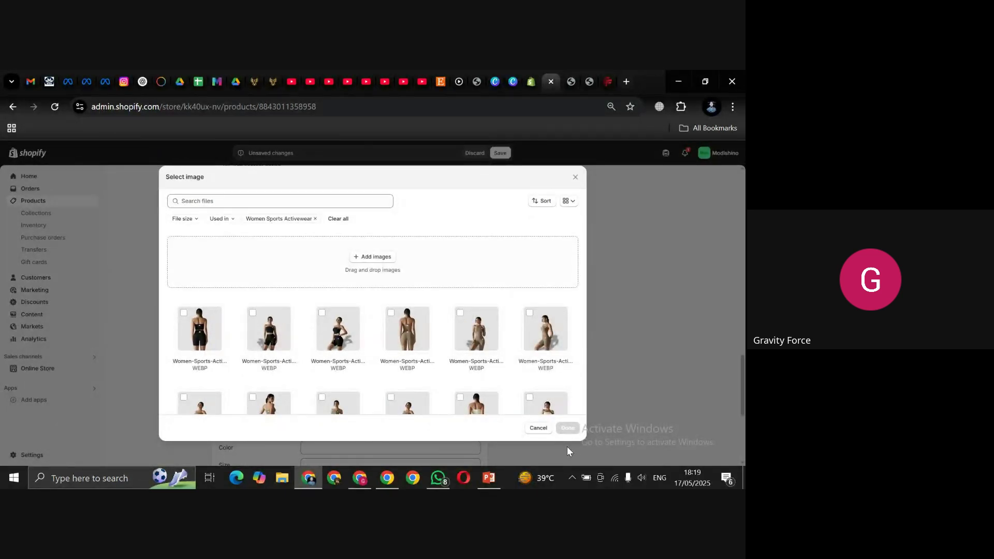
click(476, 325)
click(568, 427)
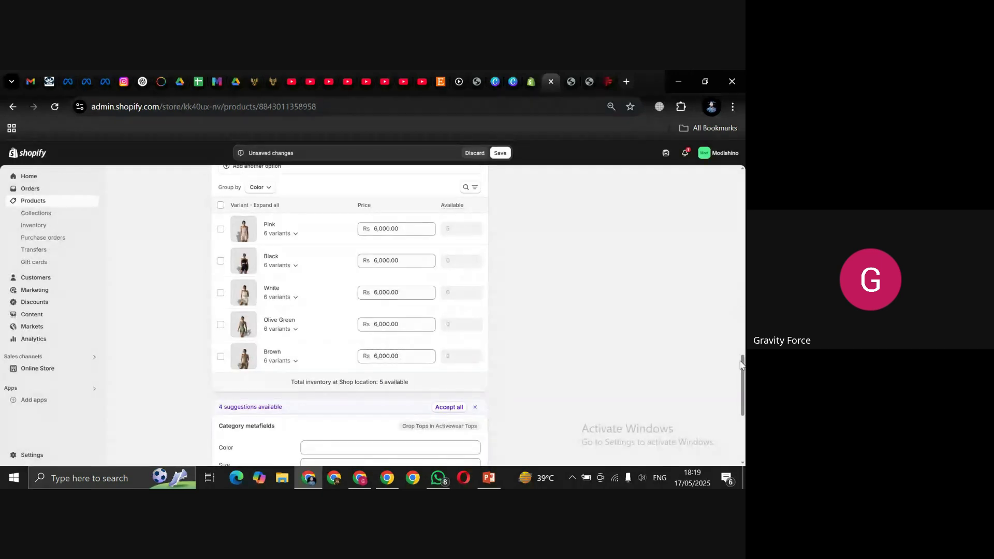
Step: Remove the empty Size and Color category metafields from the product
drag(741, 364, 742, 388)
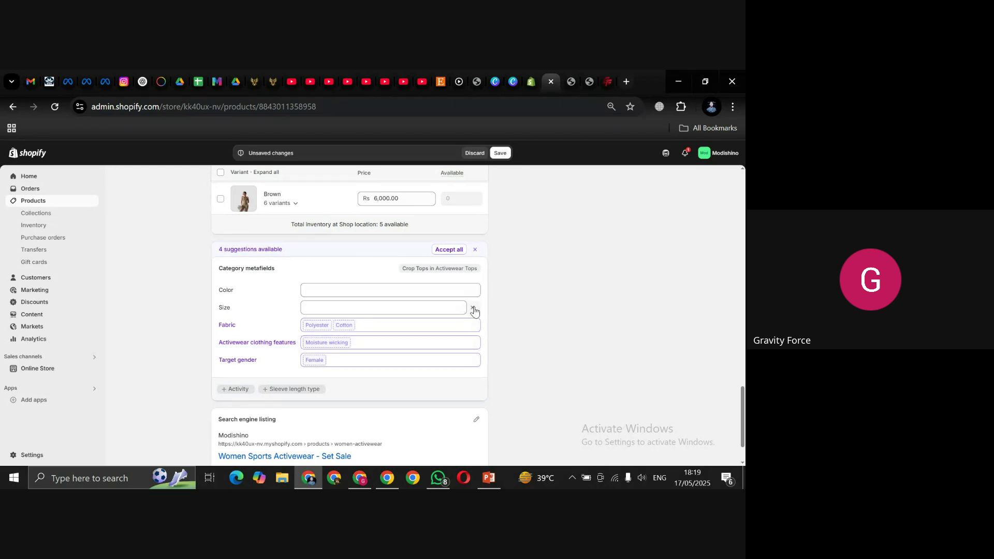
click(474, 309)
click(473, 291)
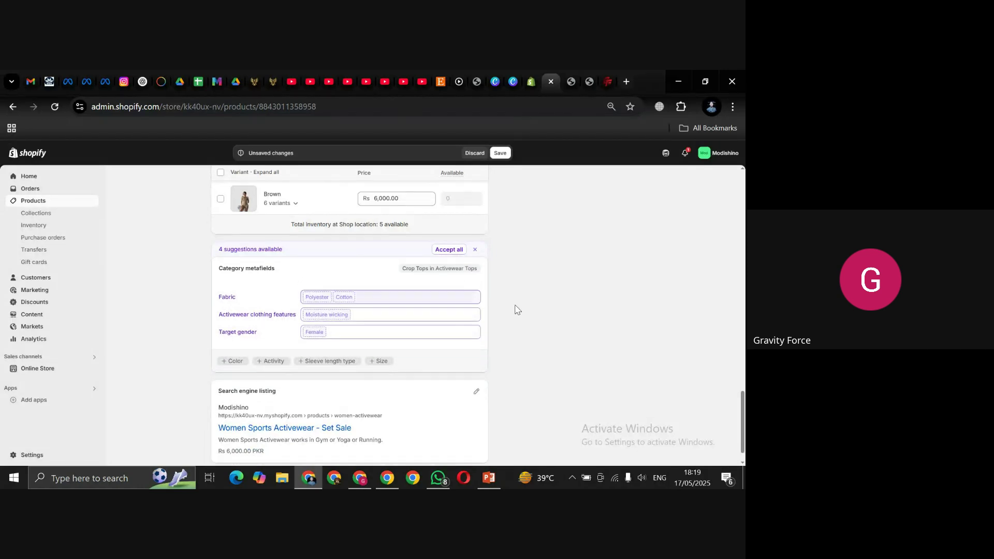
Step: Type Spandex into the Fabric metafield field
click(385, 293)
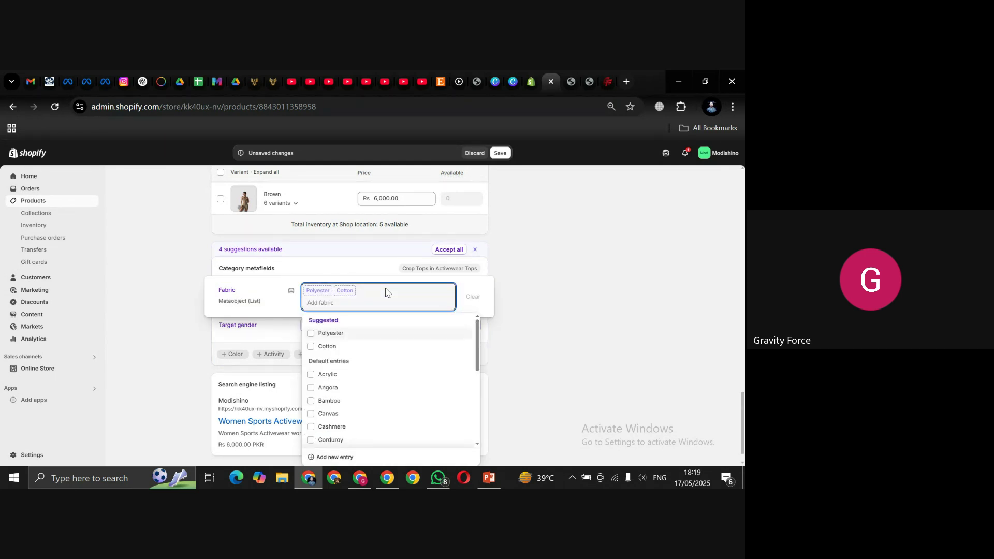
text(Spn)
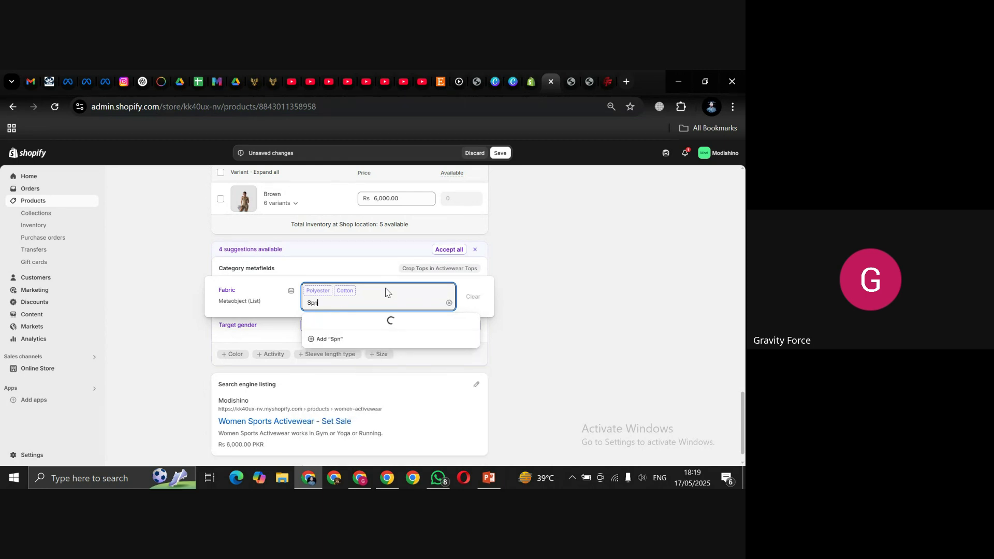
key(BackSpace)
text(andex)
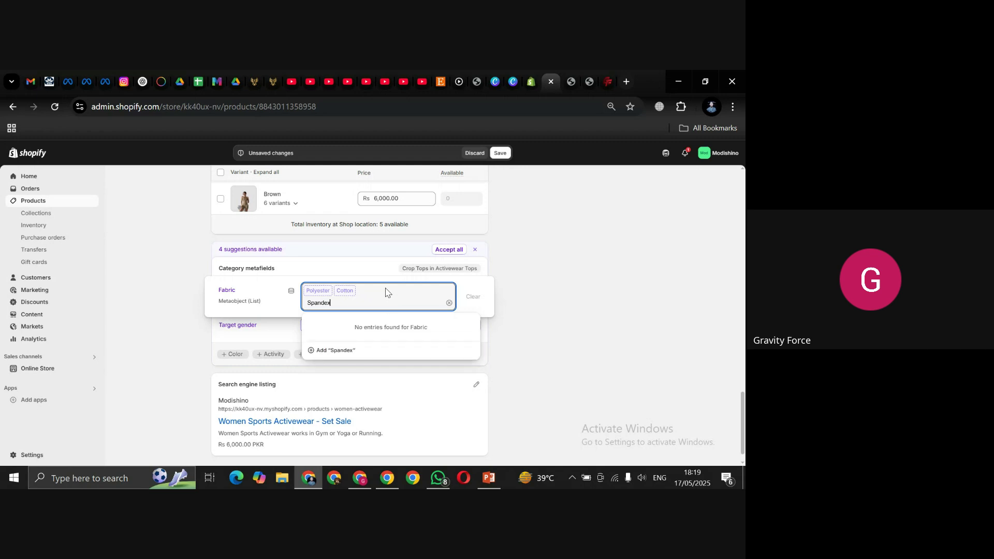
Step: Add a new Spandex fabric entry with base fabric Polyester and save it
click(321, 351)
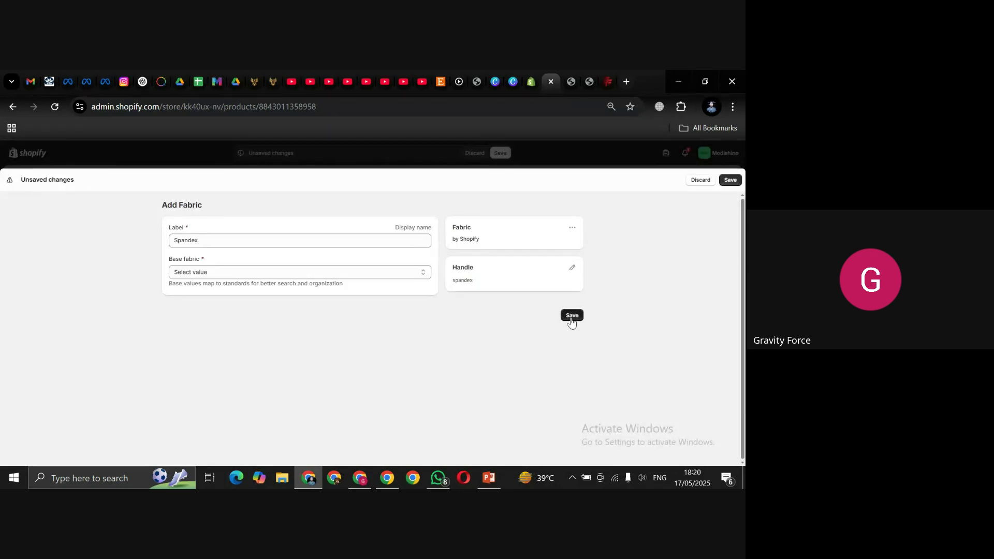
click(572, 317)
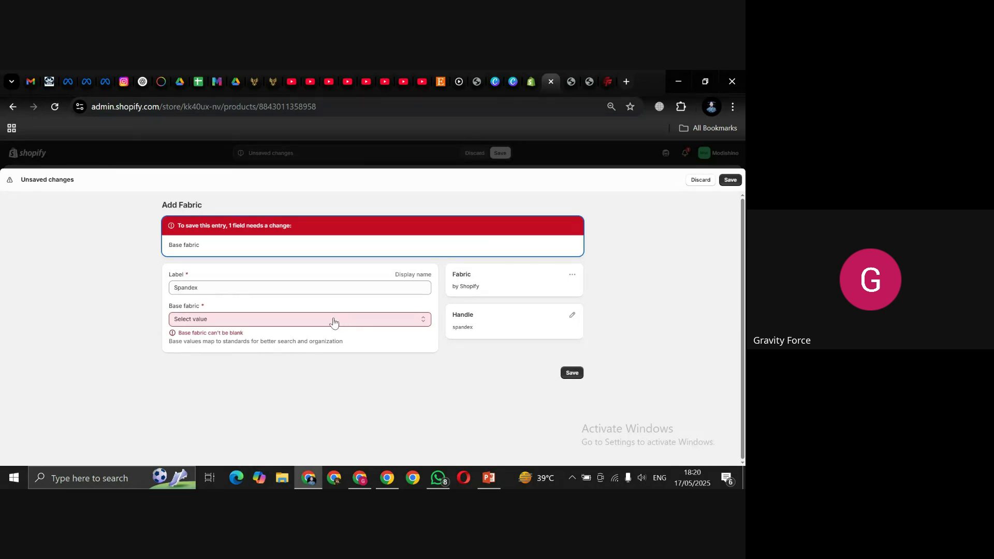
click(333, 320)
text(Span)
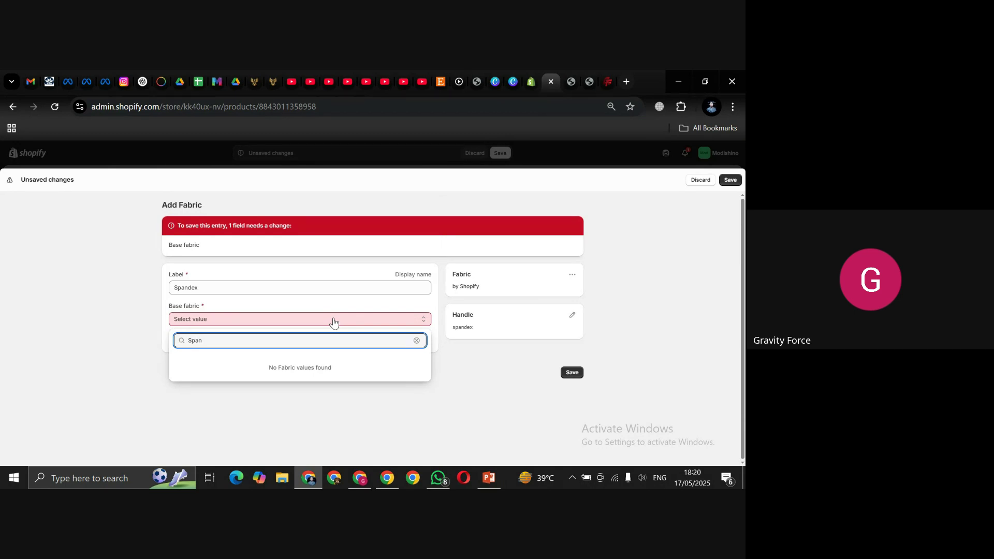
key(BackSpace)
key(BackSpace)
key(BackSpace)
key(BackSpace)
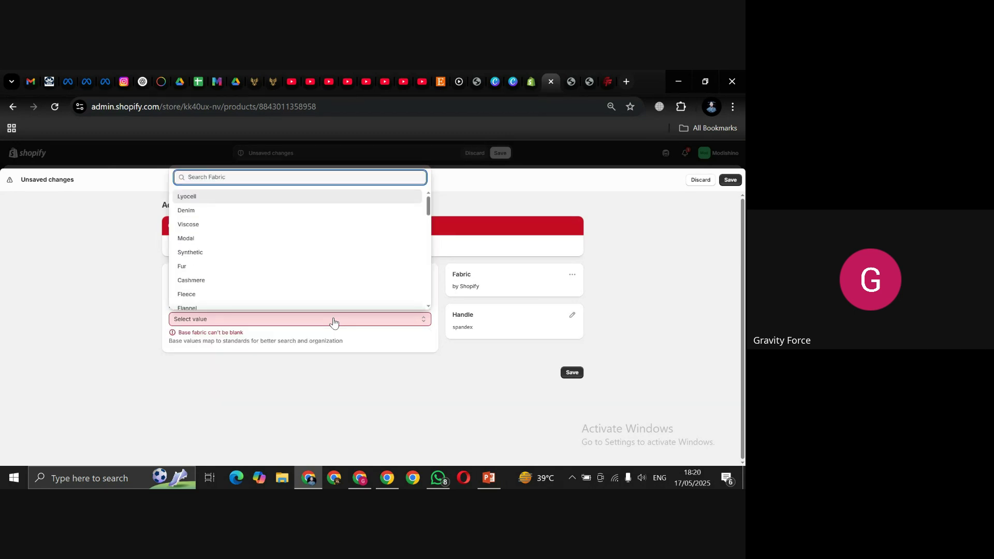
text(Polyester)
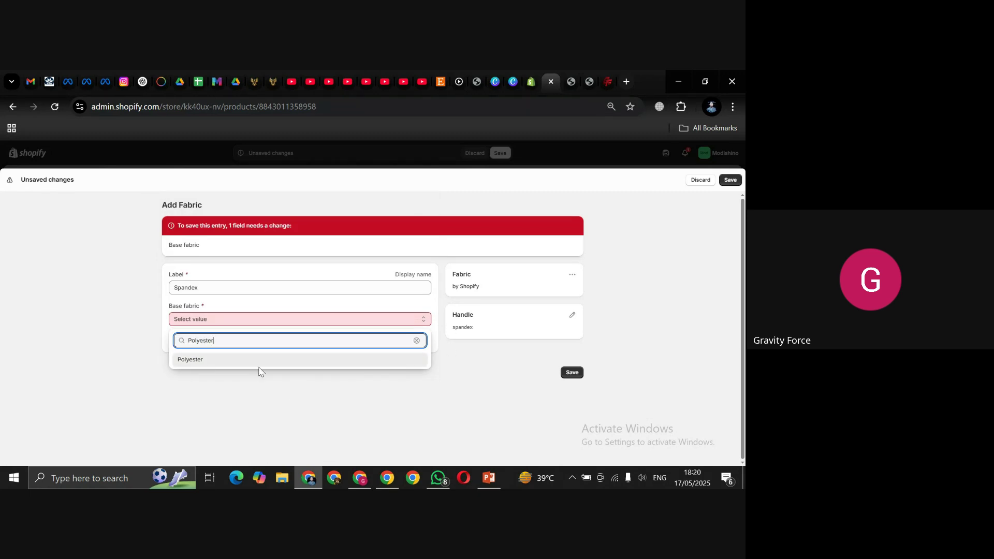
click(259, 361)
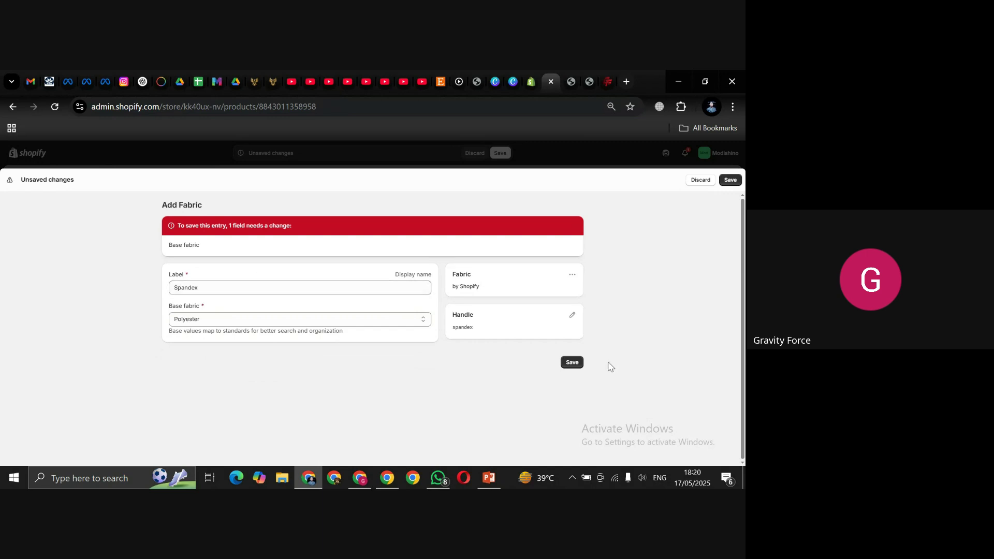
click(572, 363)
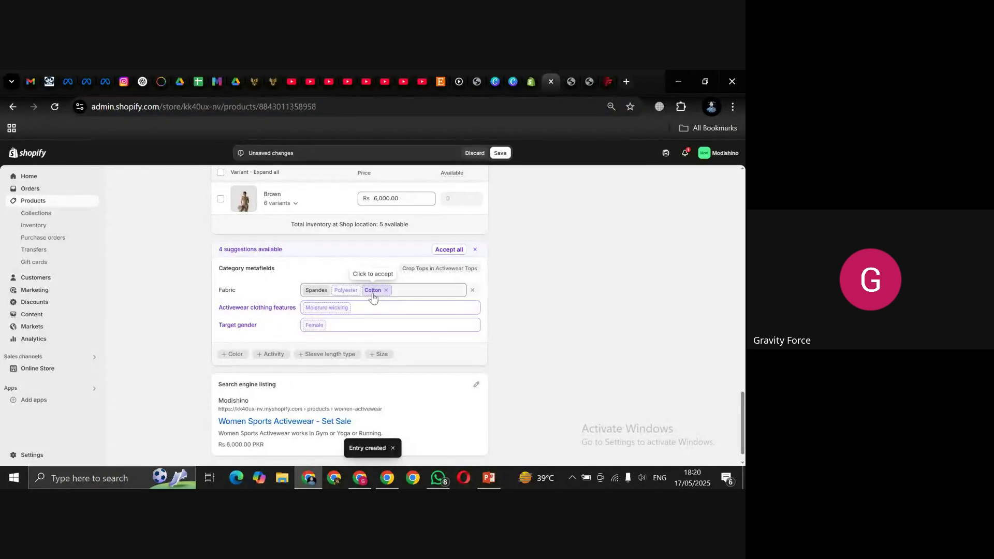
Step: Drop Cotton and add Polyester and Latex so Fabric reads Spandex, Polyester, Latex
click(373, 292)
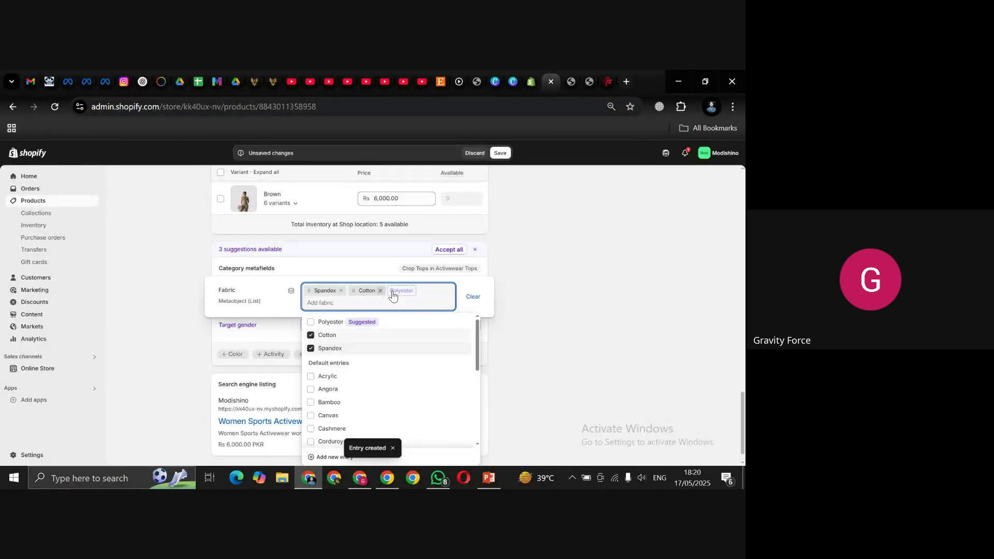
click(380, 290)
click(355, 322)
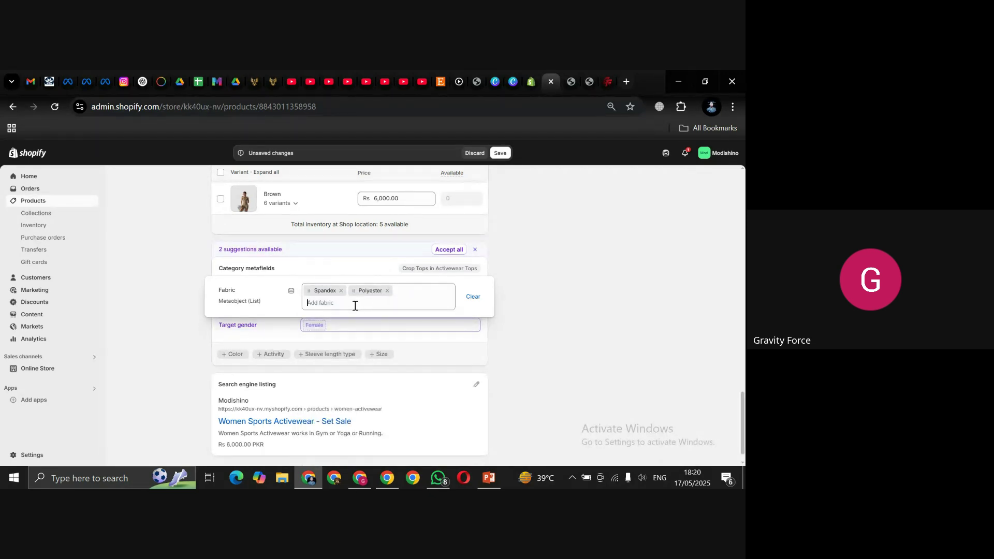
click(355, 306)
text(Latex)
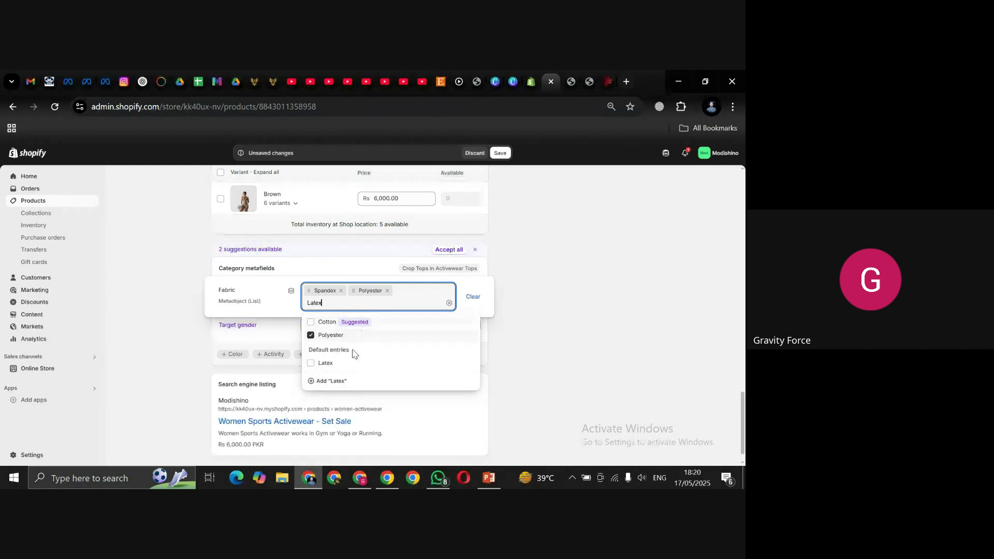
click(325, 363)
click(575, 350)
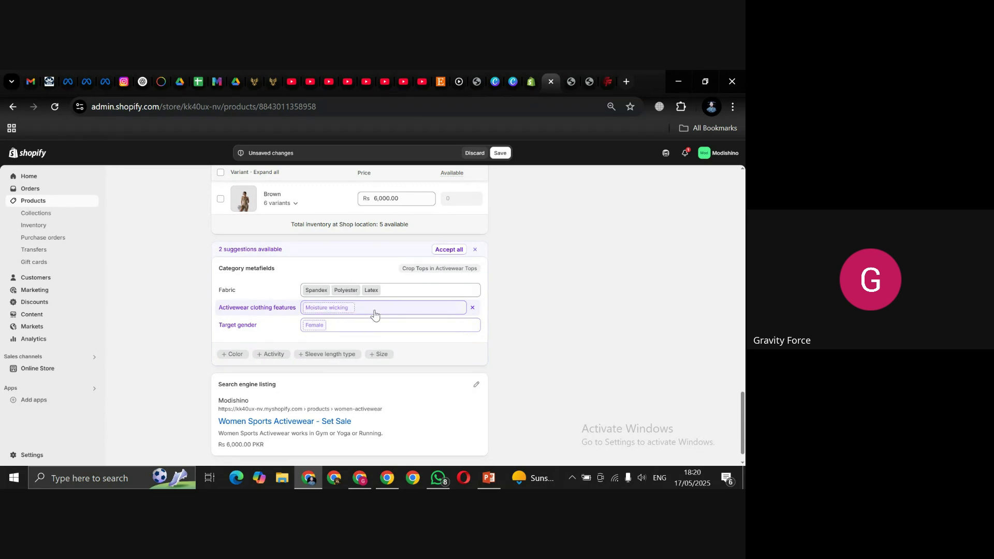
Step: Set activewear features to Moisture wicking, Compression and Breathable design
click(337, 309)
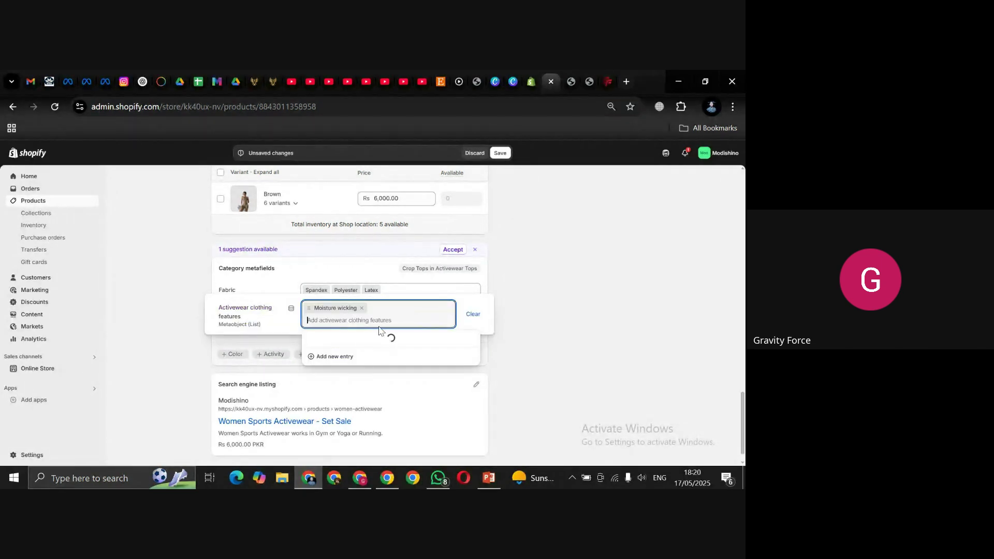
drag(476, 343, 477, 356)
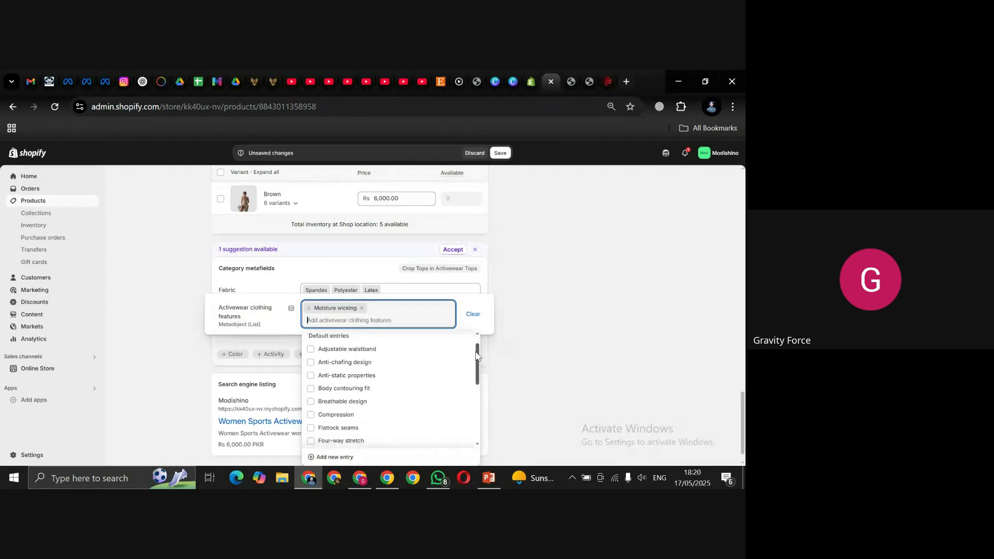
click(312, 416)
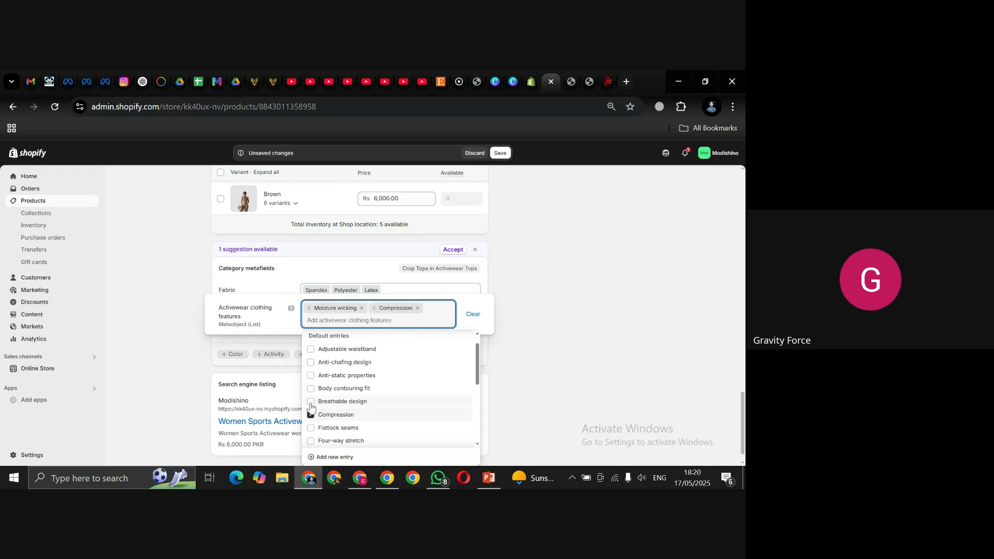
click(311, 402)
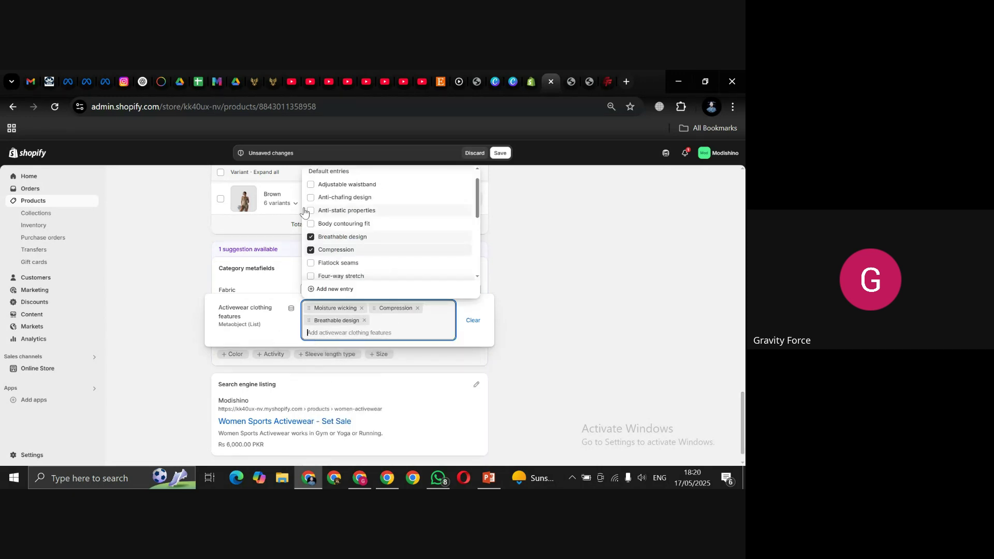
click(612, 266)
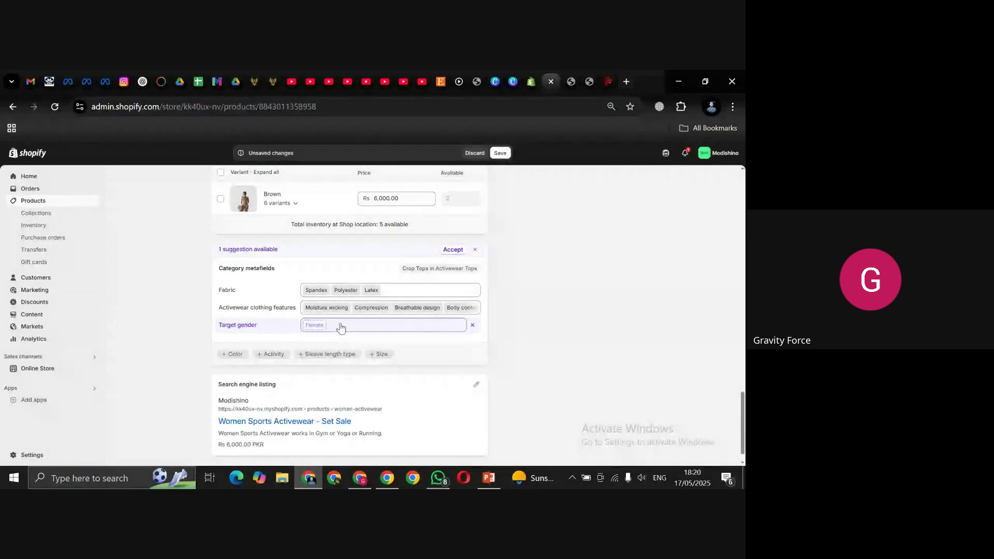
Step: Set the product's target gender to Female
click(313, 329)
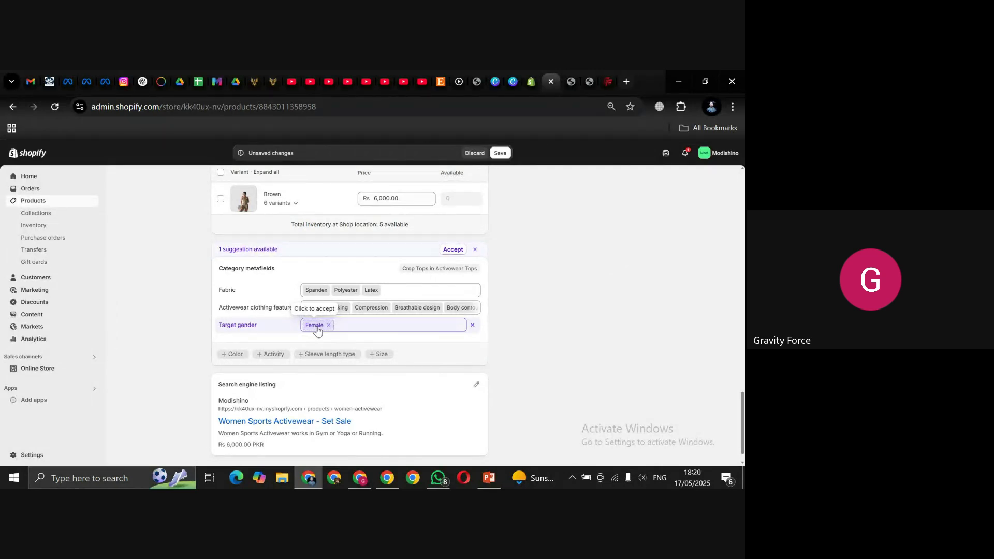
click(318, 330)
click(597, 321)
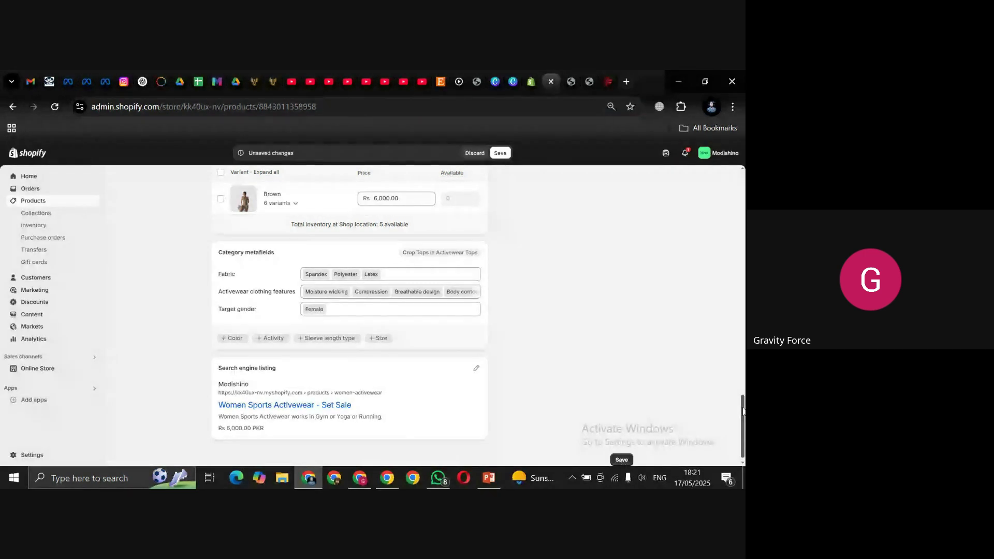
Step: Add the Sleeve length type category metafield with the value Sleeveless
scroll(640, 416, down, 1)
click(339, 333)
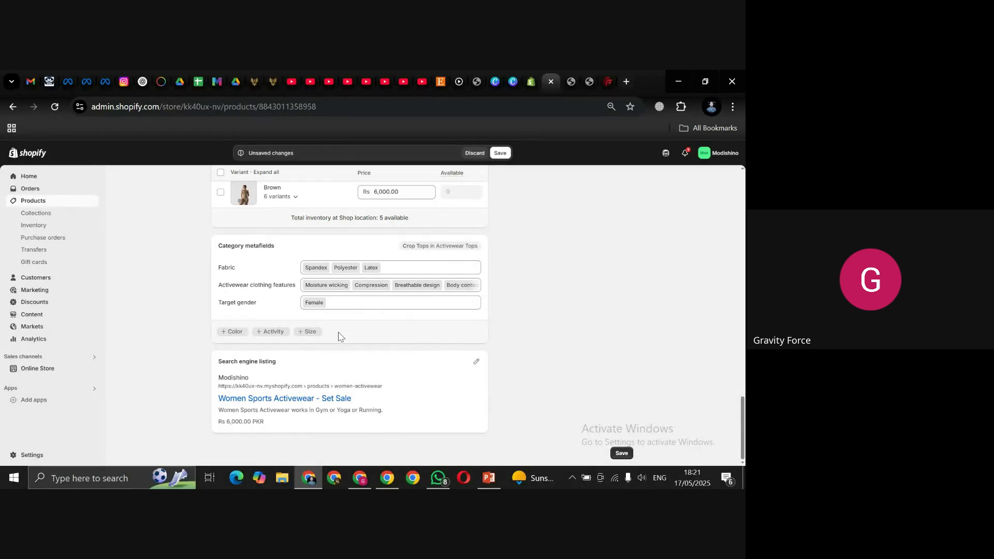
click(316, 319)
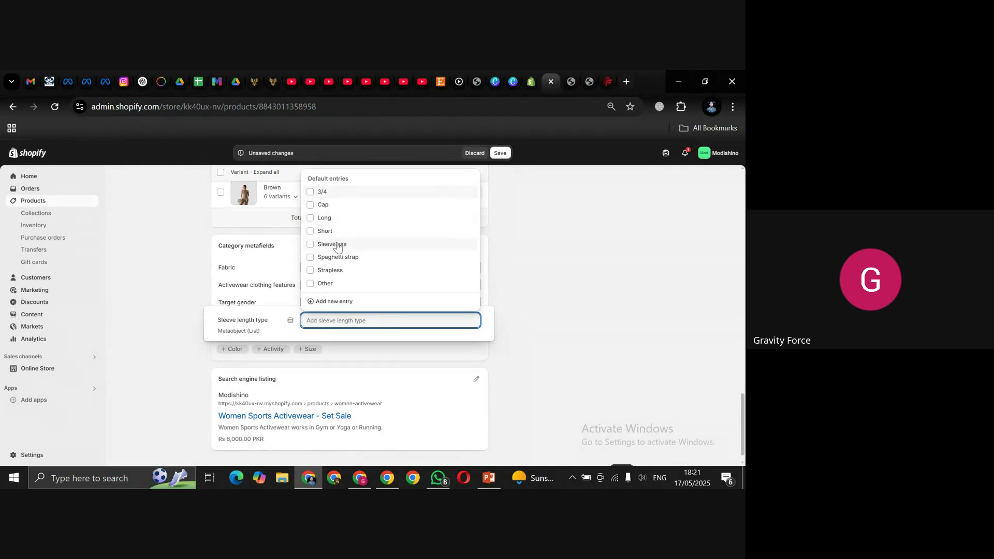
click(333, 246)
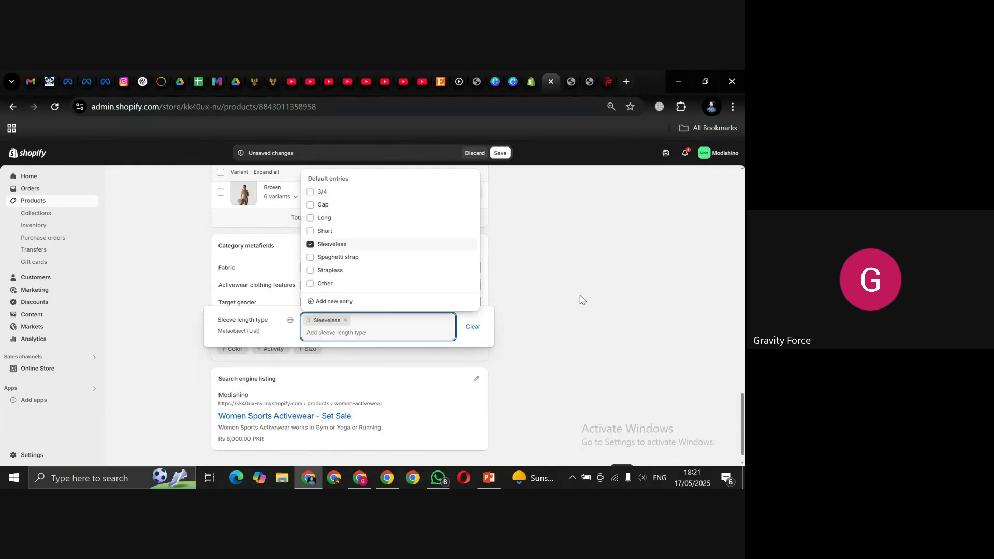
click(581, 299)
scroll(743, 427, down, 1)
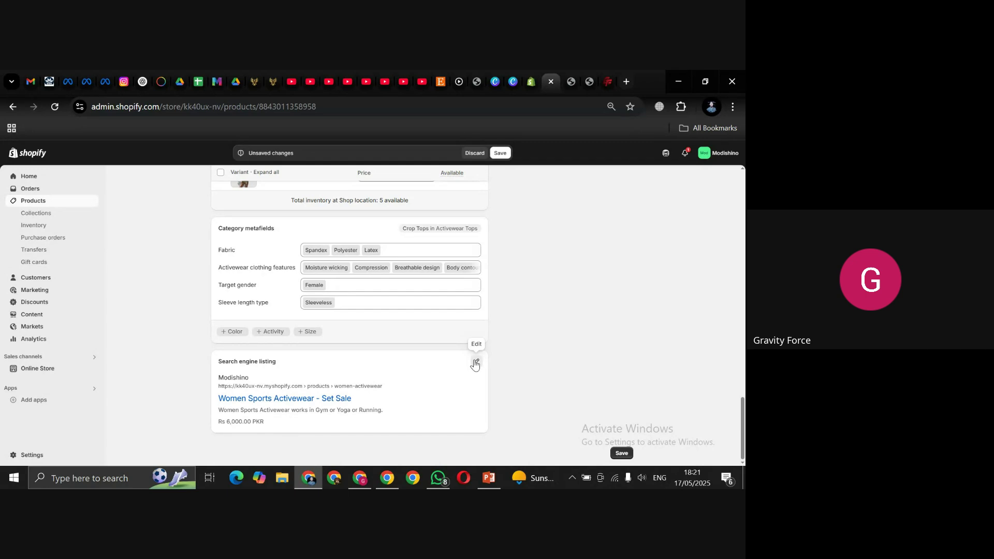
Step: Edit the search listing and review title 'Women Sports Activewear - Set Sale' and meta description
click(475, 364)
scroll(739, 386, down, 3)
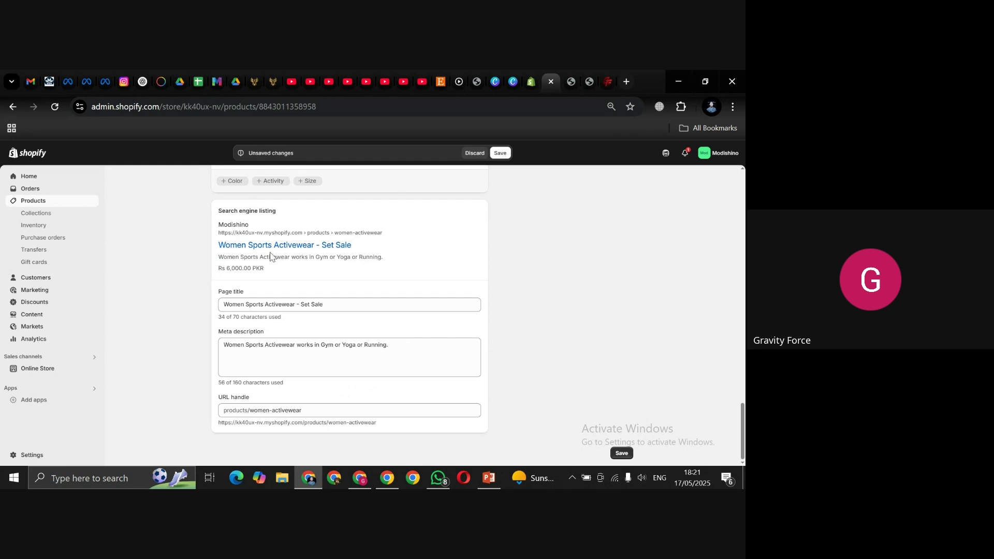
drag(223, 304, 344, 306)
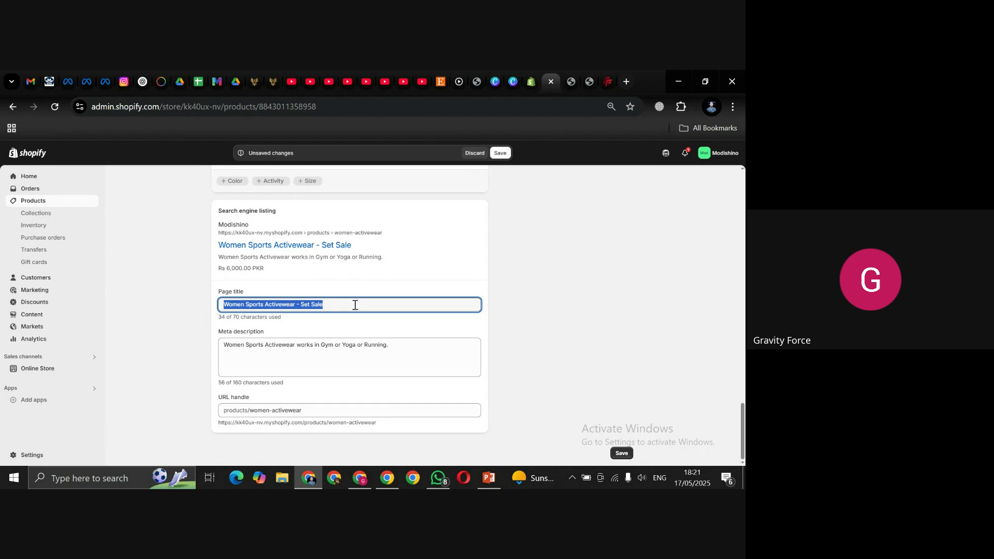
click(338, 303)
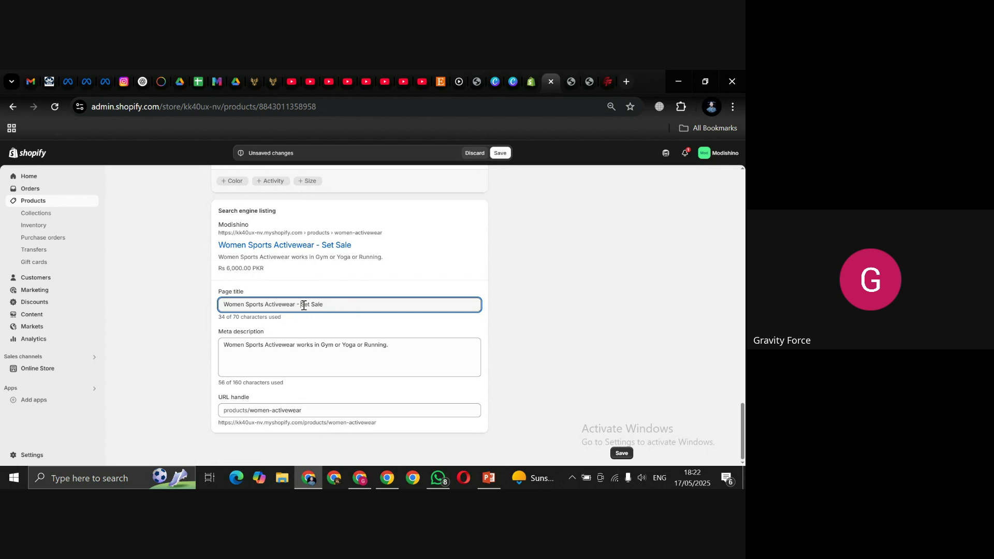
drag(300, 304, 365, 306)
click(402, 348)
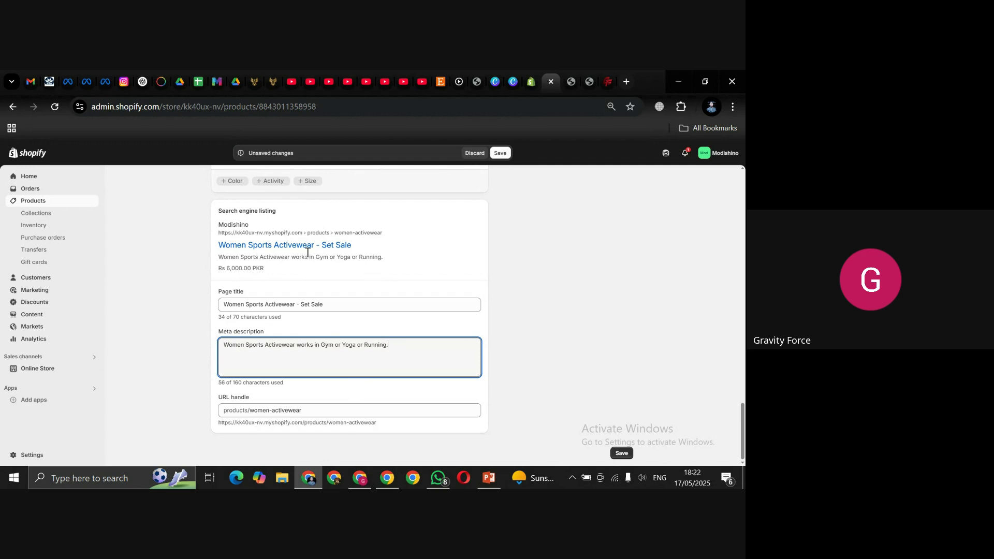
drag(216, 251, 301, 256)
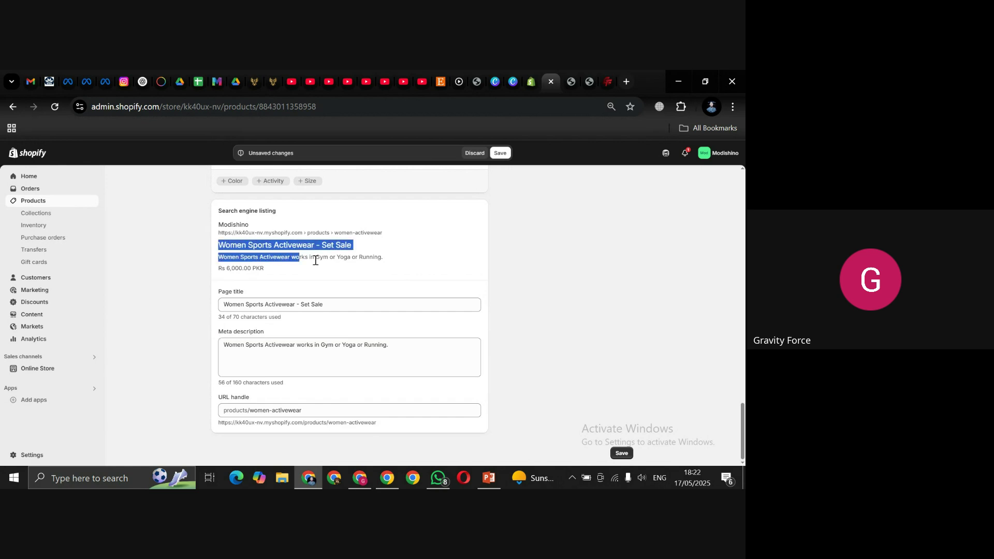
click(383, 257)
drag(383, 258, 199, 261)
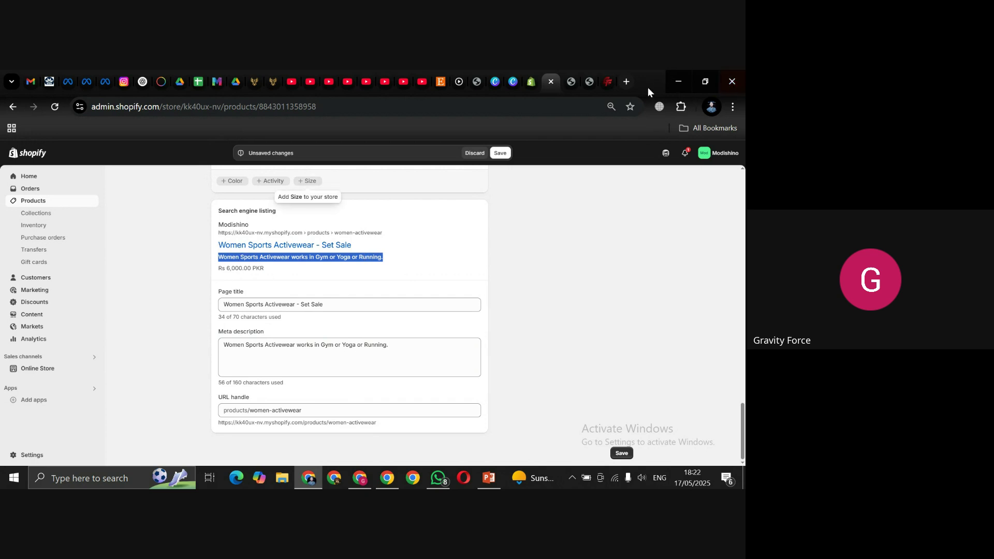
Step: Google 'Gravity Force Clothing' in a new tab and highlight the top gravityforce.co result's description
click(627, 81)
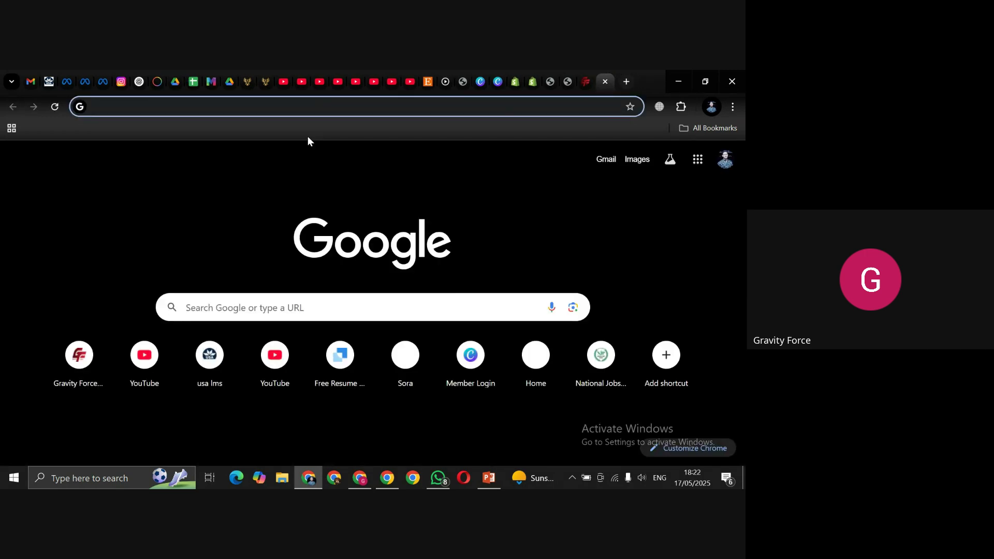
text(Gravity )
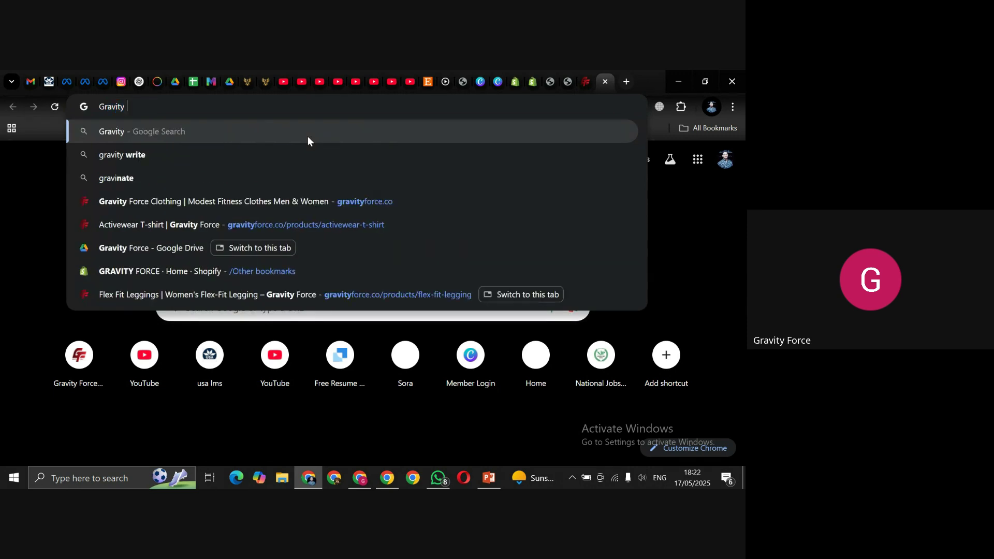
text(Force)
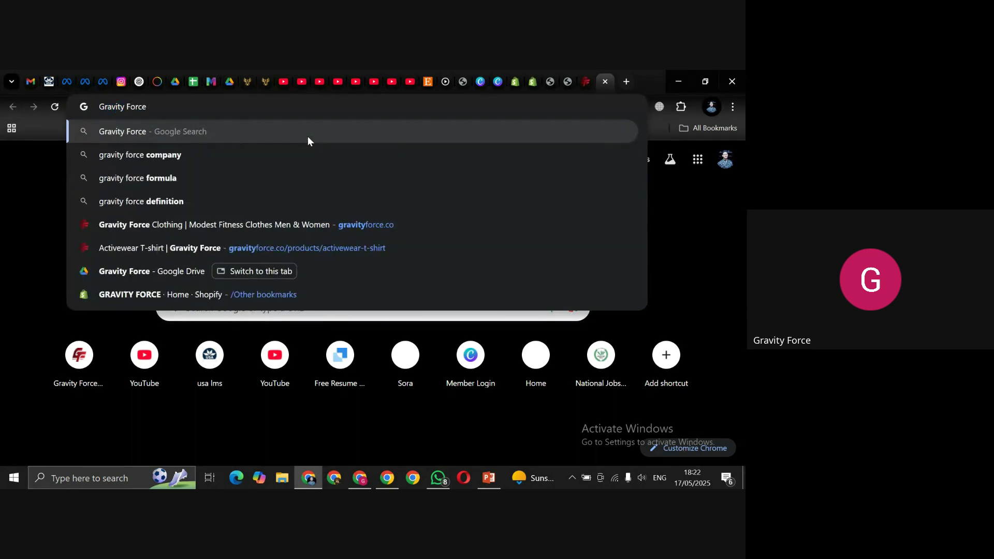
text( Clothing)
key(Return)
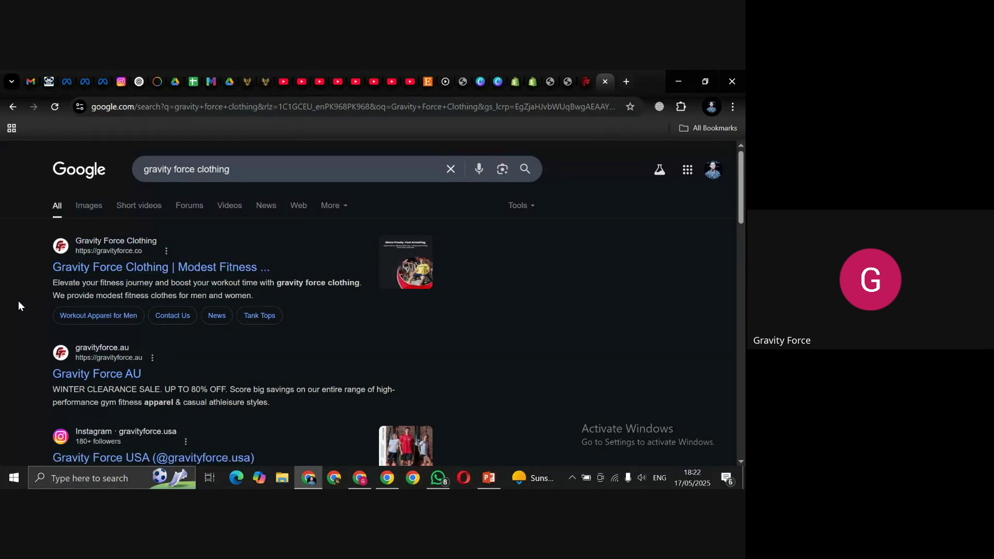
drag(42, 287, 212, 289)
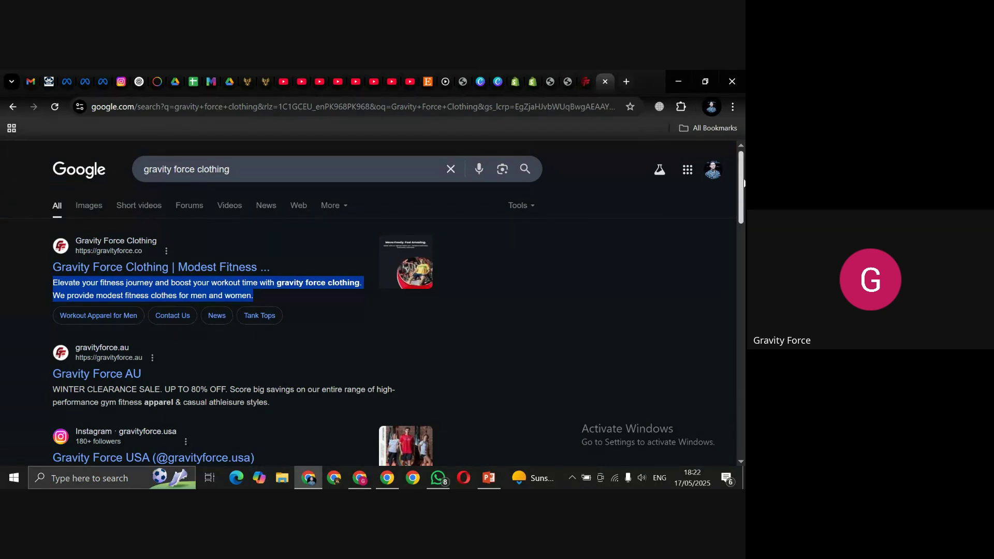
scroll(743, 182, down, 5)
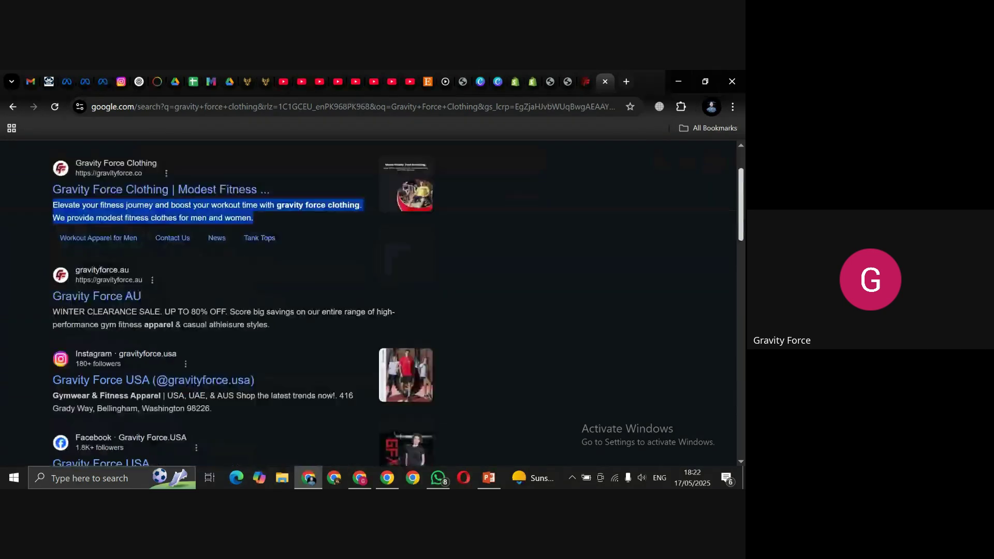
scroll(743, 170, up, 5)
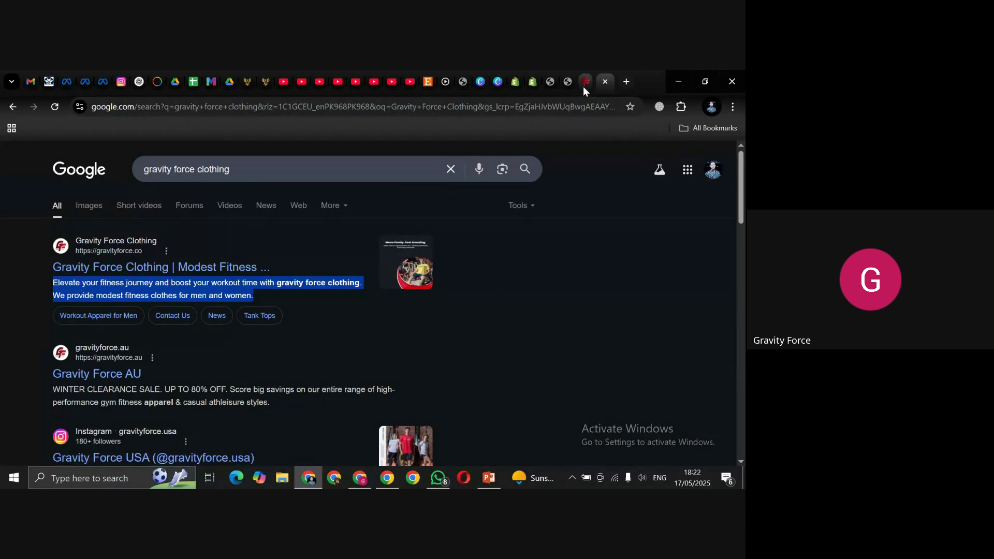
Step: Back on the product page, insert '-sports' after 'women' in the URL handle
click(533, 82)
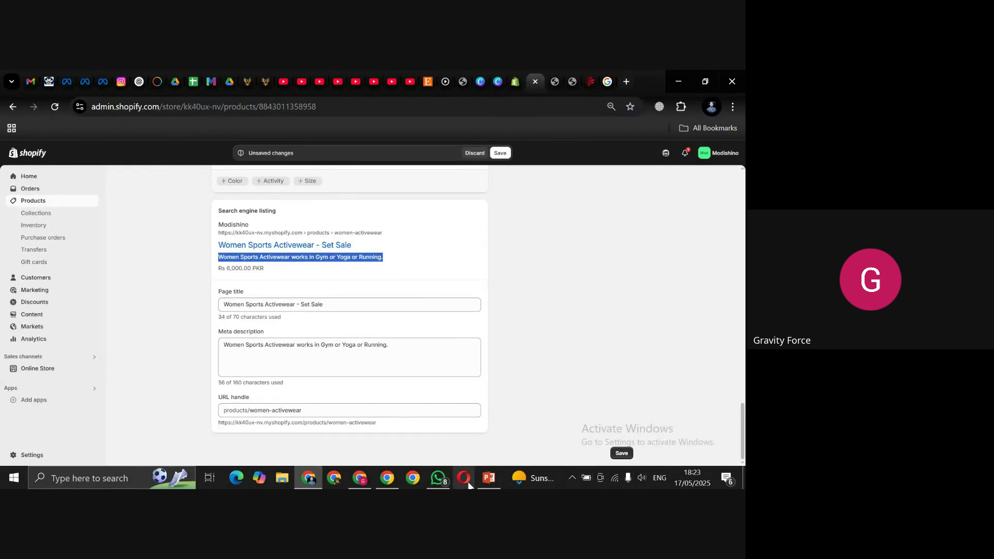
mouse_move(394, 415)
click(360, 482)
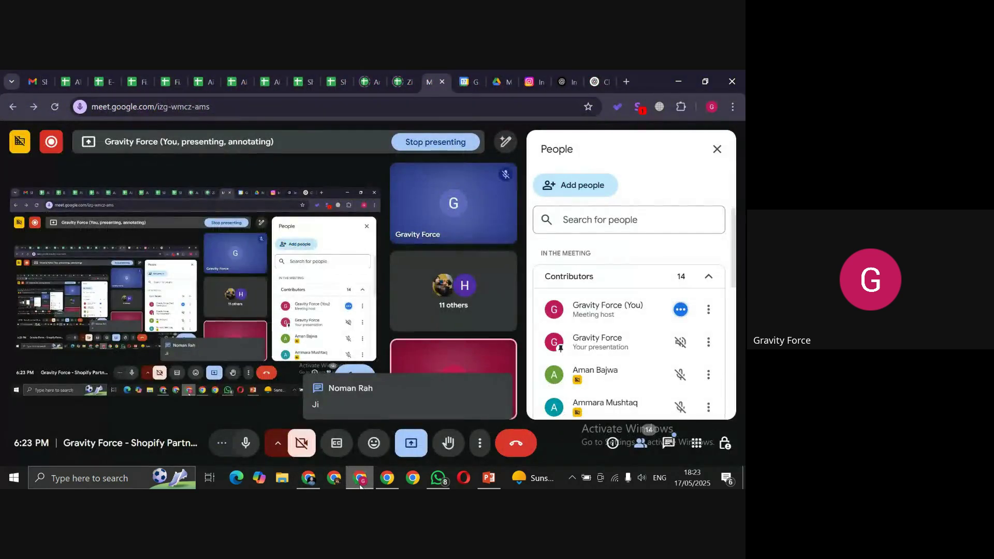
click(360, 483)
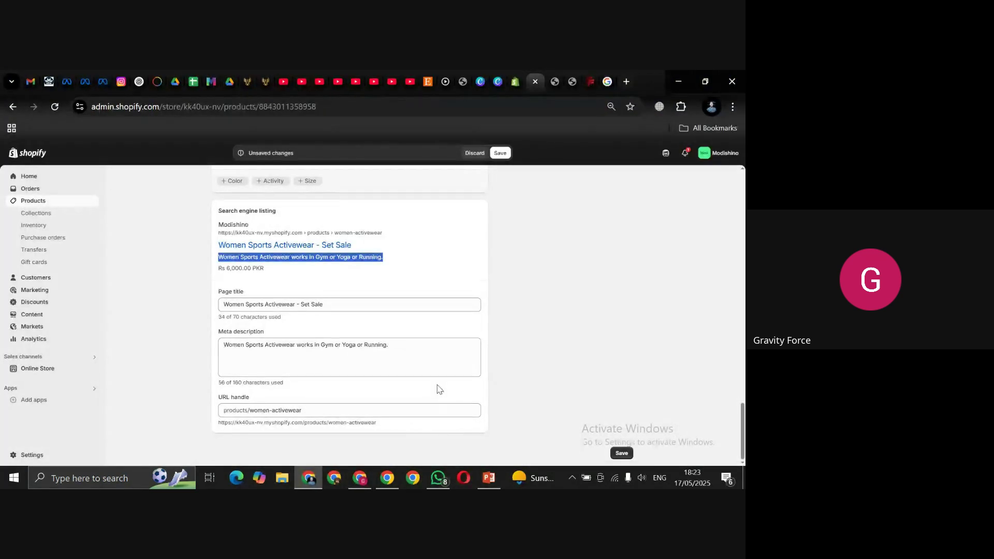
click(322, 411)
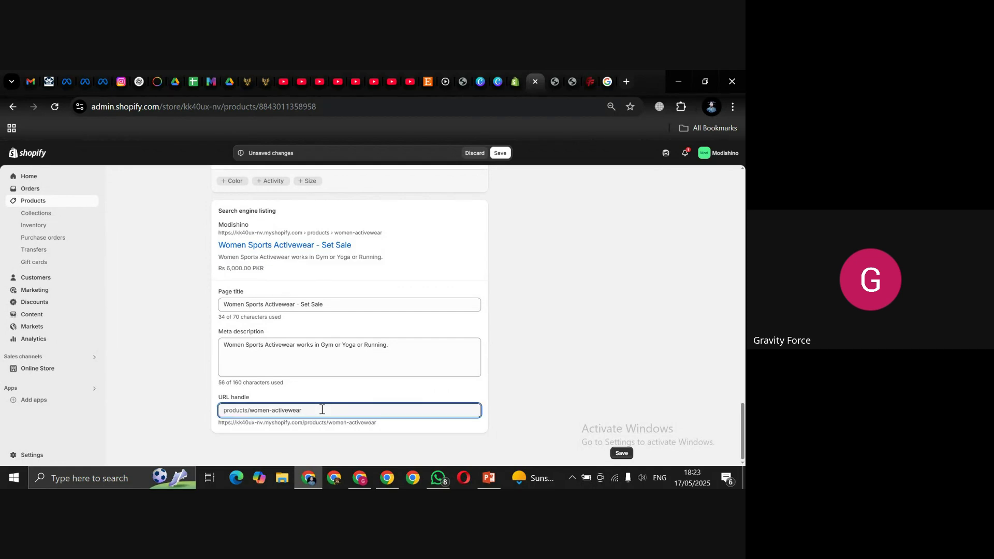
key(ctrl+shift+Left)
key(ctrl+shift+Left)
key(ctrl+shift+Left)
click(322, 409)
text(-spo)
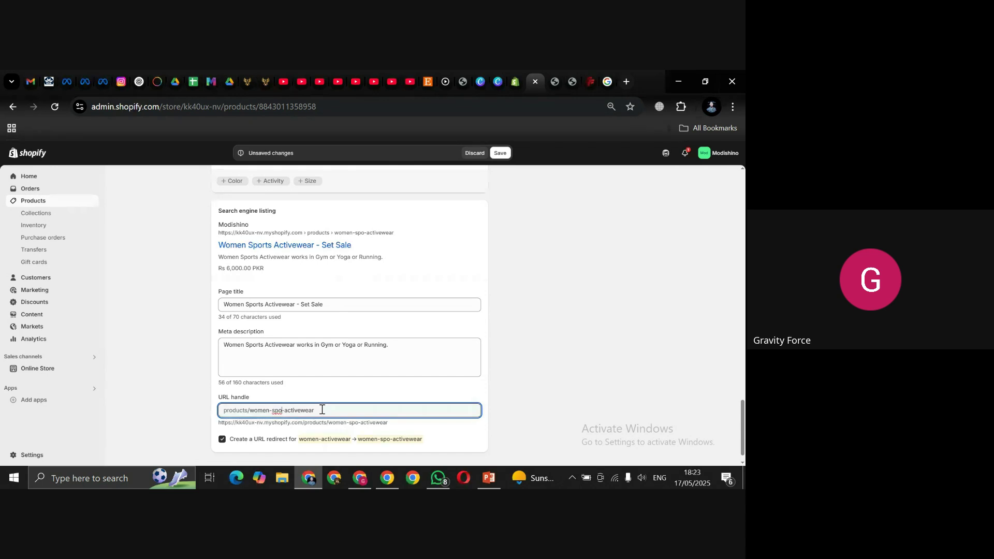
text(rts)
scroll(741, 330, up, 1)
scroll(740, 330, up, 15)
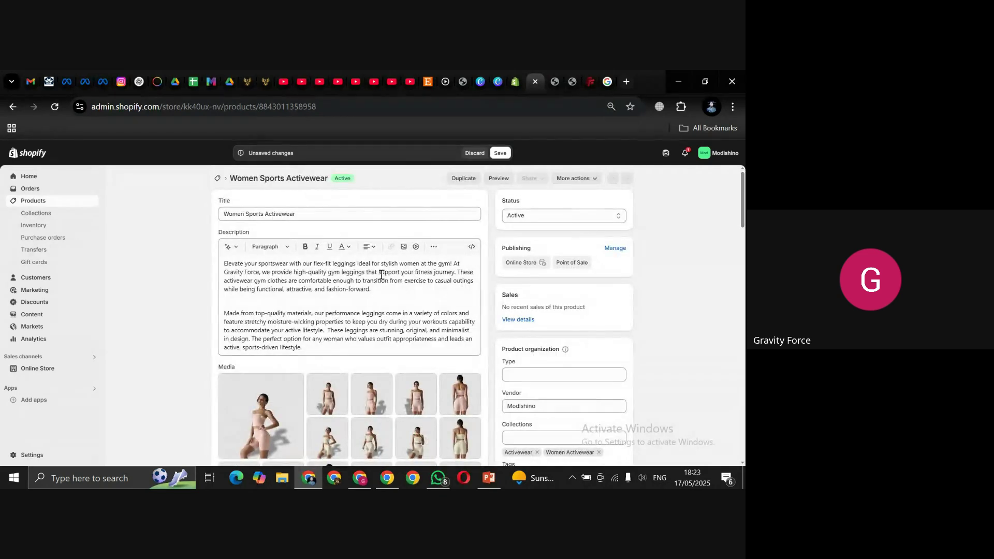
Step: Remove 'sports' from the URL handle again, leaving it as women-activewear
click(327, 212)
key(ctrl+a)
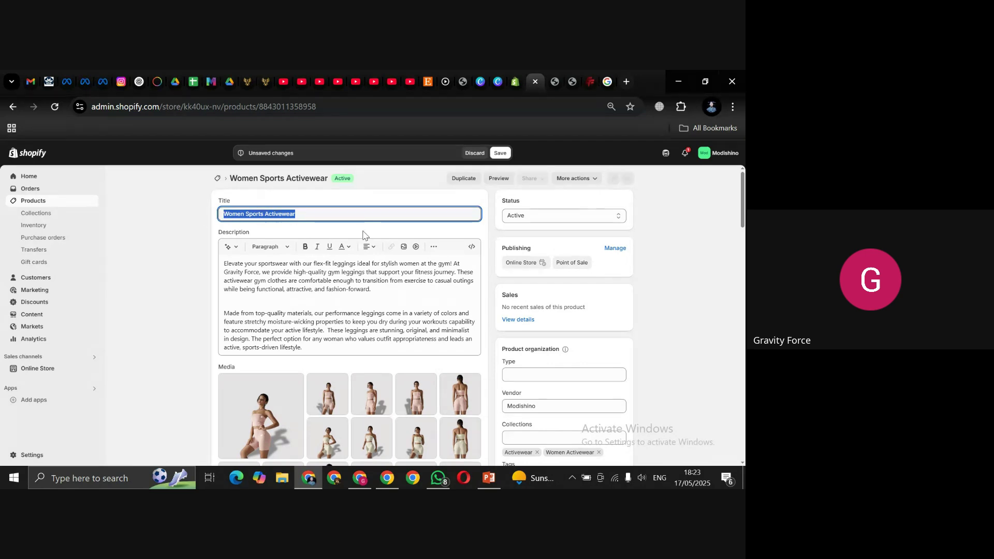
click(399, 215)
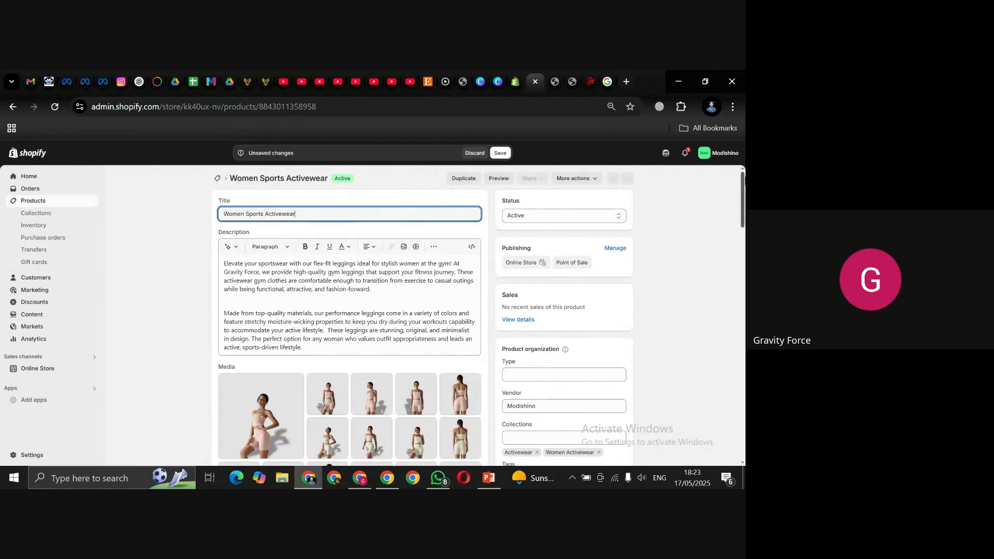
drag(742, 196, 735, 433)
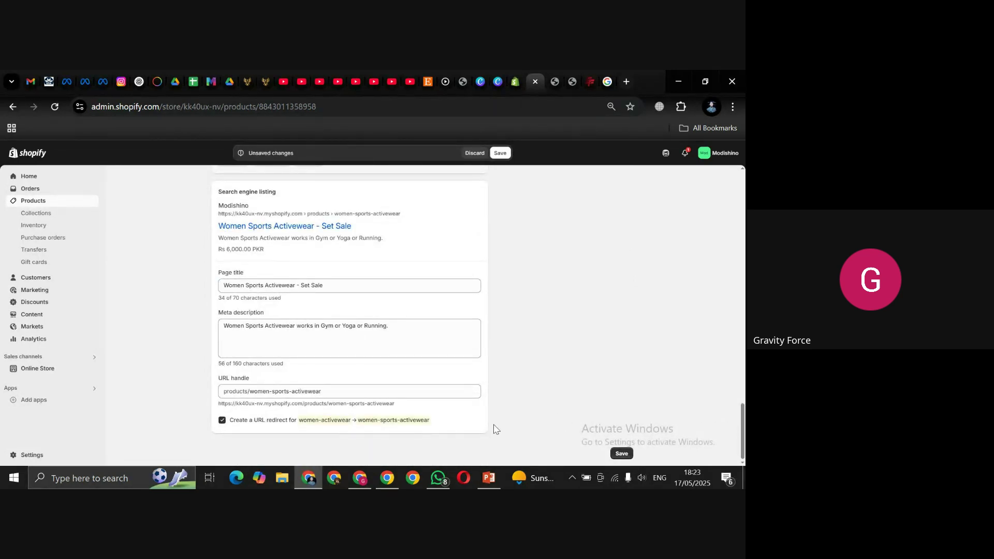
click(371, 389)
key(Left)
key(Left)
key(Left)
key(Left)
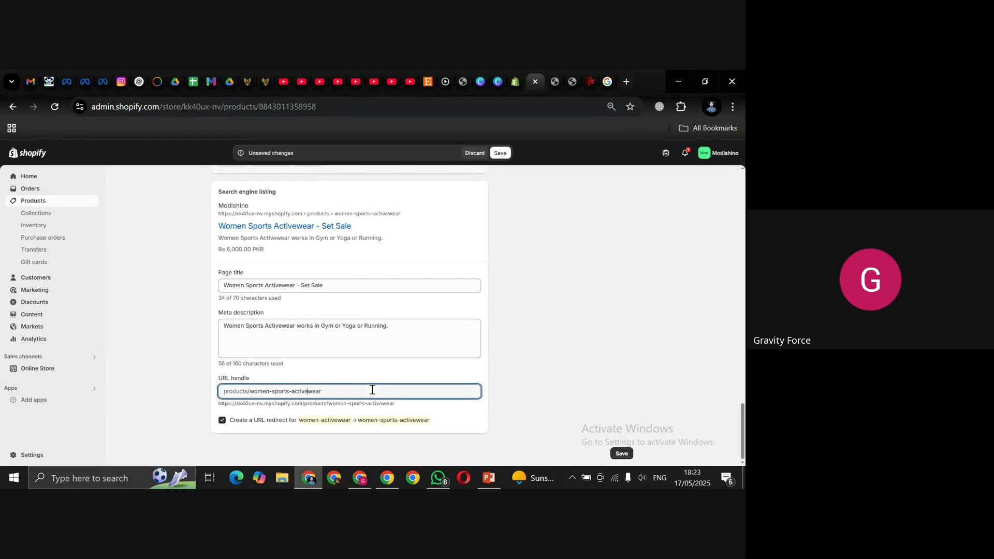
key(ctrl+shift+Left)
key(BackSpace)
key(BackSpace)
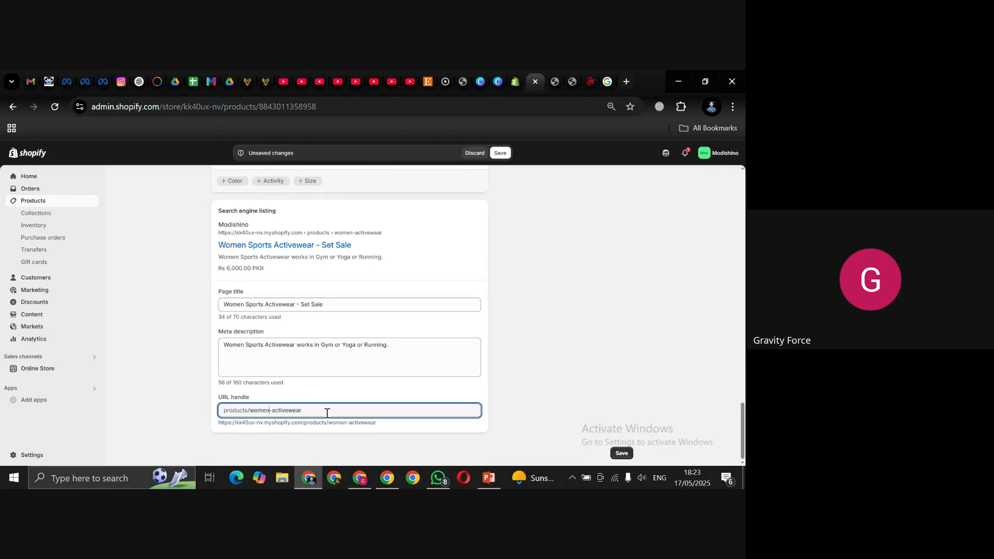
triple_click(580, 317)
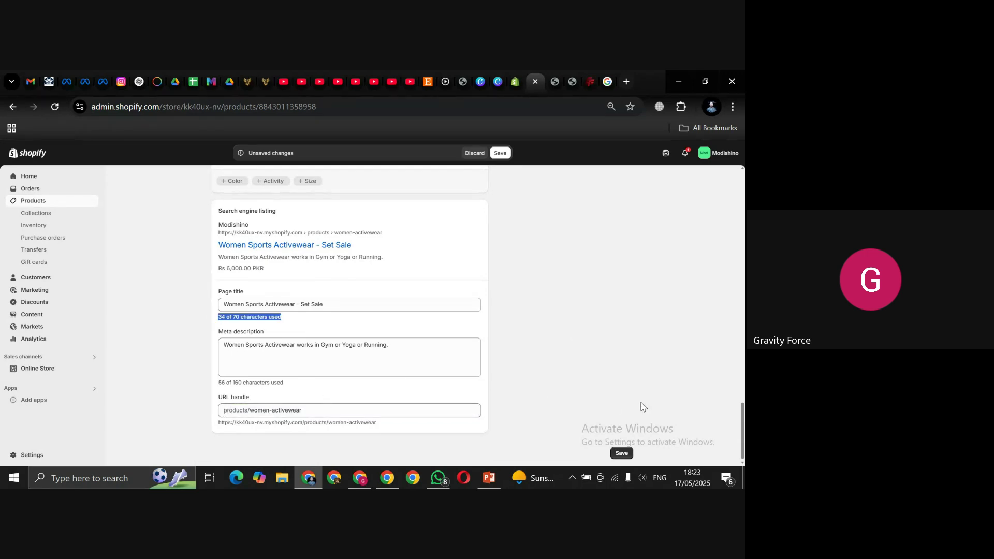
drag(744, 439, 744, 155)
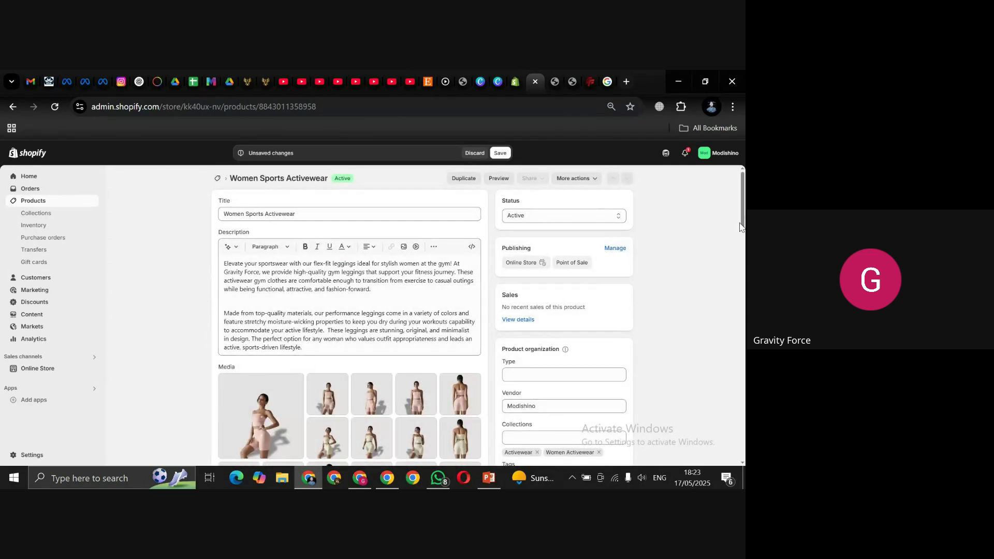
Step: Open the first product photo and save its name as Women-Sports-Activewear-Front-Pink2
scroll(744, 203, down, 2)
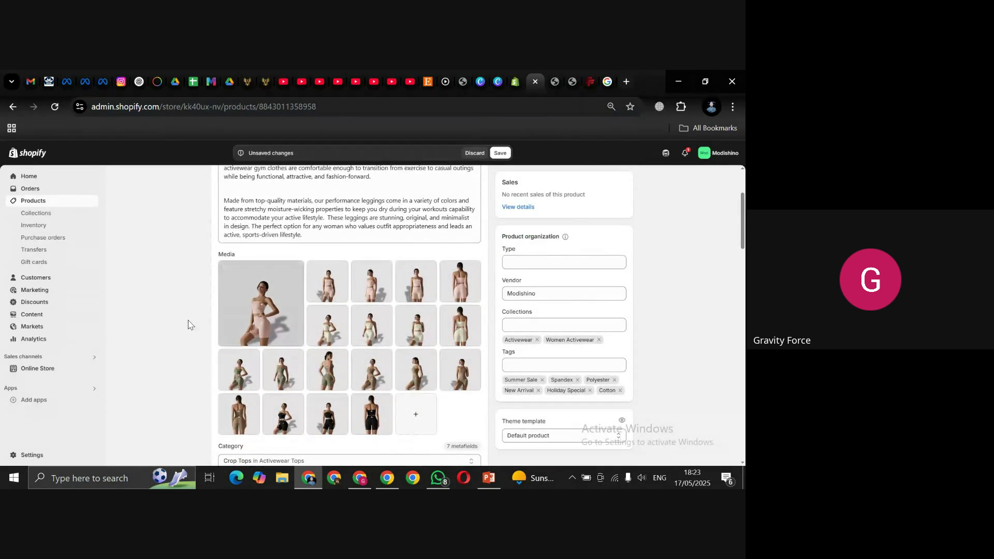
click(242, 311)
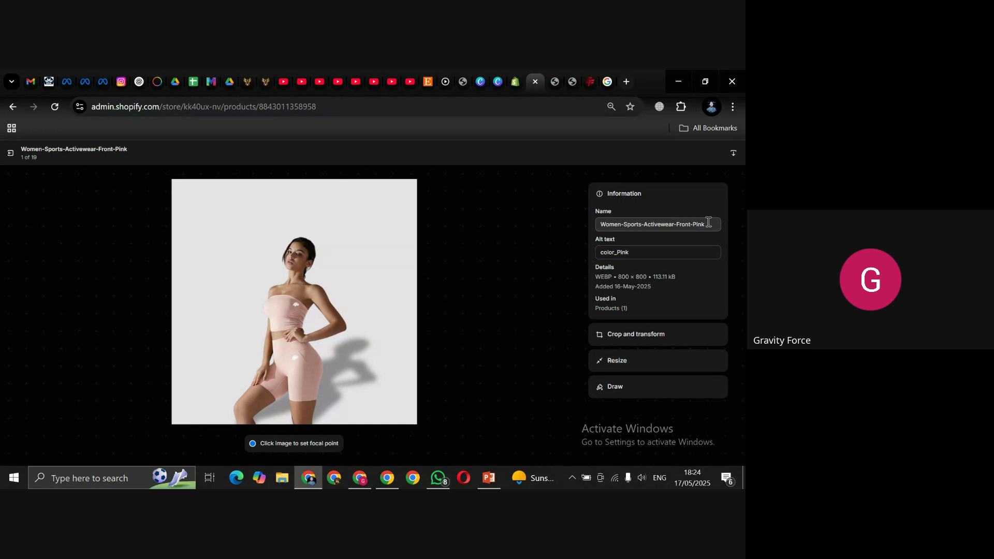
click(708, 221)
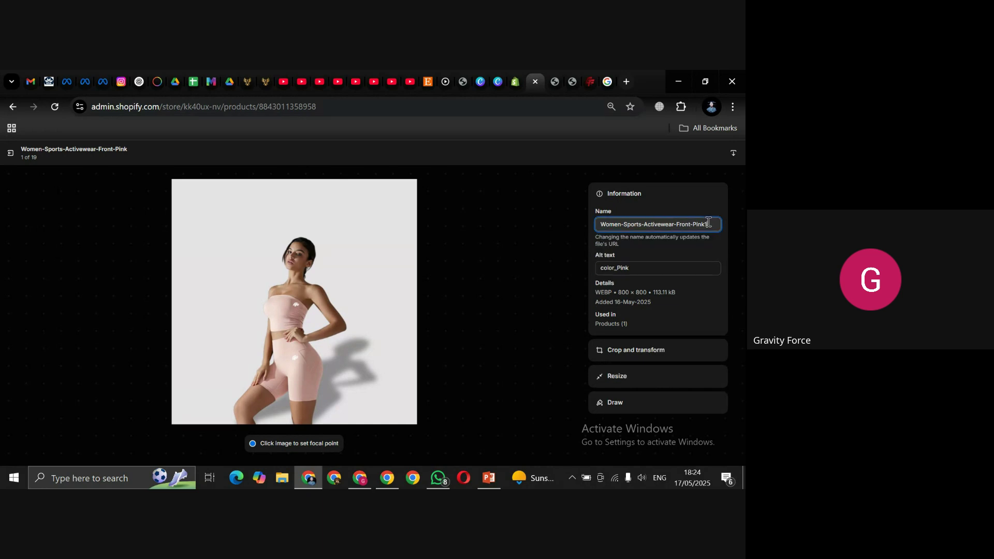
text(1)
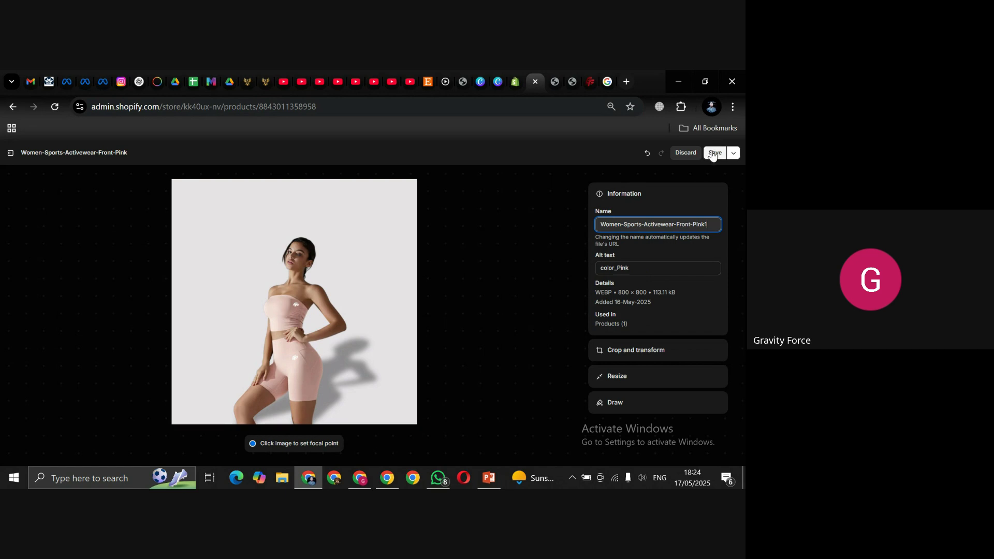
click(713, 153)
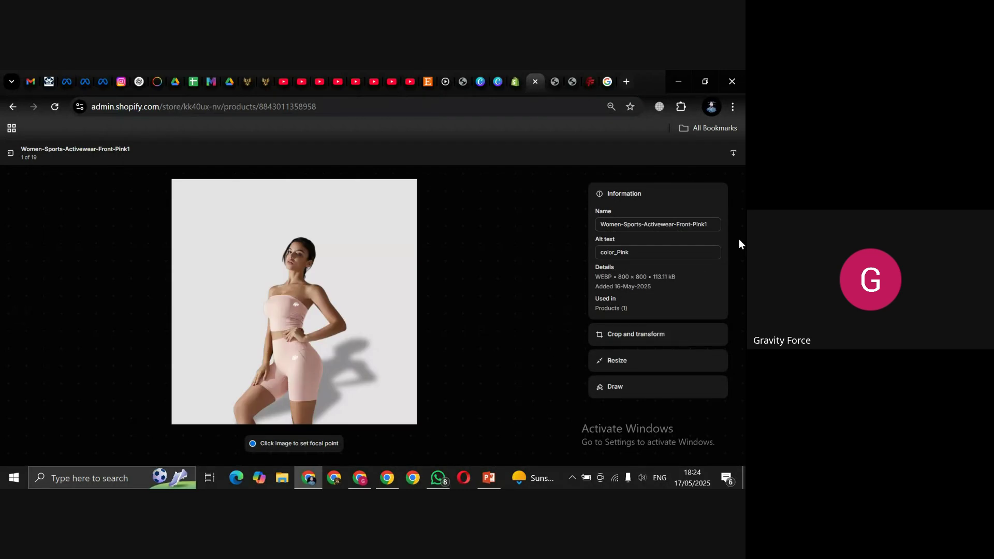
click(710, 225)
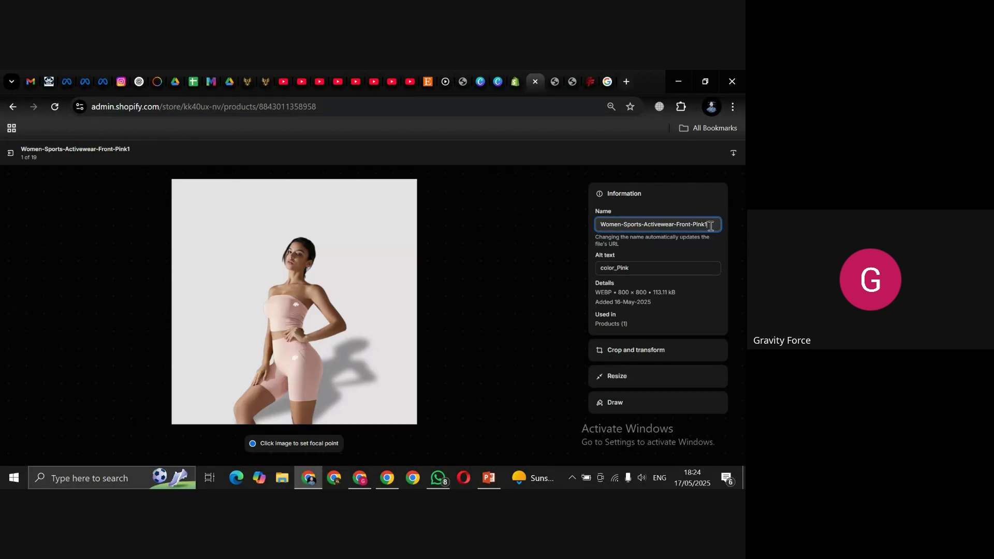
text(2)
click(716, 153)
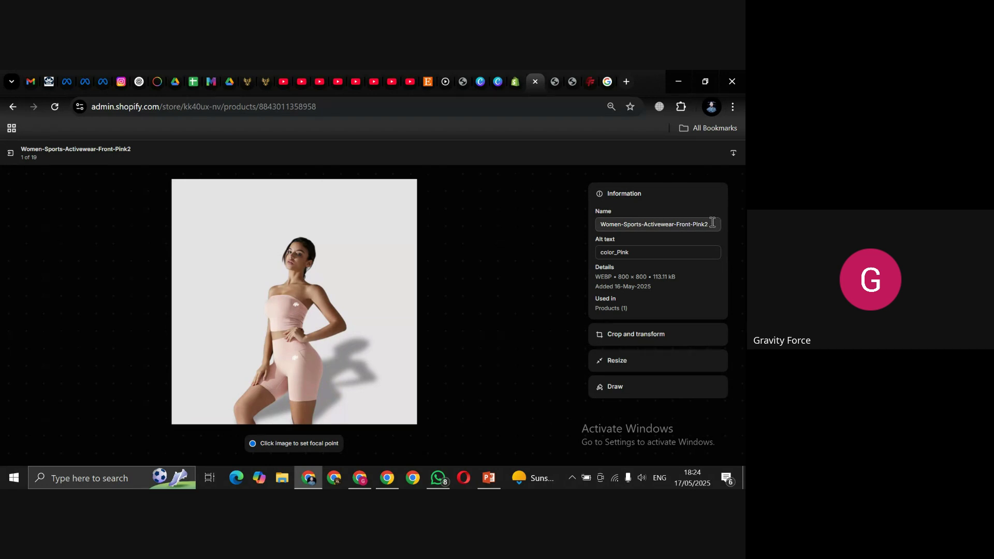
Step: Rename the photo to Women-Sports-Activewear-Front-Black and save
click(713, 222)
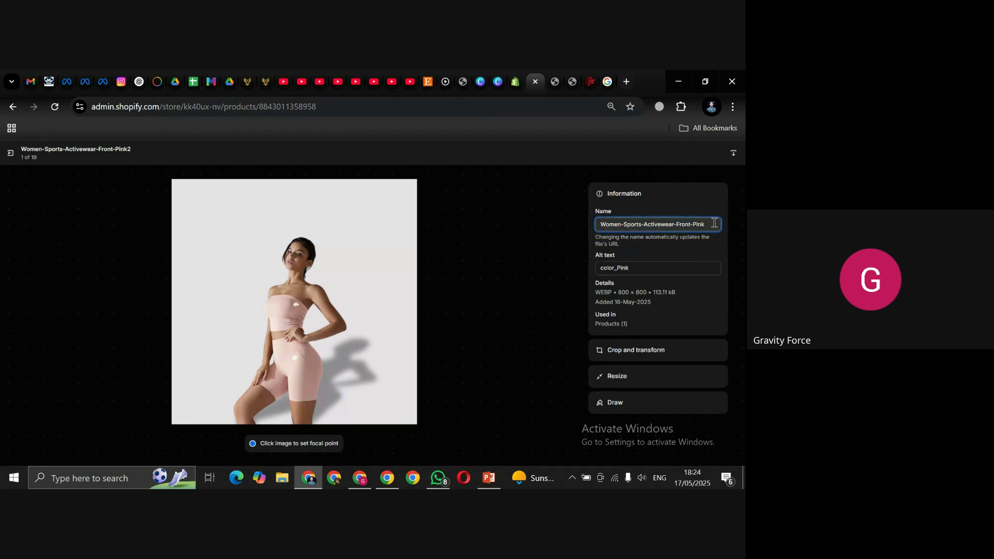
click(545, 268)
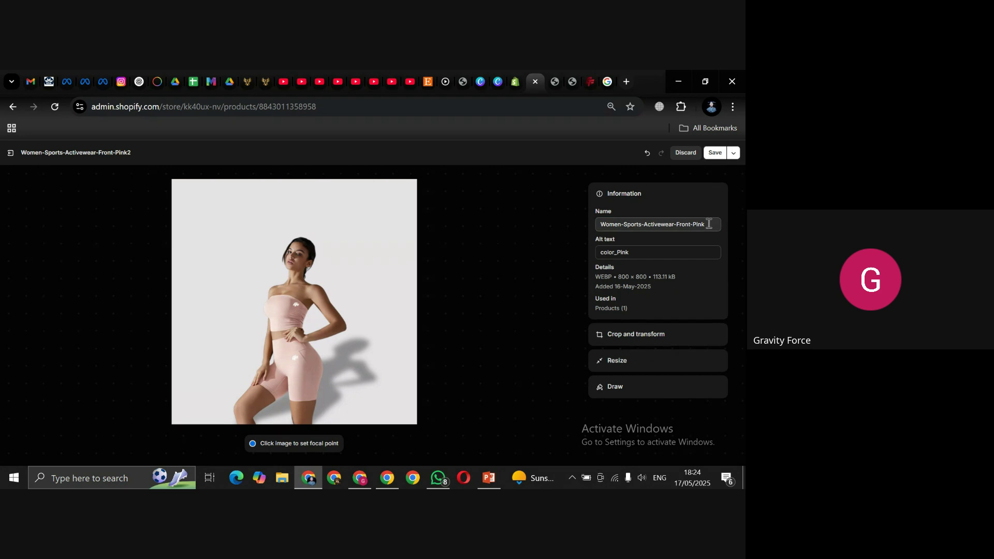
click(706, 224)
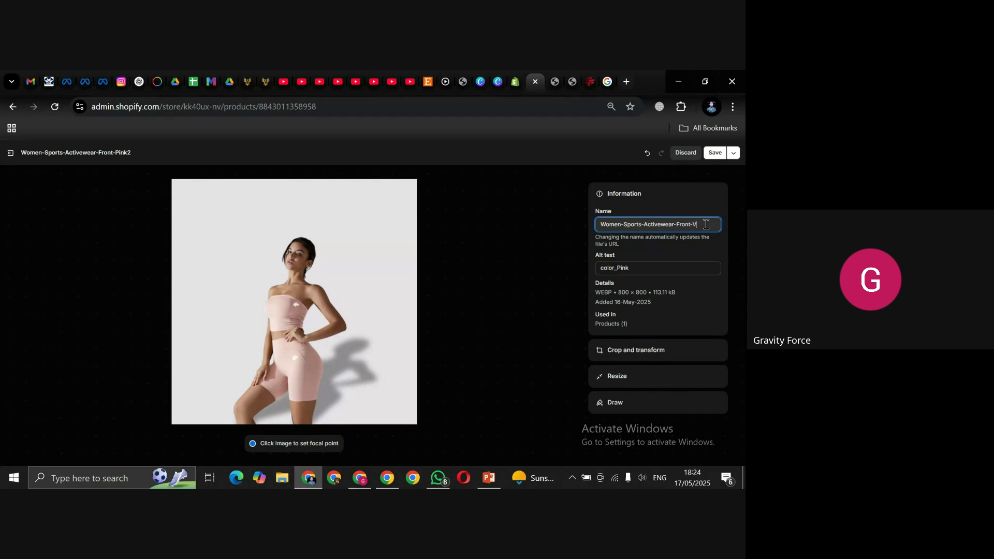
text(Black)
click(713, 153)
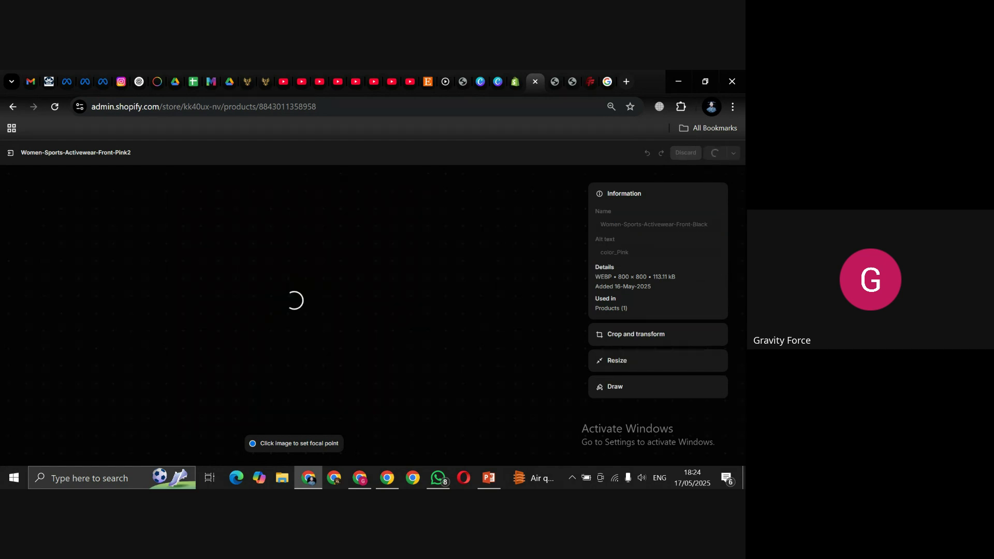
Step: After the 'handle already taken' error, change the name ending to Pink and save
drag(594, 239, 681, 240)
drag(598, 237, 677, 236)
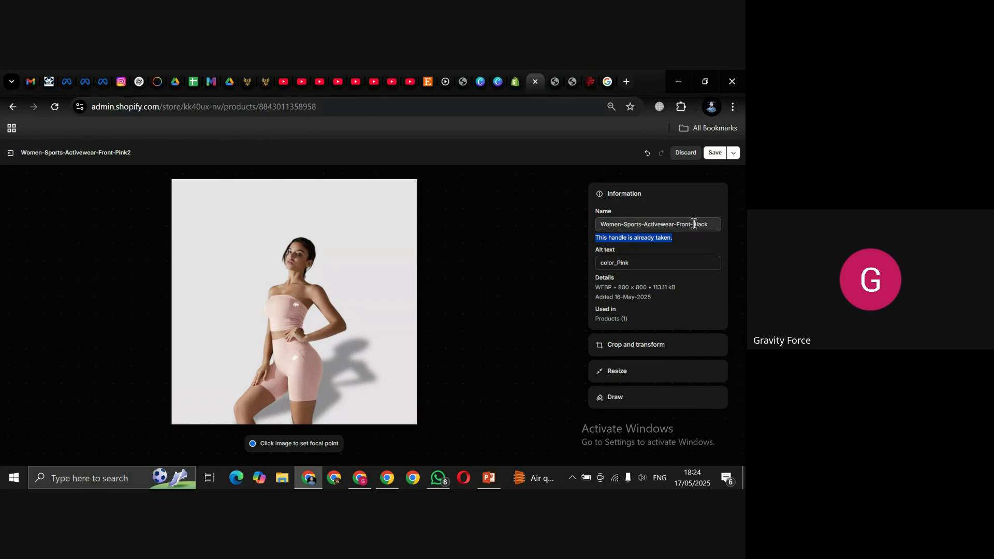
click(693, 224)
key(shift+End)
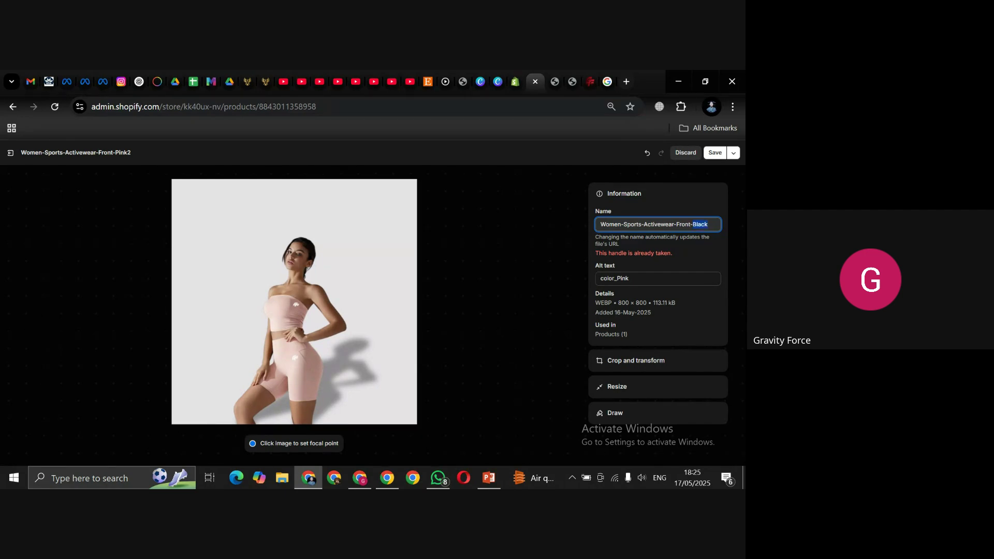
text(Pinnk)
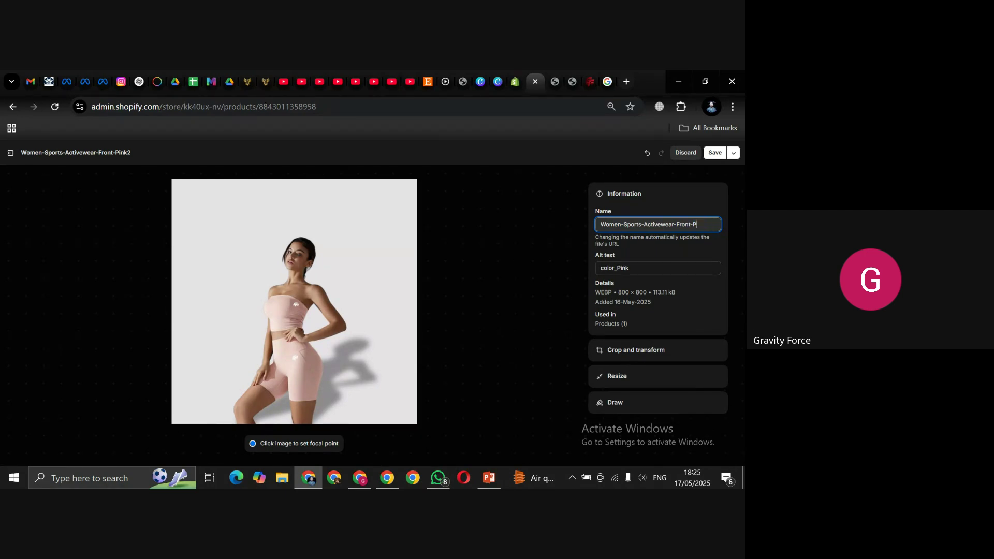
key(BackSpace)
key(BackSpace)
text(nk)
click(715, 153)
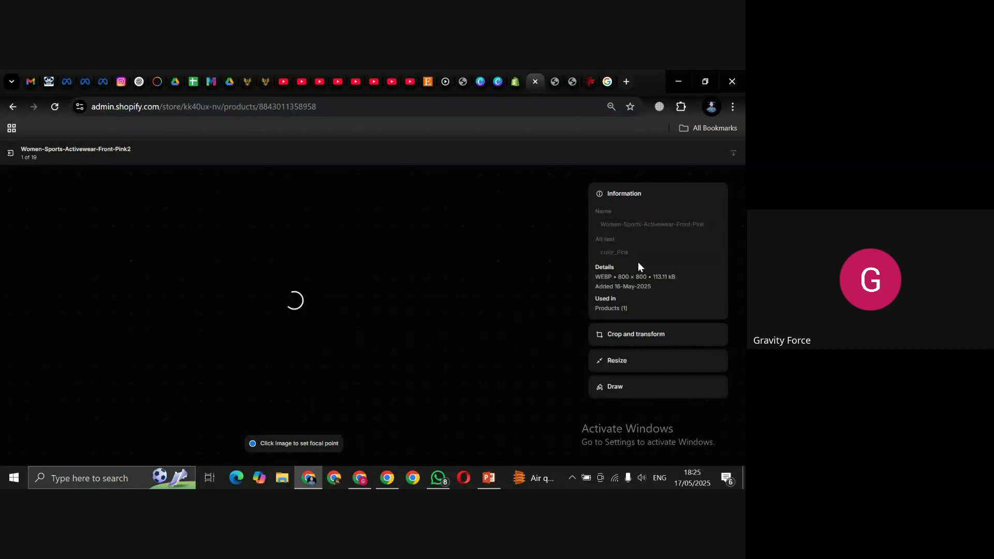
Step: Delete the photo's color_Pink alt text and start typing a new one
click(639, 257)
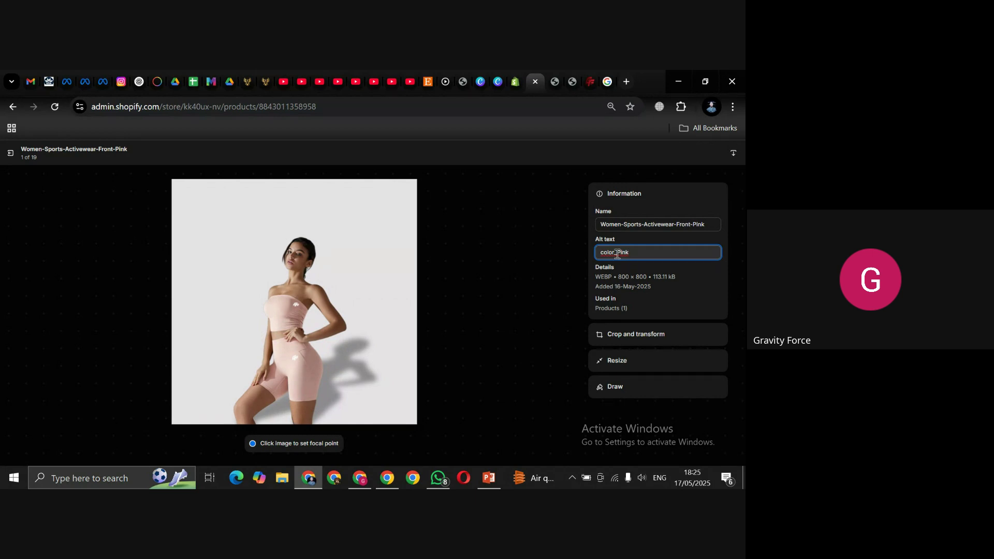
double_click(628, 255)
key(BackSpace)
text(C)
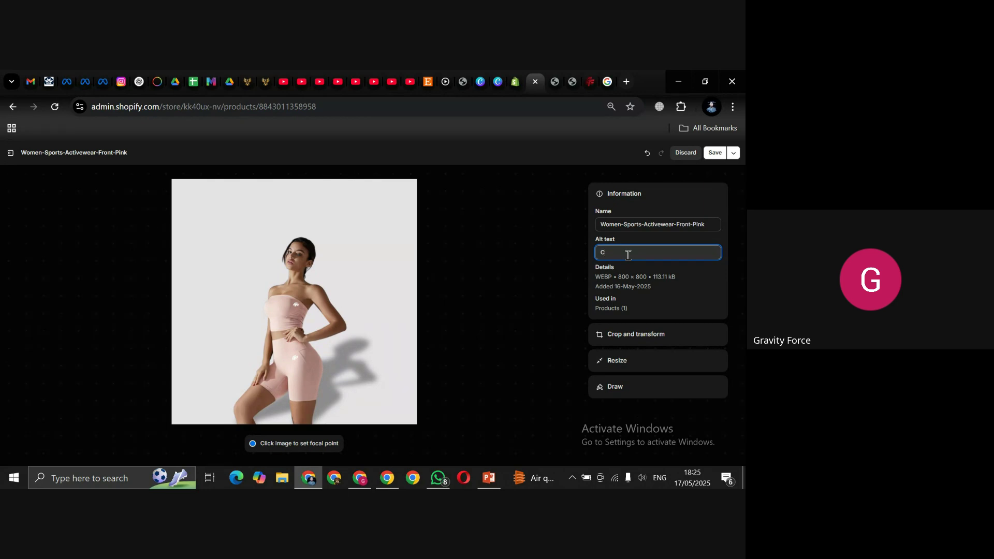
Step: Check the Color label on the theme preview, then type C into the alt text field
click(554, 86)
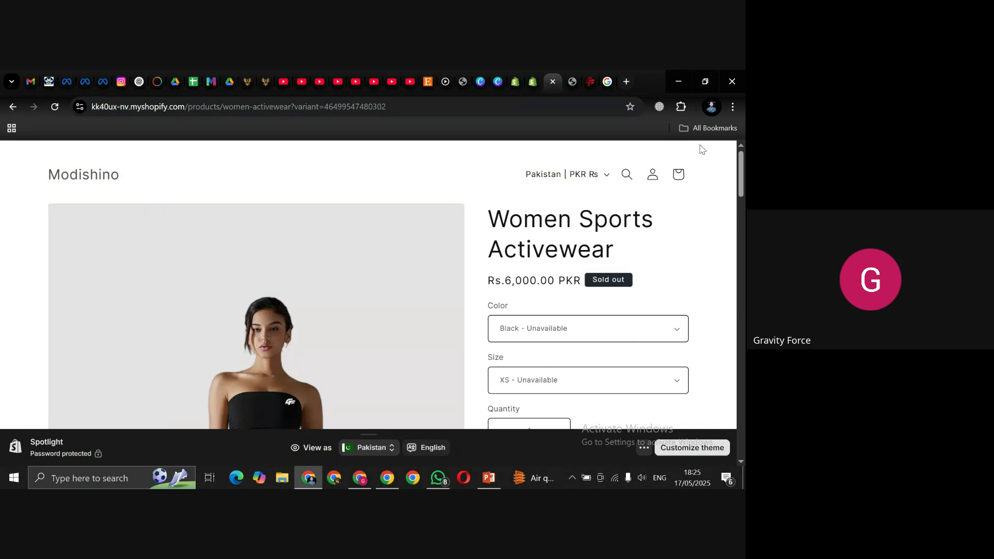
click(572, 82)
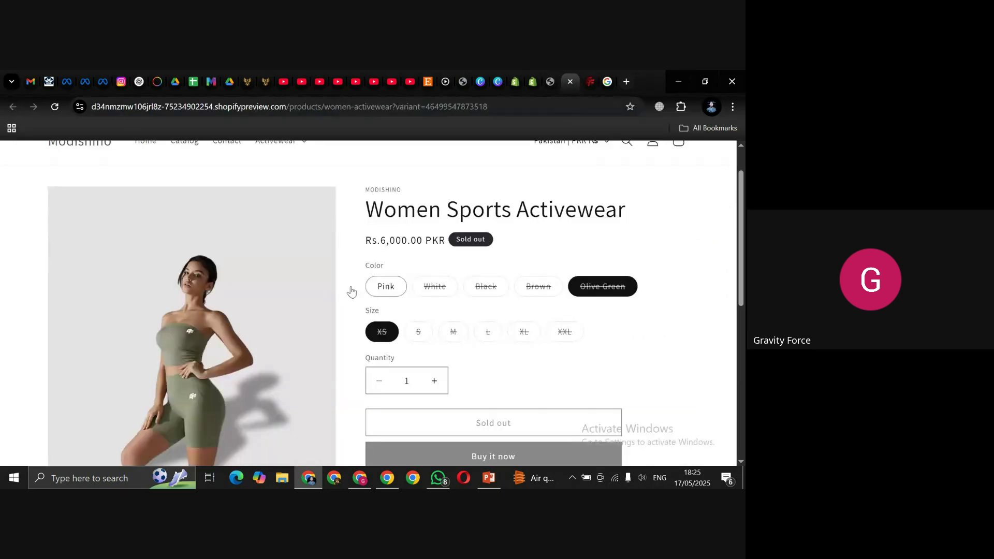
double_click(382, 264)
click(533, 80)
click(622, 252)
text(C)
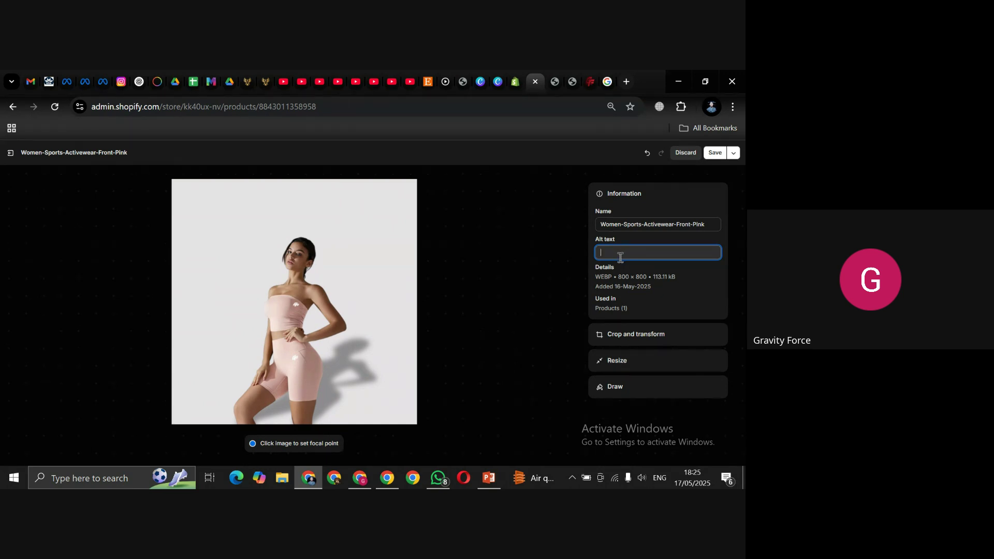
Step: Select the colour name Pink on the preview and return to the image editor
click(573, 78)
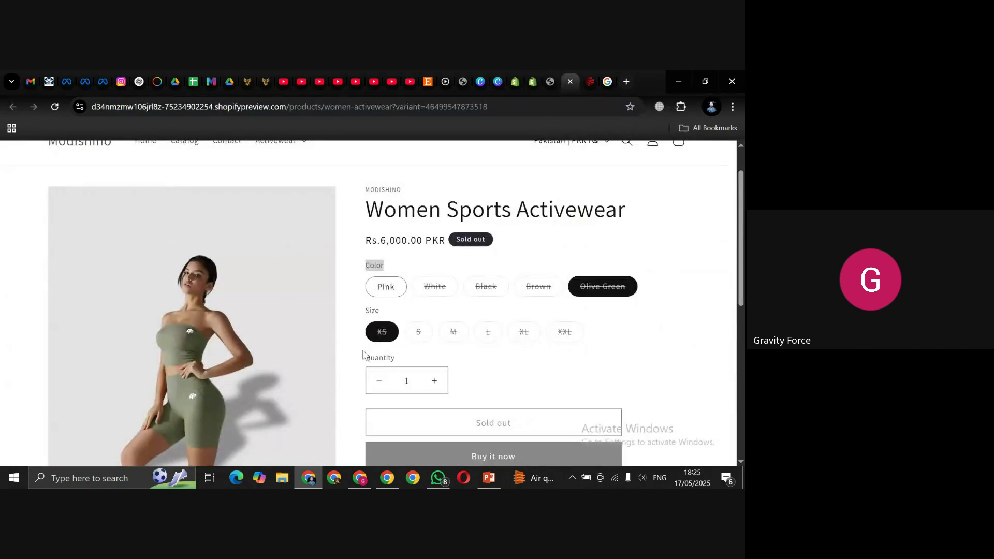
drag(376, 291, 396, 290)
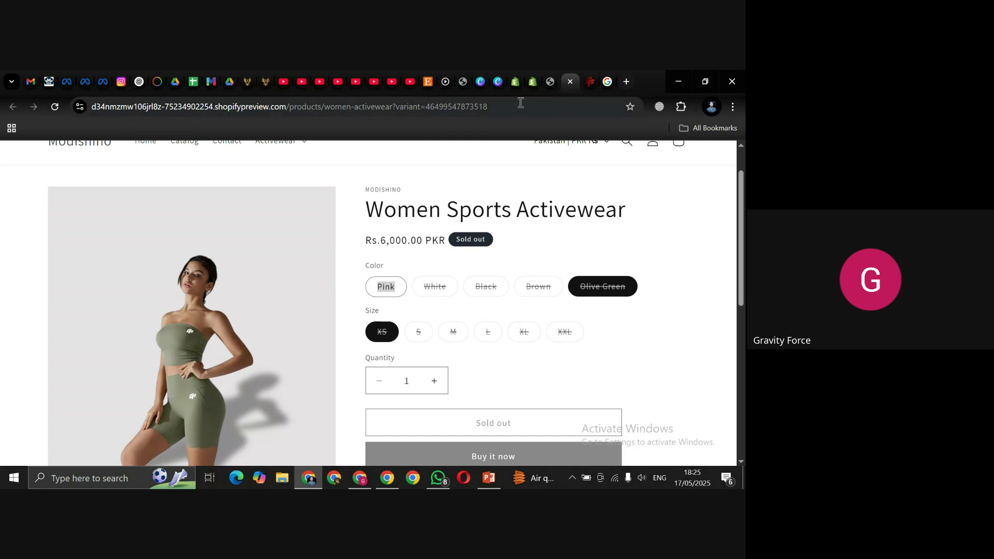
click(532, 84)
Step: Enter color_Pink as the pink front image's alt text and save it
click(658, 239)
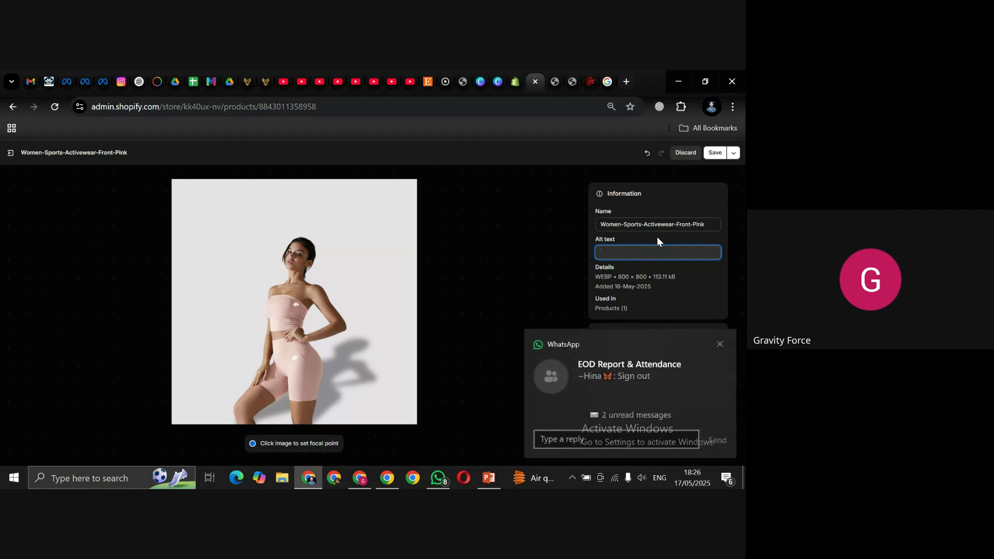
text(colo)
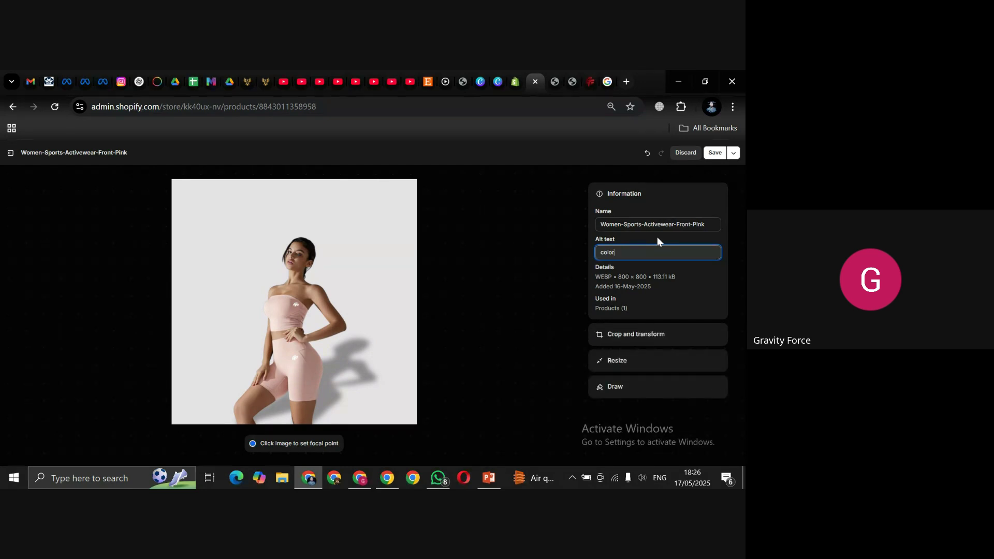
text(r_)
text(Pink)
click(715, 152)
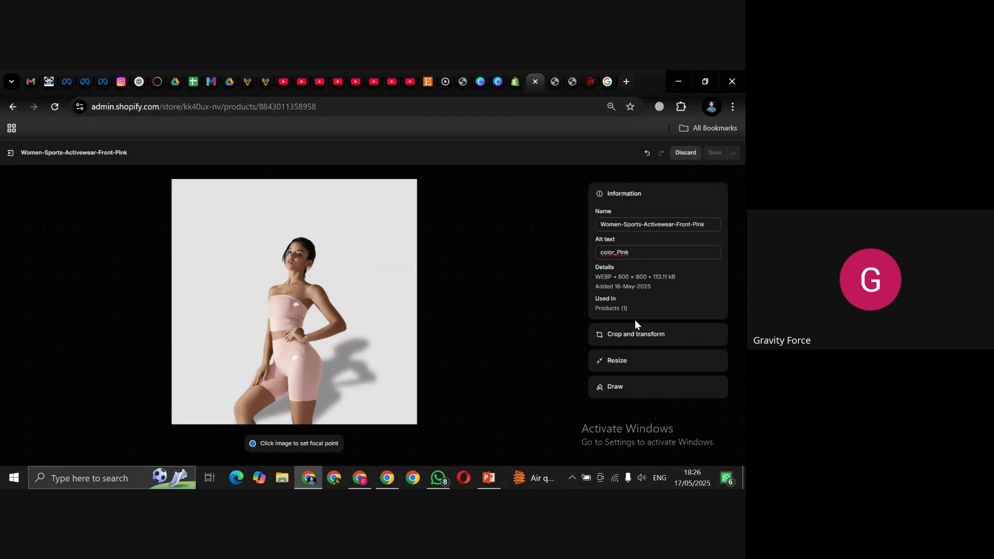
click(621, 341)
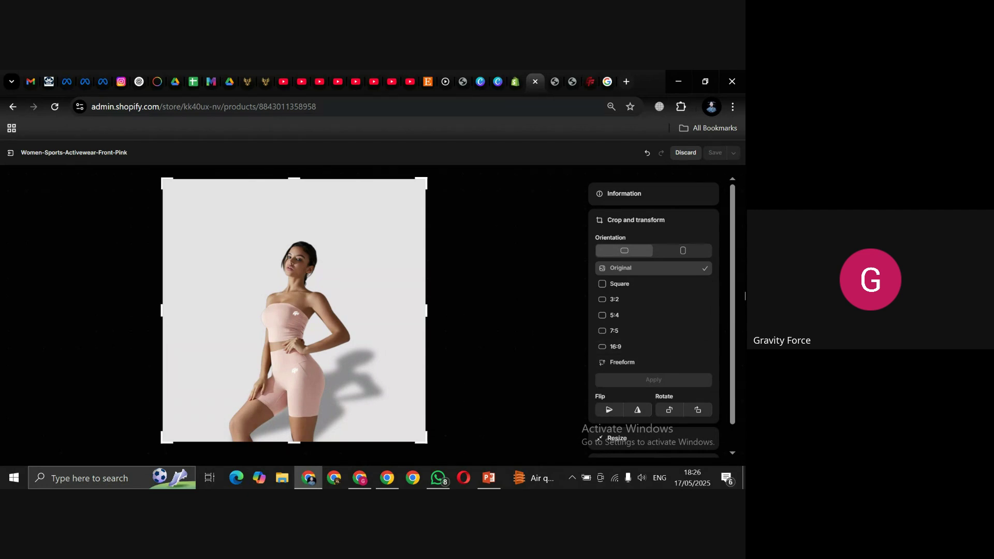
Step: Preview Freeform, 3:2, 5:4, 7:5 and 16:9 crop ratios, leaving 16:9 unapplied
drag(728, 278, 731, 313)
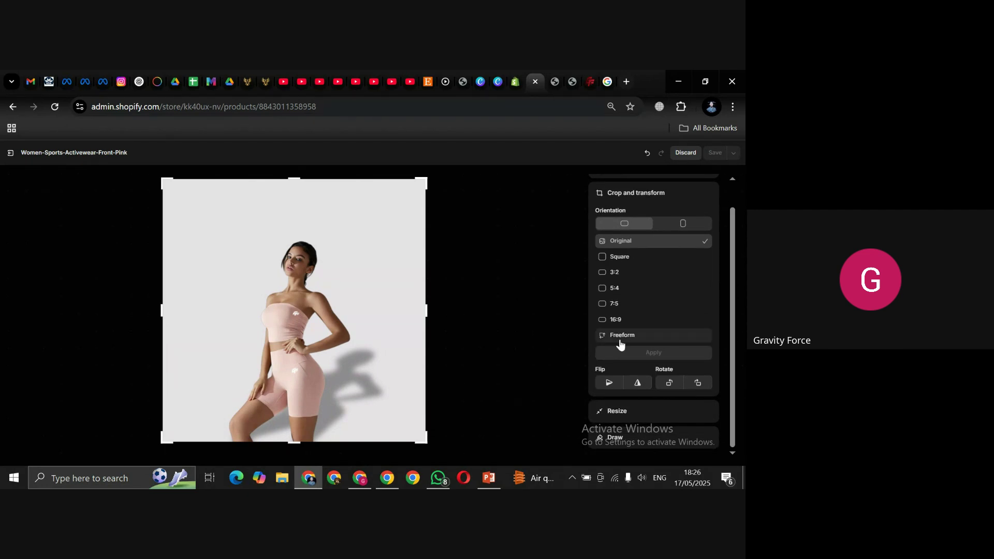
click(619, 338)
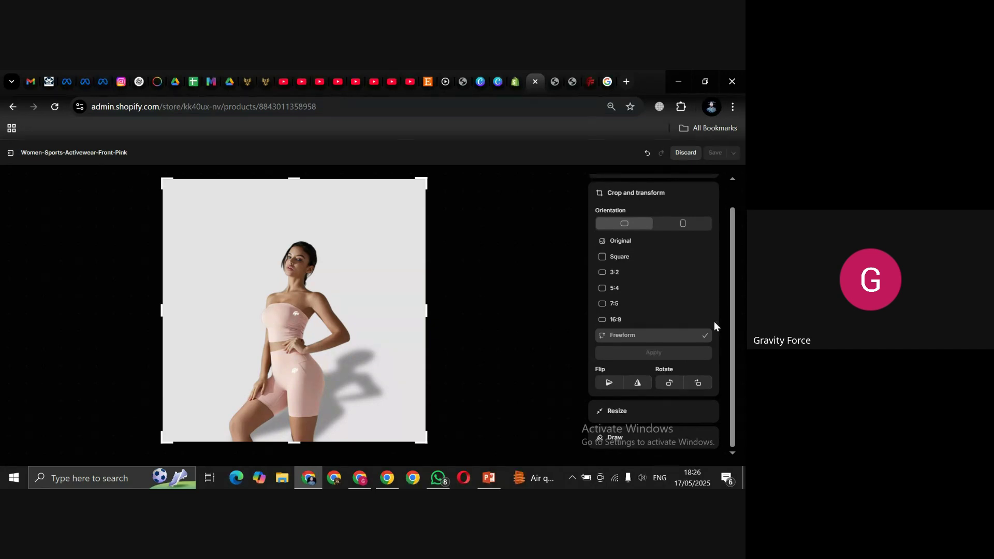
click(602, 274)
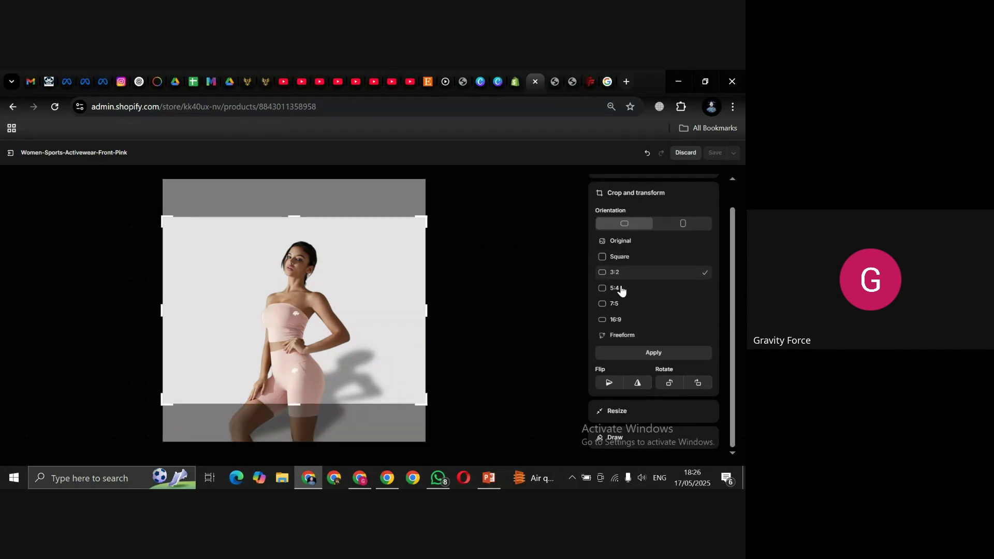
click(603, 289)
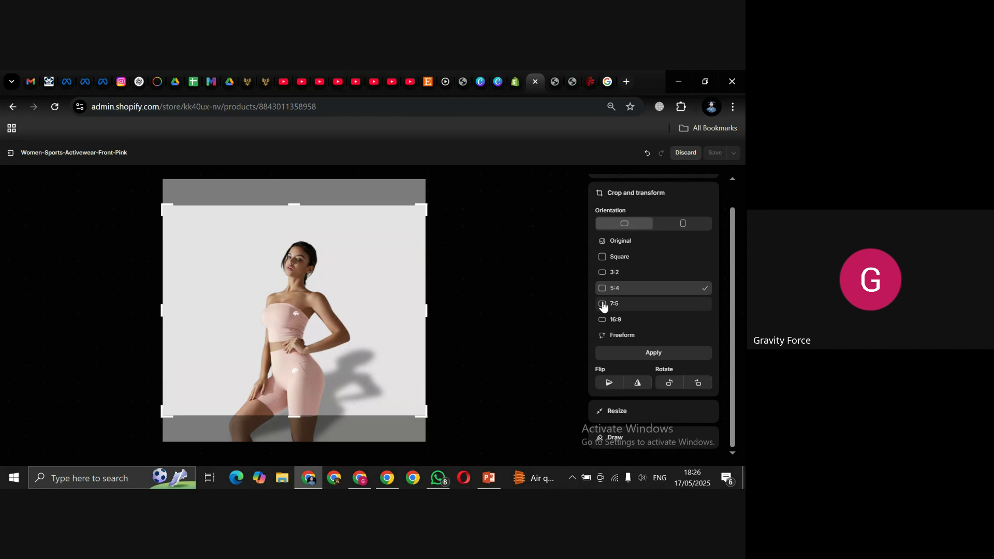
click(602, 305)
click(604, 324)
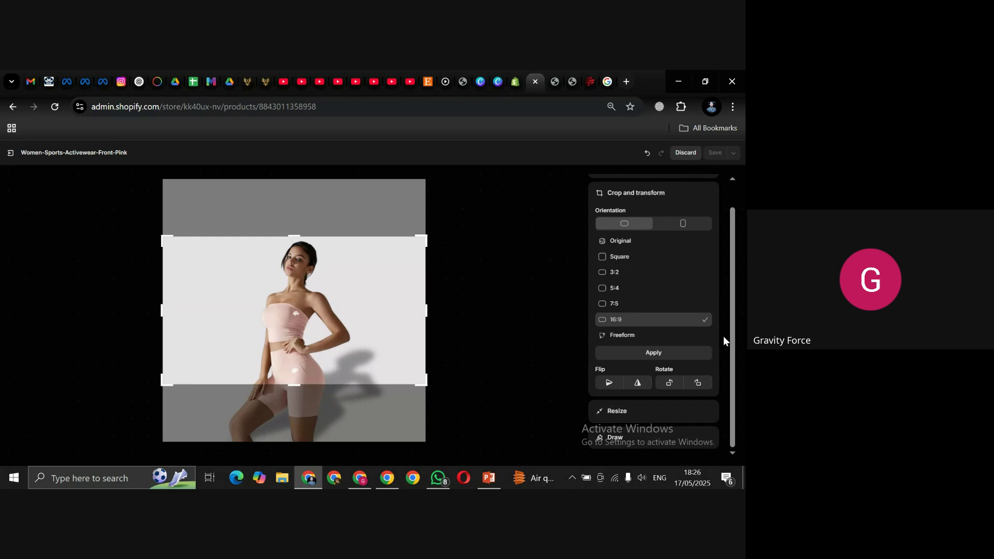
drag(732, 318, 733, 278)
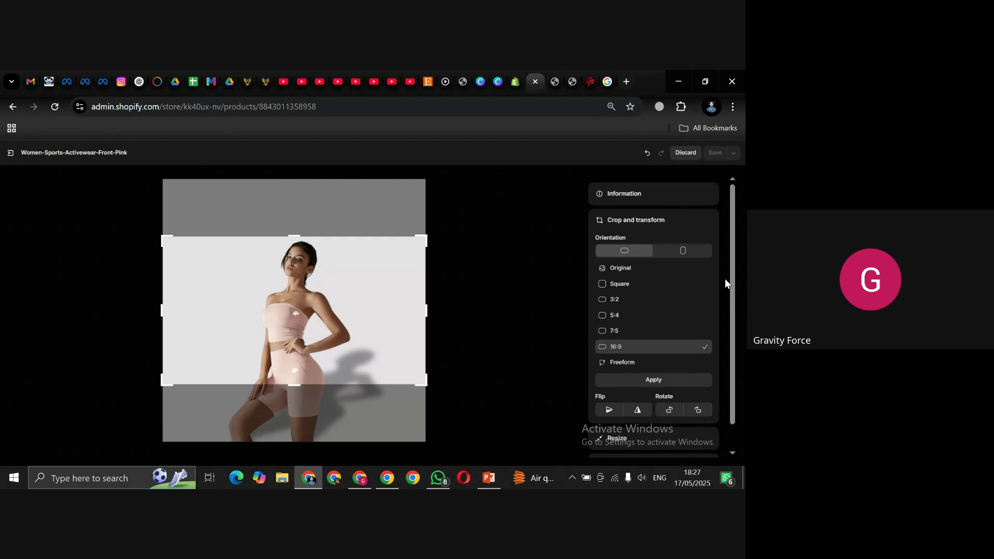
drag(731, 287, 731, 335)
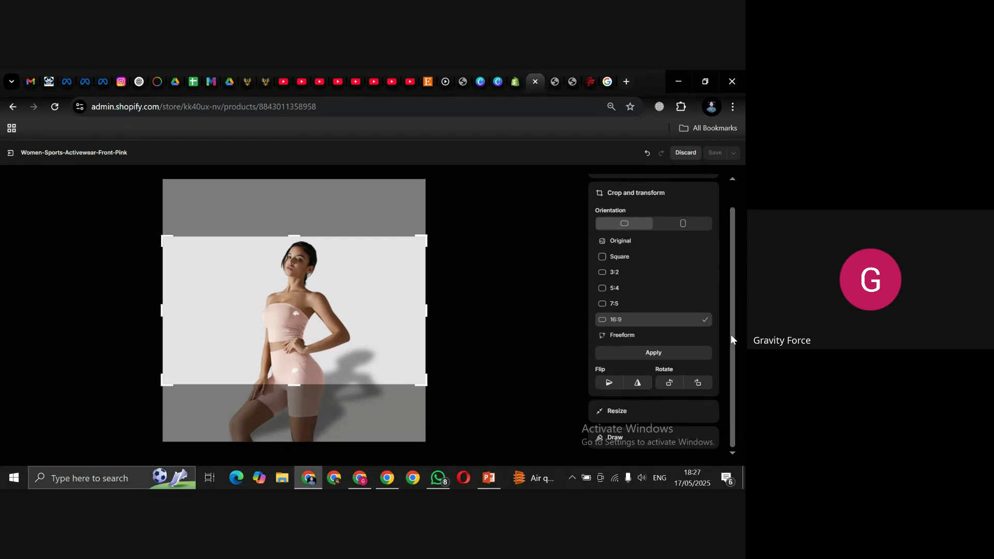
Step: Resize the pink front image from 800 to 600 px wide, apply and save
click(621, 411)
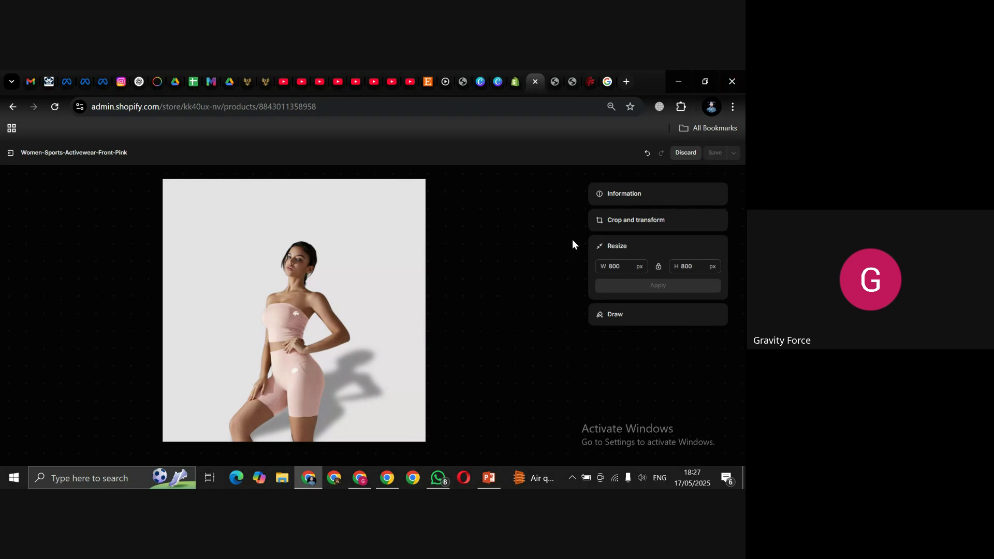
click(609, 263)
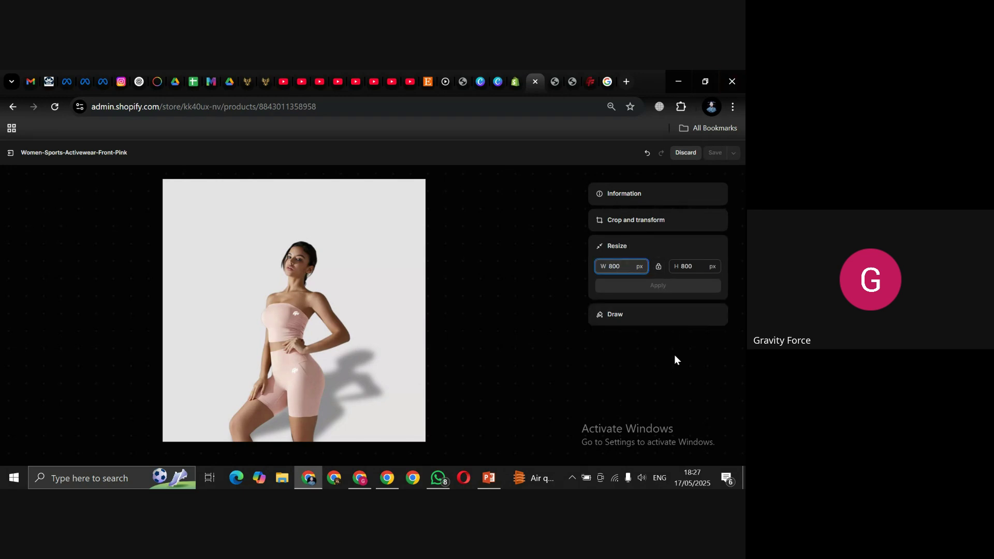
key(ctrl+a)
text(600)
click(684, 288)
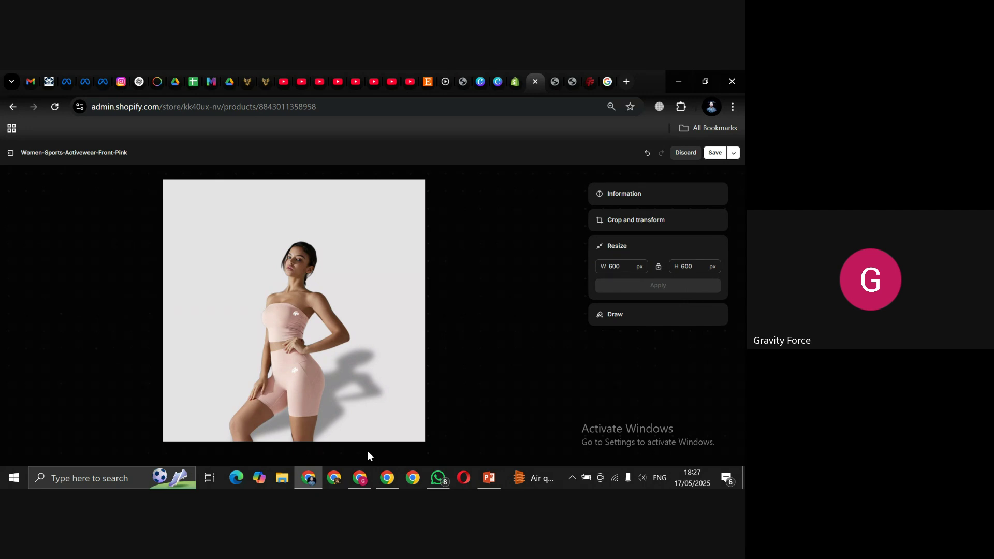
click(715, 152)
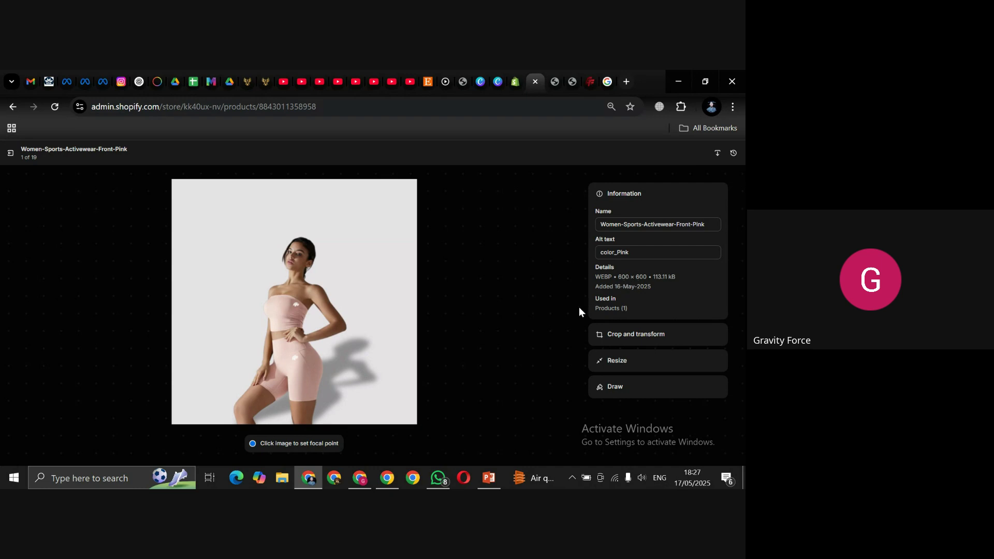
click(570, 317)
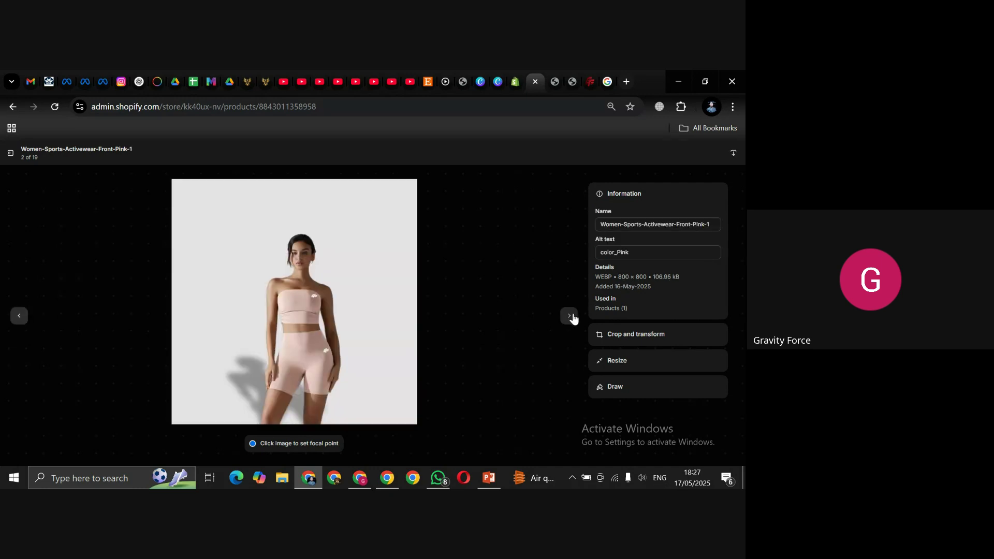
Step: Leave the image editor and save the Women Sports Activewear product
click(18, 324)
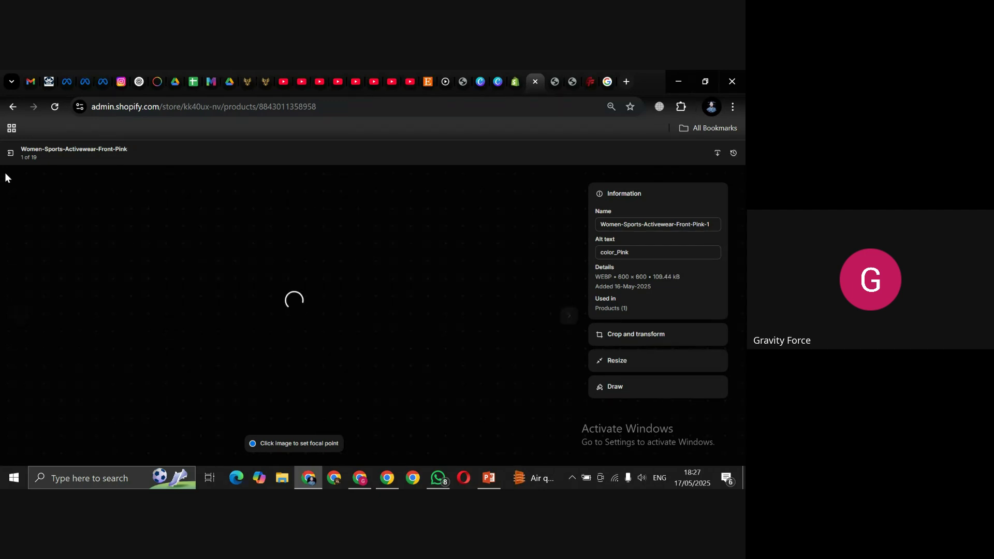
click(9, 153)
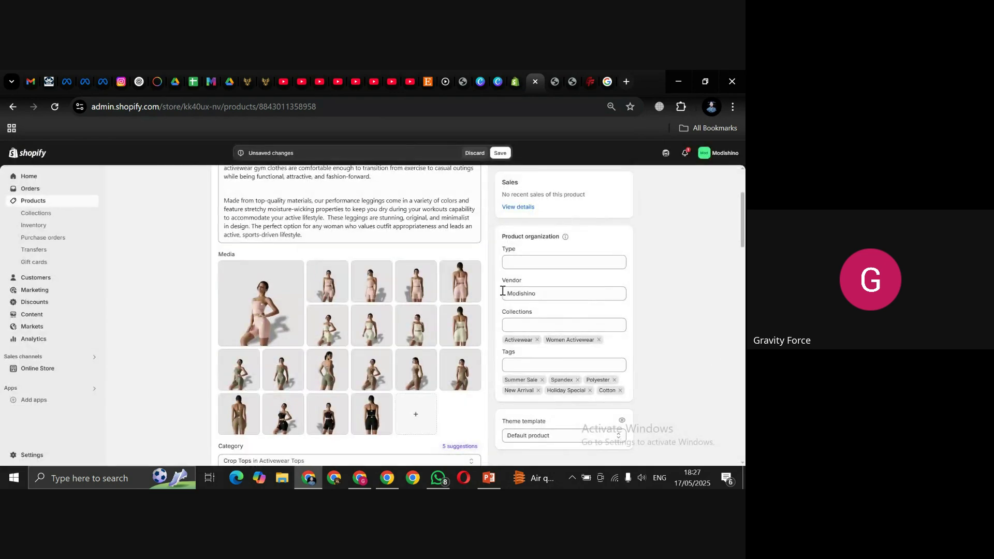
scroll(512, 232, up, 3)
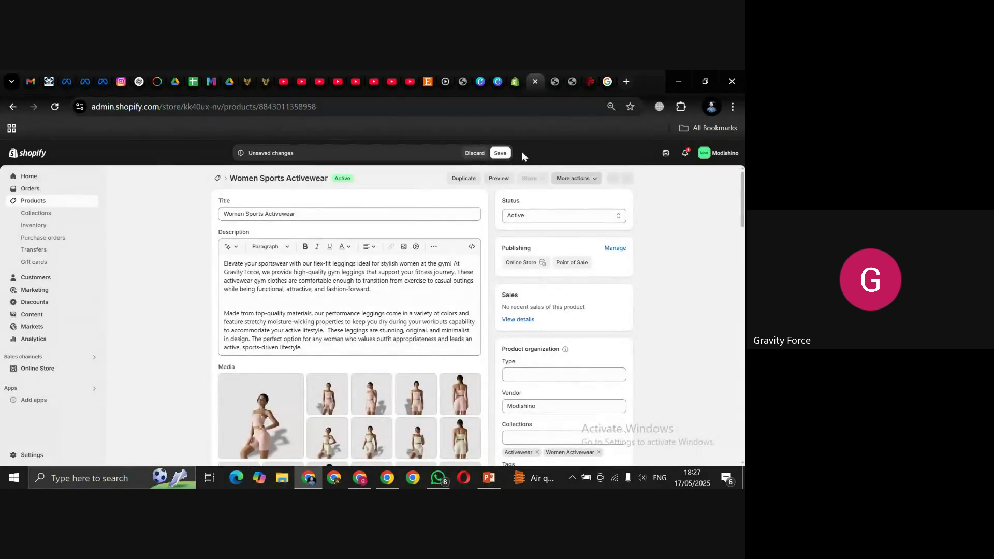
click(498, 152)
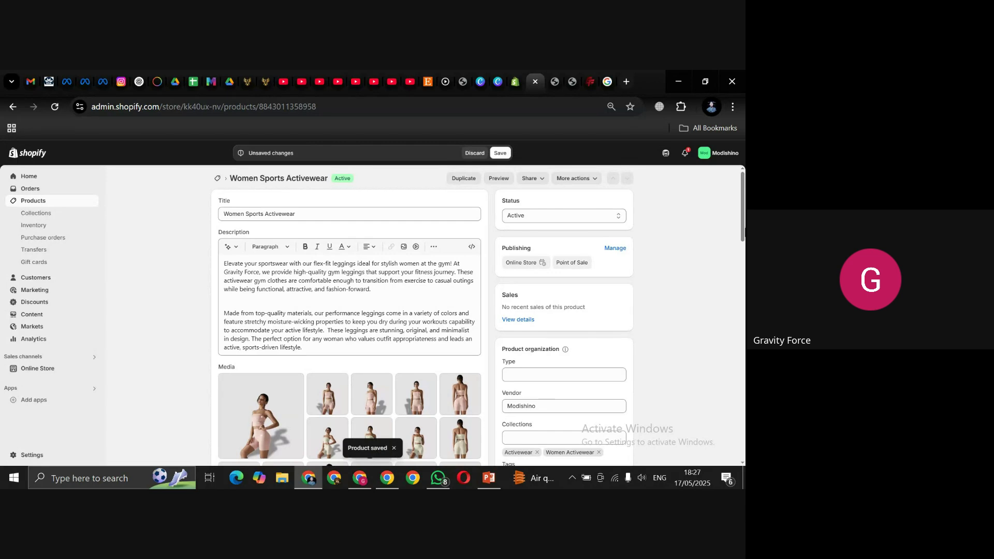
click(499, 178)
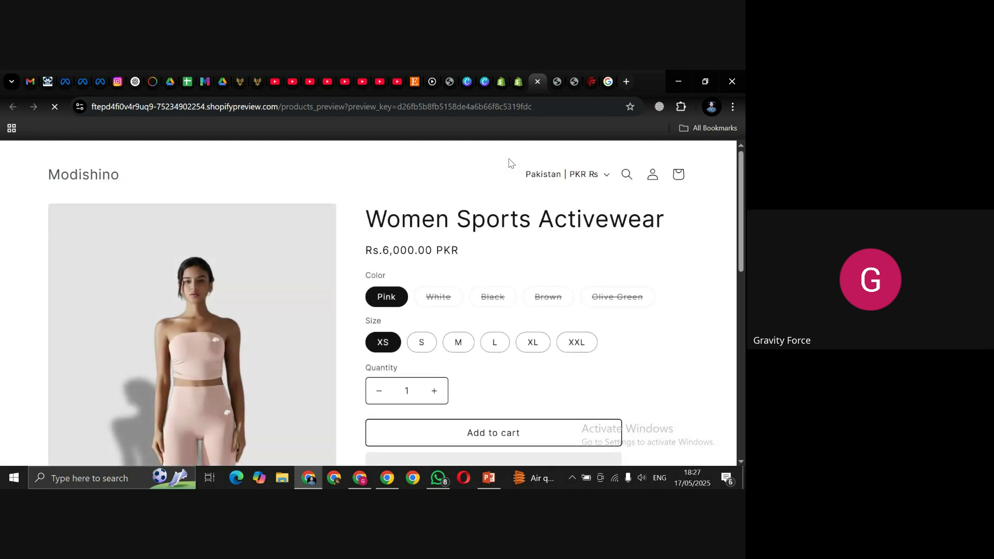
Step: Browse the later product thumbnails in the storefront preview's gallery
scroll(743, 258, down, 5)
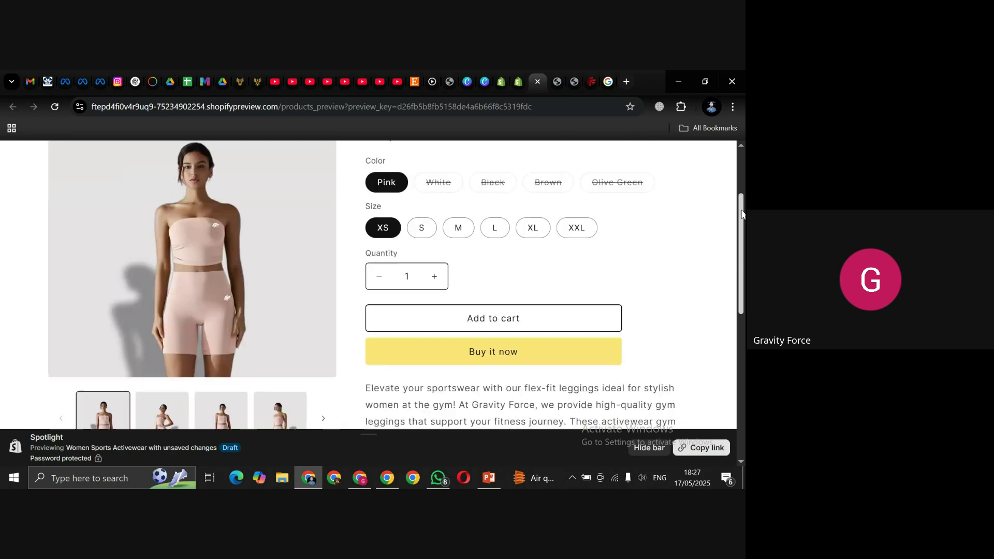
mouse_move(743, 257)
mouse_down()
mouse_move(743, 218)
mouse_move(743, 251)
mouse_up()
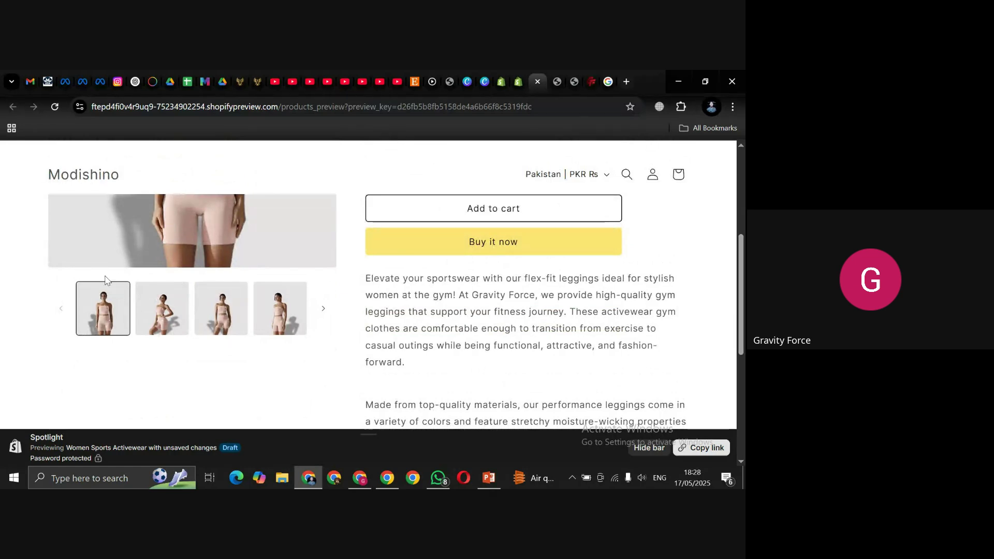
click(322, 309)
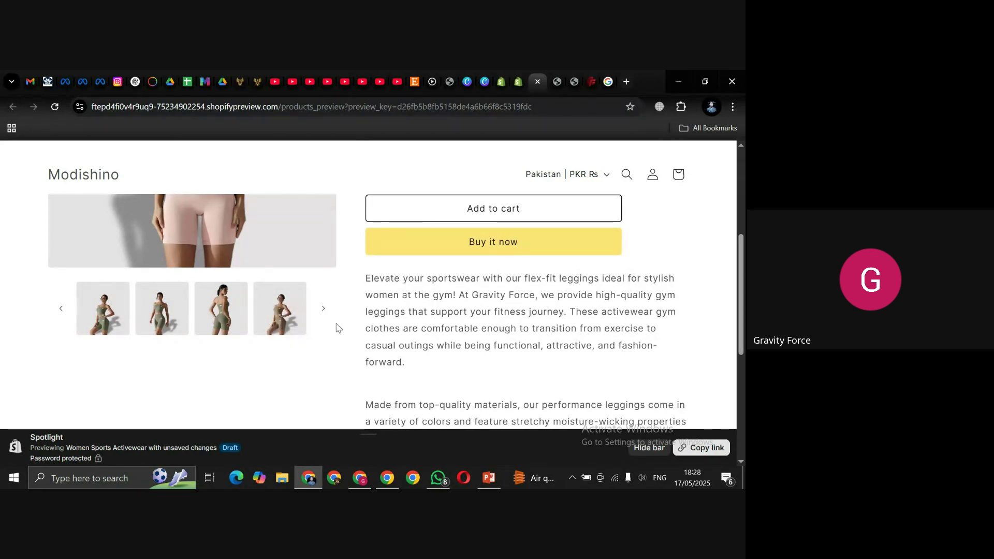
scroll(743, 257, up, 4)
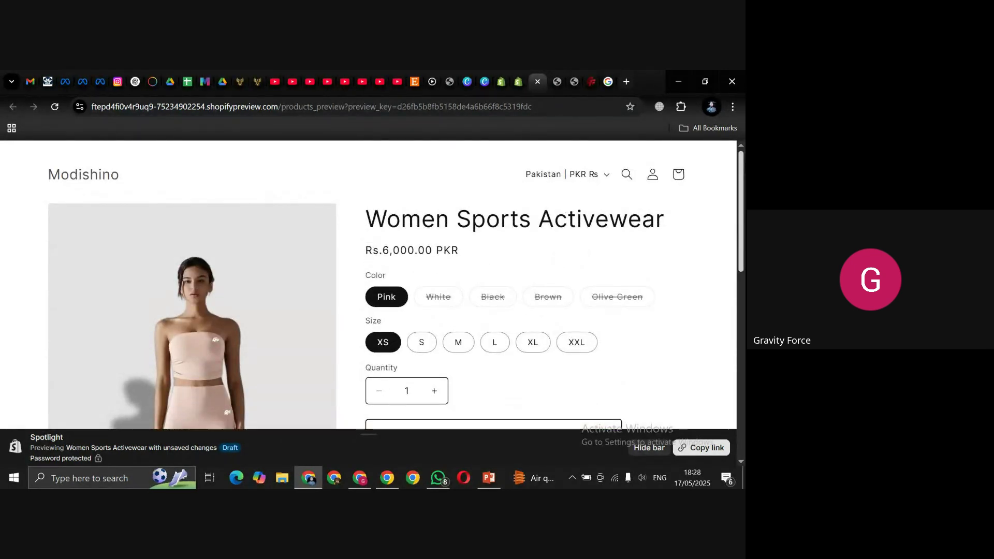
mouse_move(742, 188)
mouse_down()
mouse_move(739, 278)
mouse_move(743, 207)
mouse_up()
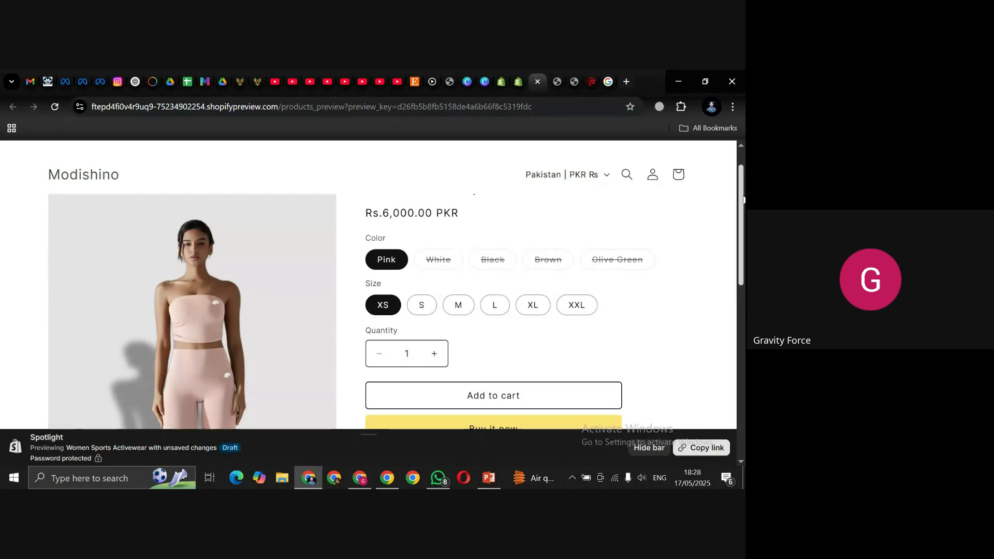
scroll(394, 284, down, 5)
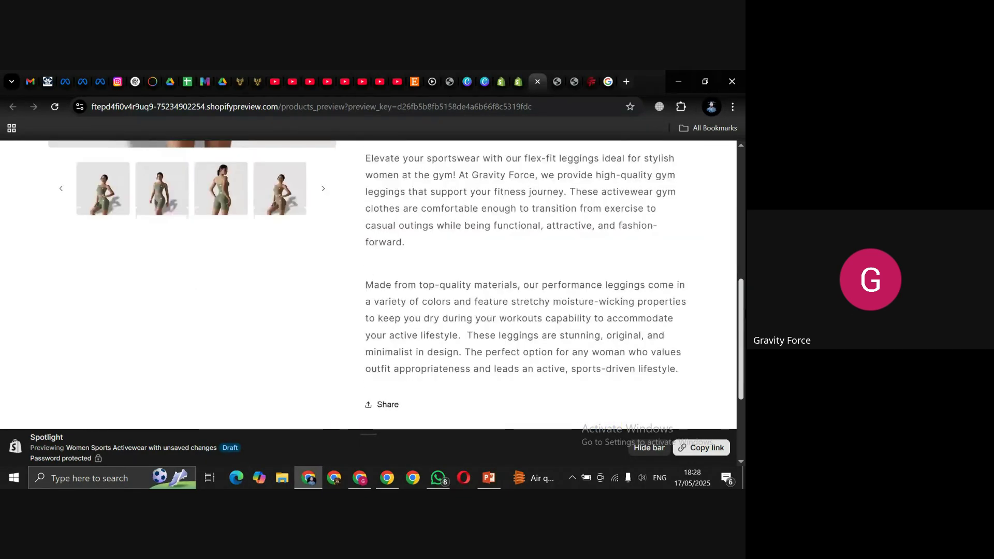
scroll(744, 184, up, 10)
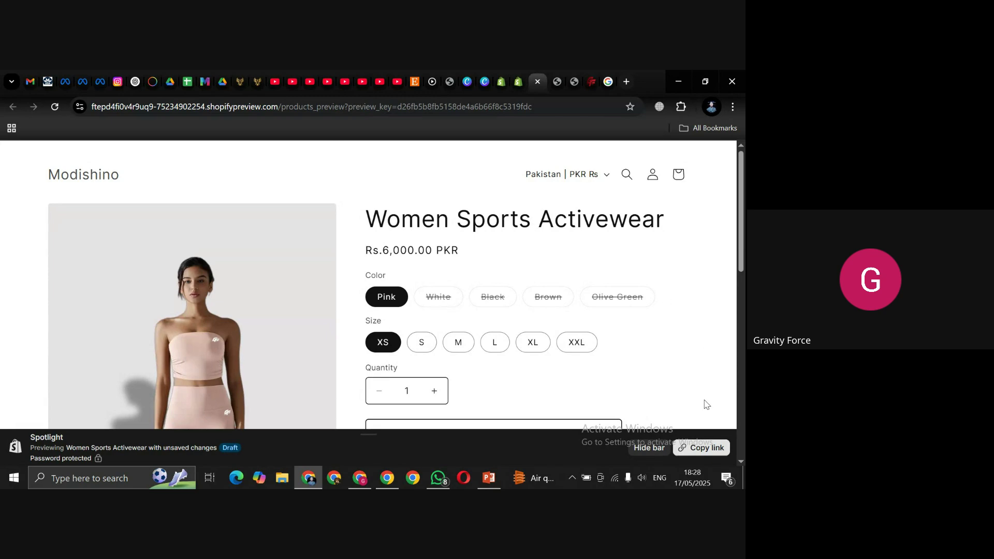
Step: Hide the preview bar and select the White colour variant
click(654, 448)
scroll(741, 250, down, 1)
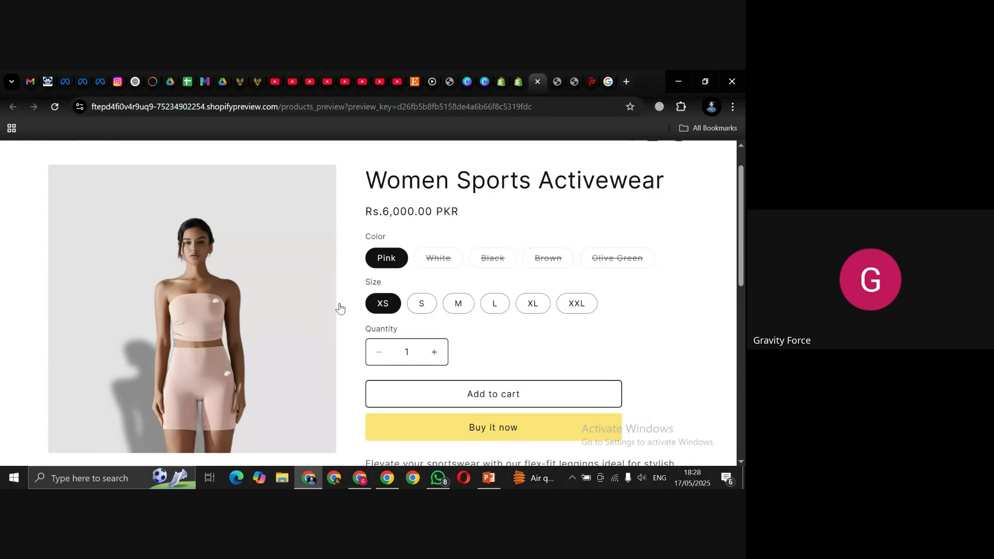
click(444, 269)
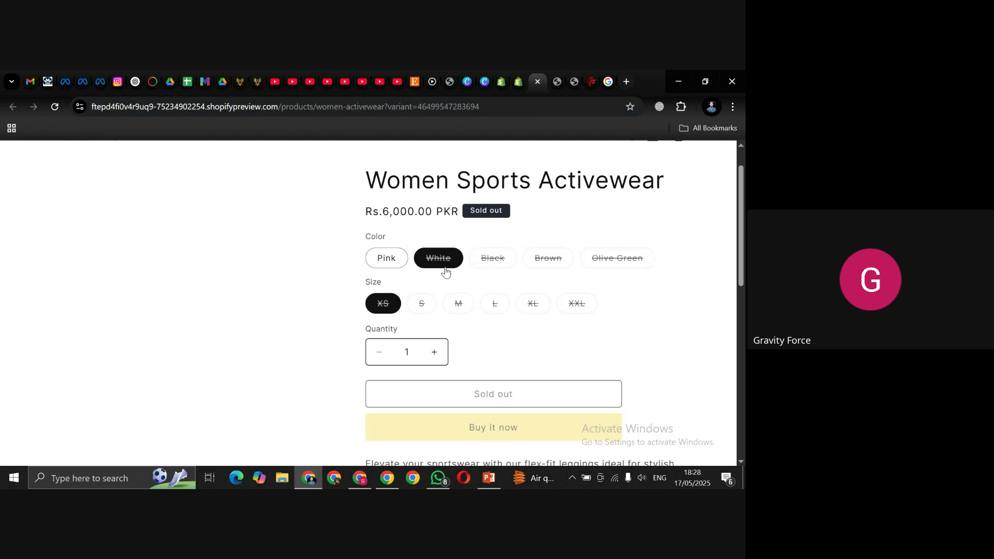
click(498, 261)
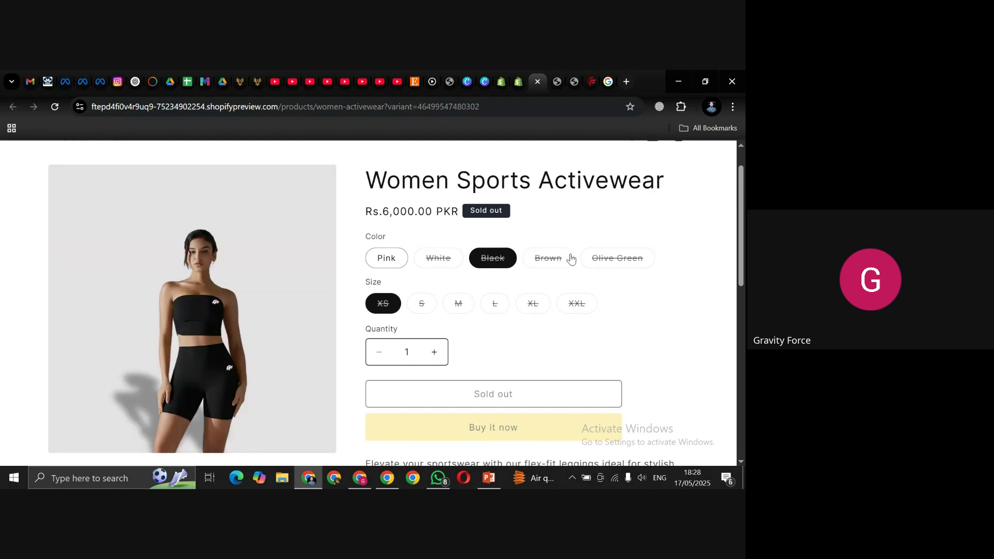
click(552, 264)
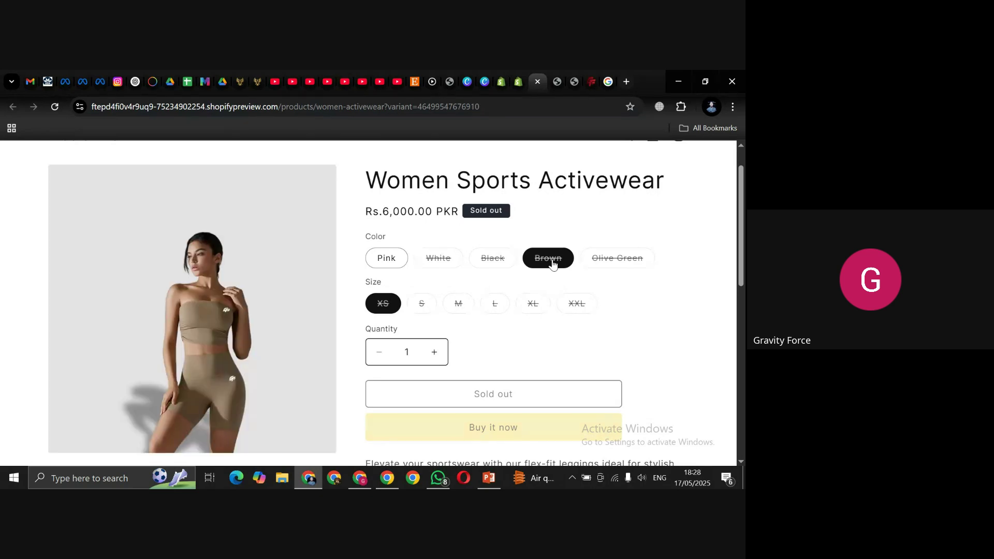
click(624, 259)
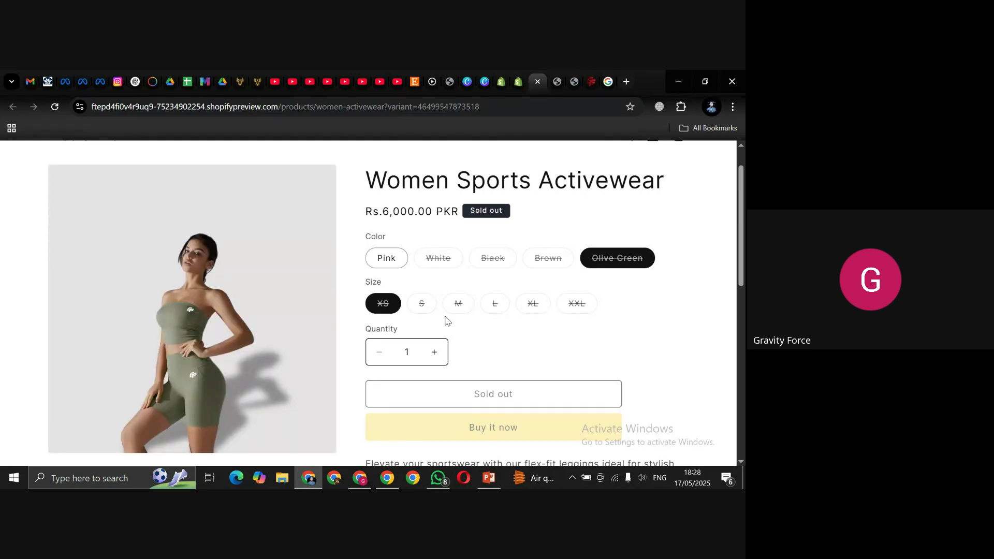
click(396, 259)
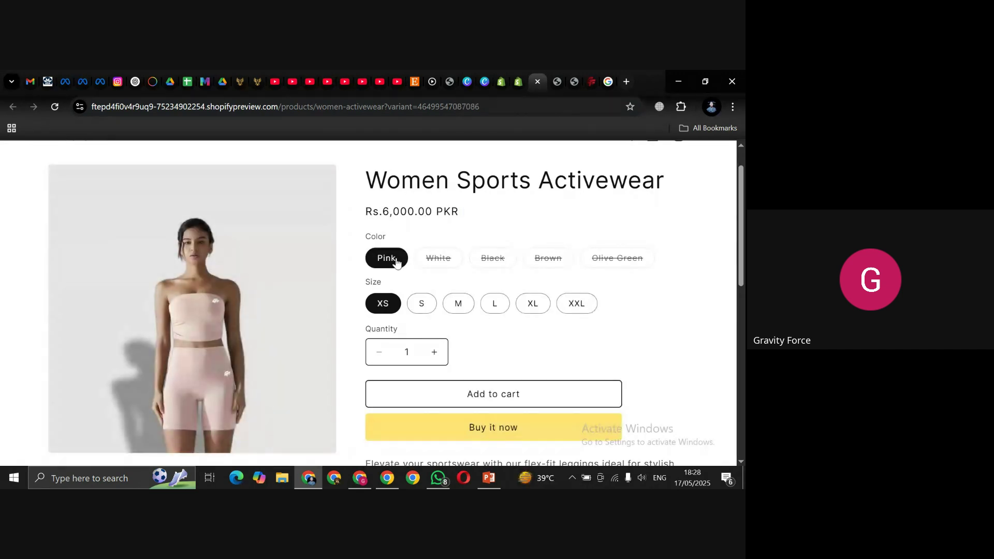
drag(737, 223, 743, 154)
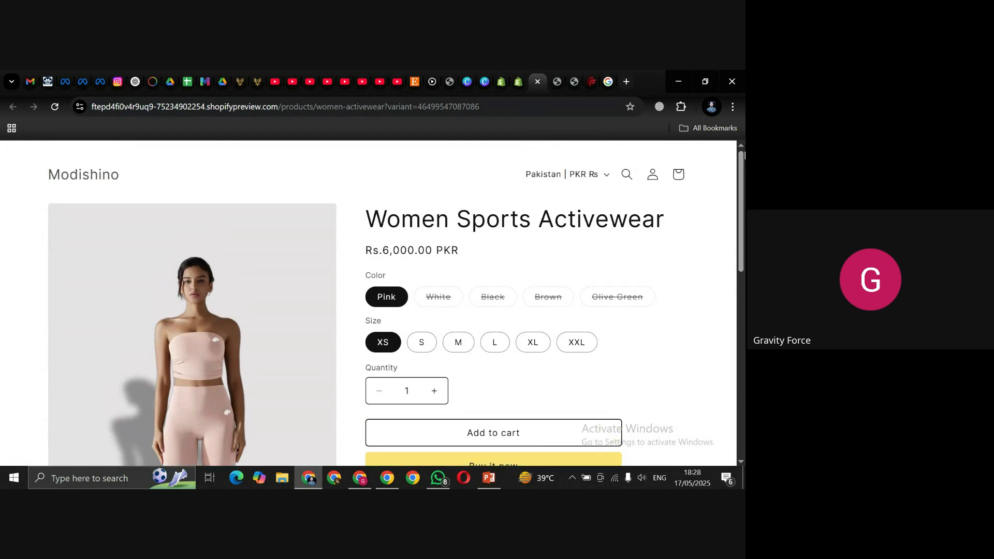
Step: Return to Shopify admin and open the Online Store themes page with Spotlight as the current theme
click(519, 82)
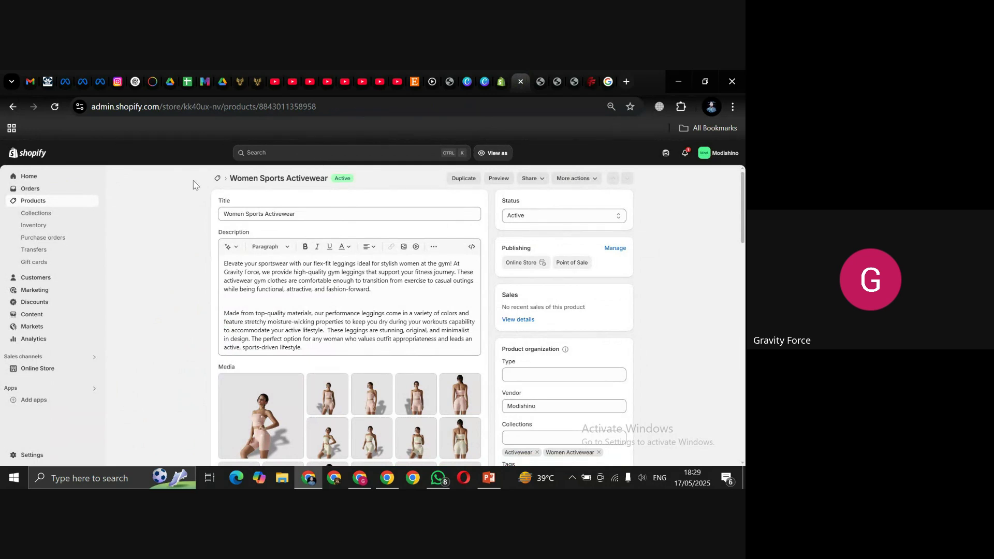
click(38, 369)
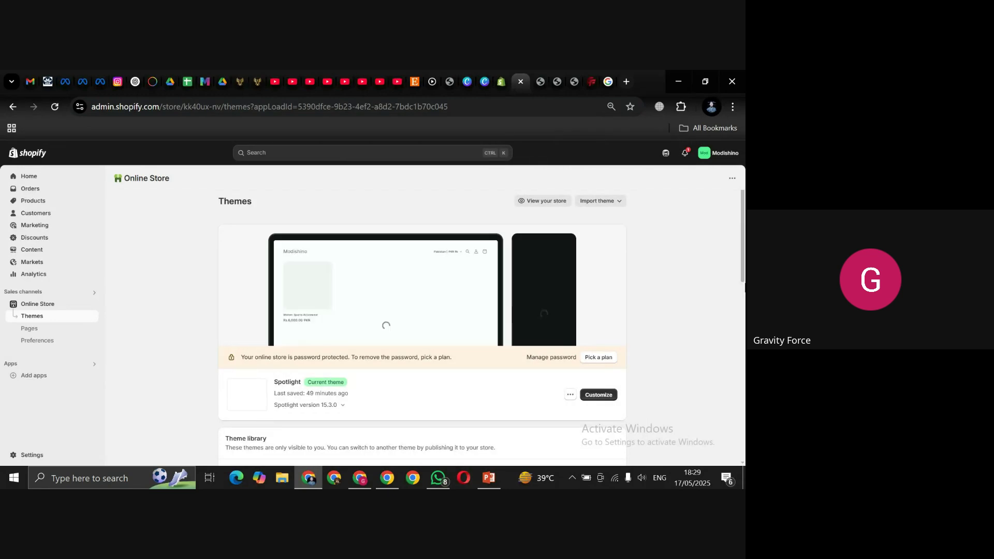
Step: Customize the Spotlight theme and select the Featured collection holding Women Sports Activewear
drag(742, 291, 742, 300)
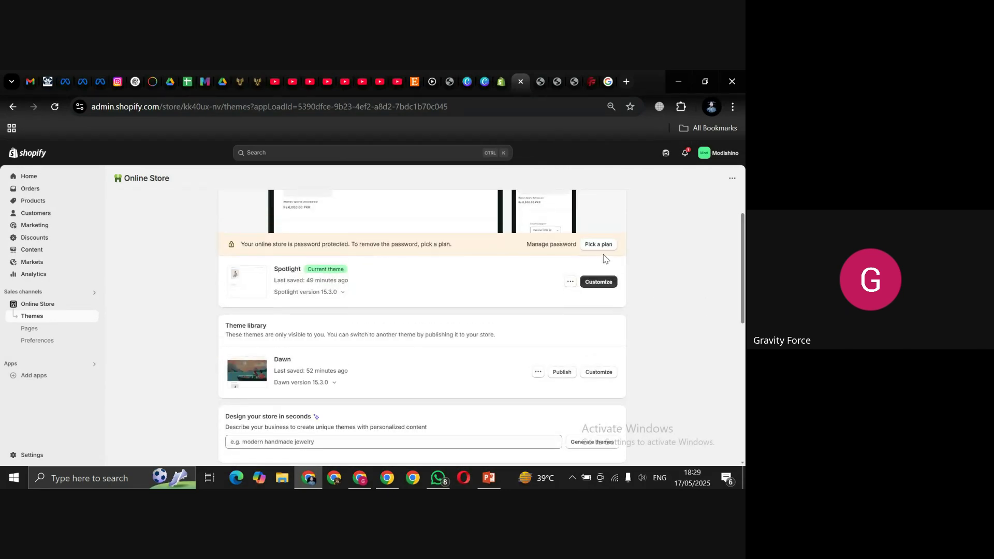
click(595, 284)
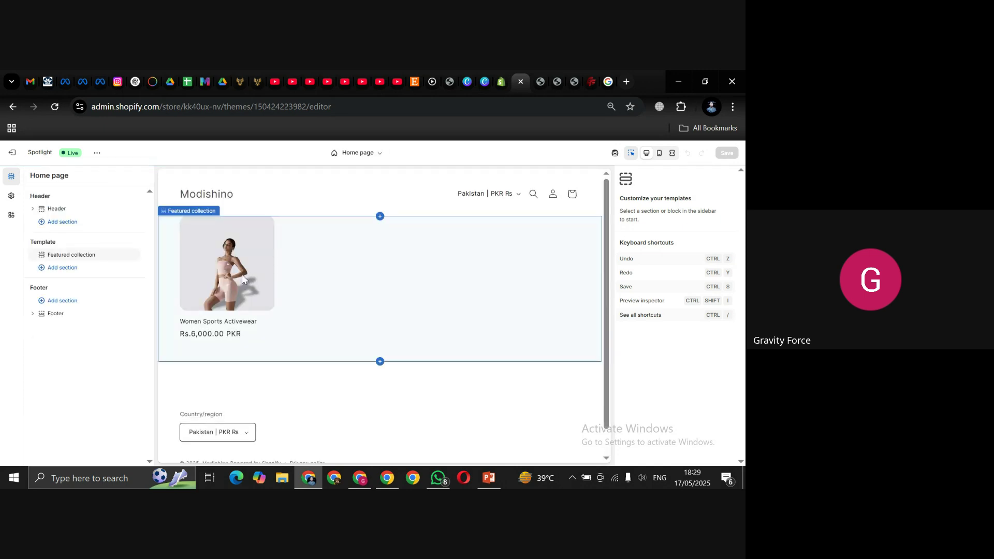
click(242, 280)
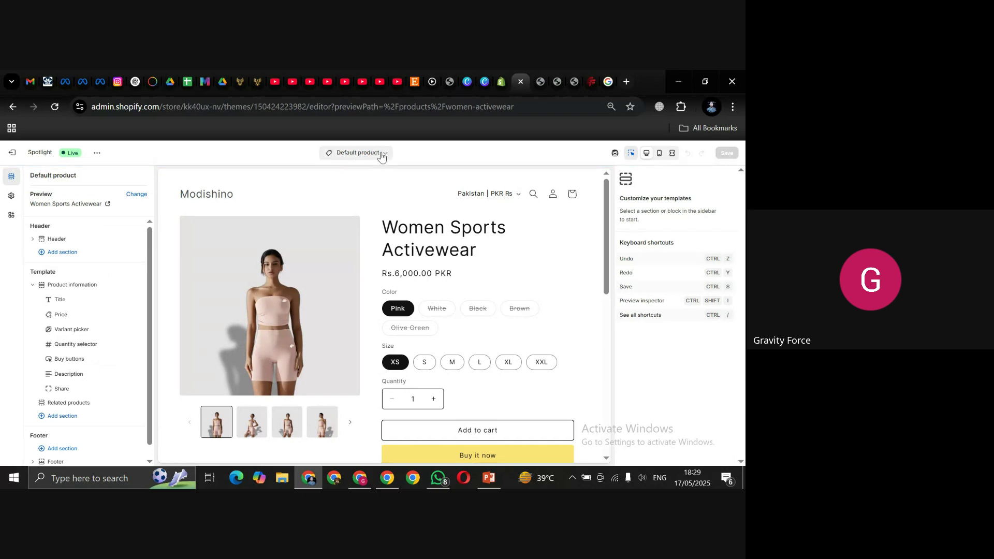
Step: Set the Product information section's color scheme to Scheme 3 and review its other settings
click(71, 287)
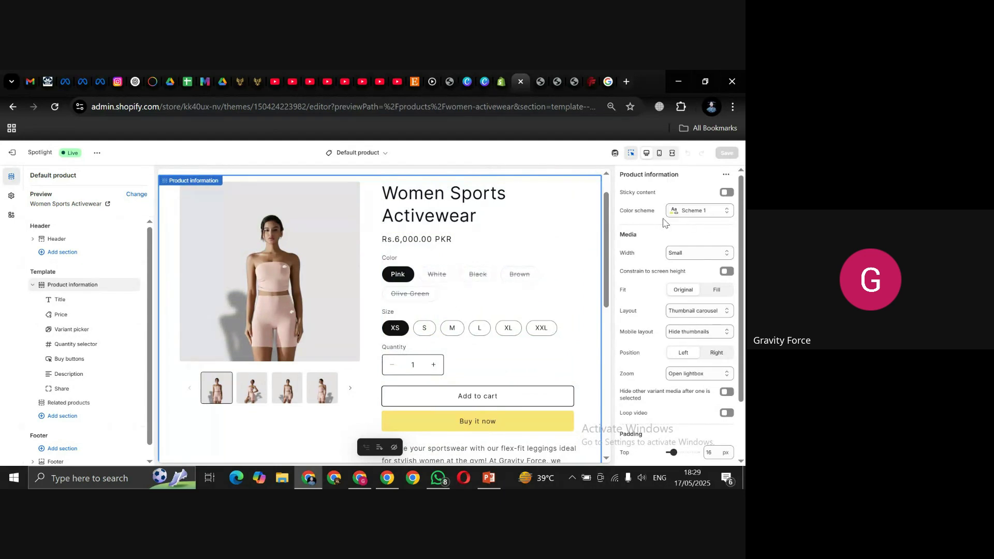
click(725, 218)
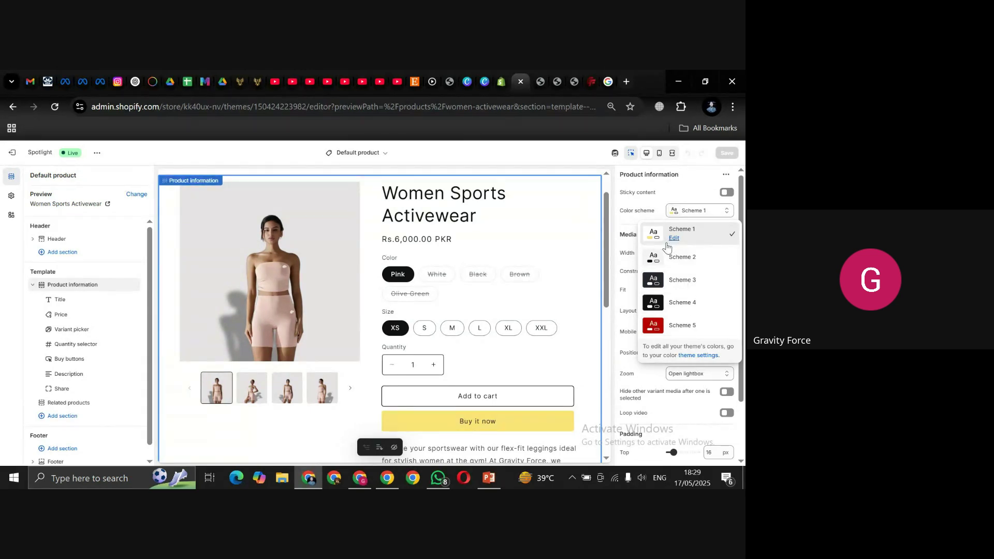
click(678, 282)
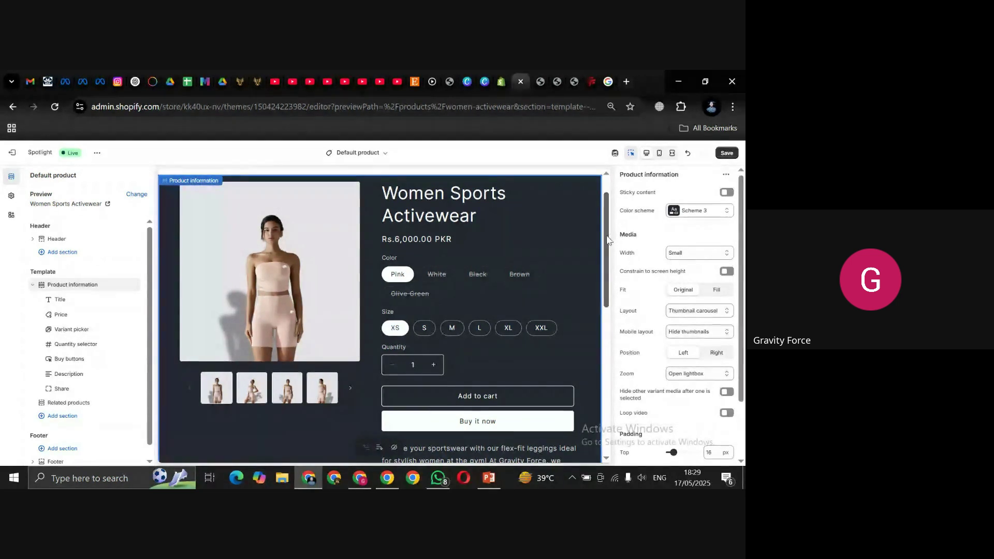
scroll(600, 207, up, 2)
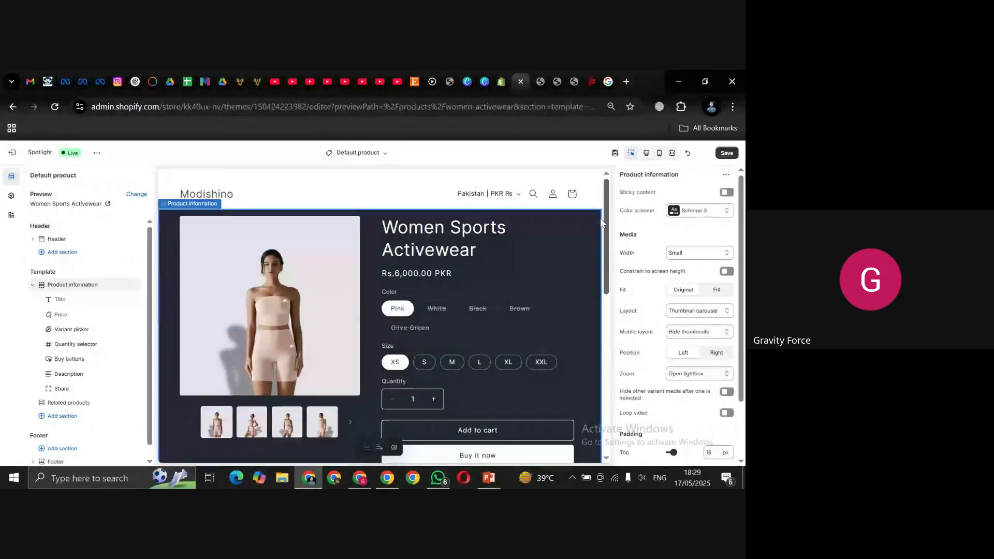
scroll(604, 222, down, 2)
scroll(611, 246, down, 2)
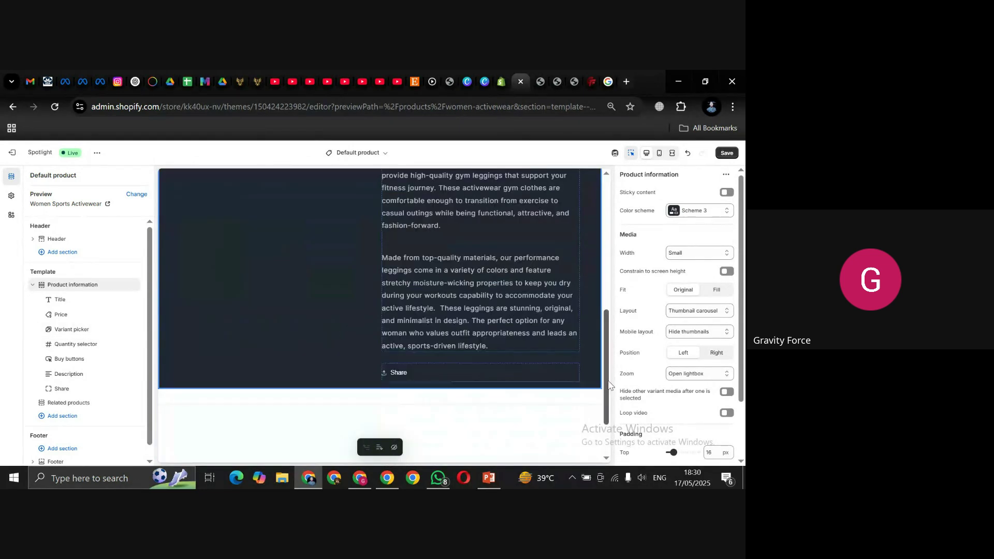
drag(606, 298, 609, 256)
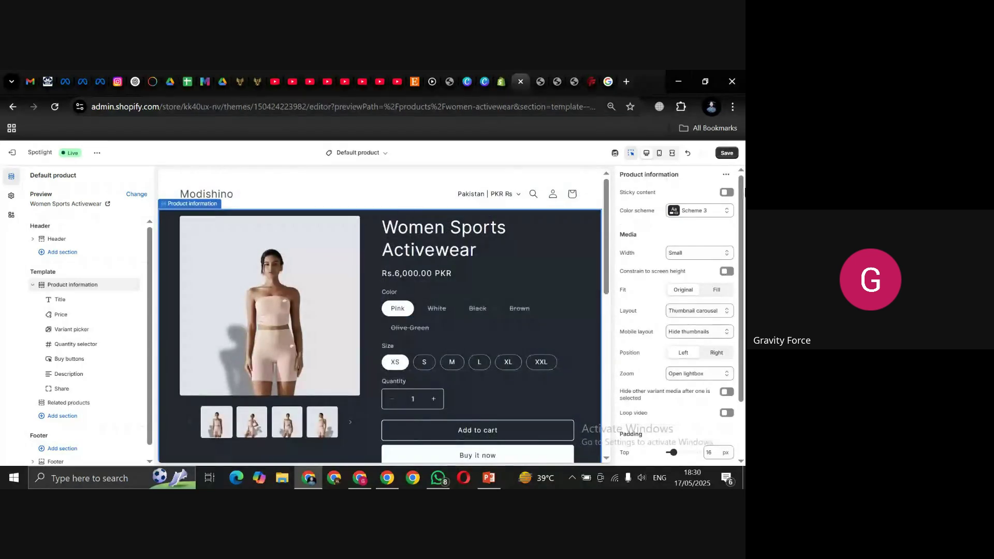
Step: Change the product media width to Medium, then to Large
click(707, 252)
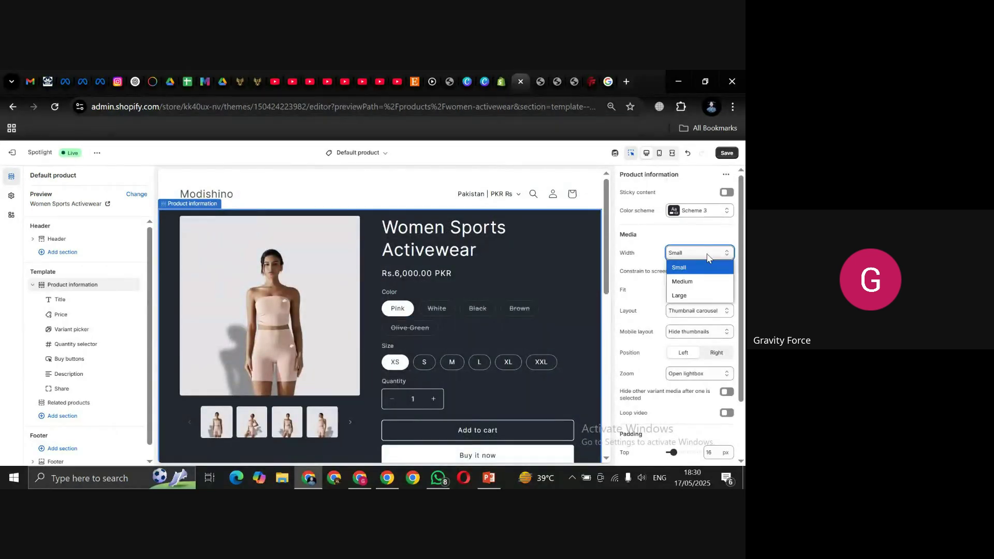
click(691, 286)
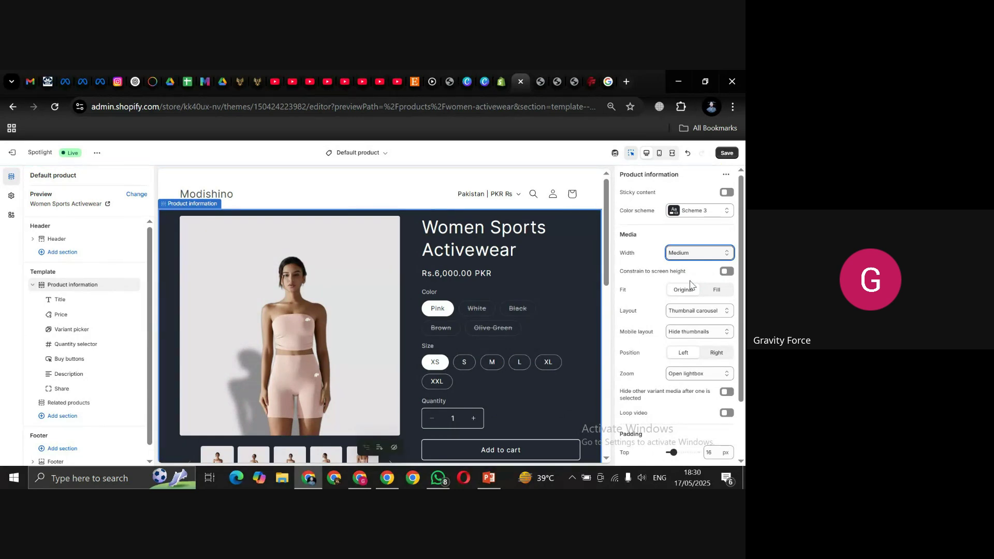
click(694, 255)
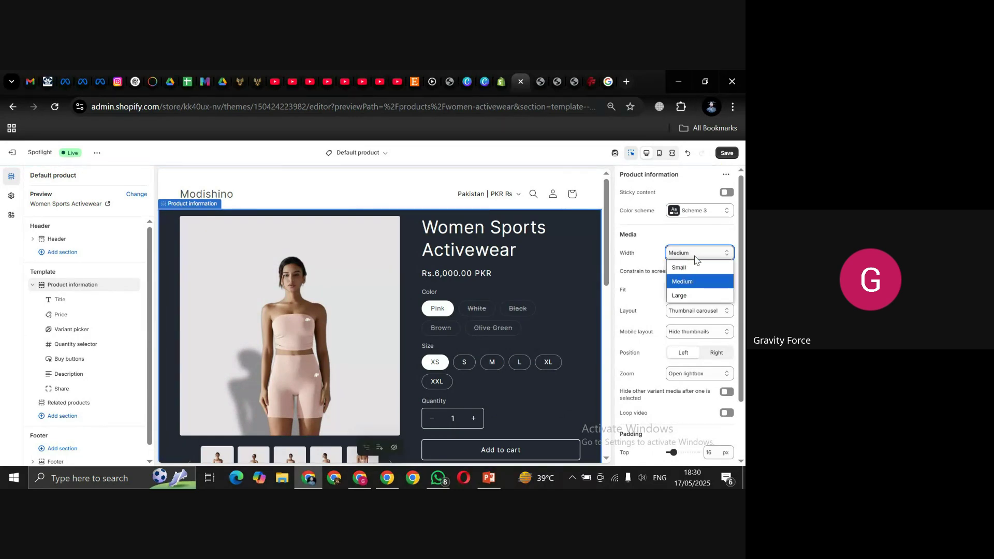
click(679, 298)
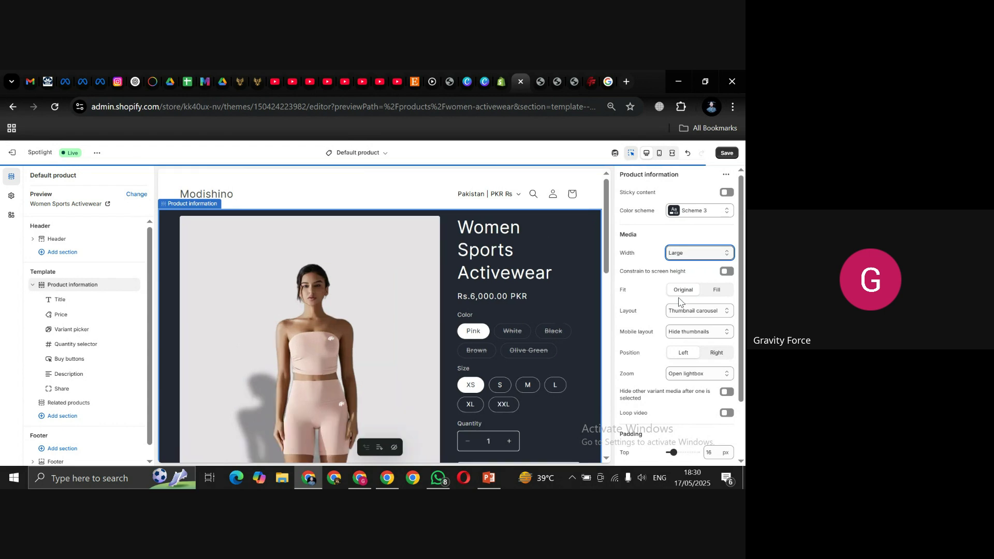
Step: View the Large-media product page in full-width preview on the dark Scheme 3 background
click(672, 153)
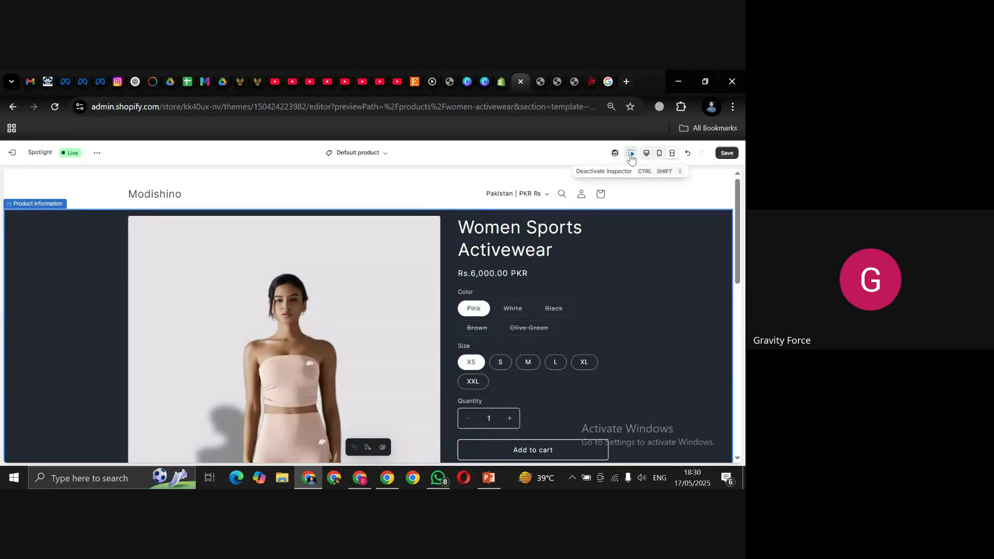
scroll(739, 197, down, 1)
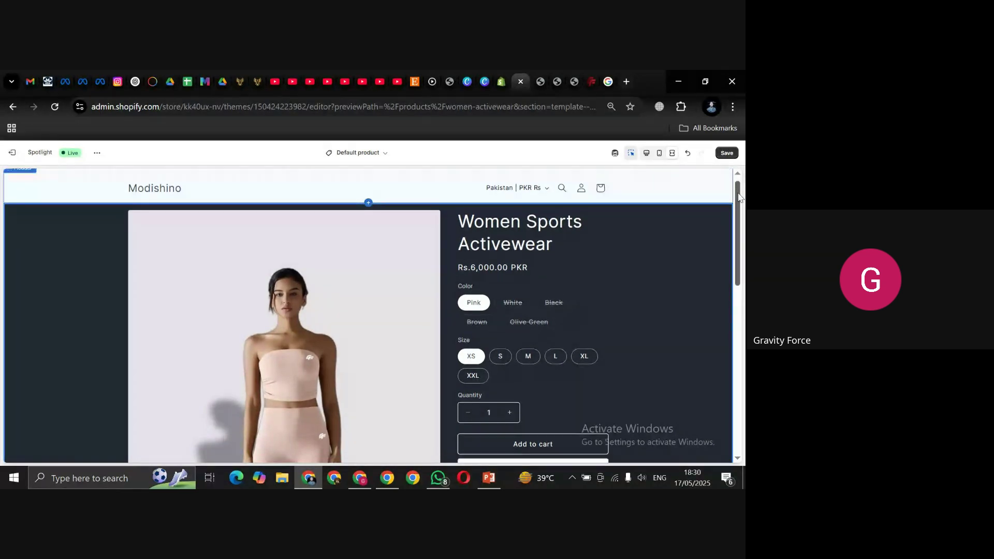
mouse_move(739, 196)
mouse_down()
mouse_move(740, 299)
mouse_move(743, 192)
mouse_up()
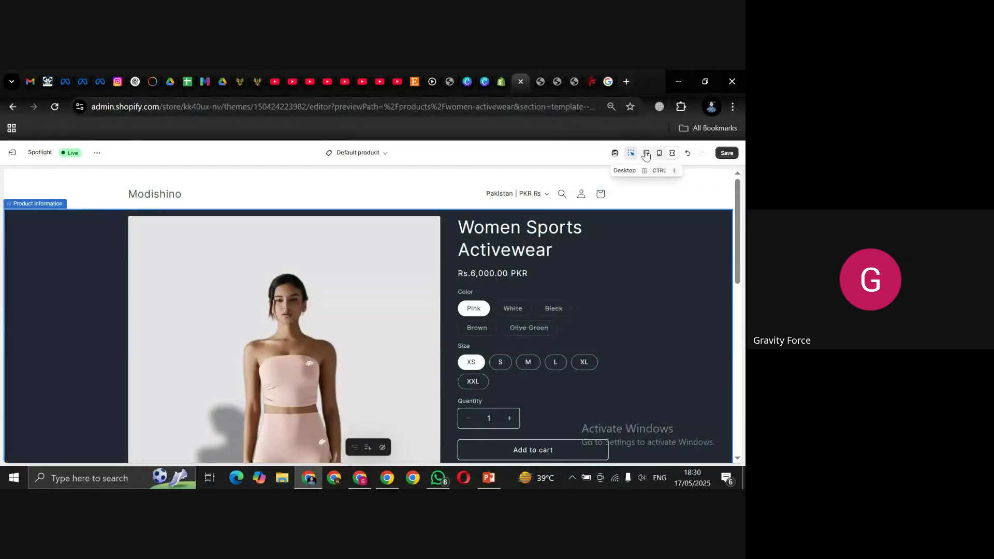
click(646, 155)
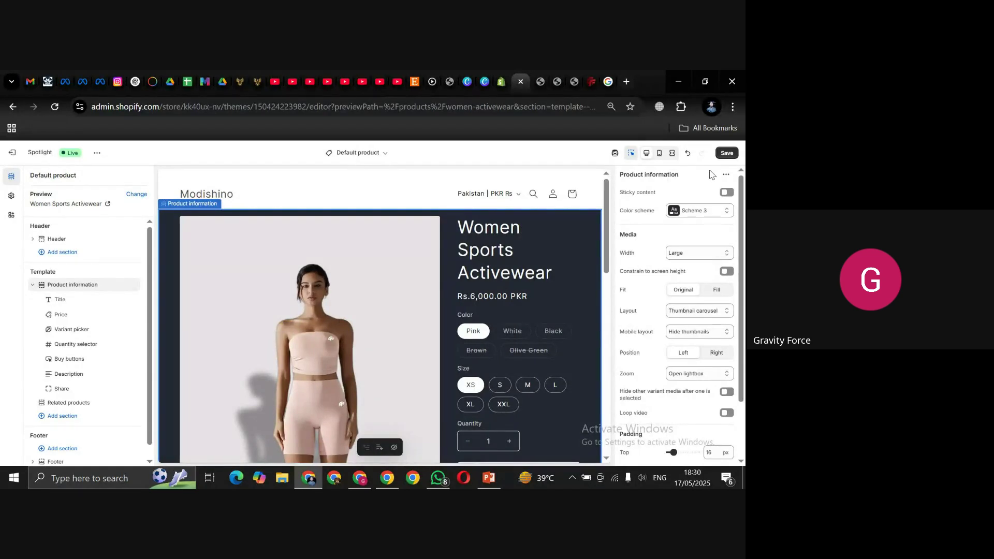
click(674, 154)
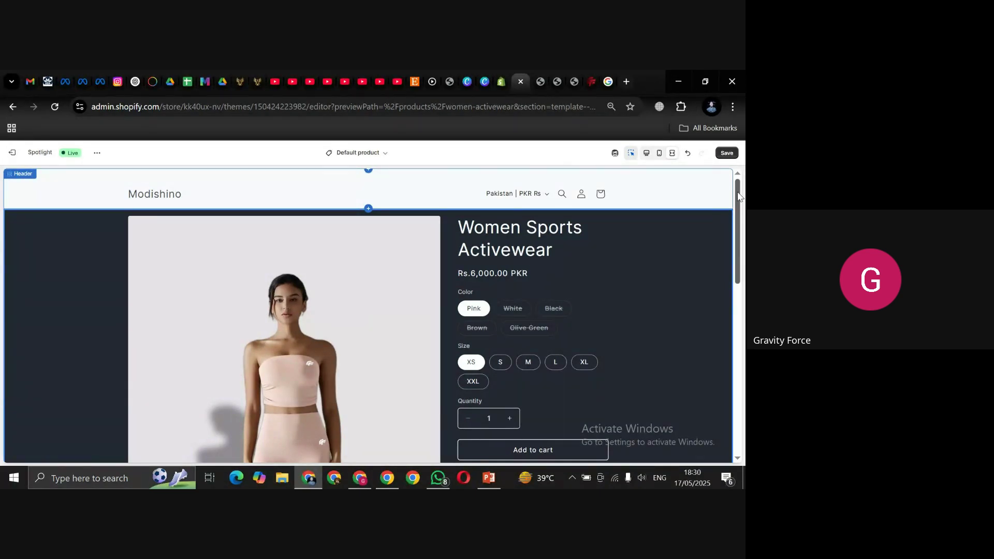
mouse_move(739, 196)
mouse_down()
mouse_move(724, 309)
mouse_move(744, 192)
mouse_up()
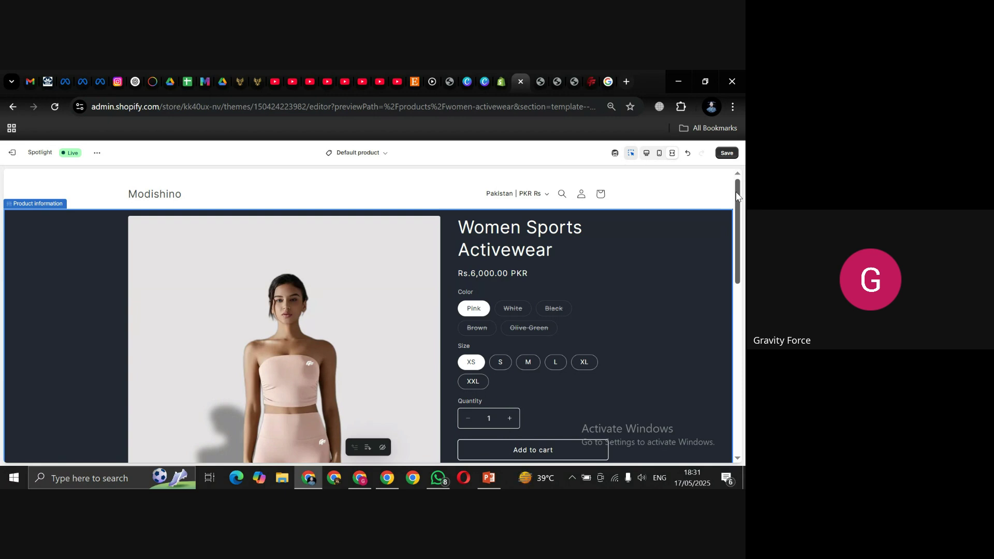
Step: Bring back the settings panels and set the product media width to Small
click(646, 153)
click(716, 256)
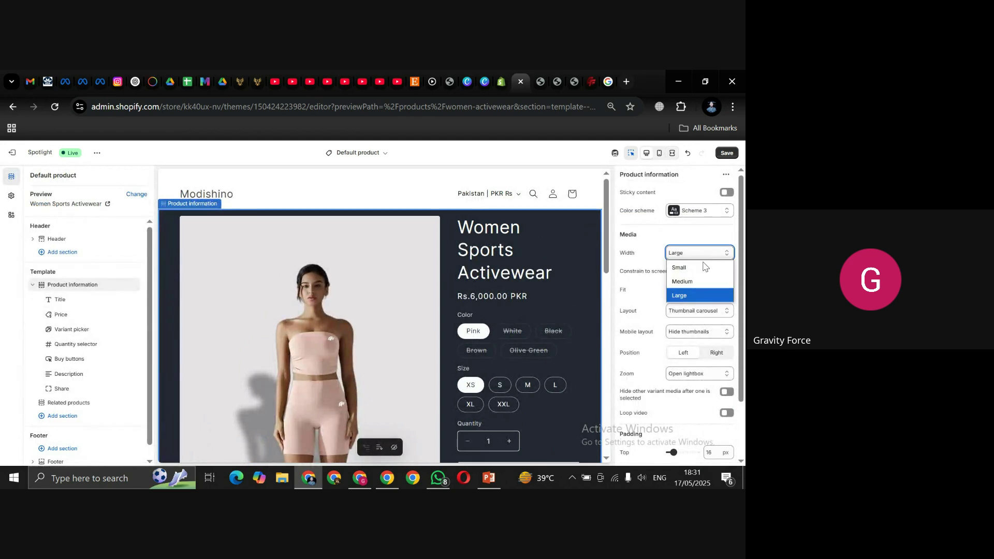
click(698, 268)
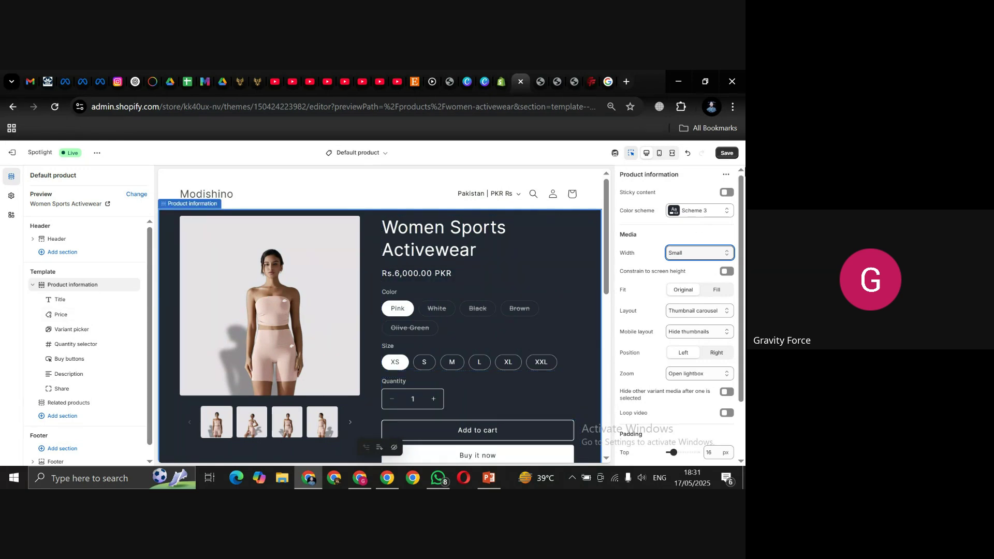
Step: Check the Small media width in full-width preview, then return to the editor panels
click(673, 154)
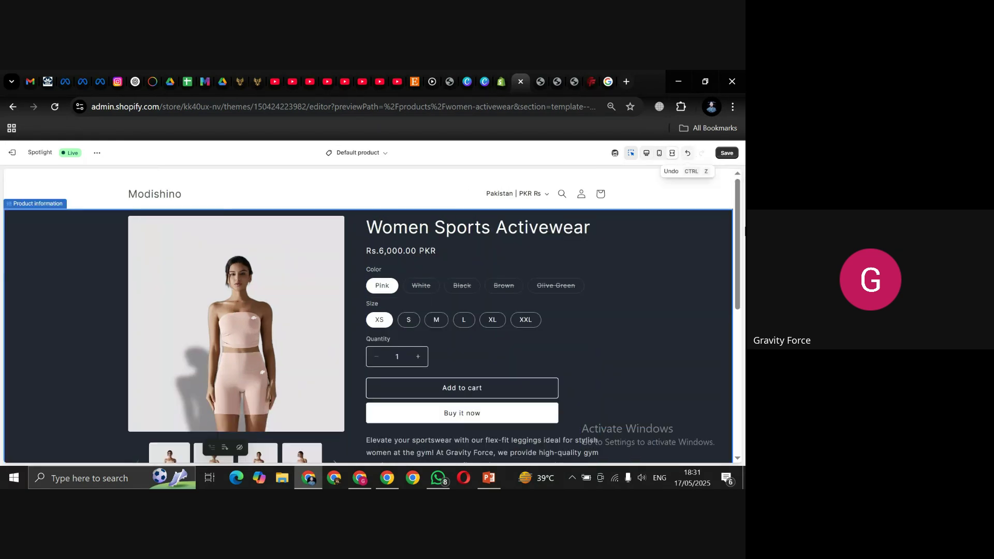
scroll(740, 253, down, 1)
drag(740, 252, 735, 307)
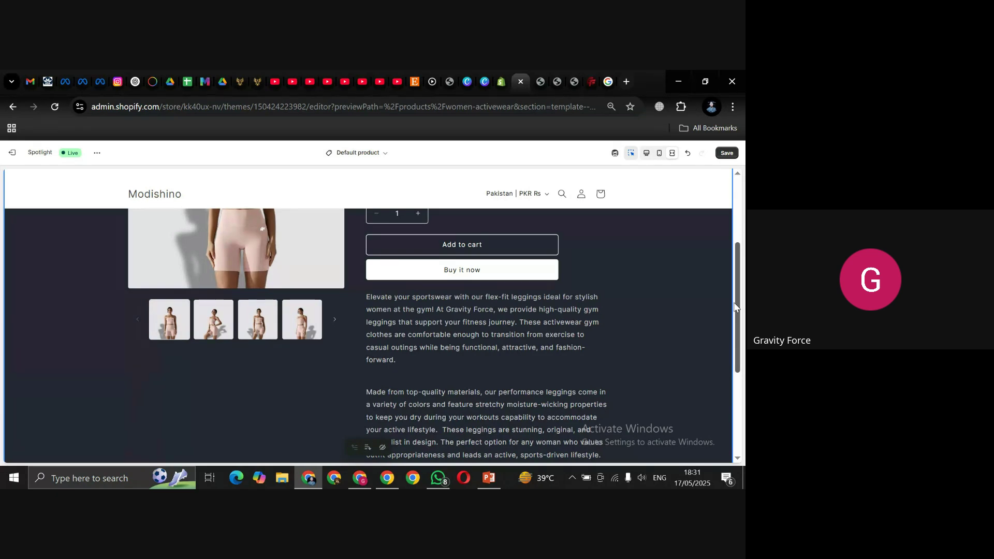
scroll(735, 307, up, 3)
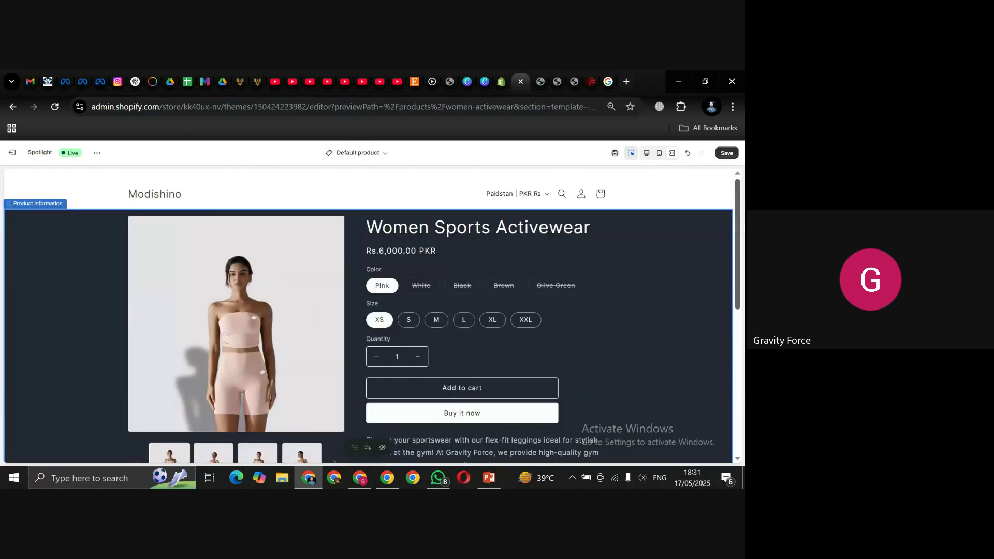
click(649, 158)
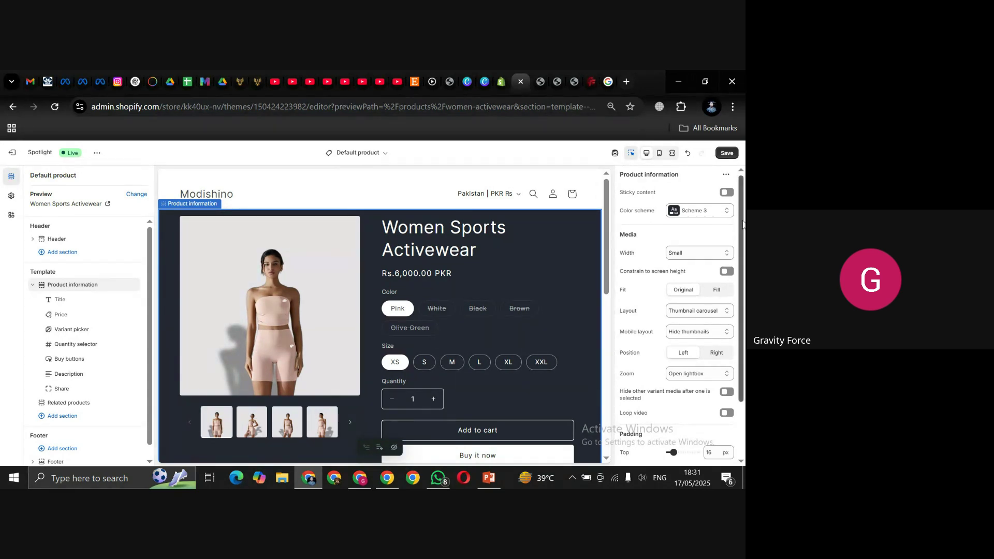
drag(743, 224, 744, 238)
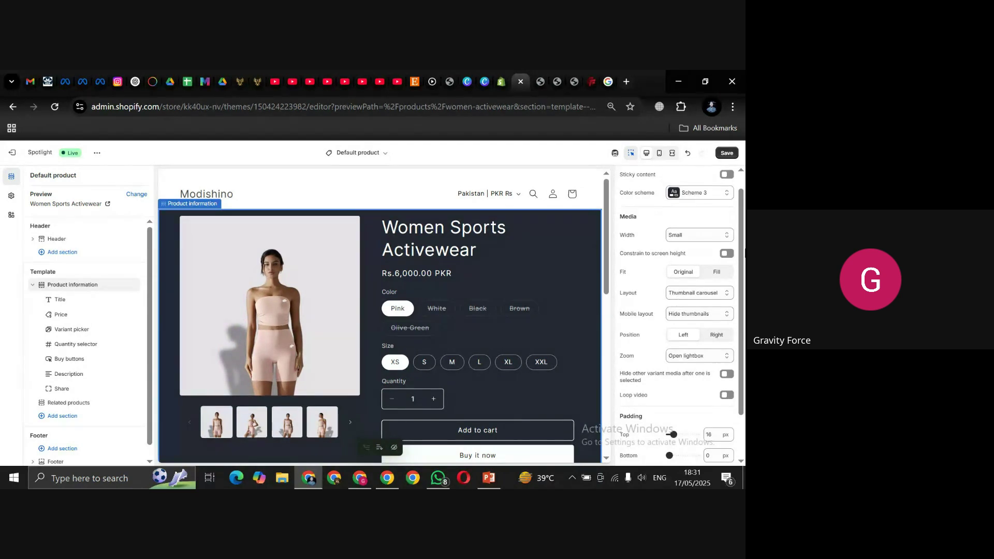
scroll(742, 253, down, 1)
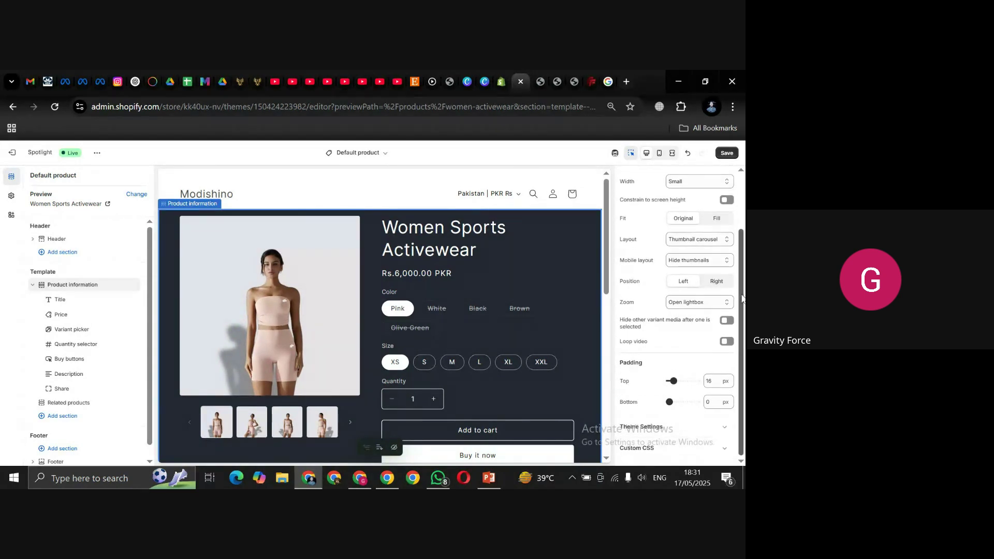
scroll(617, 319, up, 2)
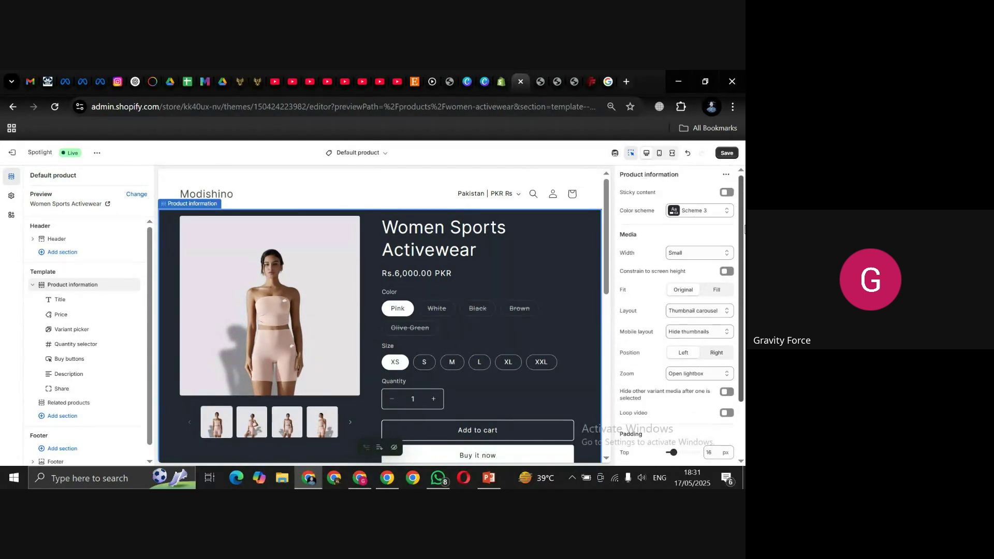
click(704, 312)
click(692, 325)
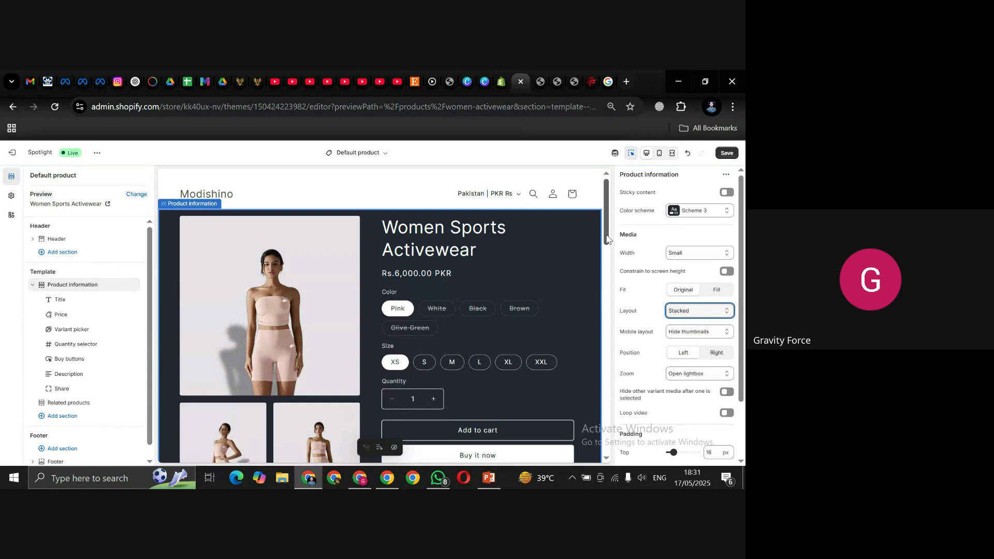
scroll(606, 249, down, 1)
drag(605, 251, 595, 429)
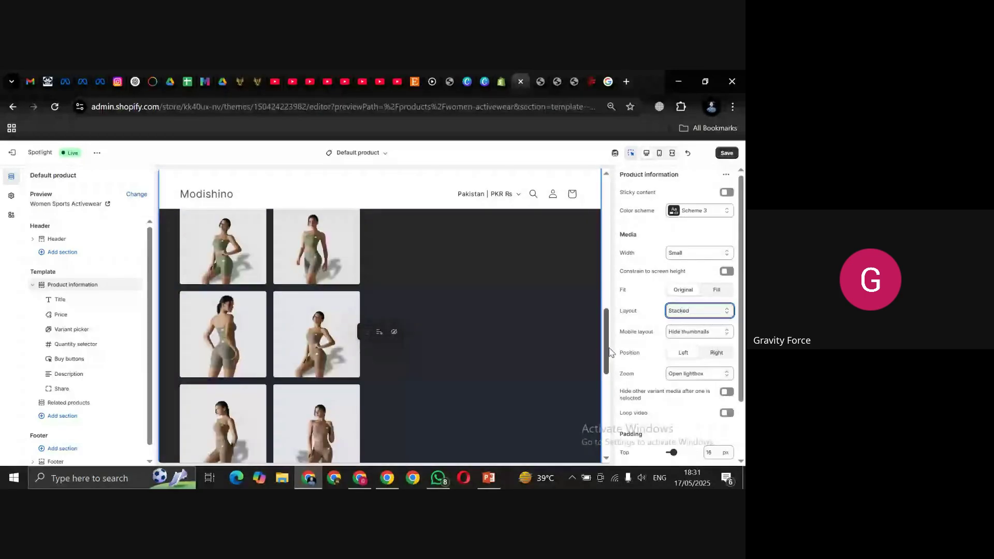
drag(606, 233, 595, 354)
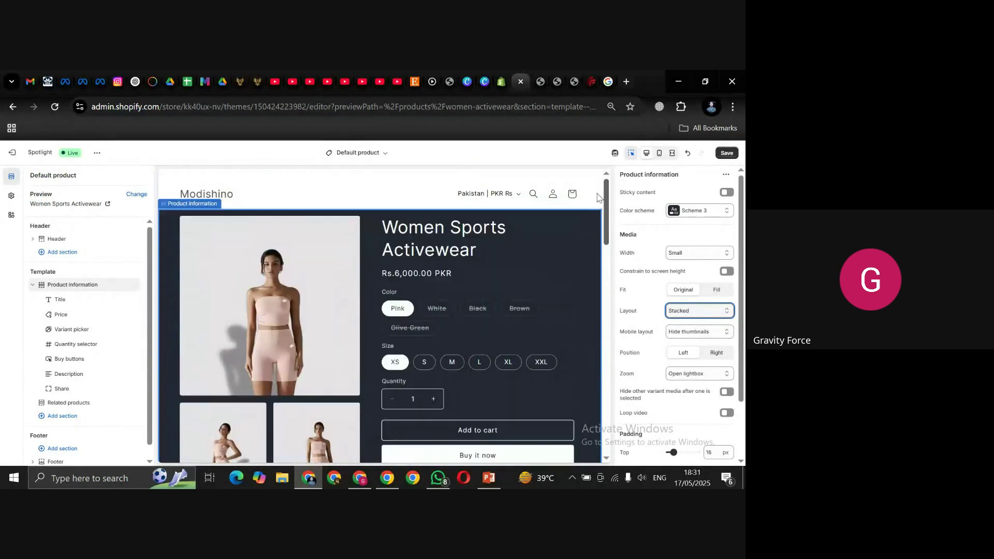
click(696, 311)
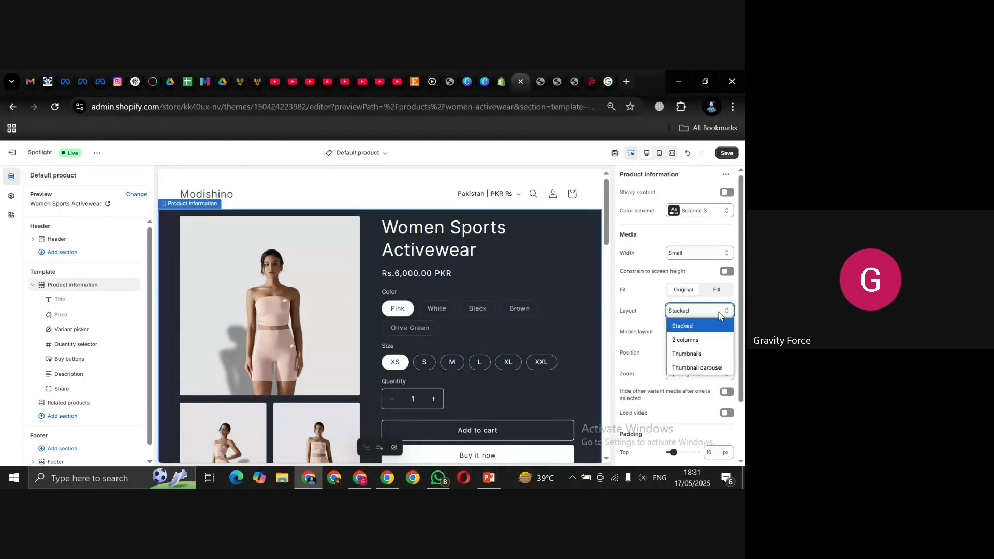
click(695, 368)
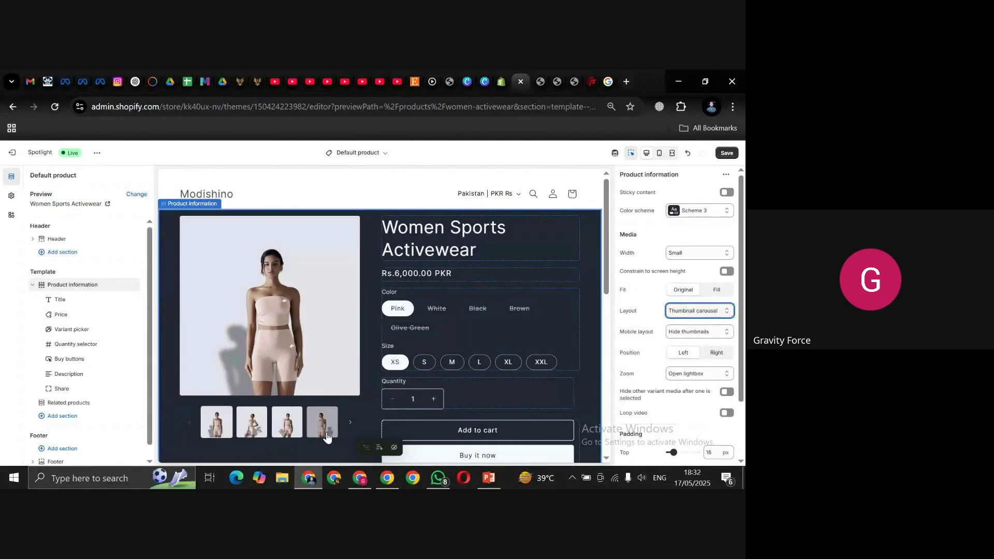
click(349, 425)
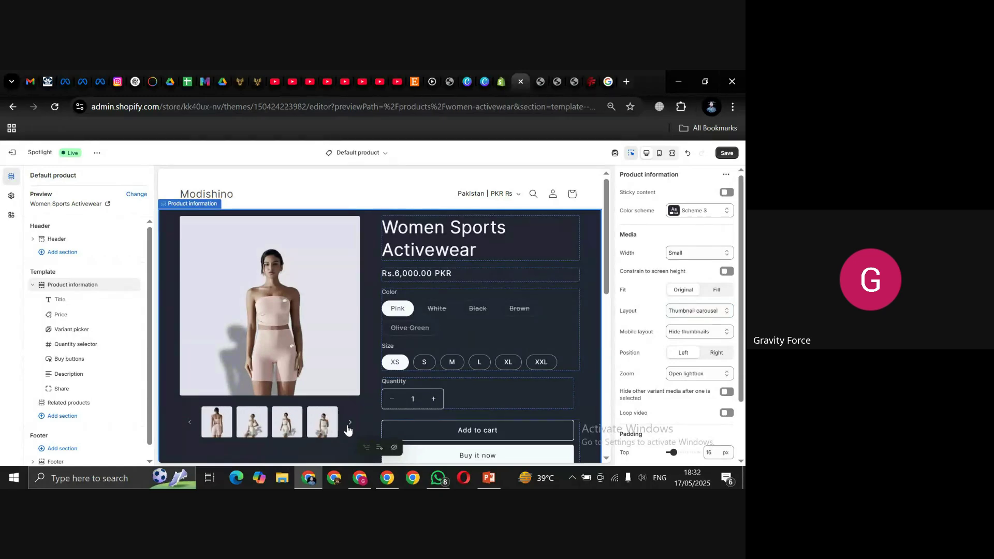
click(296, 432)
click(298, 433)
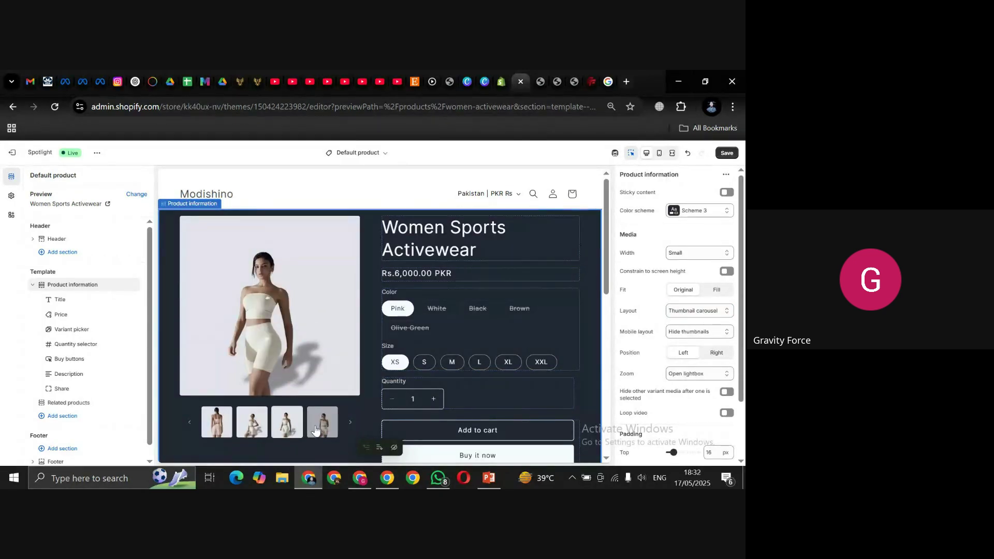
click(293, 434)
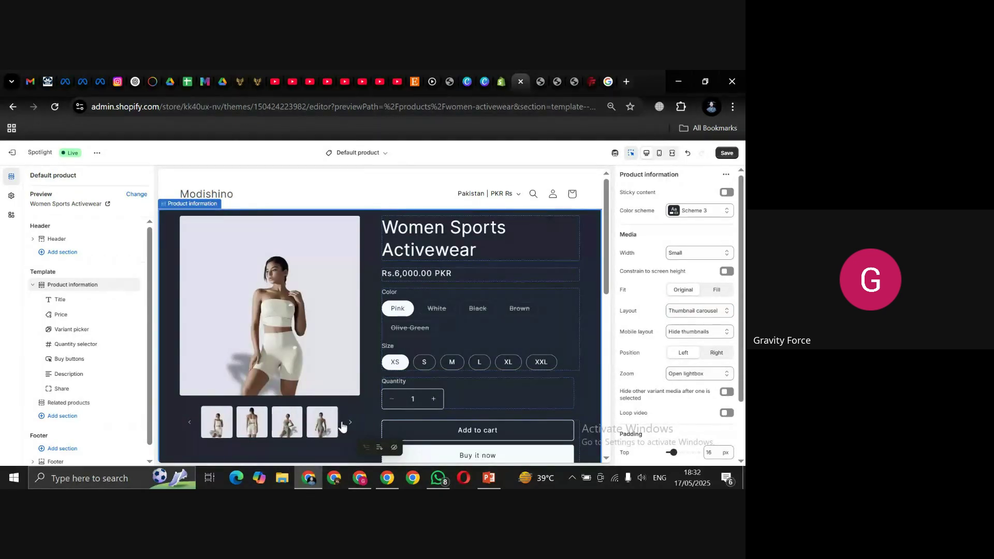
click(289, 434)
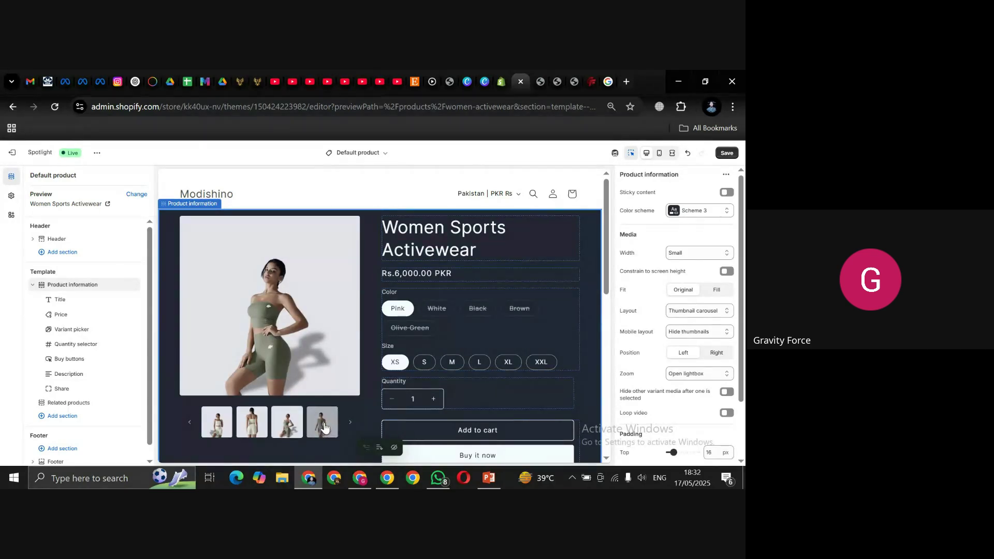
click(349, 422)
click(258, 425)
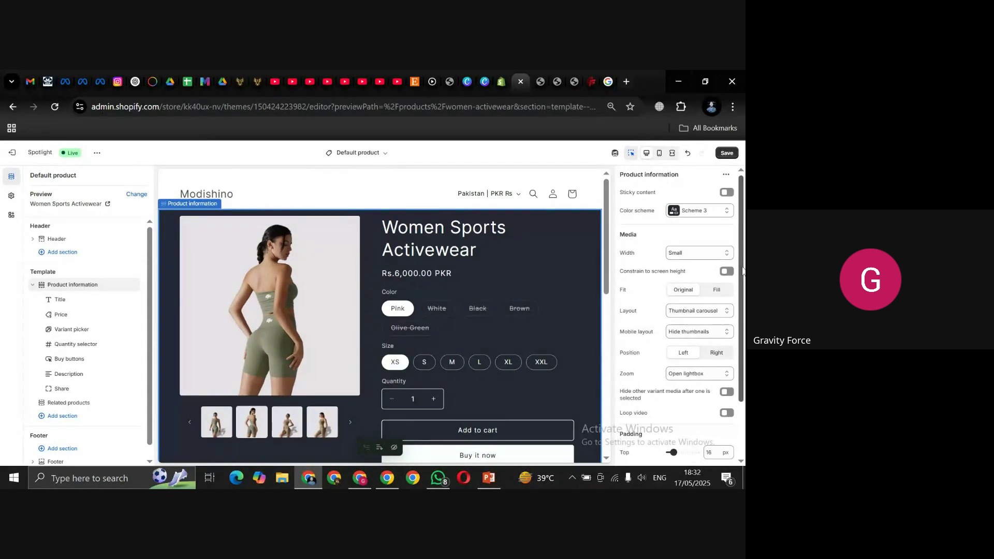
drag(743, 269, 741, 385)
drag(741, 310, 745, 230)
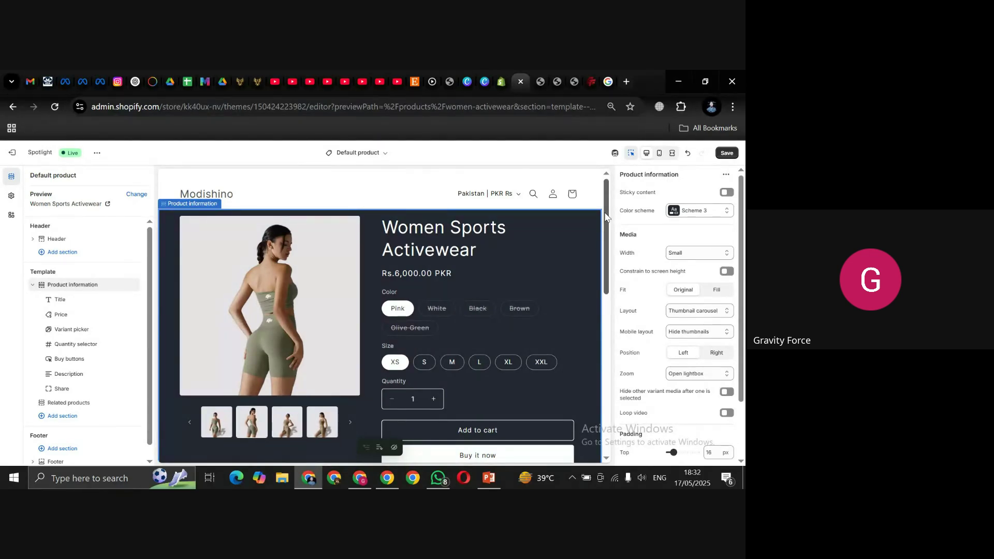
Step: Save the product template changes, exit the theme editor, and switch to the Google Meet call
click(725, 154)
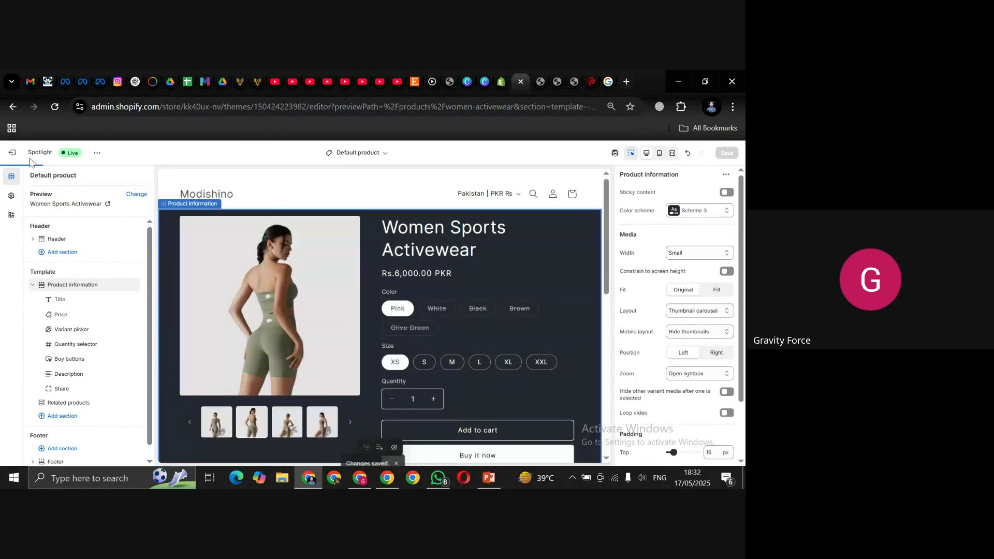
click(12, 157)
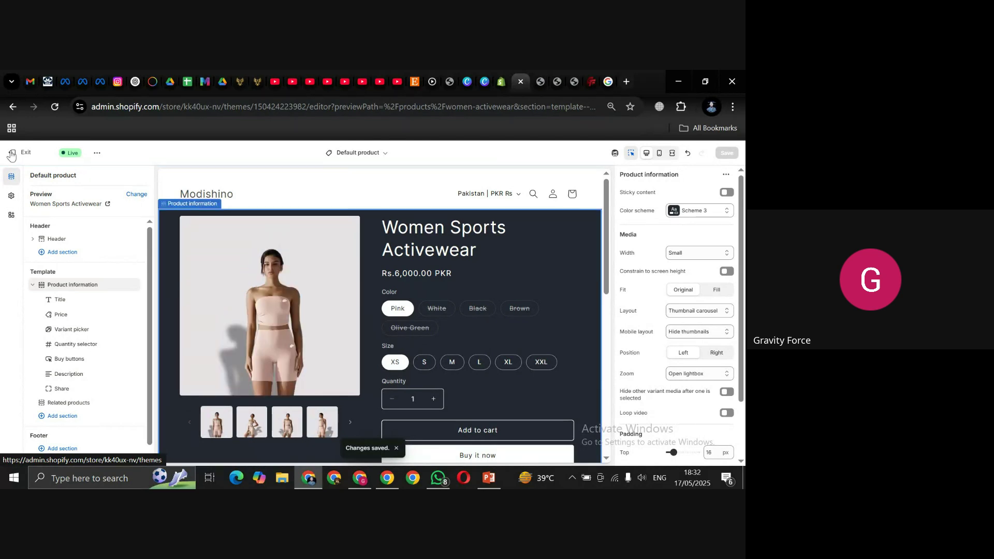
click(11, 157)
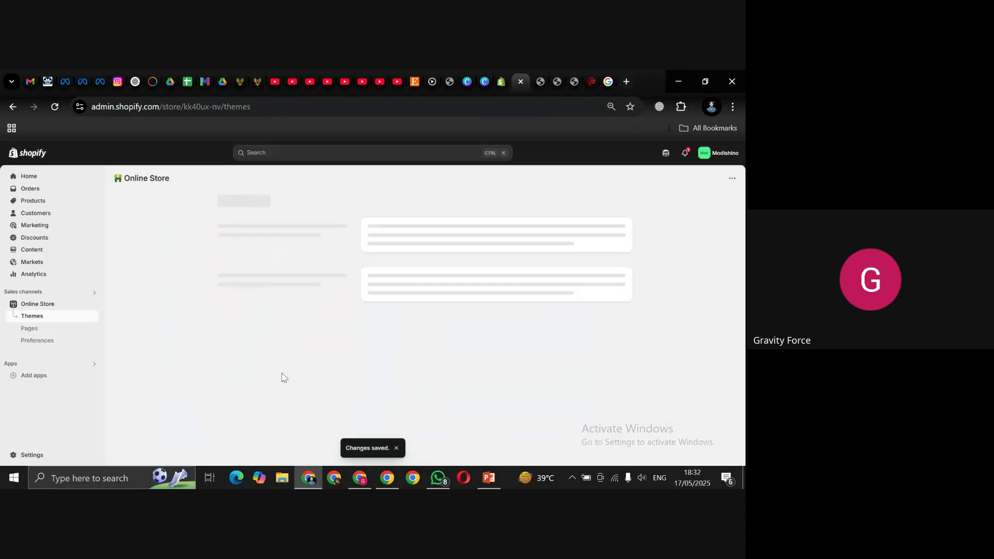
click(362, 481)
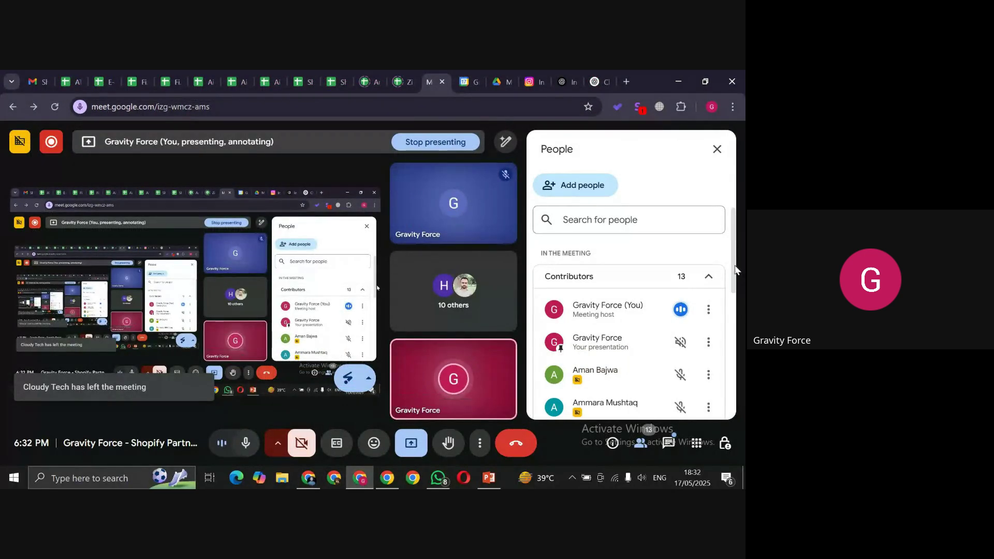
Step: Close the People panel in the Meet call so the participant tiles fill the view
drag(733, 265, 740, 165)
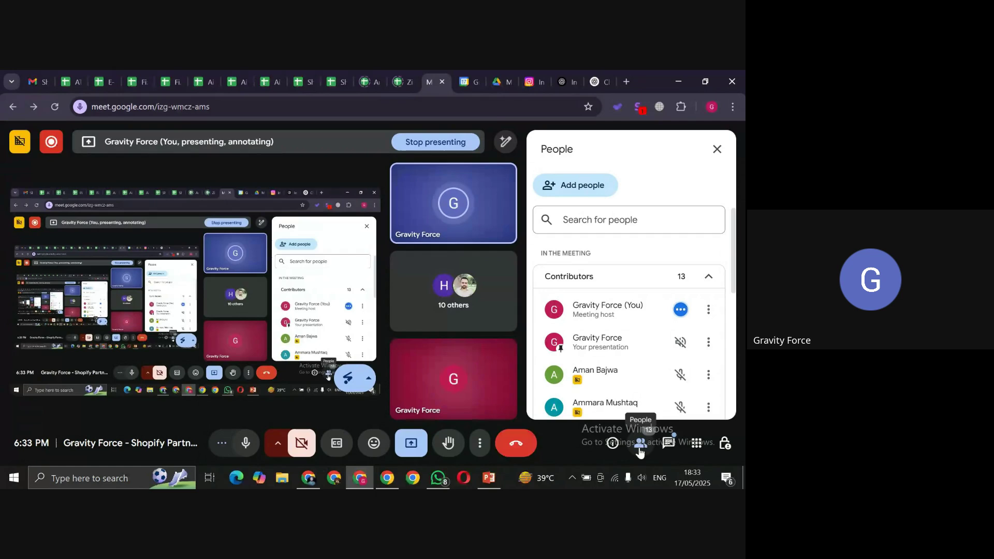
click(717, 150)
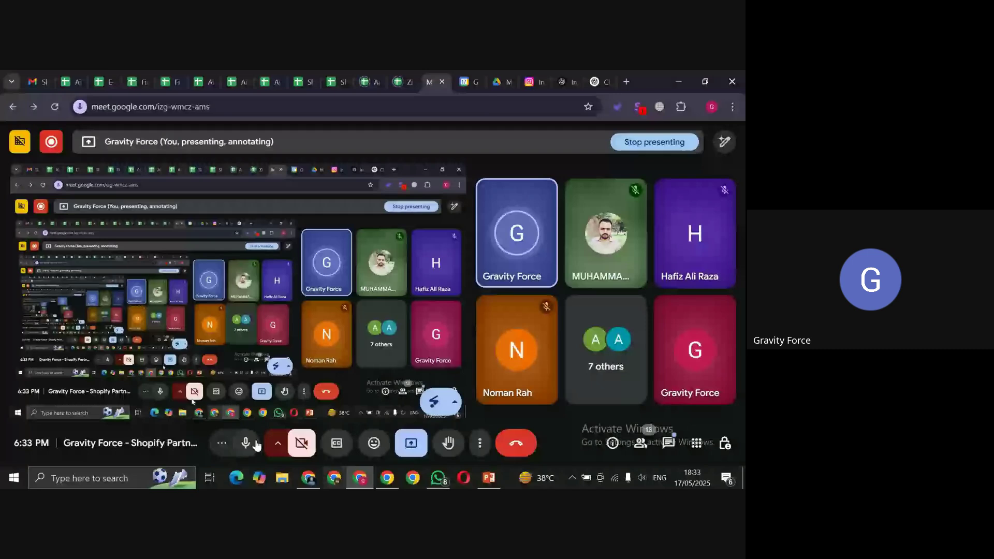
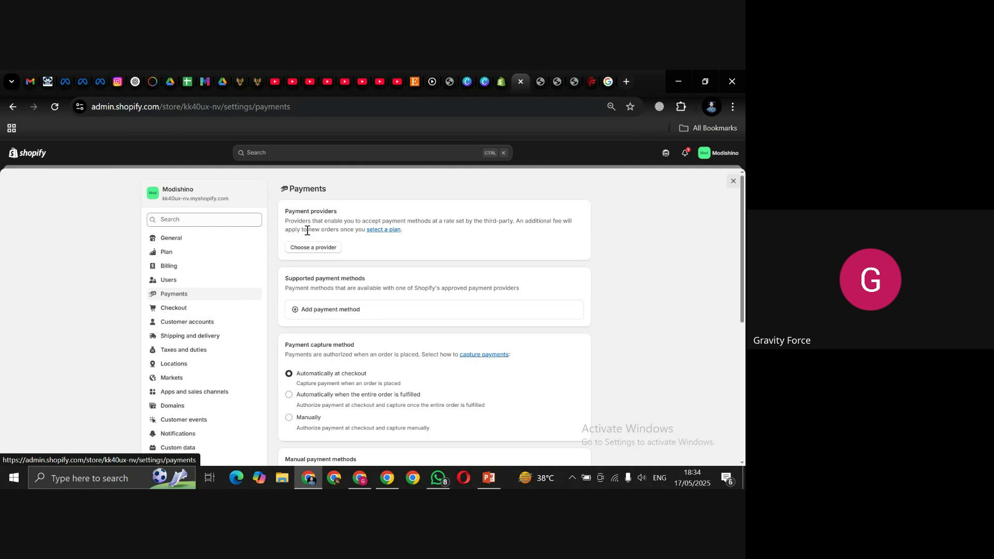
Step: Open the Adyen Payments - Credit Cards provider, try Manage Account, then close the Adyen tab
click(305, 248)
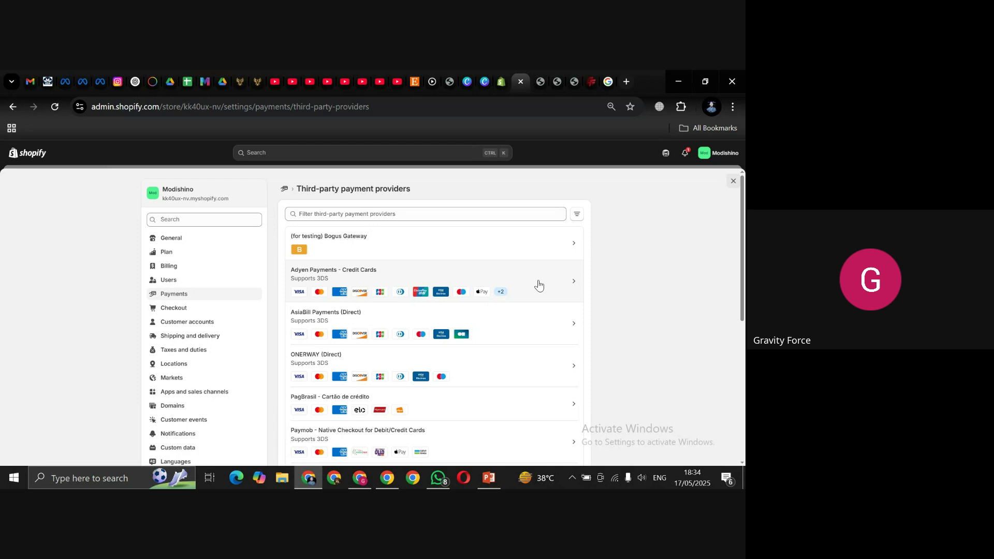
click(538, 286)
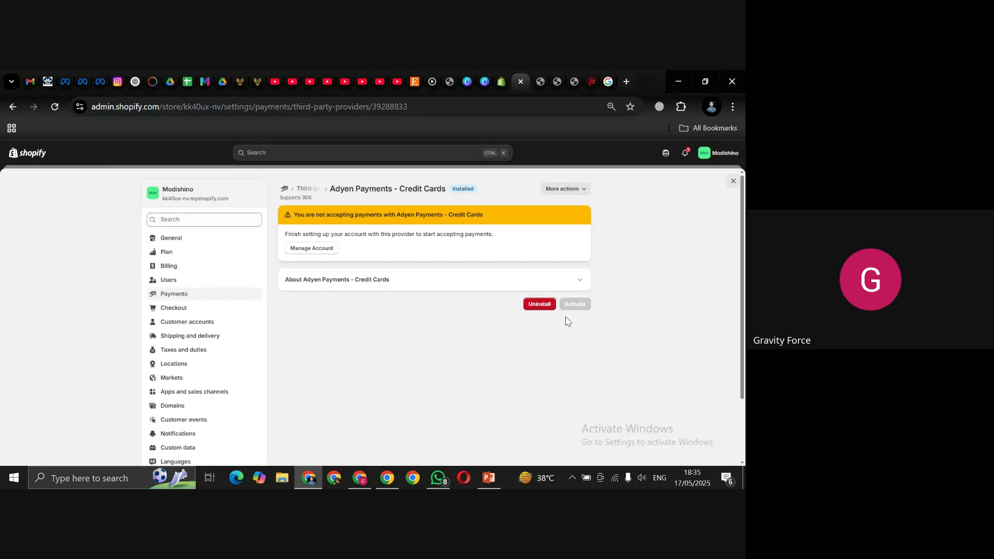
click(311, 250)
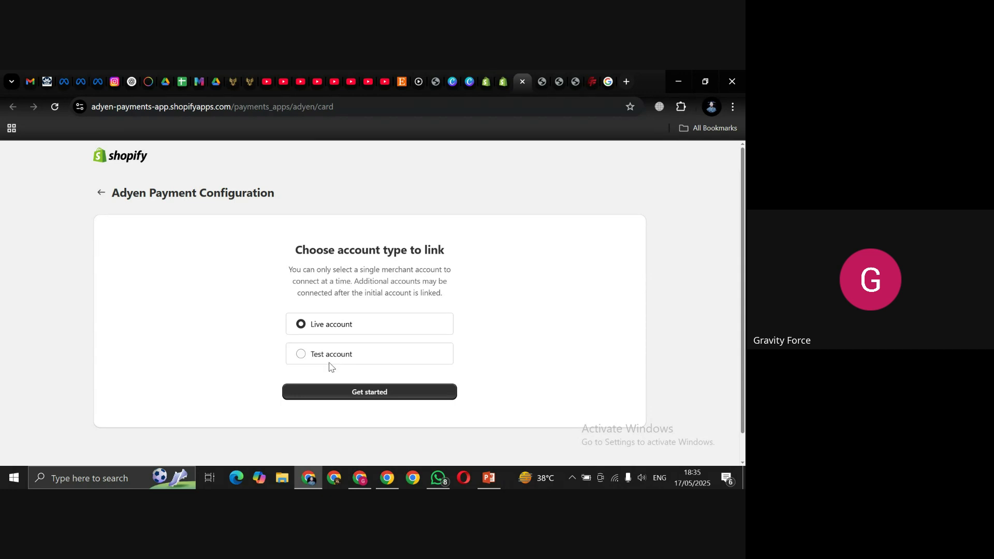
click(522, 82)
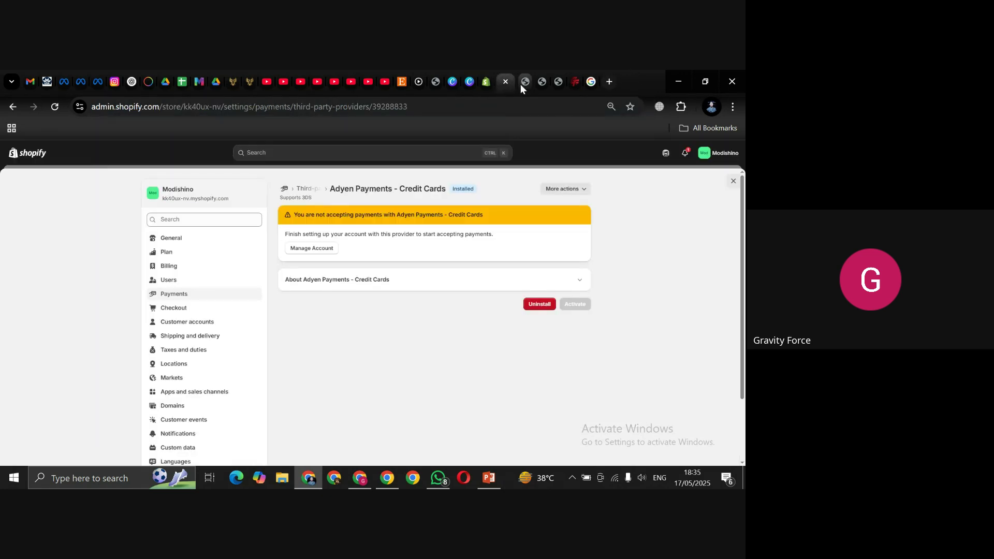
Step: Activate the (for testing) Bogus Gateway from the third-party providers and return to Payments
click(283, 191)
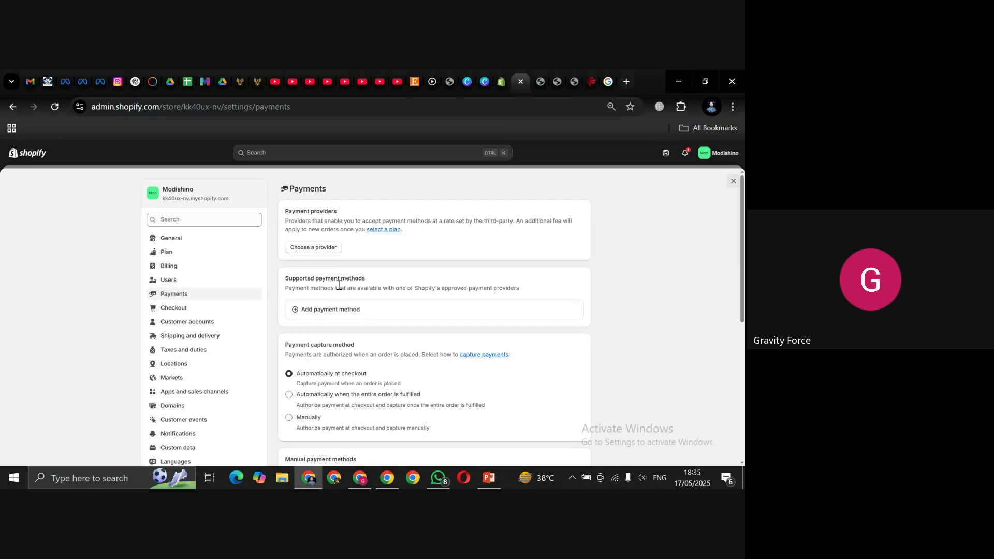
click(319, 249)
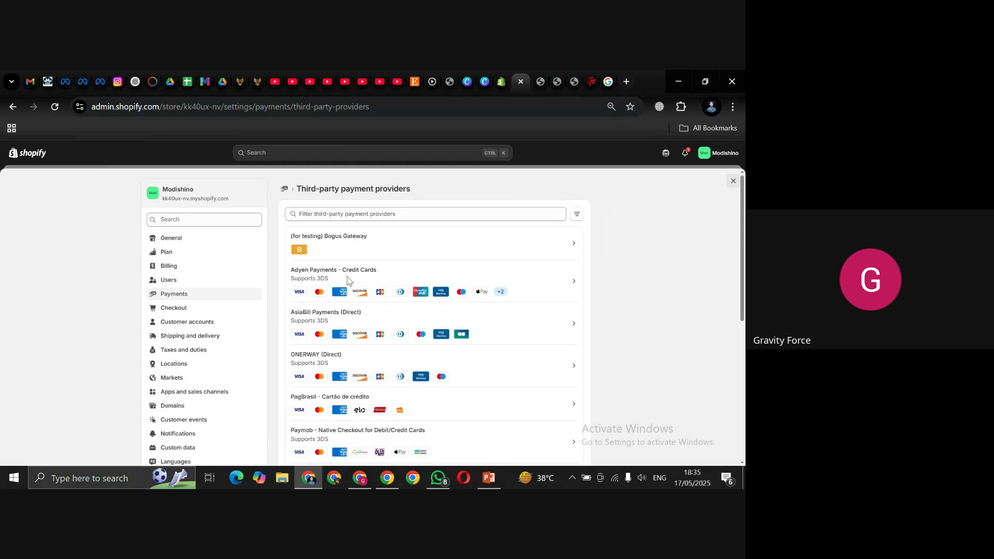
click(454, 254)
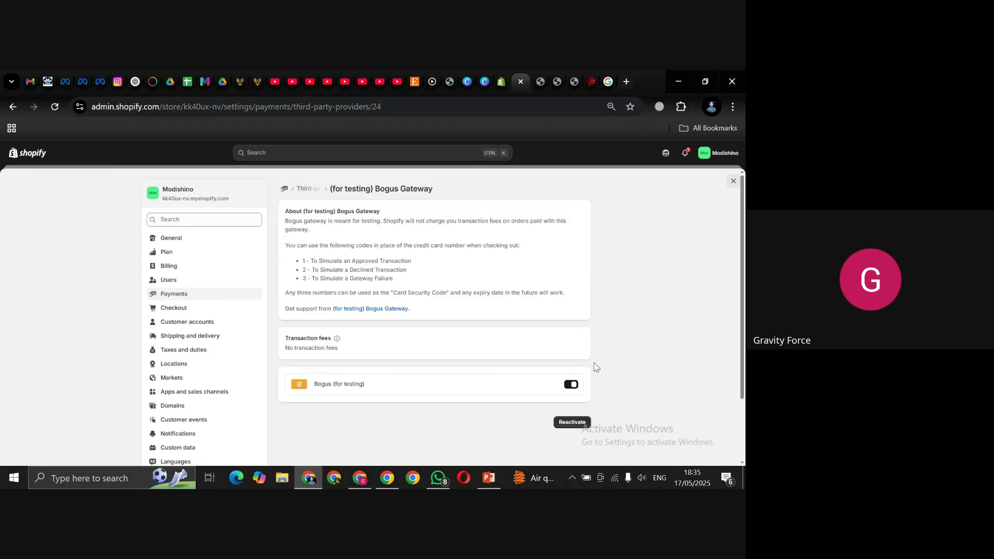
click(572, 422)
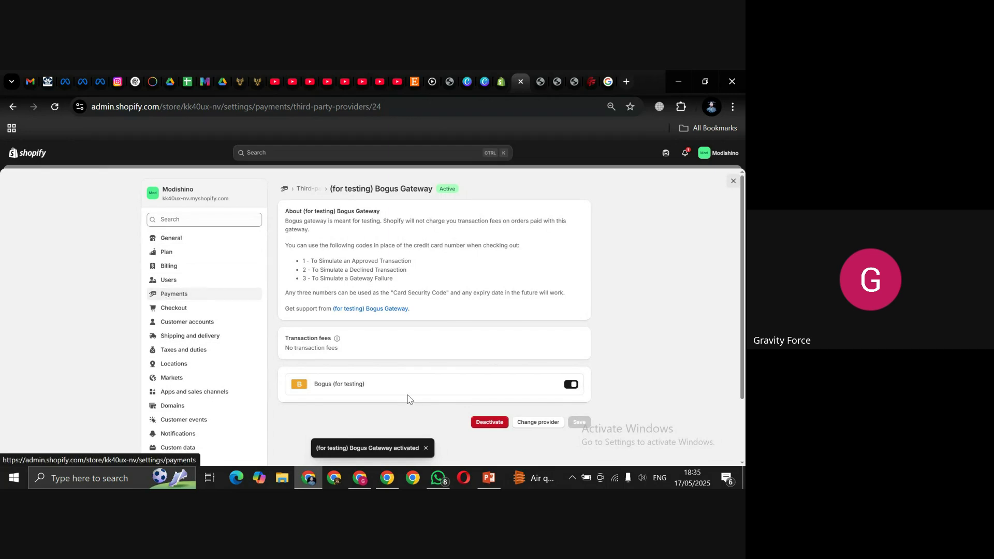
click(204, 299)
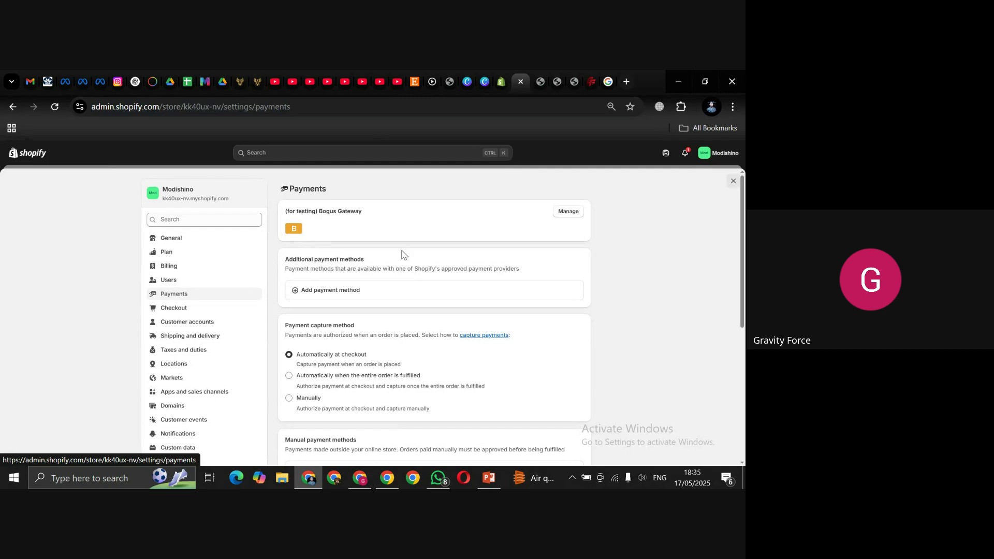
click(350, 293)
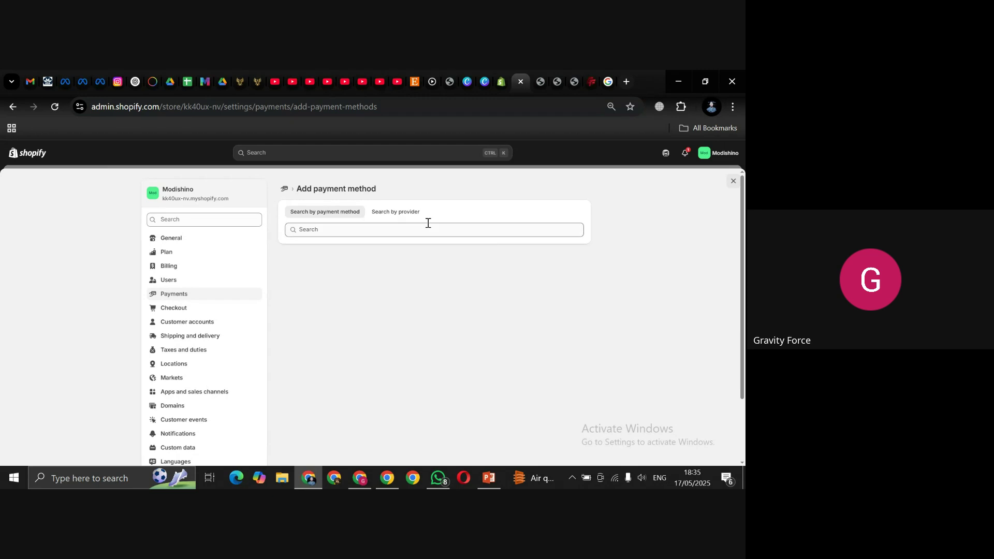
click(378, 233)
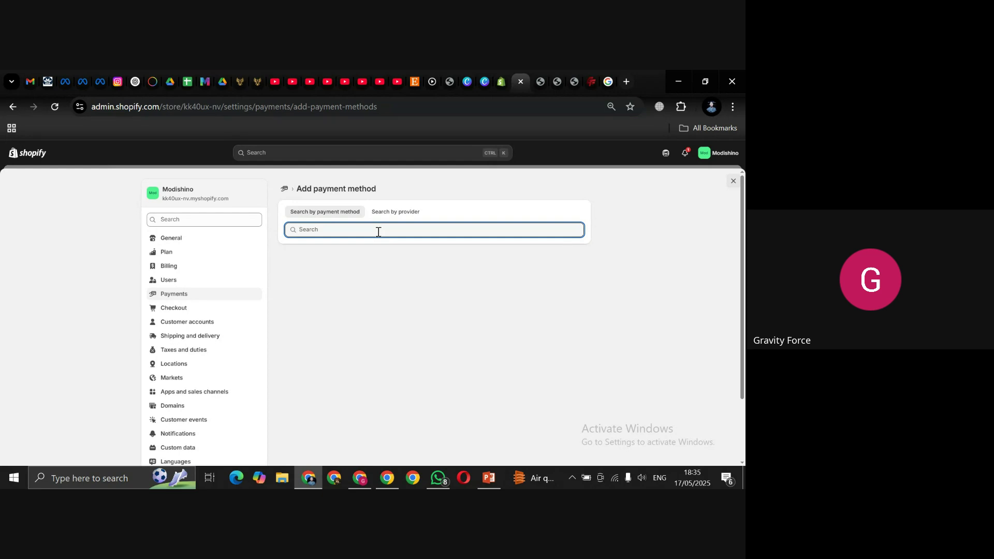
text(Strip)
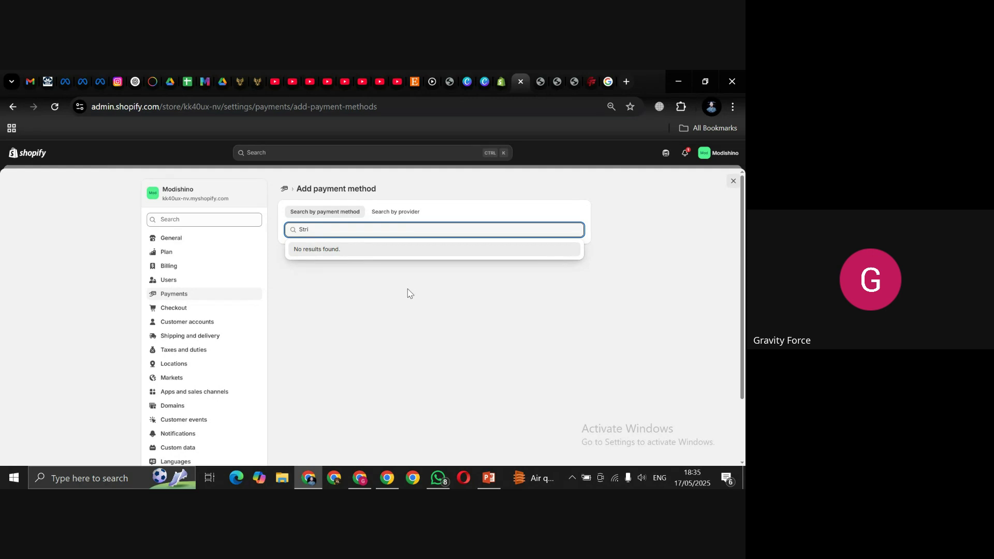
key(BackSpace)
key(BackSpace)
key(BackSpace)
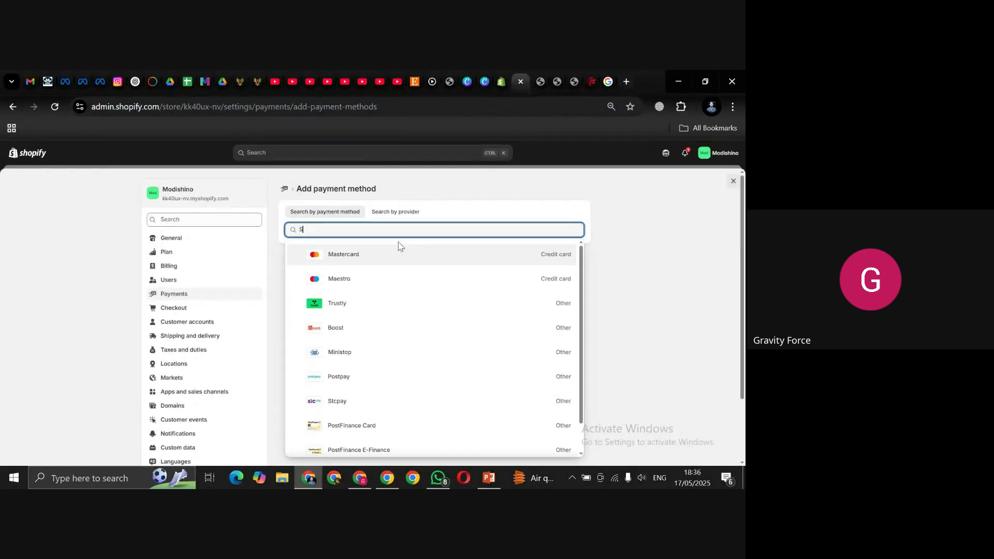
key(BackSpace)
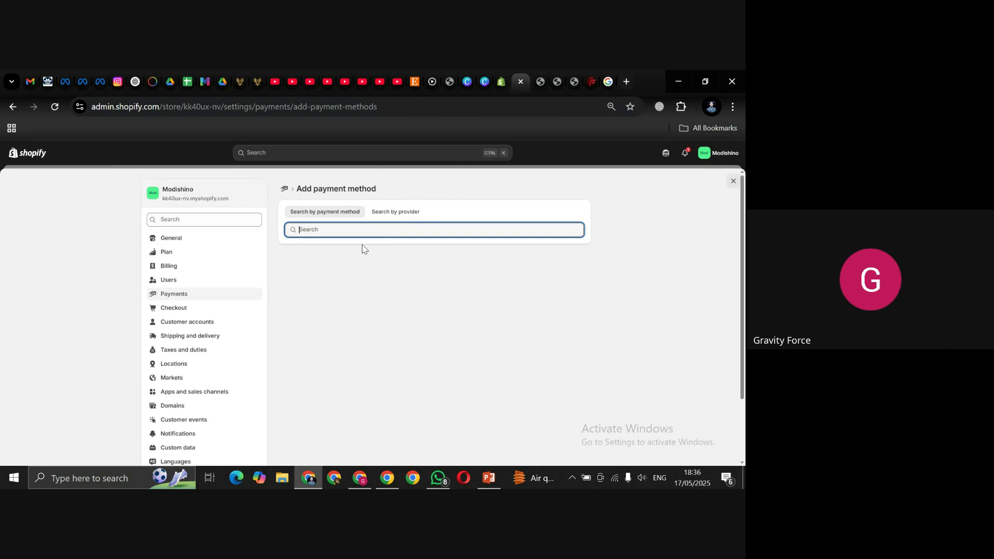
text(Master)
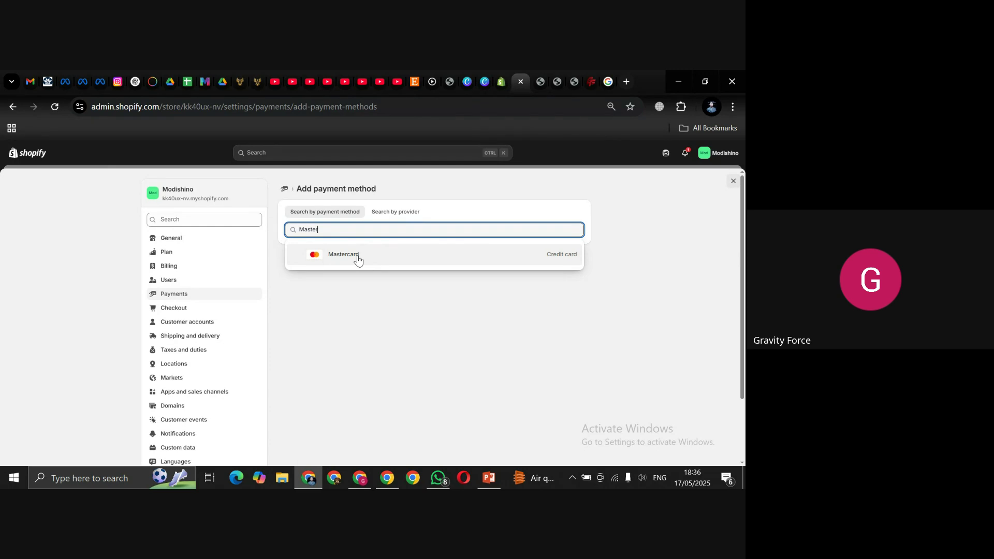
click(358, 260)
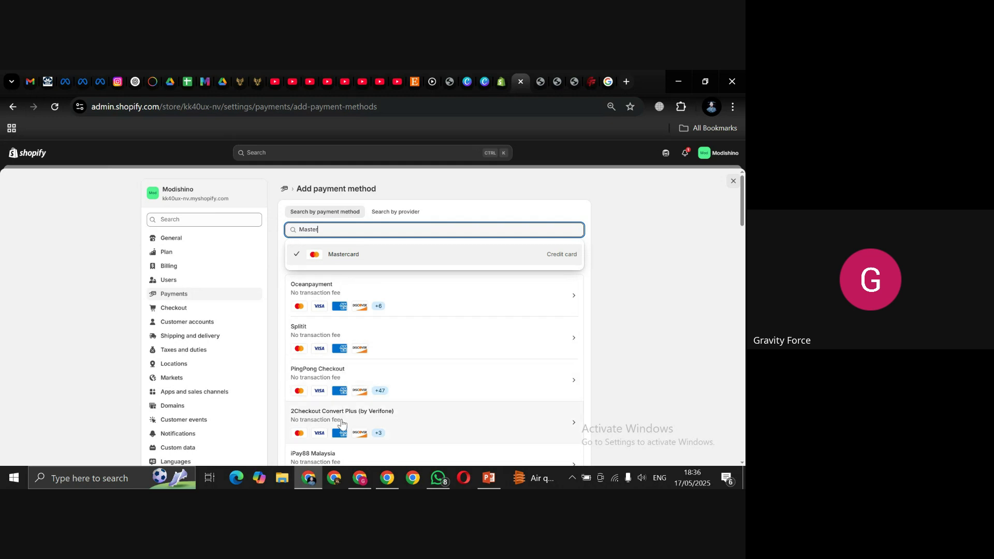
click(743, 209)
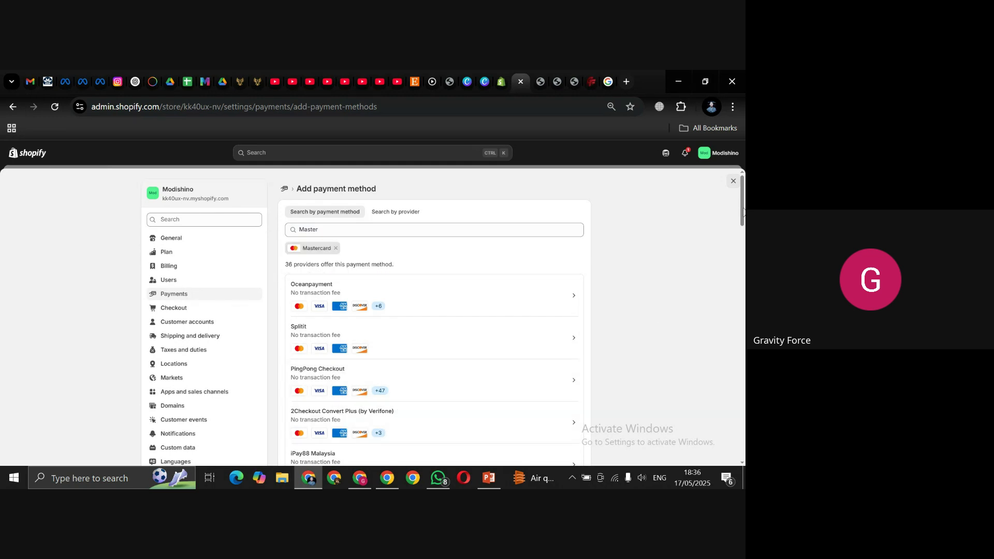
scroll(357, 232, down, 3)
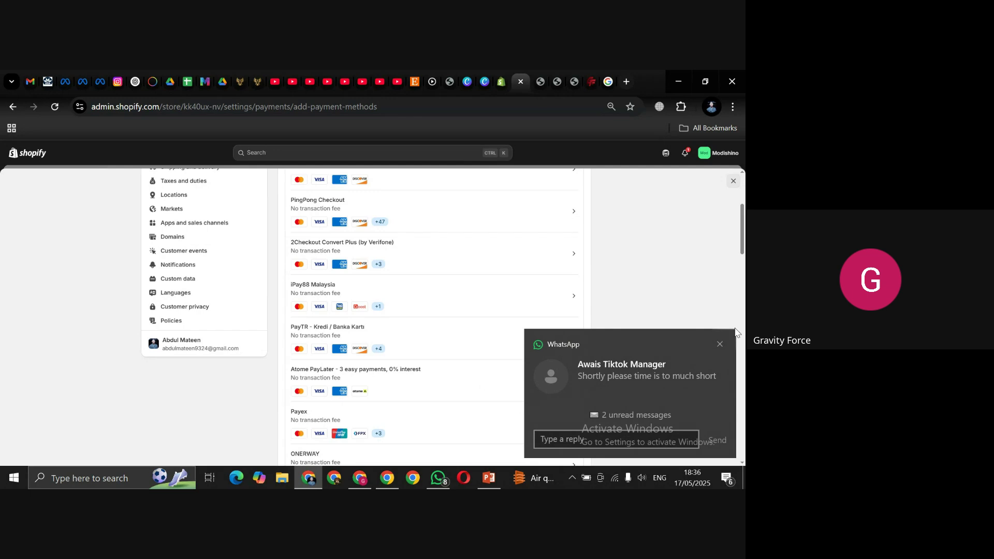
click(720, 344)
scroll(740, 274, down, 3)
drag(740, 274, 737, 297)
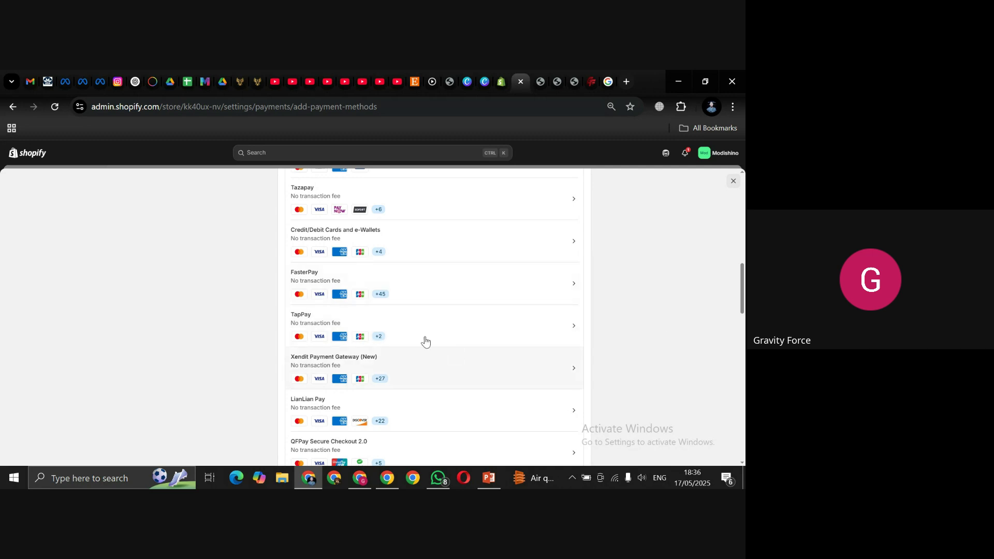
drag(741, 287, 741, 187)
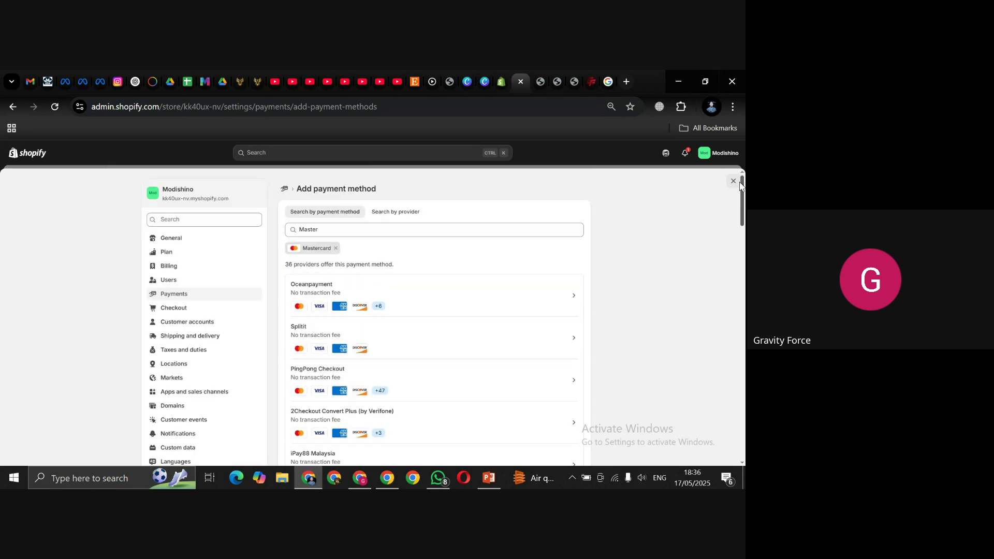
click(160, 295)
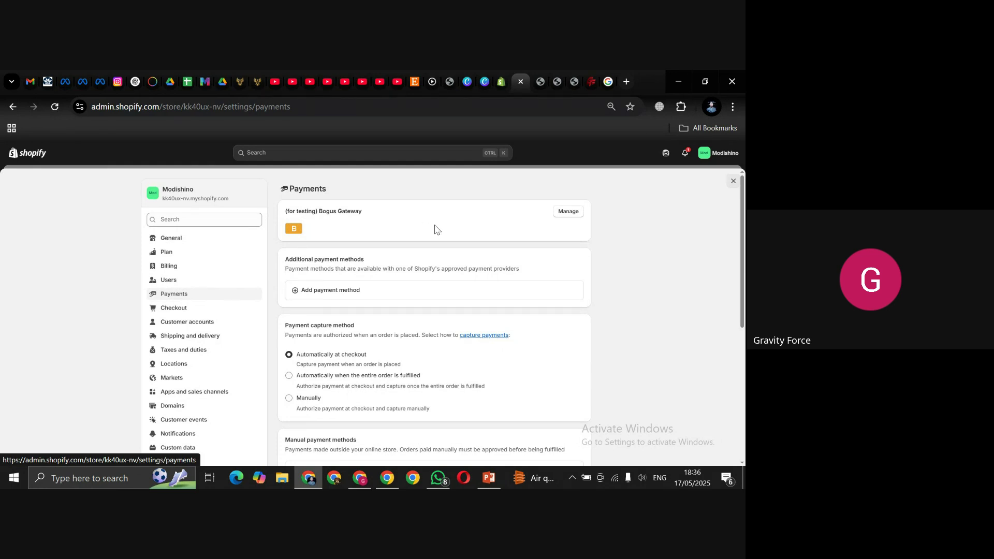
Step: Activate Cash on Delivery (COD) from the manual payment methods list
scroll(349, 293, down, 1)
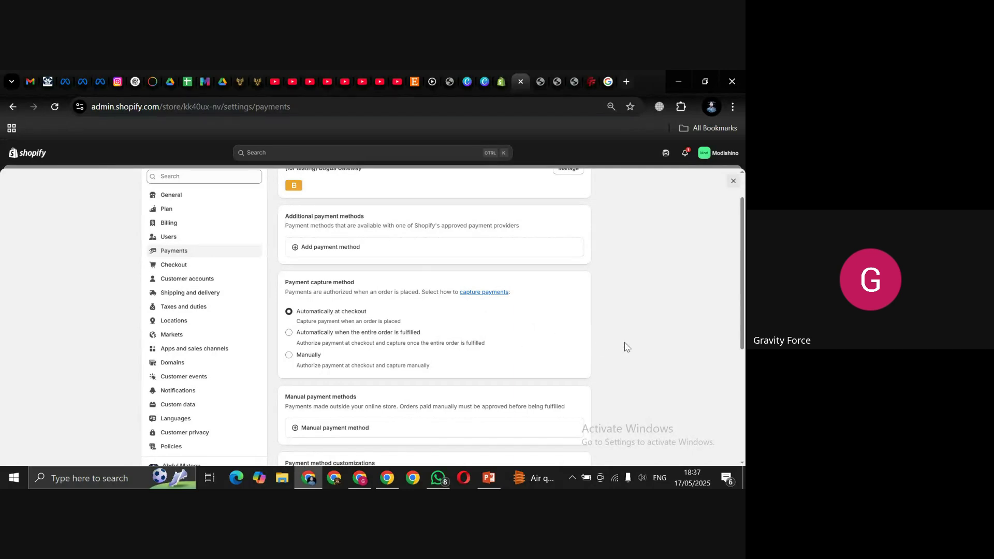
drag(743, 218, 742, 306)
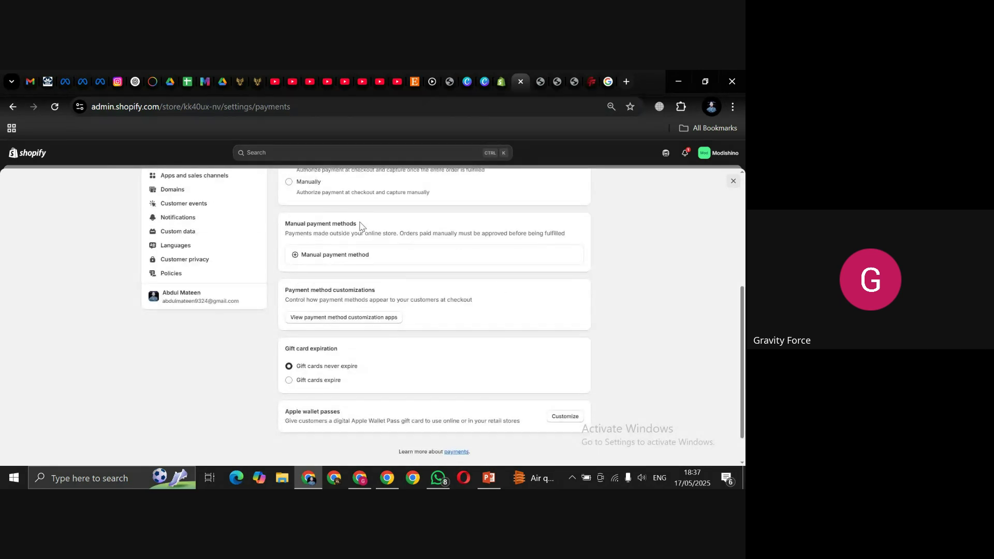
click(320, 262)
click(318, 322)
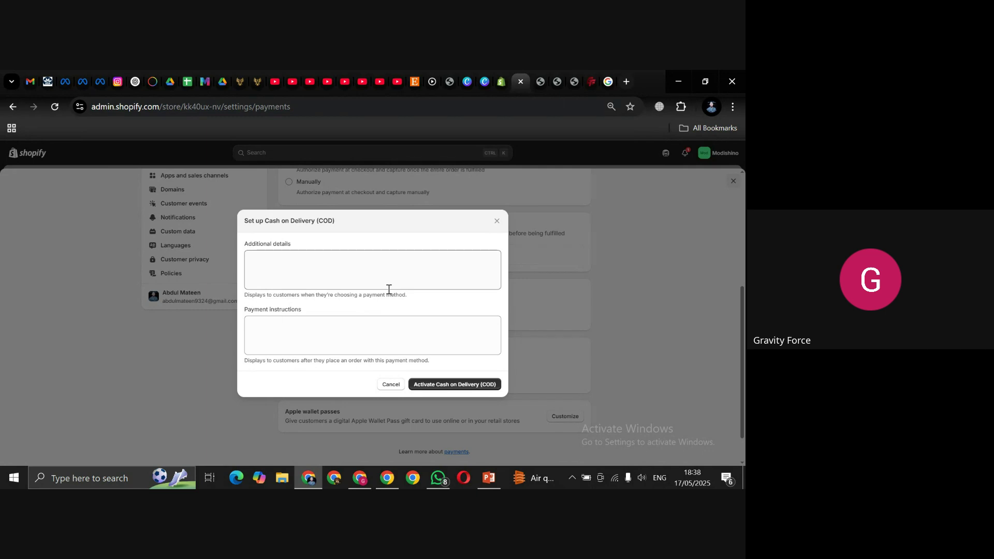
click(429, 383)
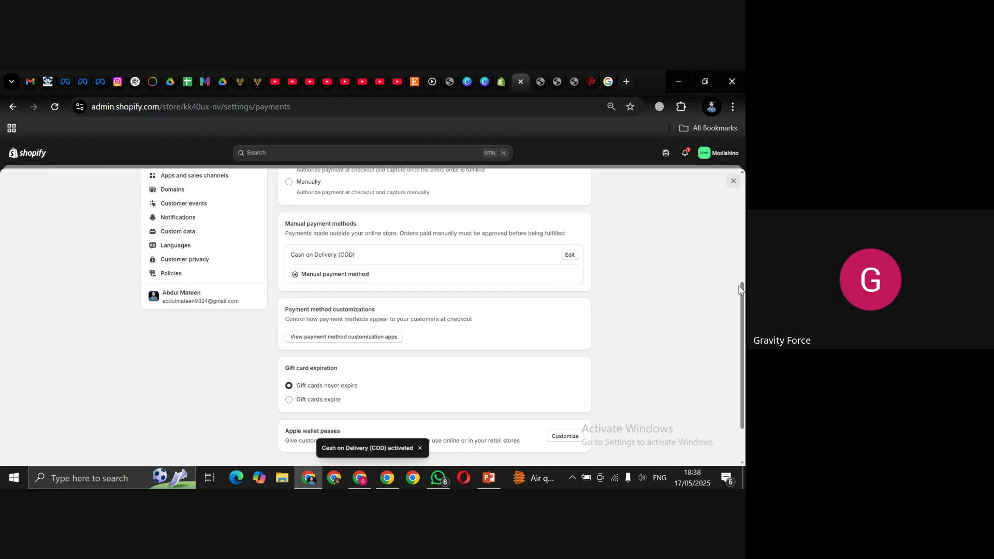
scroll(742, 300, up, 8)
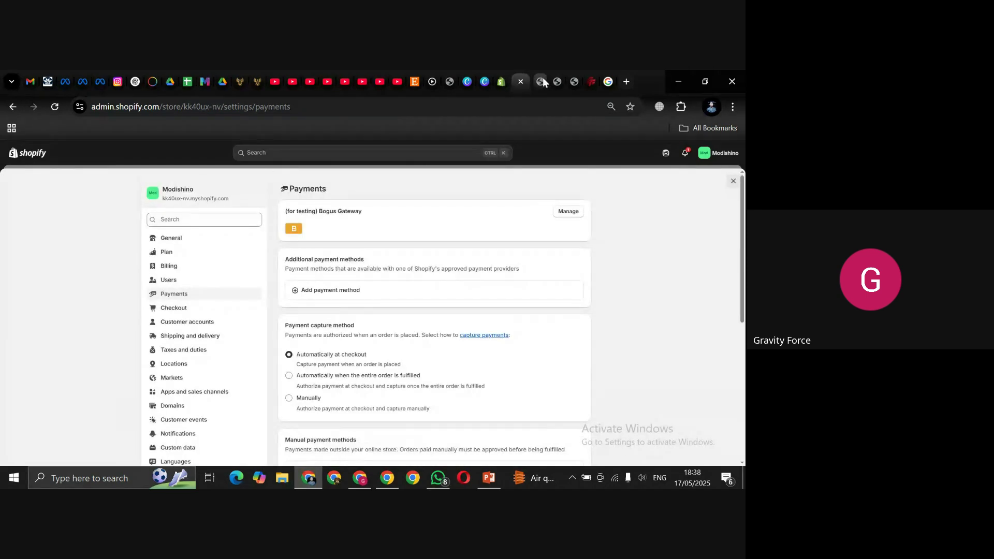
Step: Retry Buy it now on Women Sports Activewear in size S, then return to admin Payments
click(541, 81)
scroll(686, 295, down, 2)
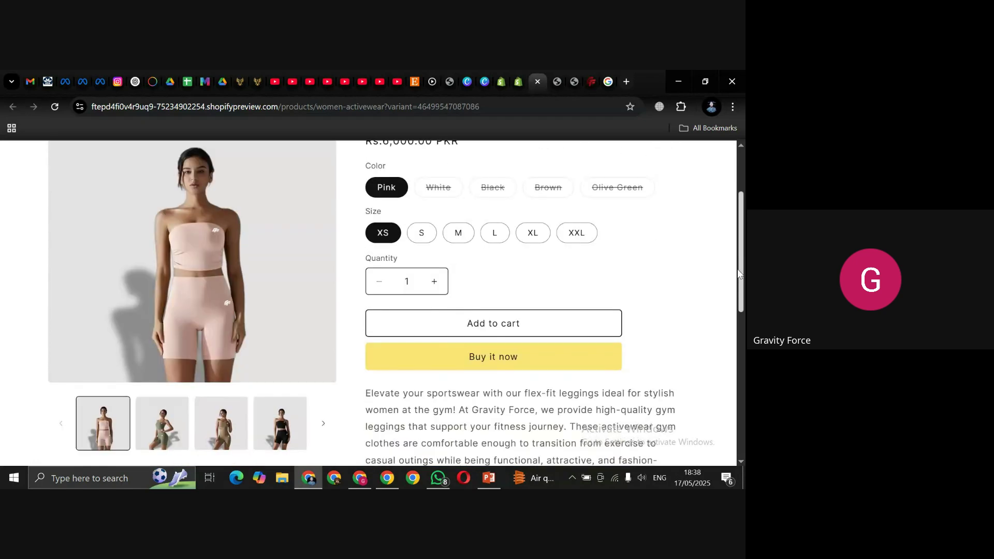
click(472, 363)
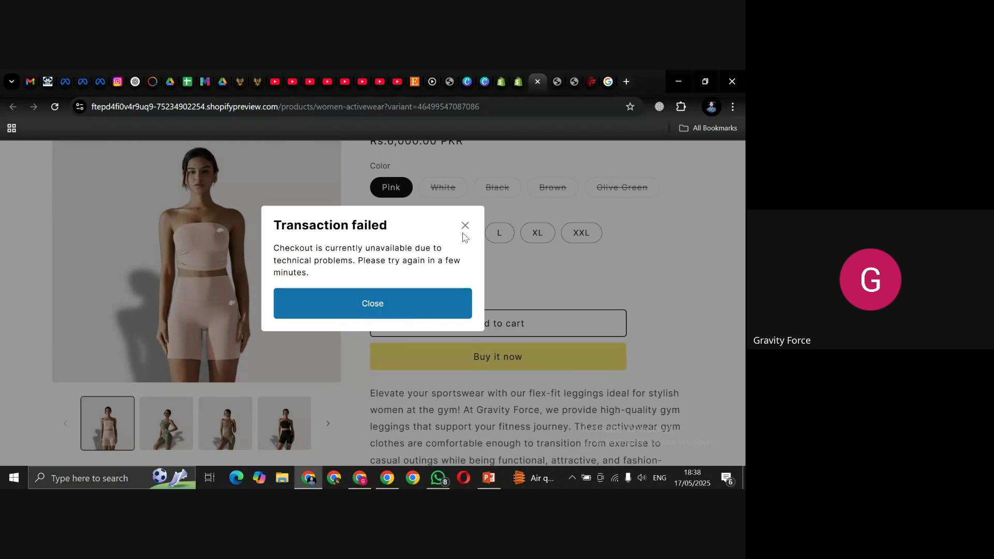
click(465, 226)
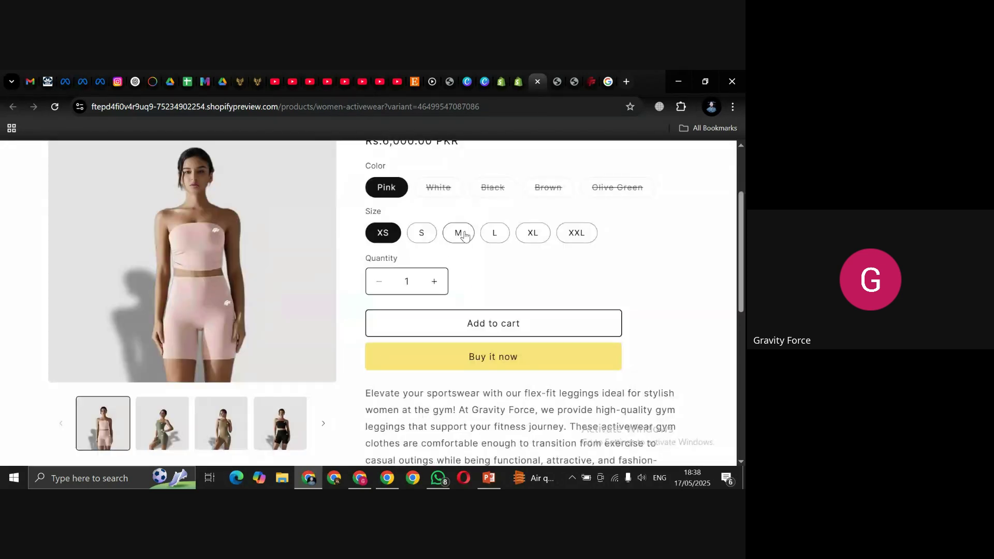
click(424, 235)
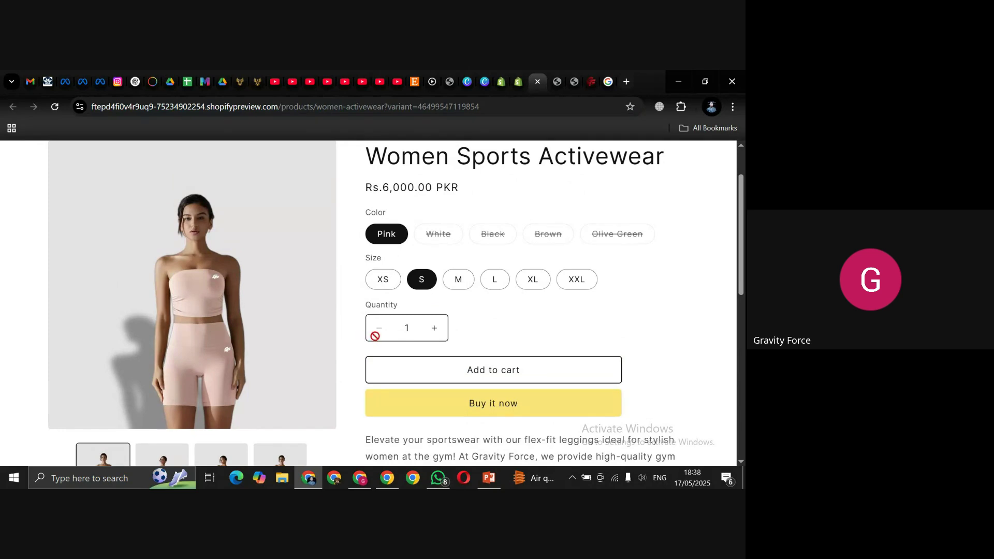
click(386, 402)
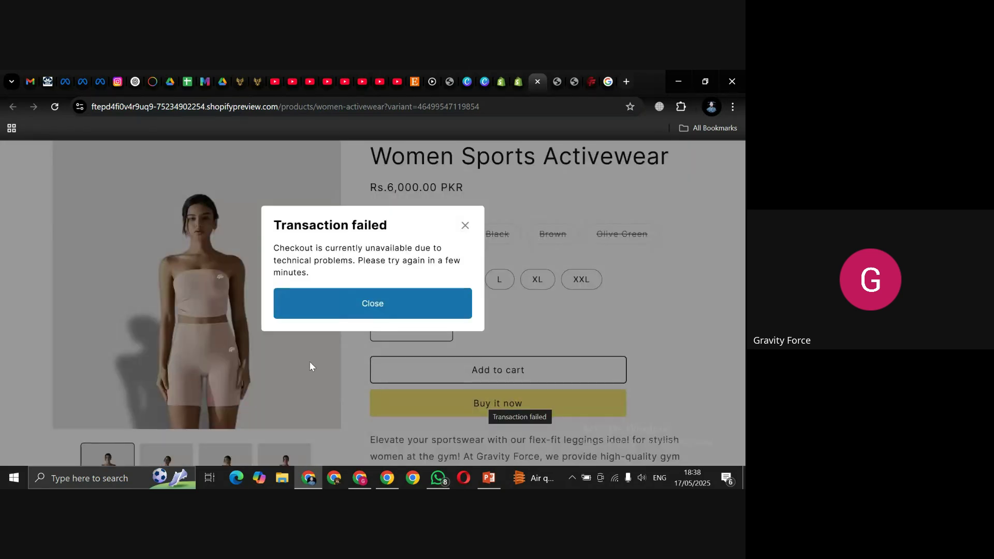
click(464, 227)
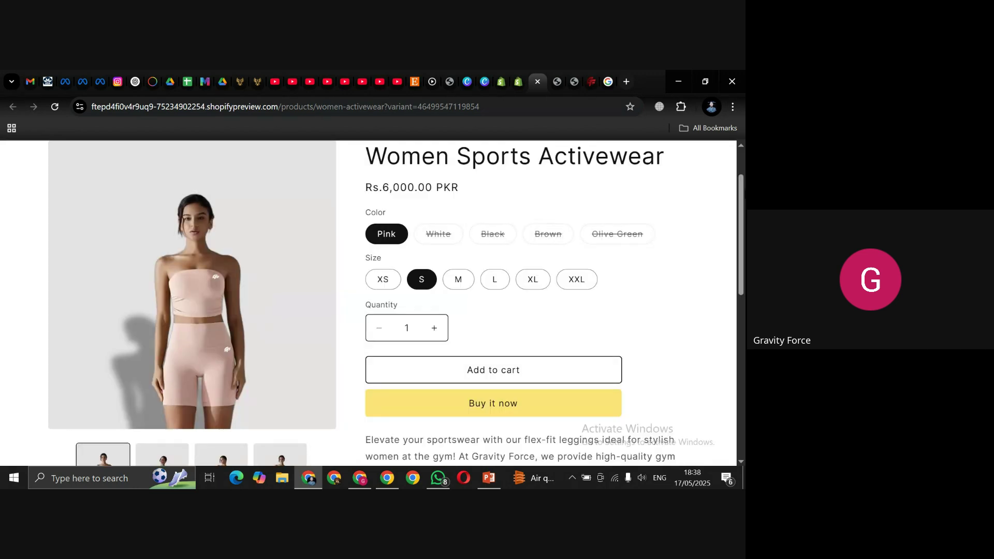
click(517, 82)
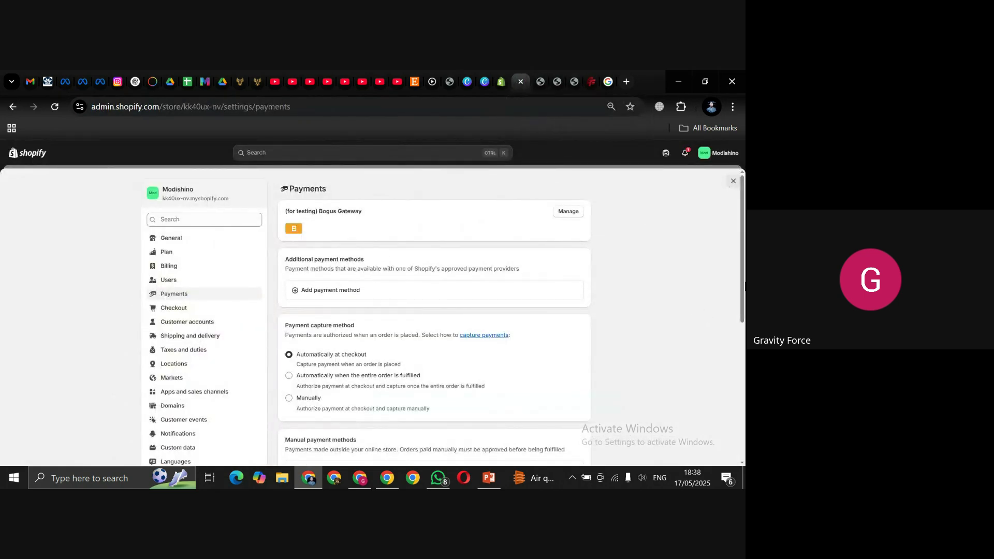
scroll(743, 290, down, 2)
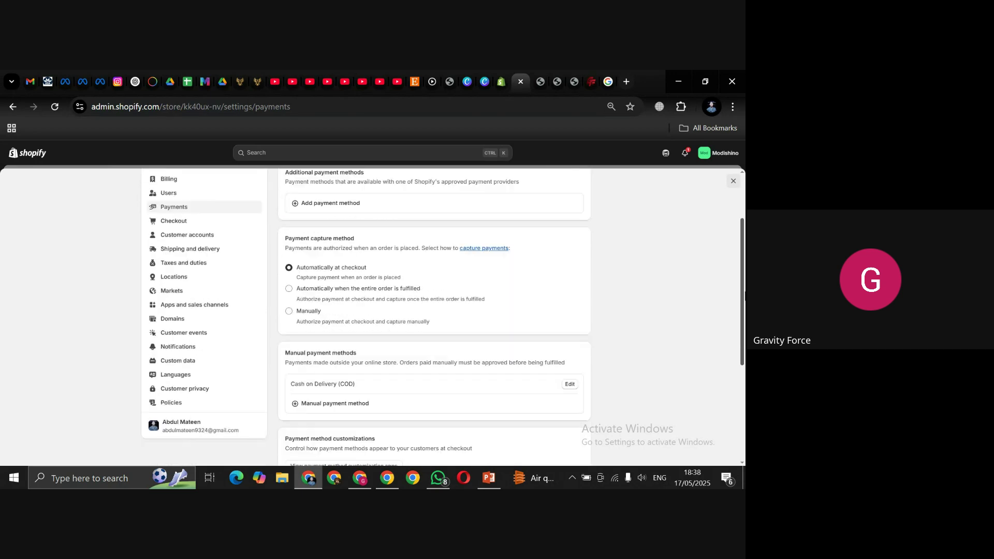
scroll(744, 298, down, 1)
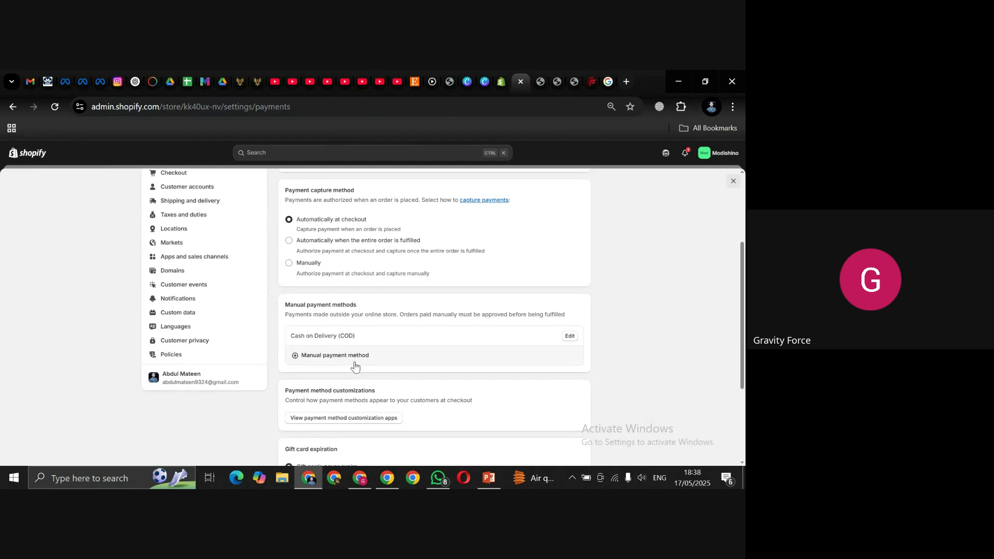
scroll(744, 337, down, 1)
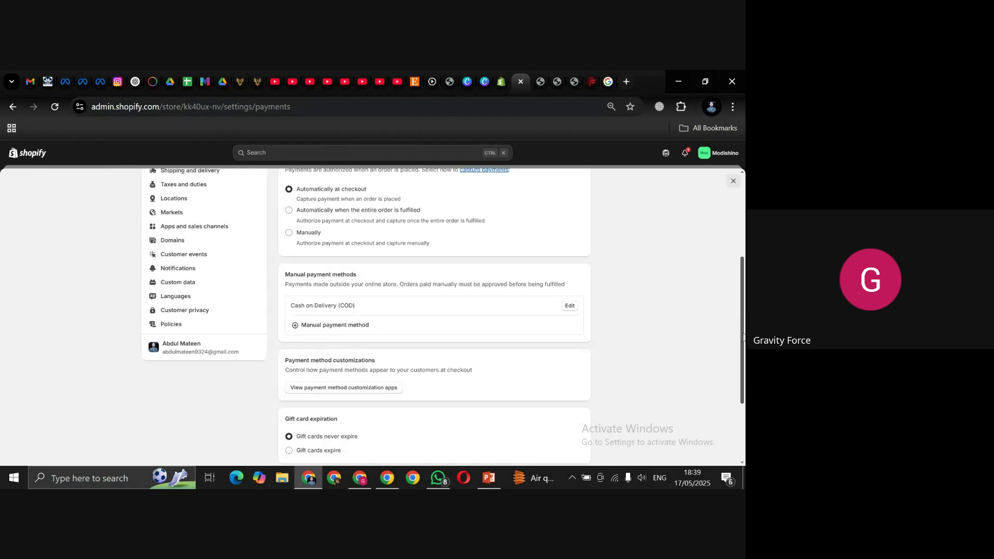
drag(744, 337, 744, 370)
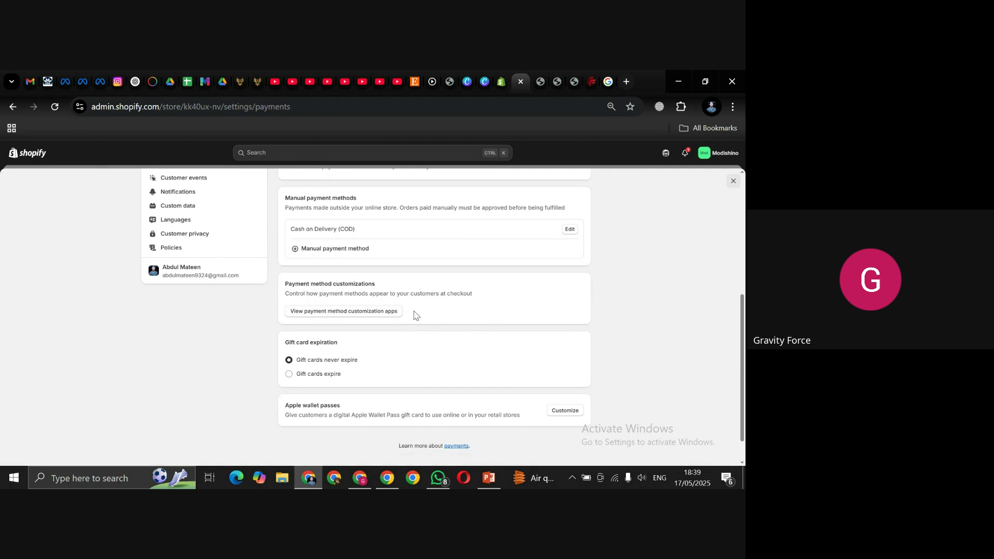
drag(743, 307, 743, 189)
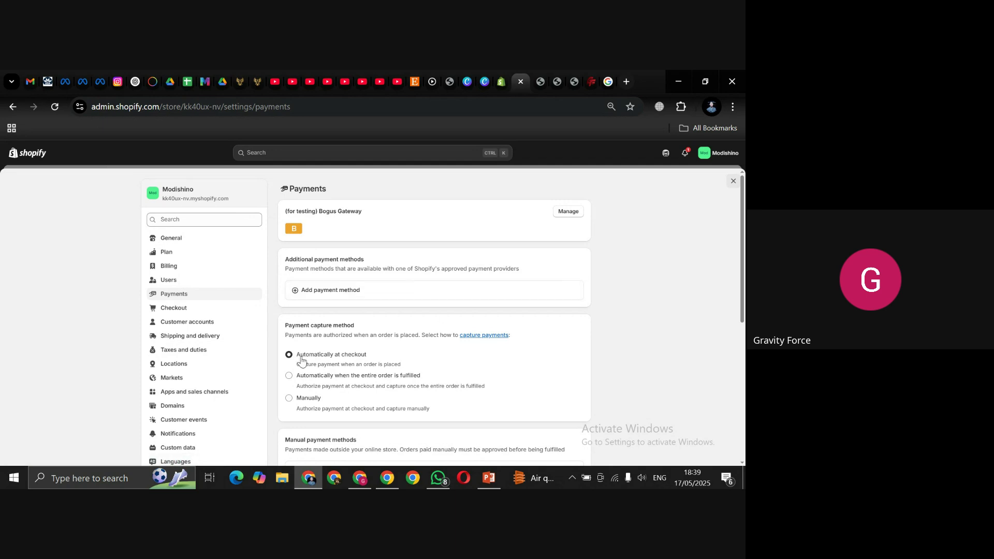
Step: Open Shipping and delivery and review the Domestic and International general shipping rates
click(177, 338)
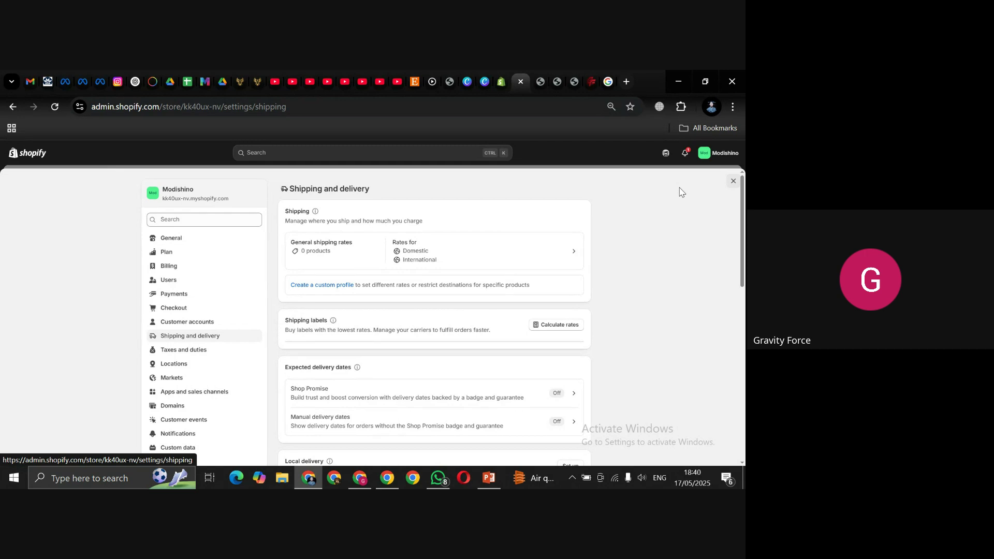
mouse_move(743, 186)
mouse_down()
mouse_move(742, 206)
mouse_move(743, 189)
mouse_up()
scroll(328, 309, down, 1)
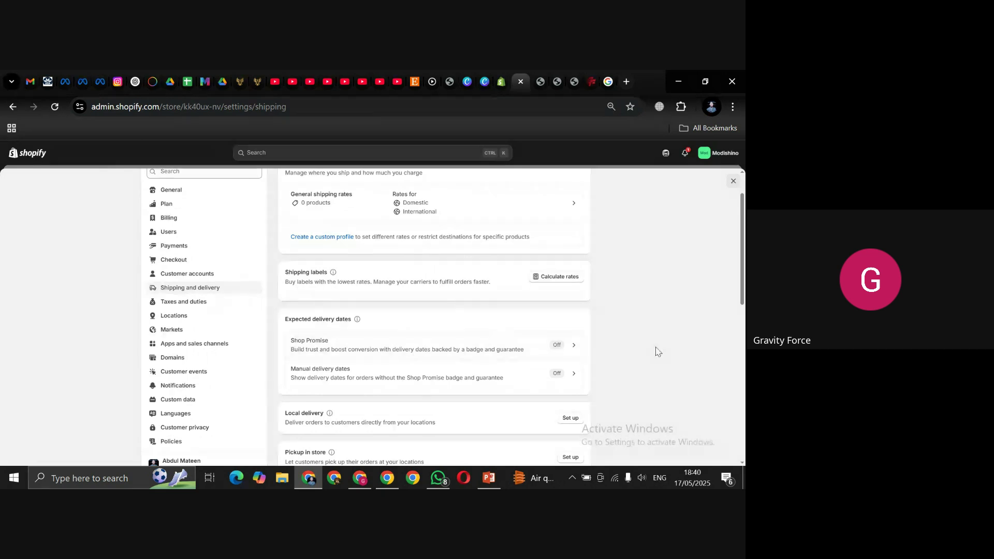
drag(743, 250, 743, 295)
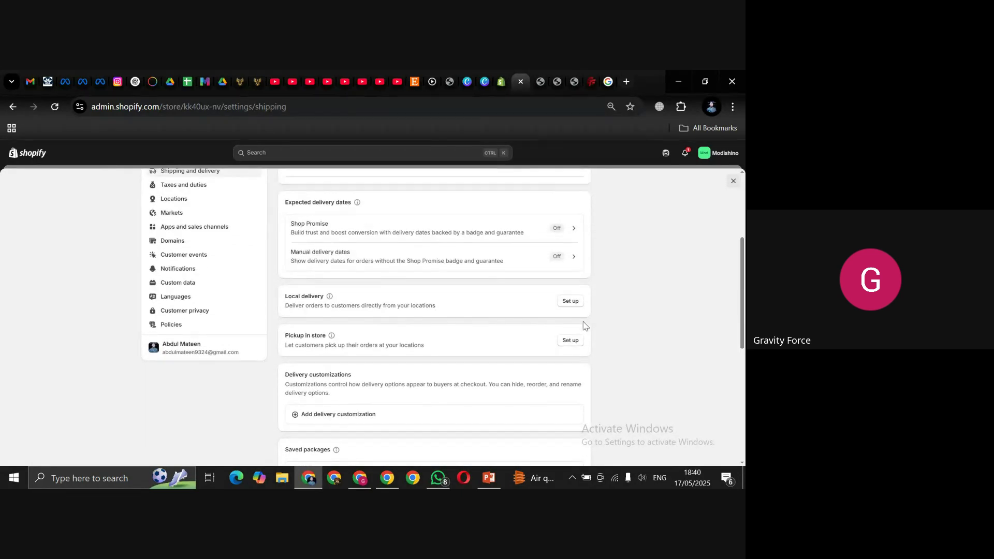
Step: Switch on local delivery for Shop location and edit its 10km Local Delivery zone
click(570, 303)
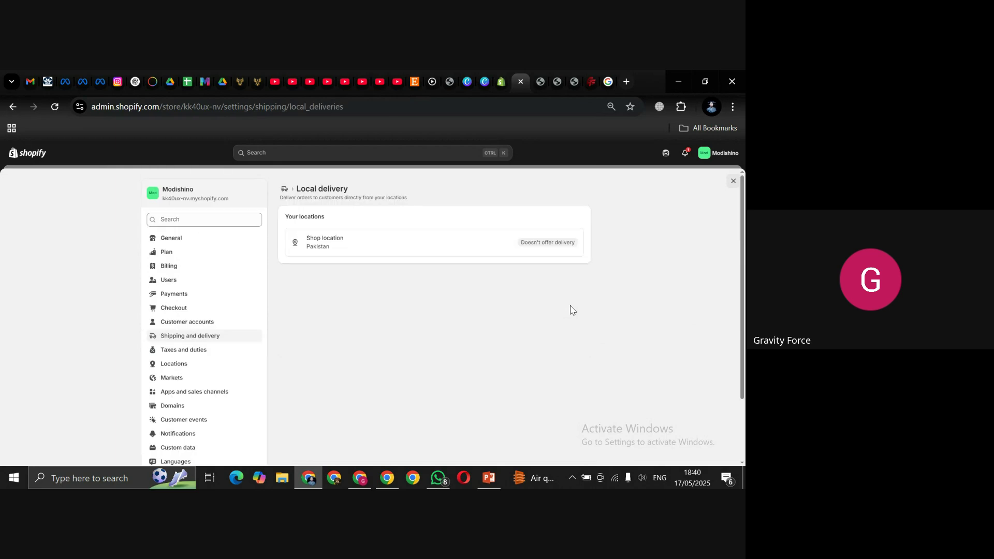
click(405, 248)
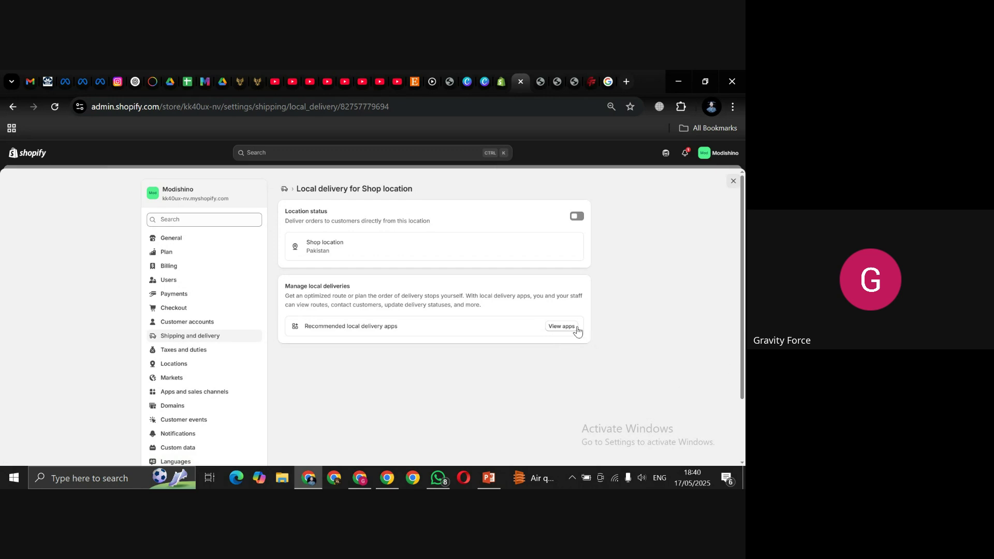
click(576, 215)
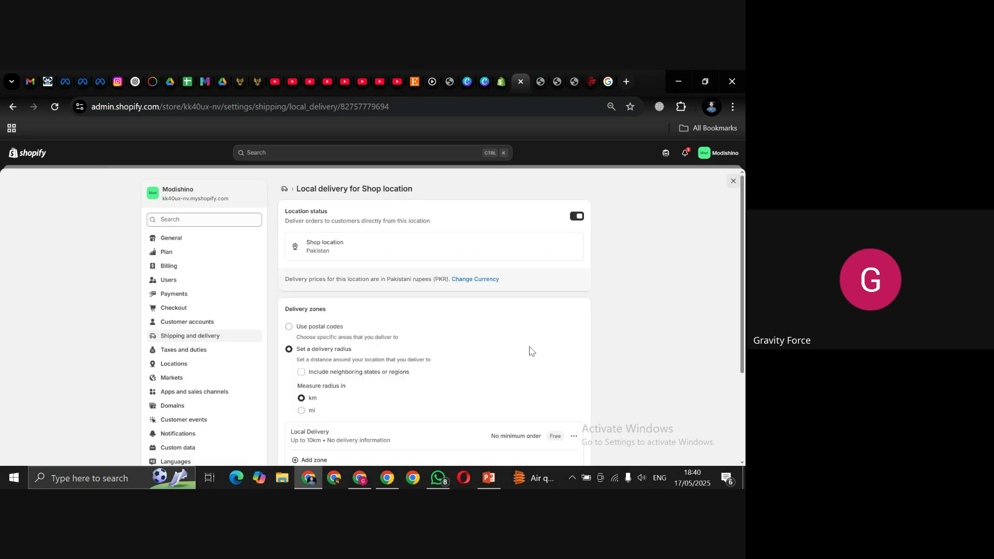
scroll(742, 240, down, 2)
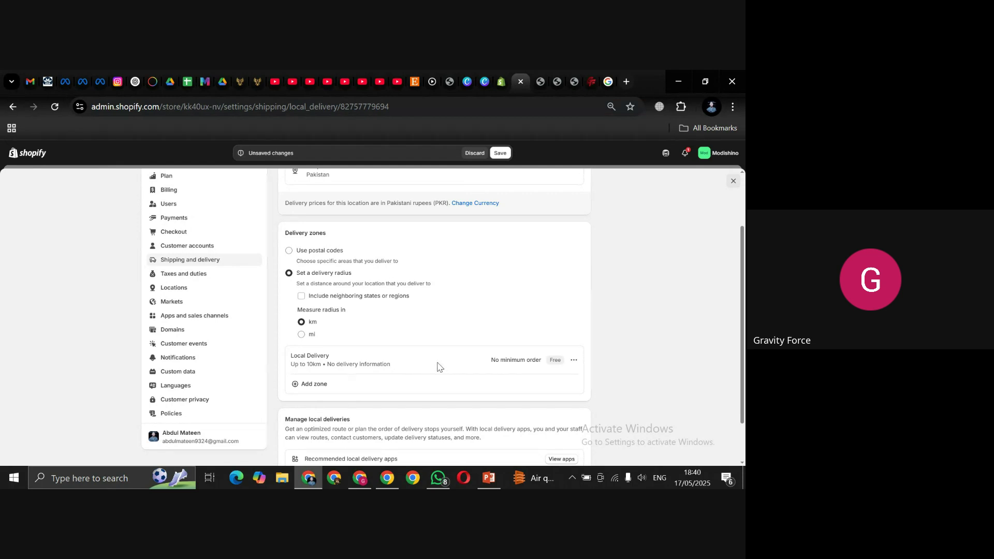
click(574, 360)
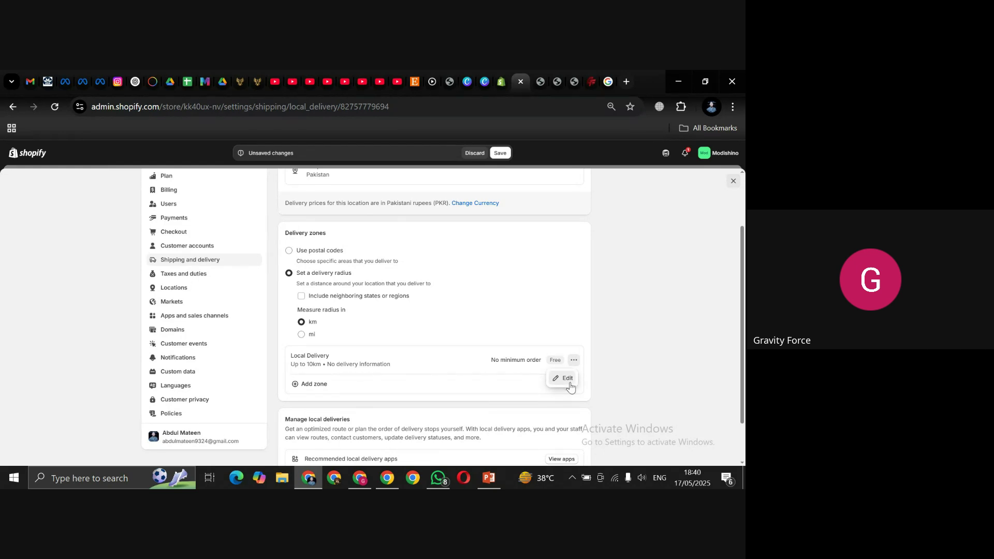
click(567, 382)
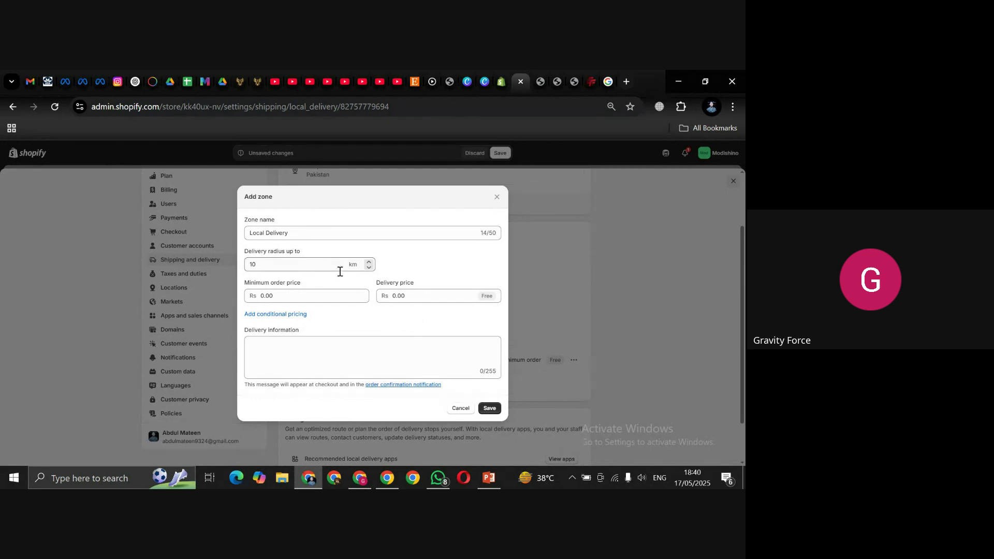
Step: Set the zone's minimum order to 150 and delivery price to 250, and save it
click(304, 296)
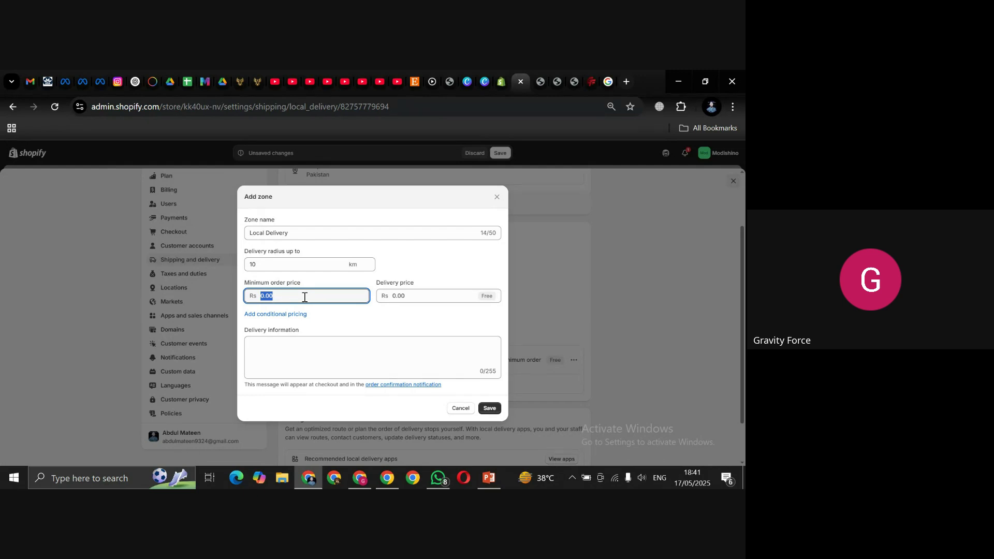
text(150)
click(415, 299)
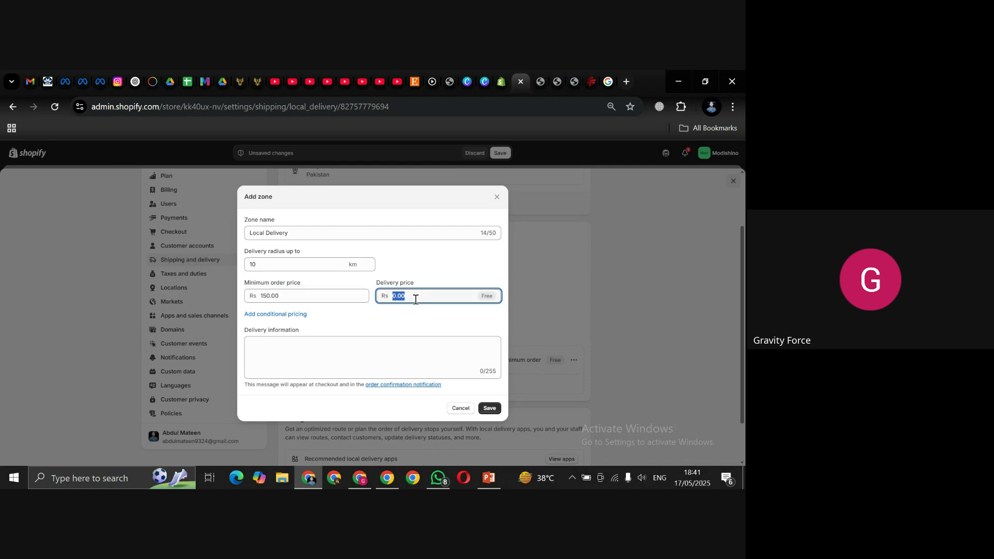
text(250)
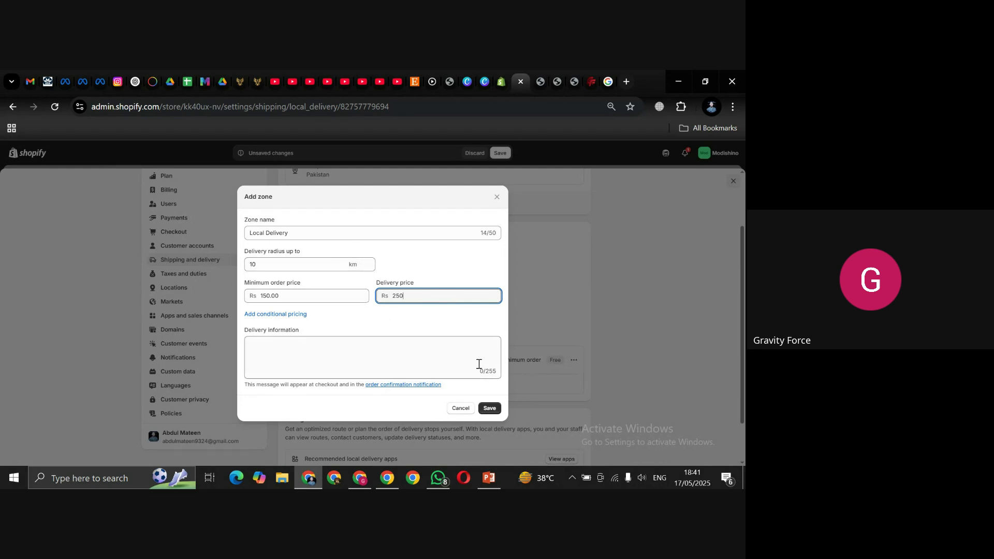
click(489, 408)
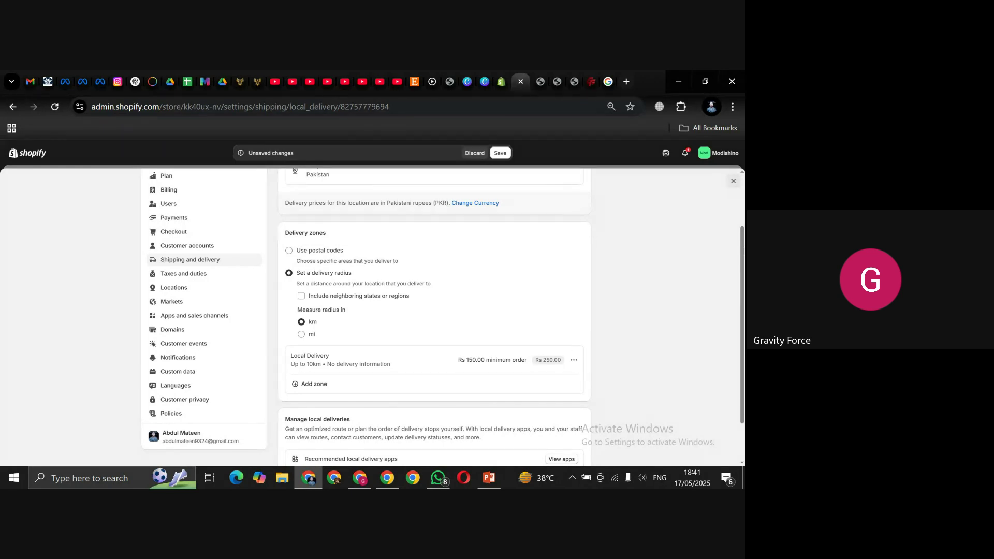
scroll(741, 256, down, 2)
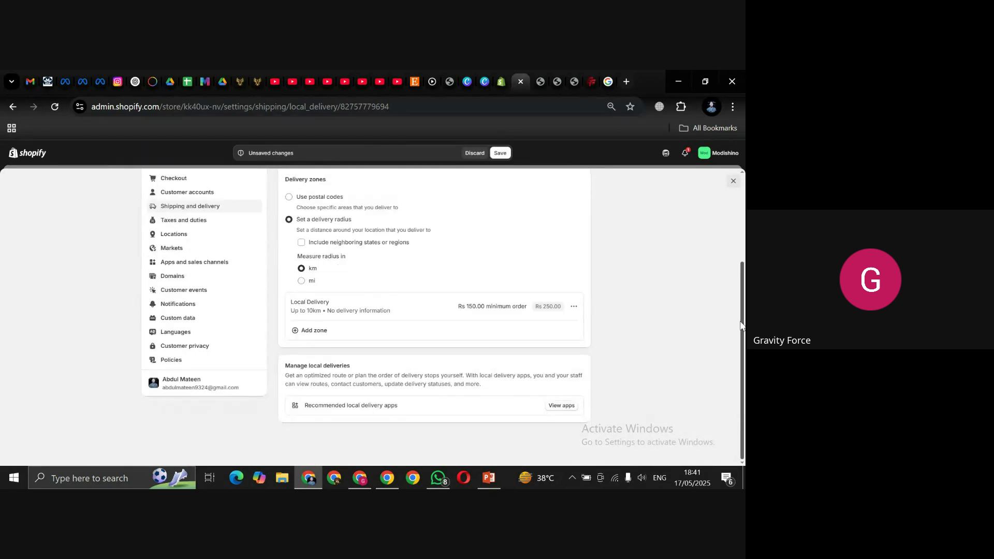
Step: Add a new delivery zone named USA reaching 25 km
click(302, 336)
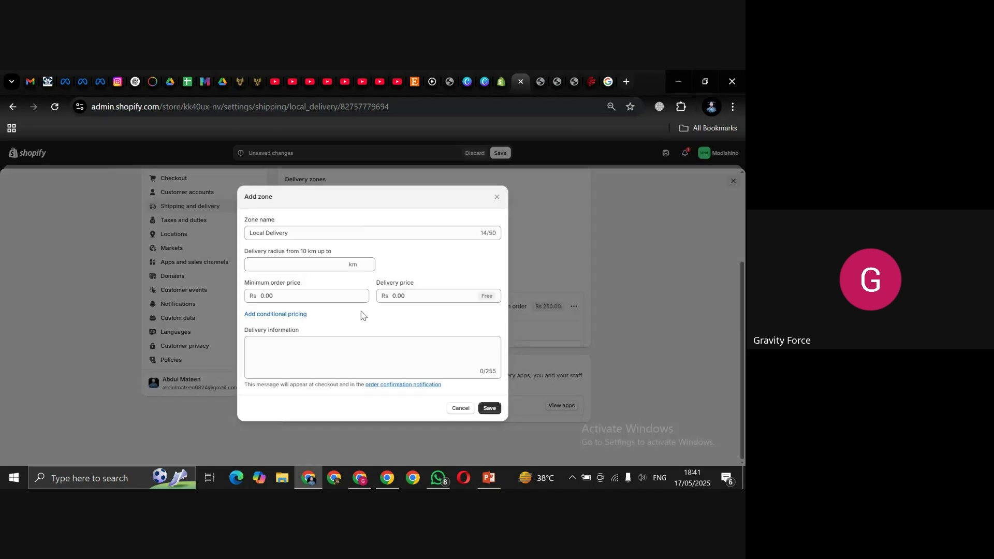
click(299, 235)
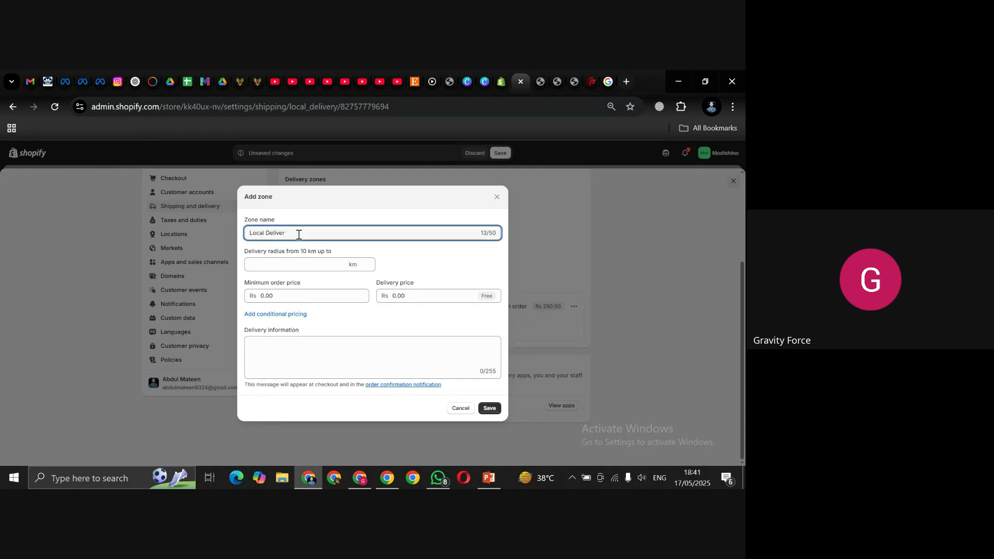
key(BackSpace)
key(BackSpace)
key(BackSpace)
key(BackSpace)
key(BackSpace)
key(BackSpace)
key(BackSpace)
key(BackSpace)
key(BackSpace)
key(BackSpace)
key(BackSpace)
text(USA)
click(271, 265)
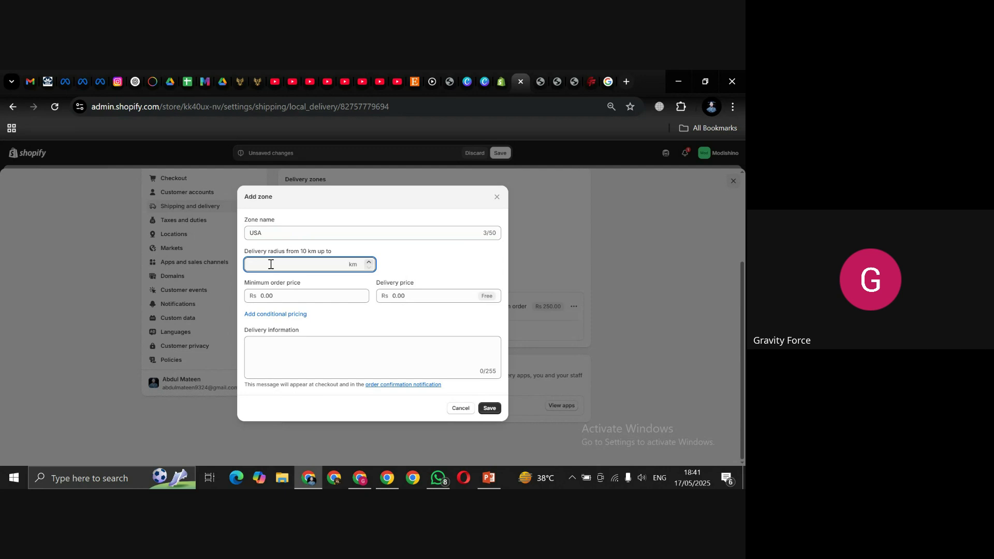
text(25)
Step: Give the USA zone a Rs 5.00 minimum order and Rs 10.00 delivery price, and save it
click(270, 299)
text(5)
click(400, 295)
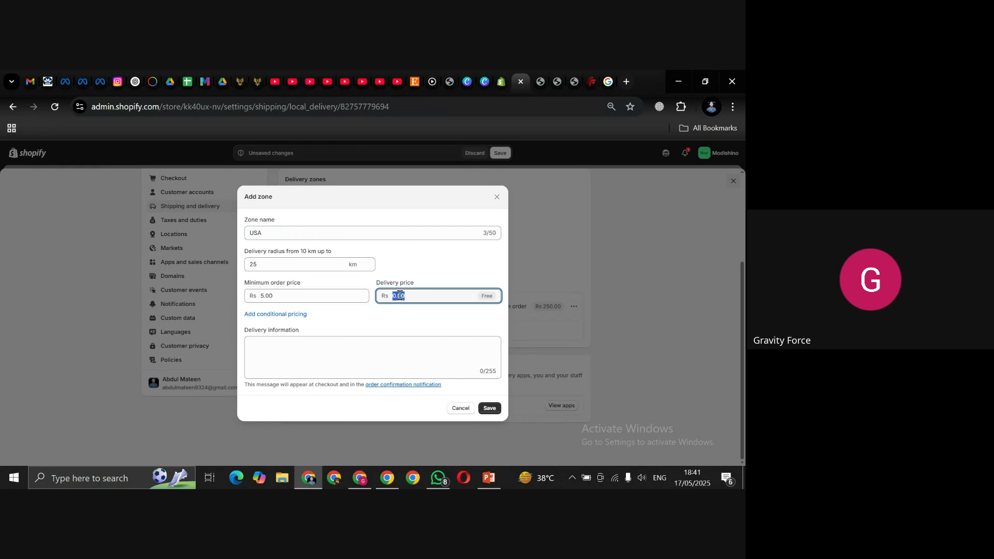
text(100)
key(BackSpace)
click(392, 329)
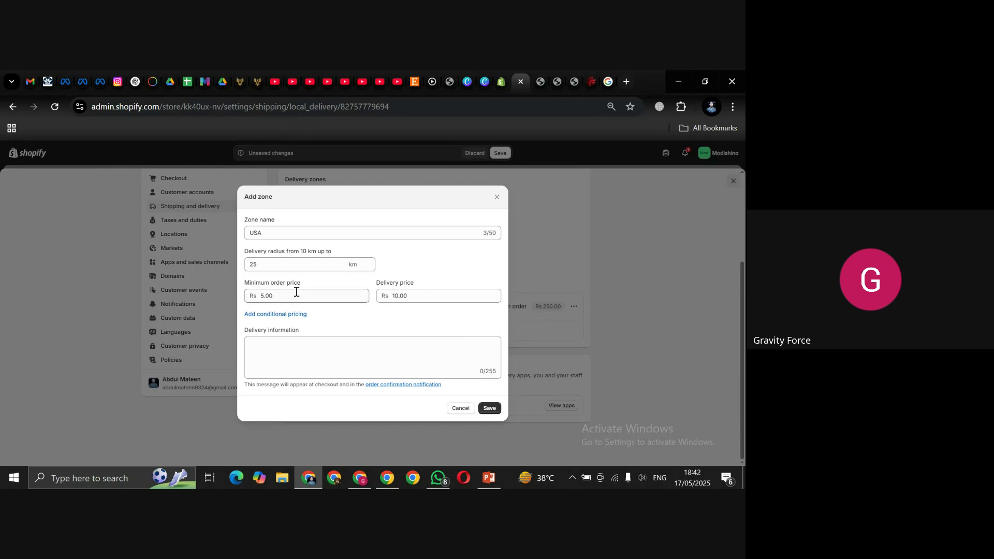
click(489, 408)
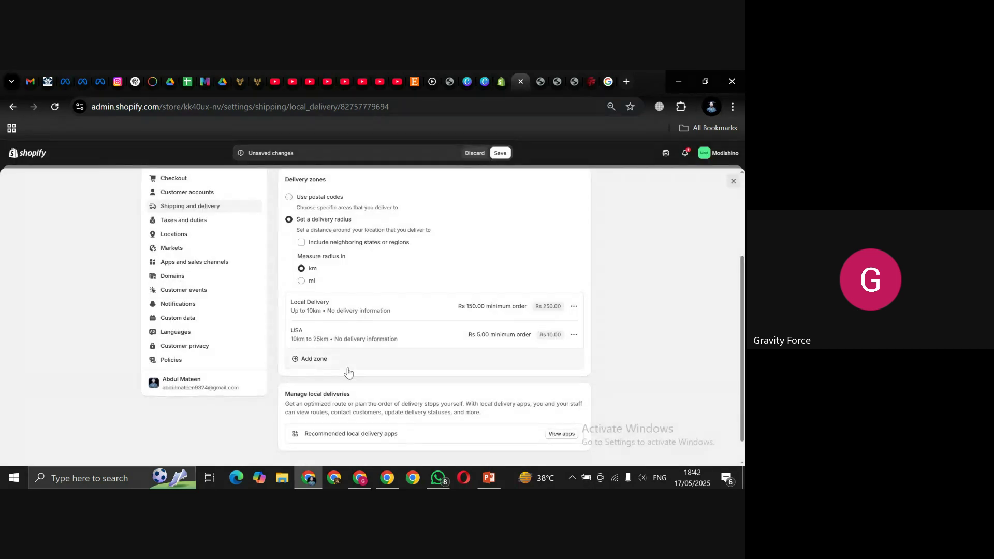
drag(743, 346, 744, 284)
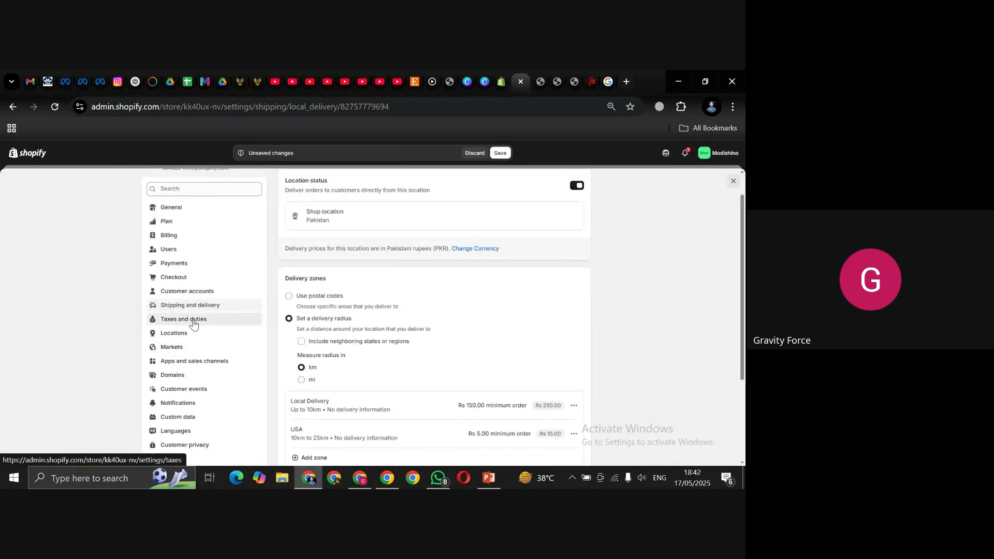
Step: Discard the local delivery changes and open the Pakistan region under Taxes and duties
click(473, 154)
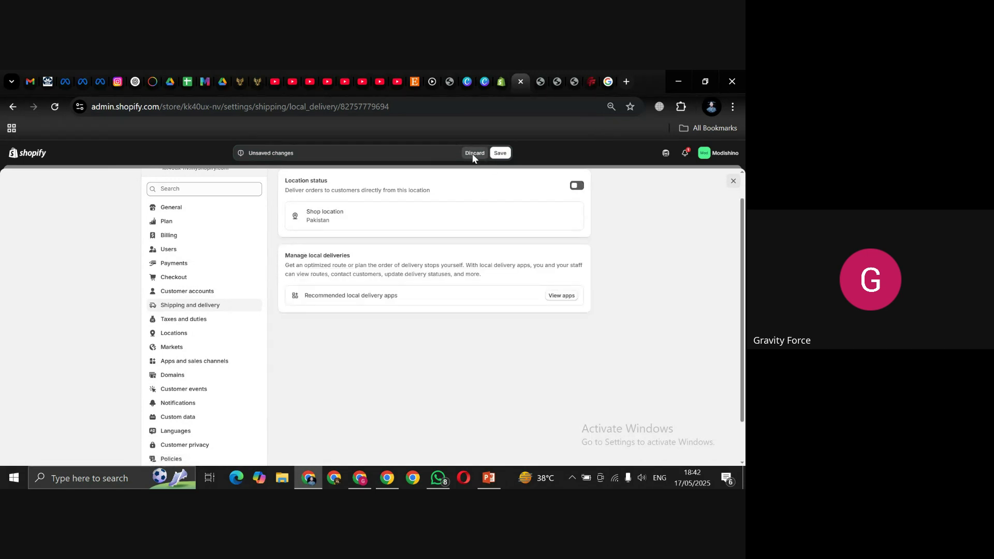
click(166, 307)
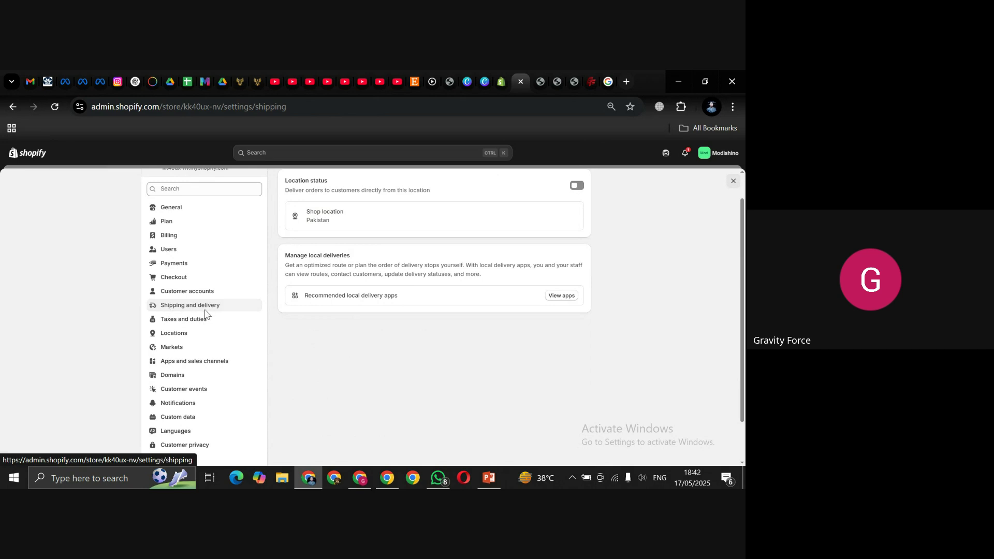
click(171, 350)
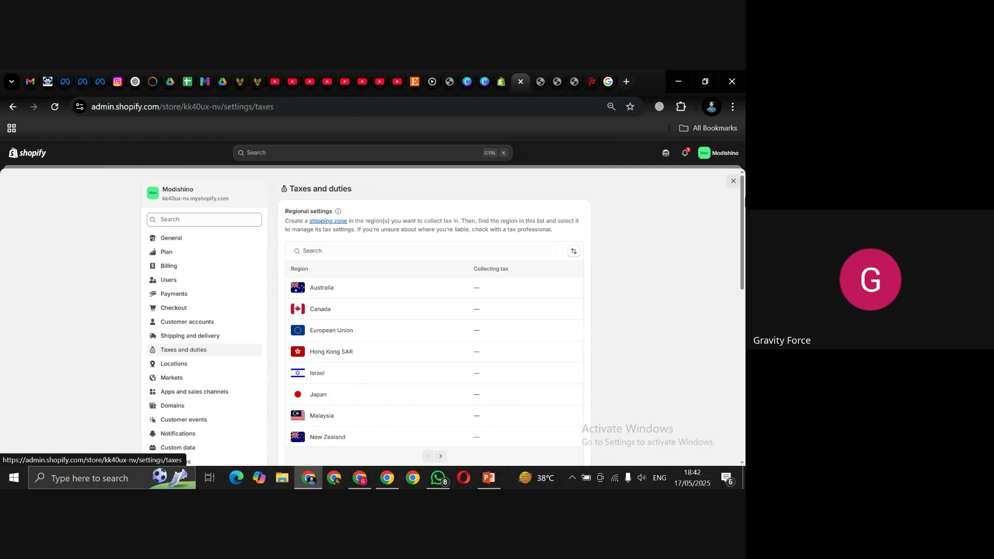
drag(740, 204, 742, 263)
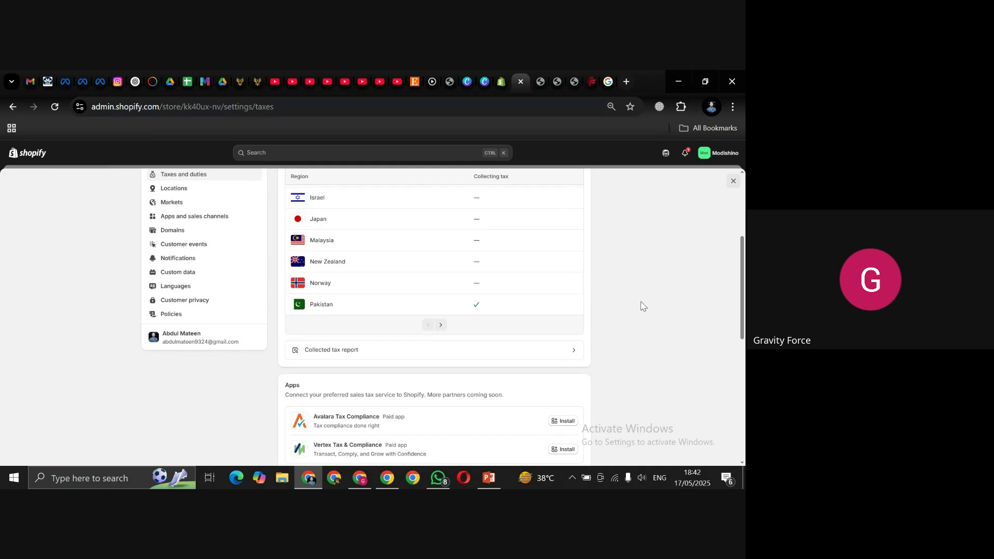
click(367, 309)
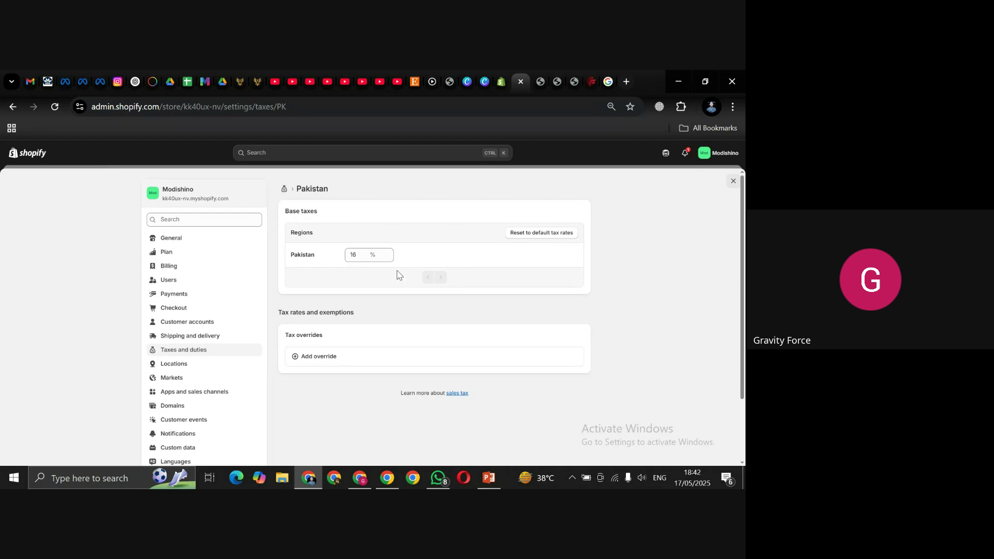
Step: Reset Pakistan's tax rates, save a 0% base rate, and begin adding a tax override
click(541, 233)
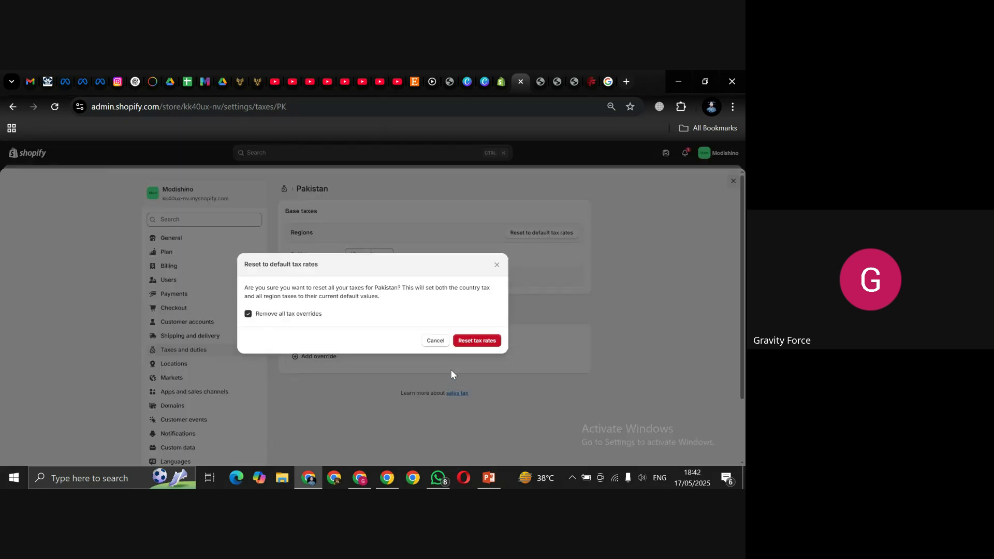
click(476, 341)
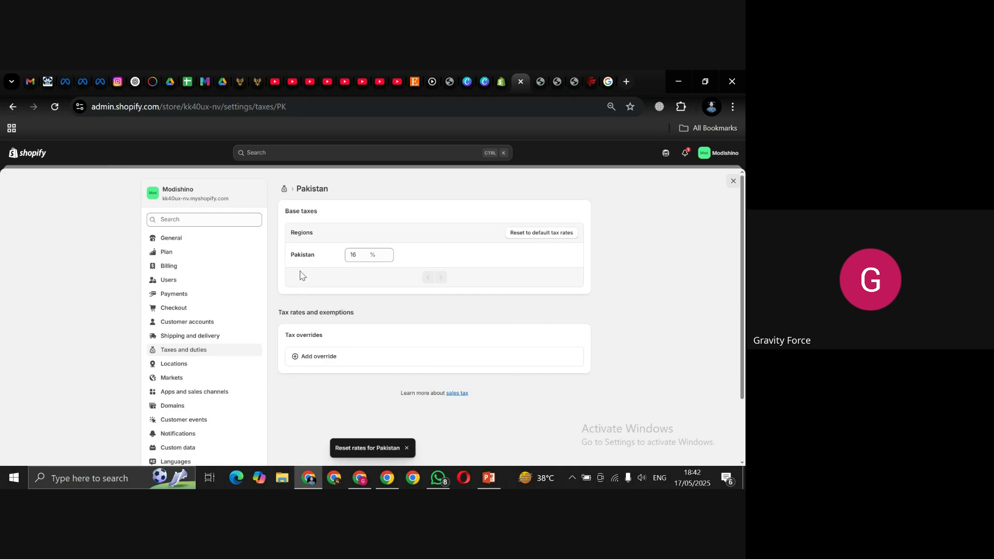
click(355, 255)
key(BackSpace)
key(BackSpace)
text(0)
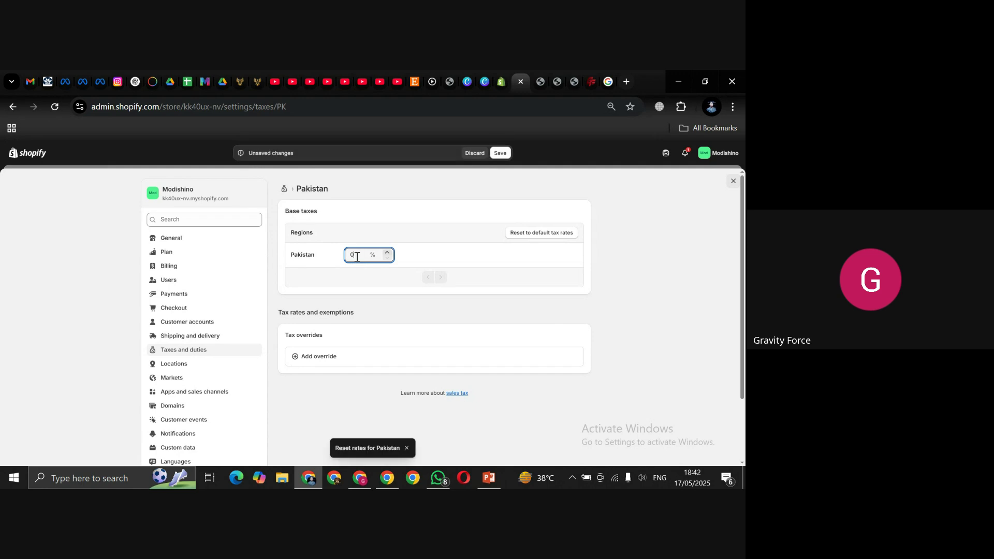
click(635, 280)
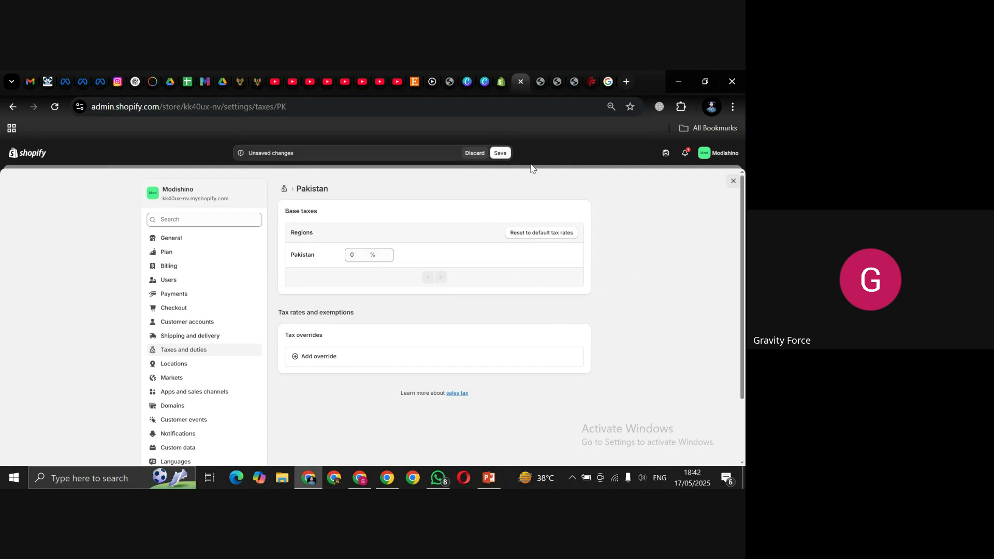
click(501, 154)
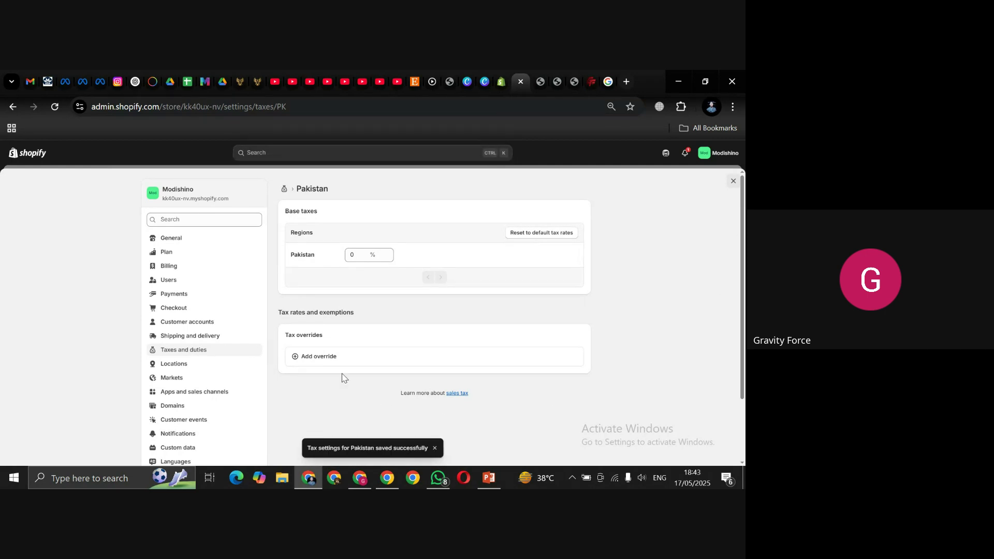
click(316, 358)
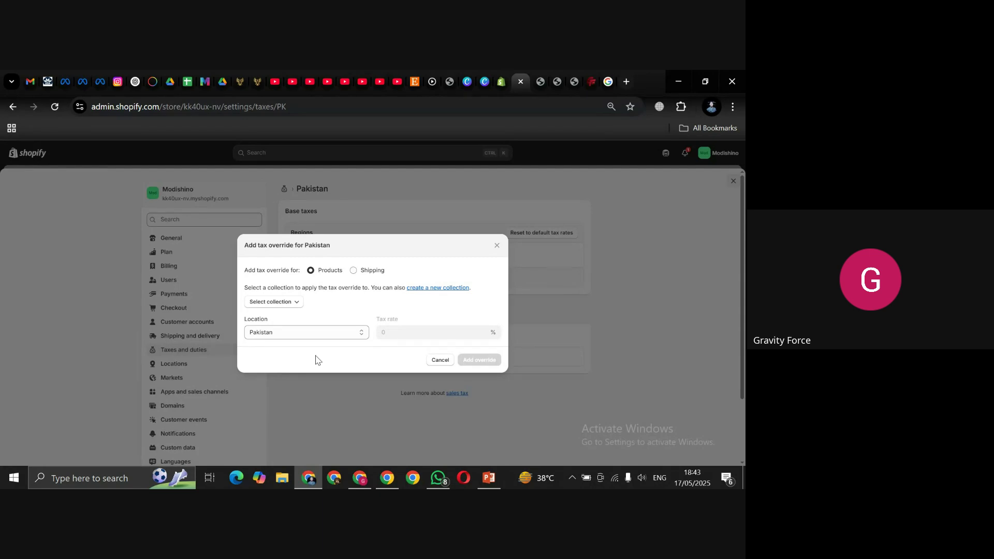
Step: Add a 10% Pakistan tax override for products in the Activewear collection
click(298, 306)
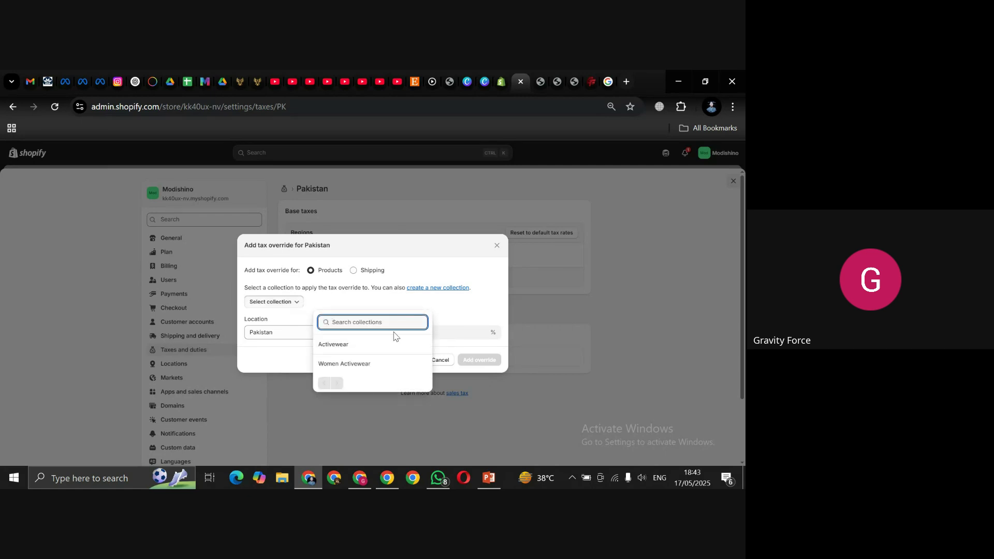
click(357, 349)
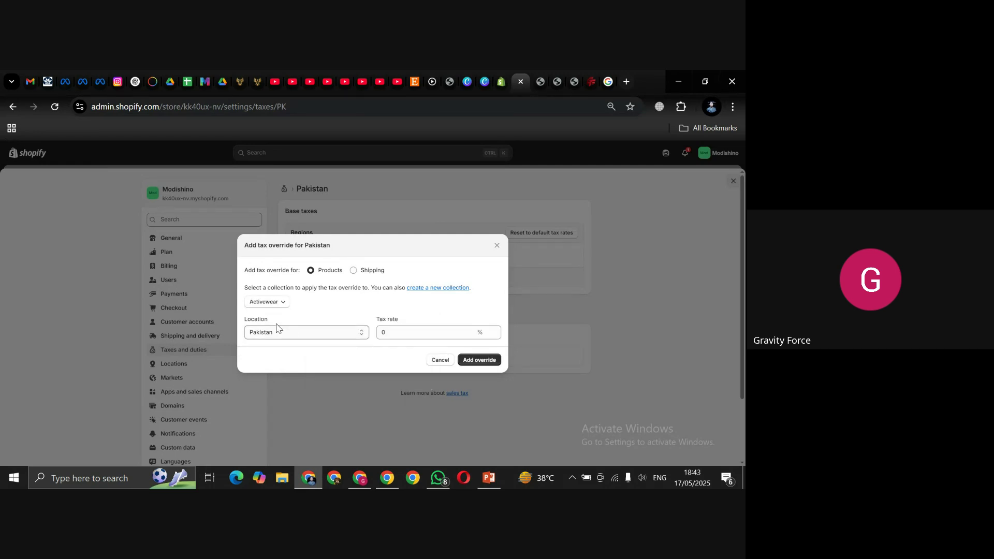
click(397, 333)
text(10)
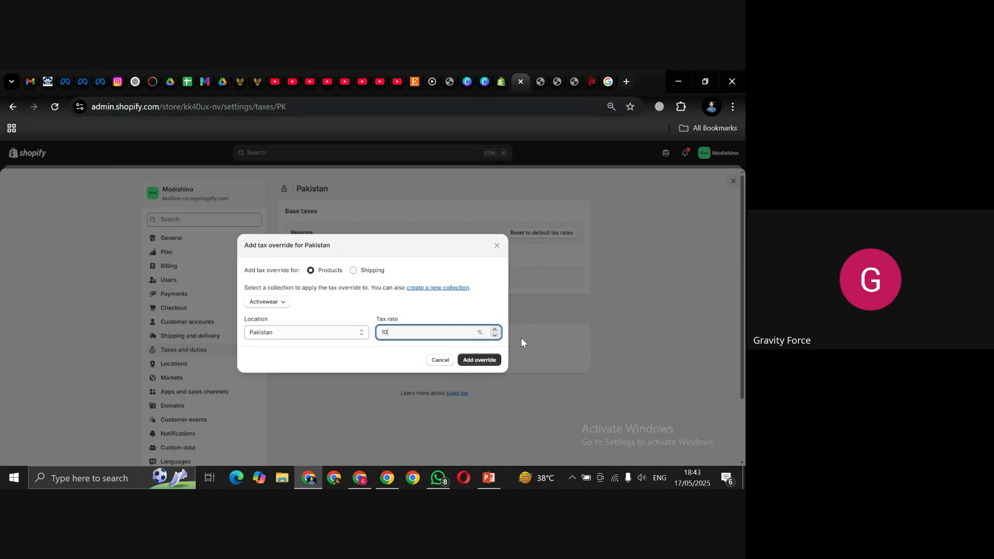
click(489, 359)
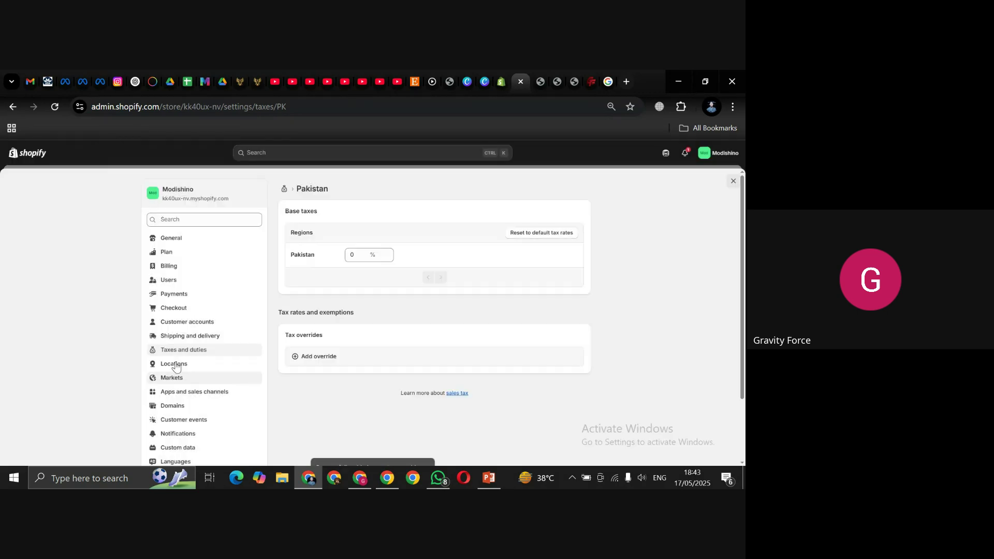
Step: Check the 10% Activewear override under Product overrides, then close Settings
scroll(745, 340, down, 2)
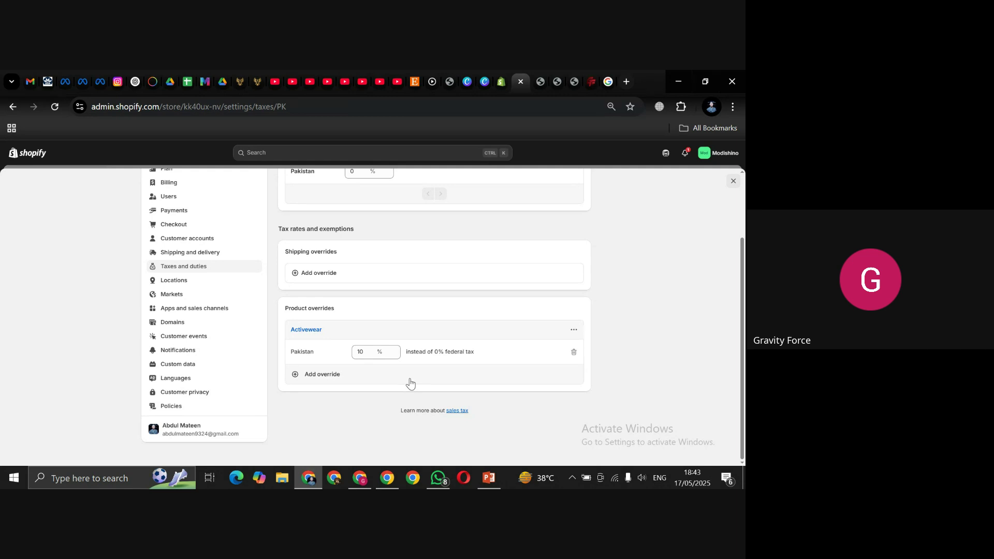
drag(744, 269, 743, 191)
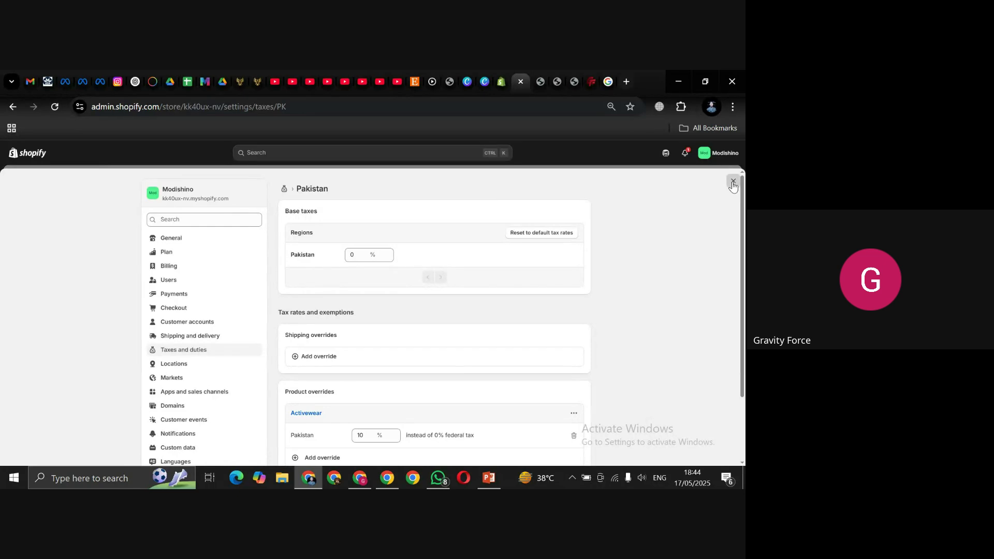
click(733, 182)
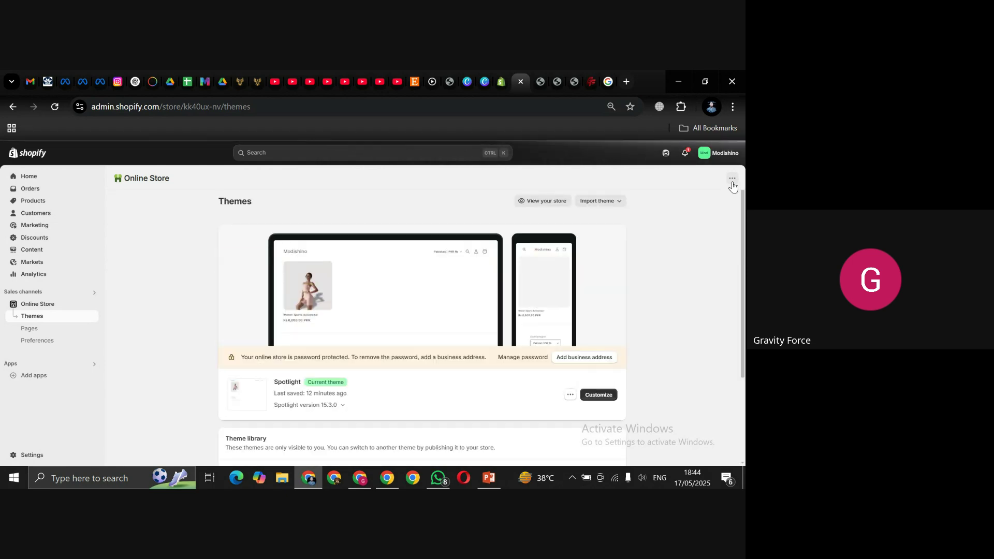
Step: Stop presenting in Google Meet and bring the blank 960 × 540 Paint canvas forward
click(361, 482)
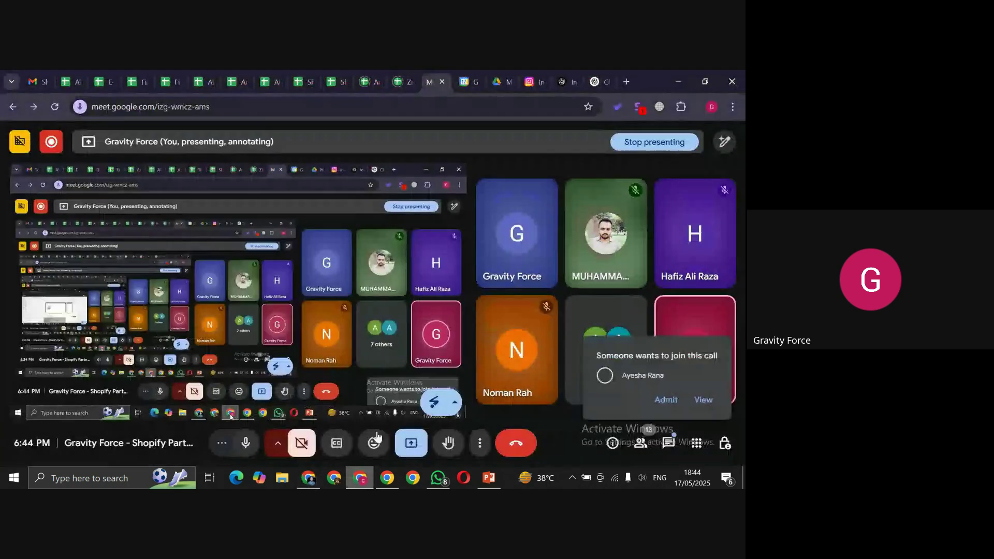
click(405, 443)
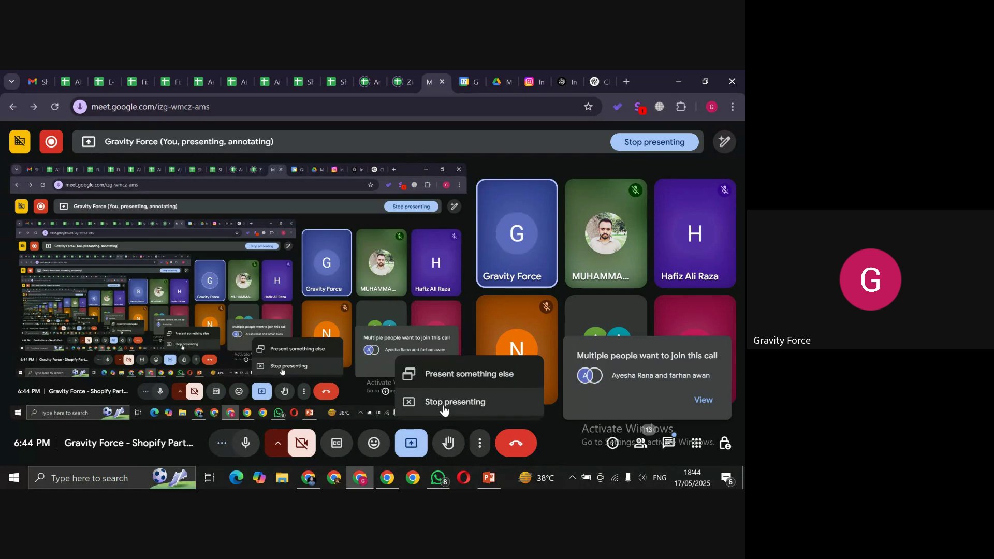
click(443, 409)
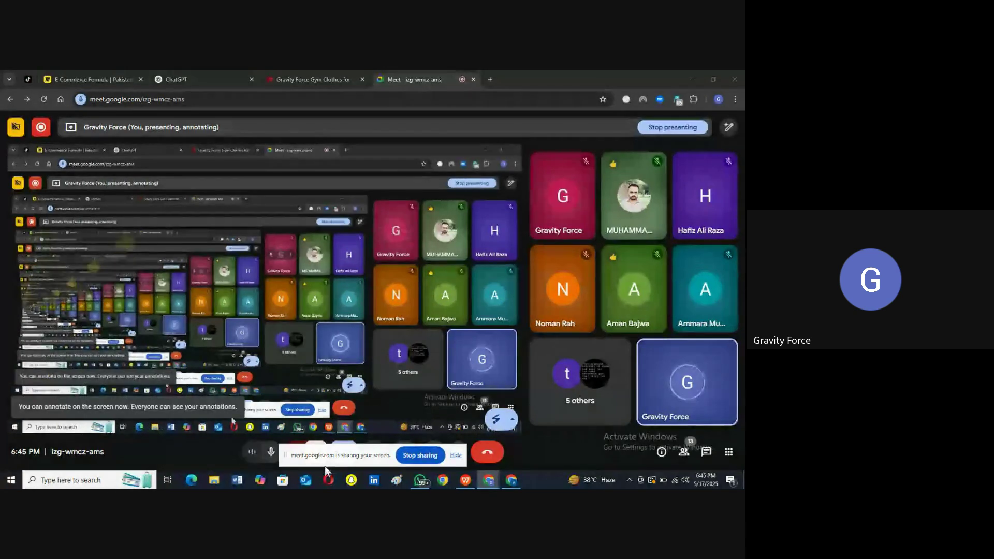
click(396, 481)
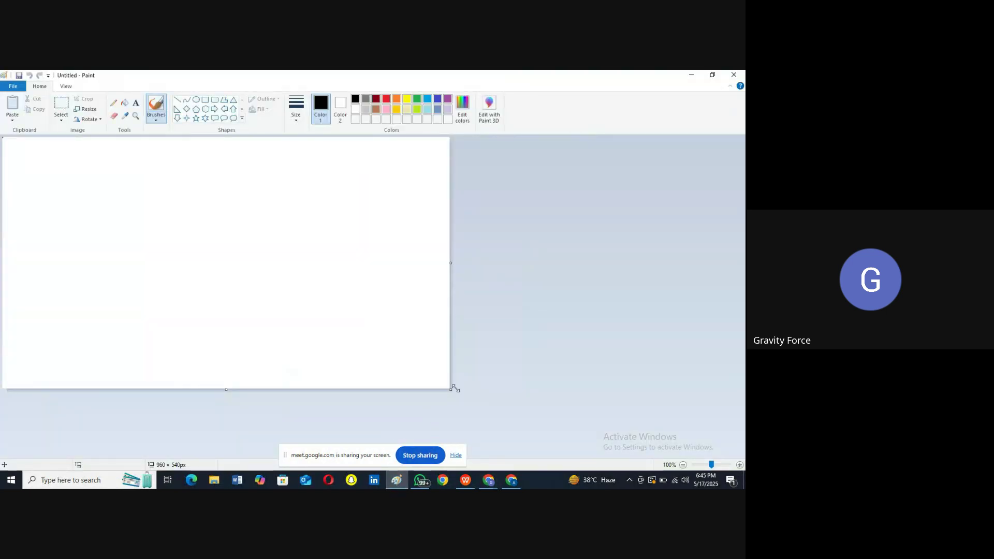
Step: Enlarge the Paint canvas to 1587 × 678 px, then switch to the Gravity Force Men's page
drag(450, 388, 741, 454)
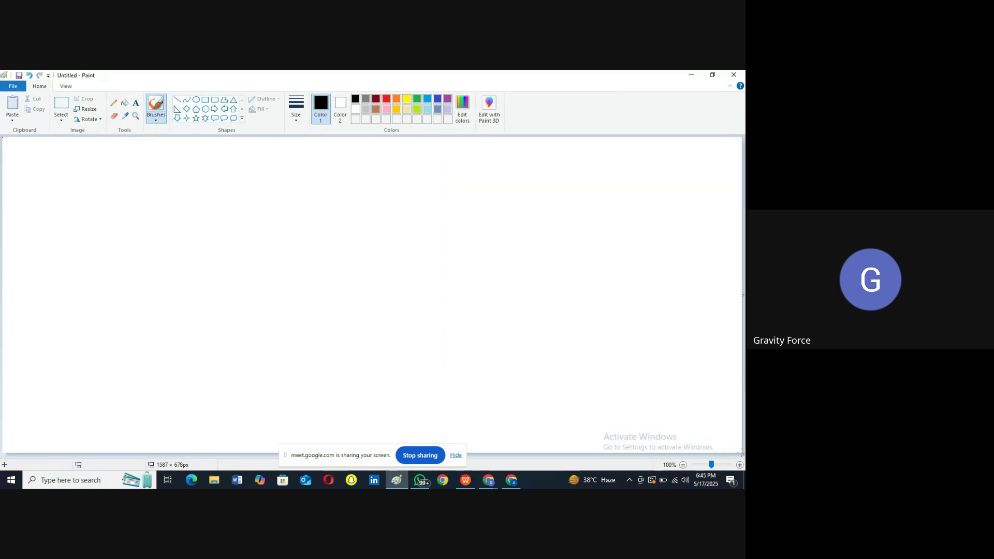
click(694, 76)
click(301, 80)
scroll(139, 186, up, 10)
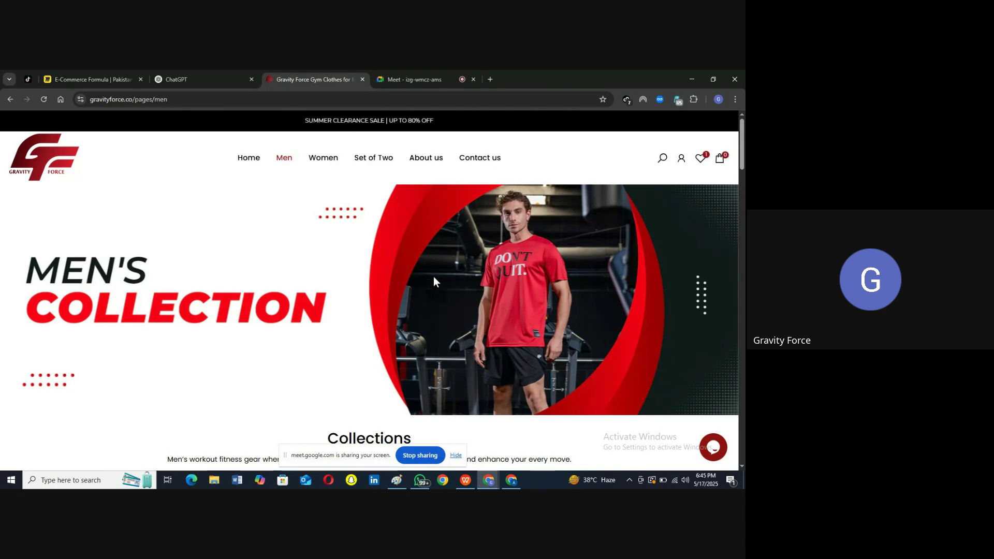
Step: Scroll through the Gravity Force men's product rows and sale banner, then return to Paint
scroll(434, 281, down, 10)
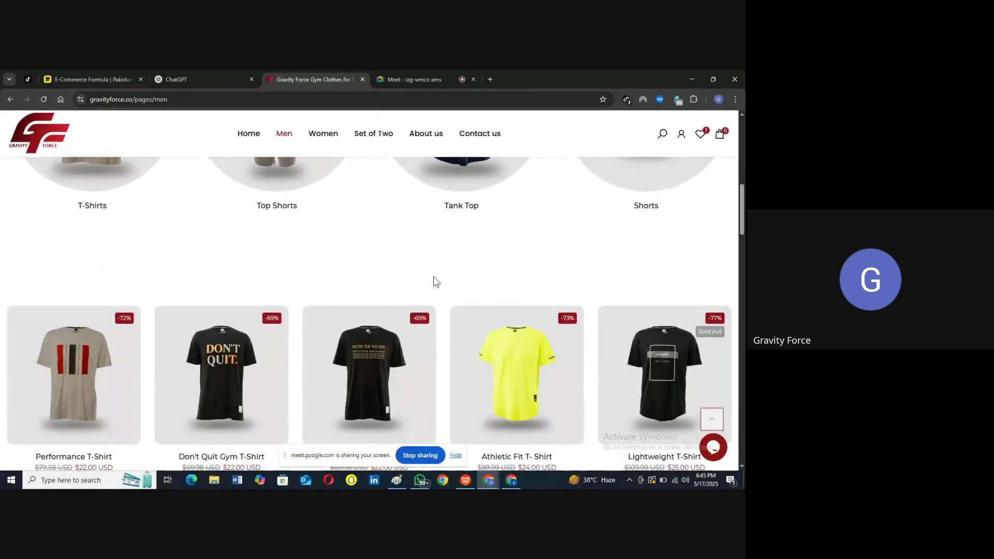
scroll(433, 276, down, 3)
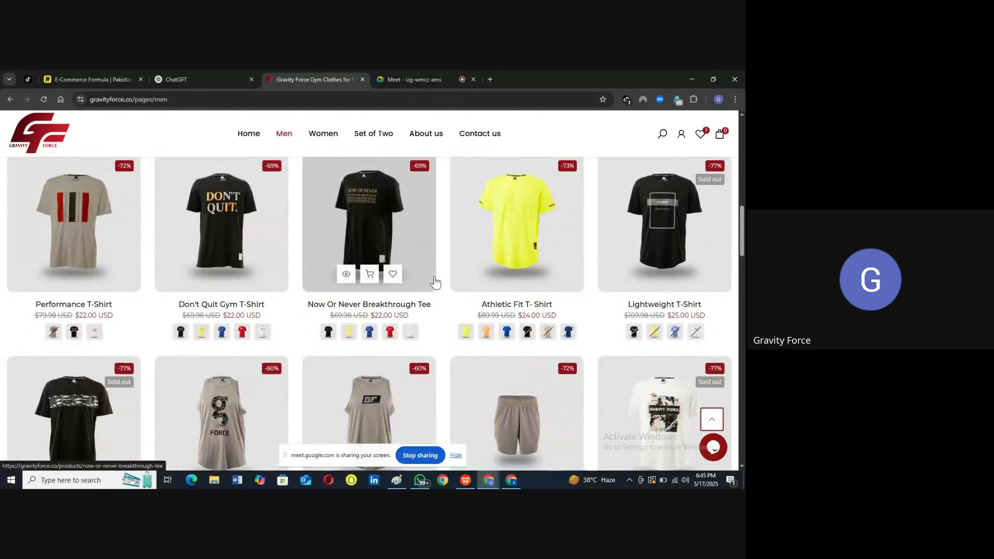
scroll(434, 282, down, 5)
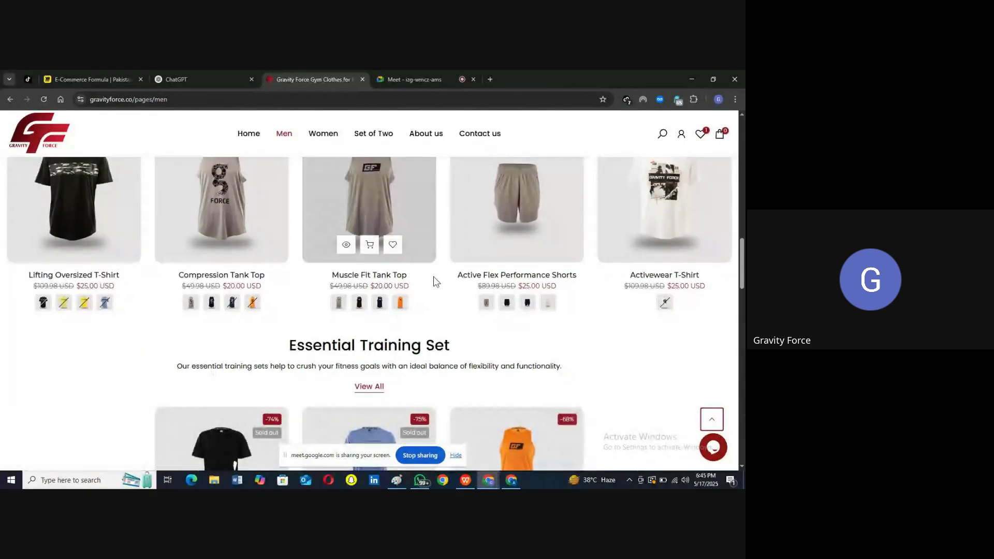
scroll(433, 276, down, 9)
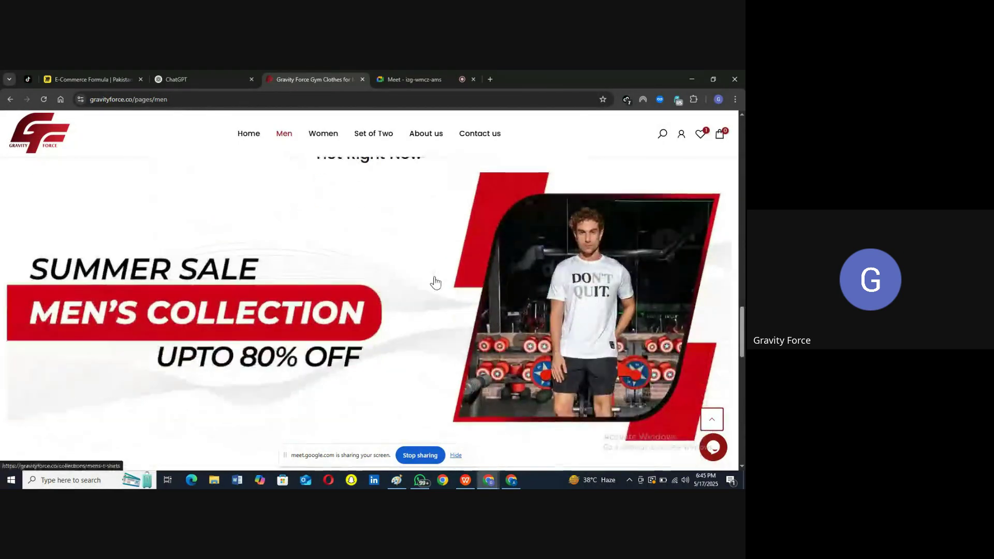
scroll(434, 282, down, 5)
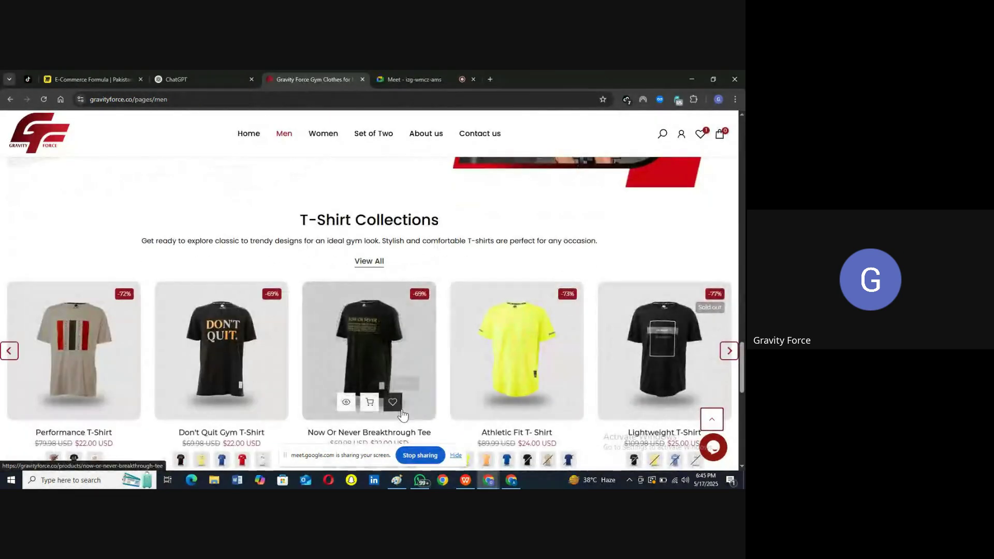
click(397, 480)
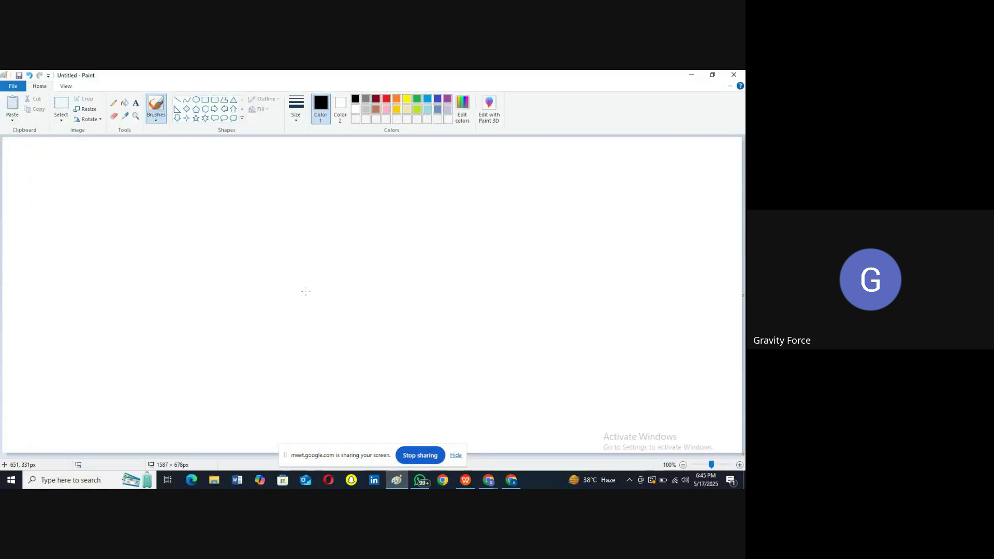
Step: Draw a 1010 × 75 px header rectangle across the canvas top, then minimize Paint
click(200, 100)
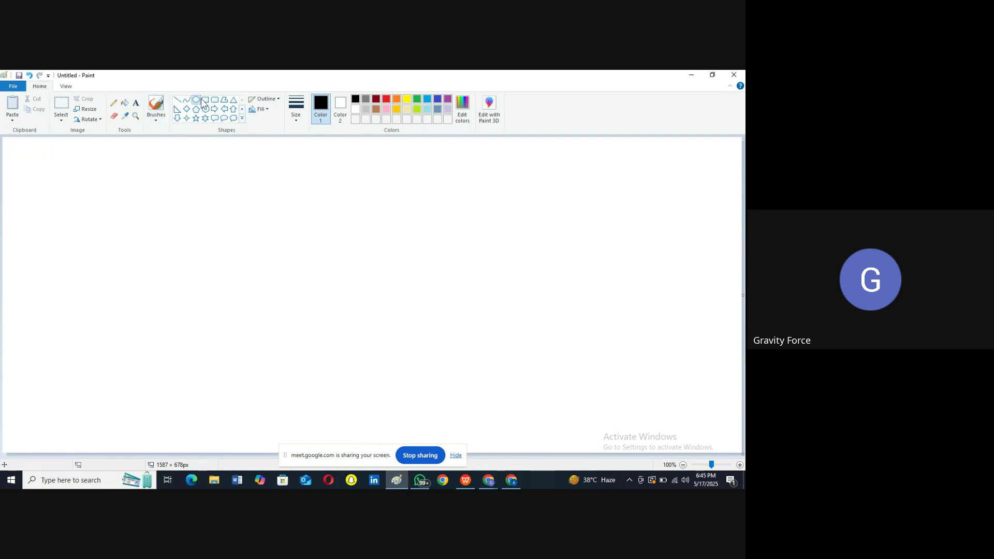
click(206, 100)
drag(173, 141, 645, 177)
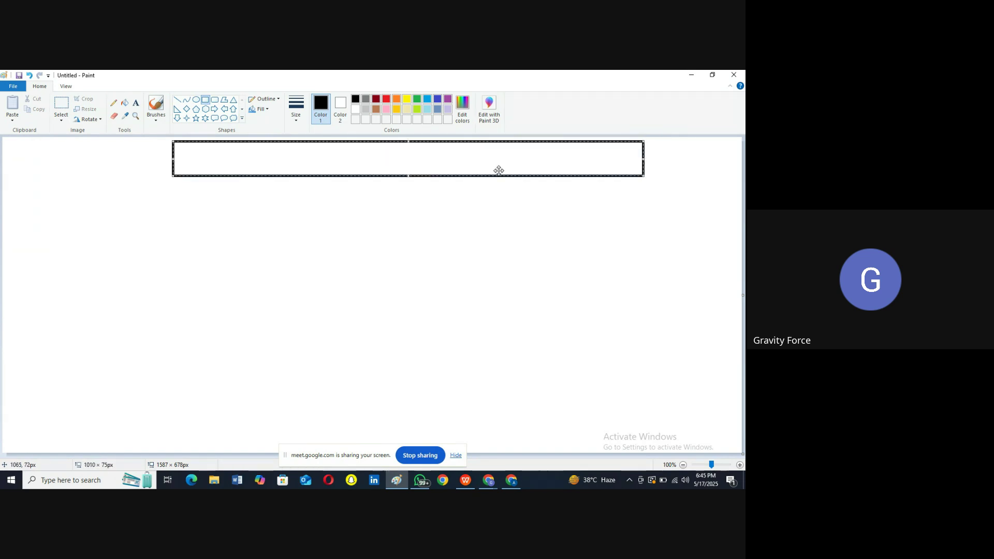
click(691, 74)
scroll(270, 182, up, 15)
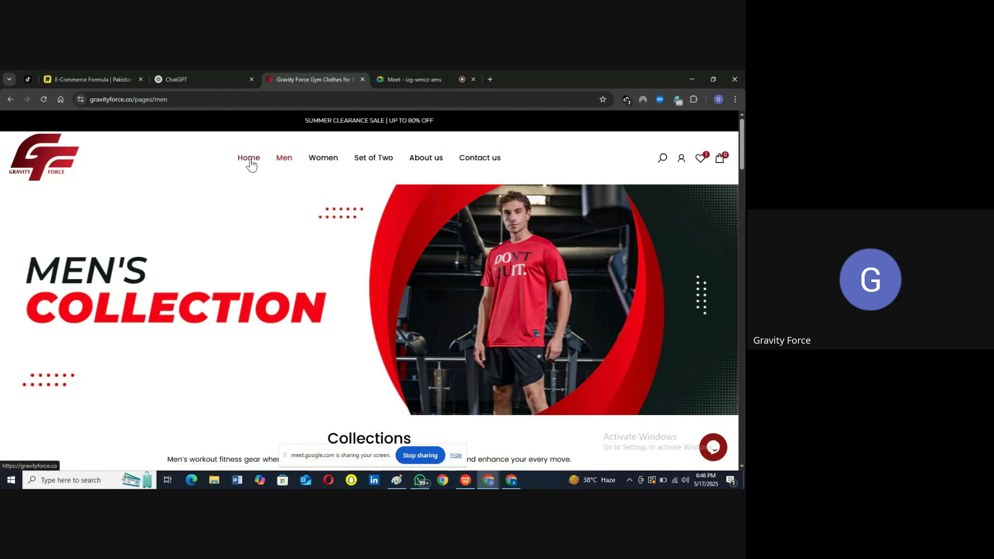
Step: Look over the site's Men and Set of Two menus, then bring Paint back
mouse_move(286, 163)
mouse_move(350, 161)
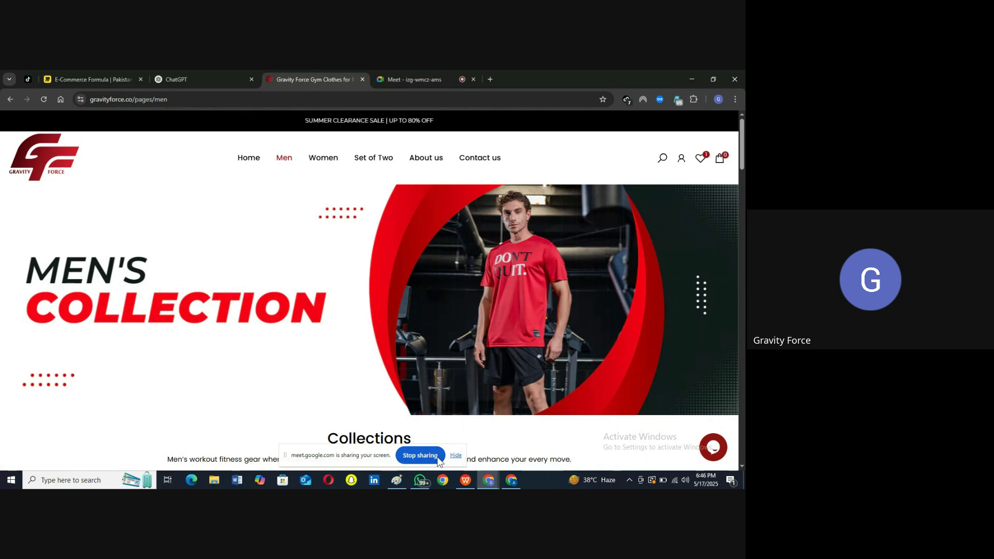
click(396, 480)
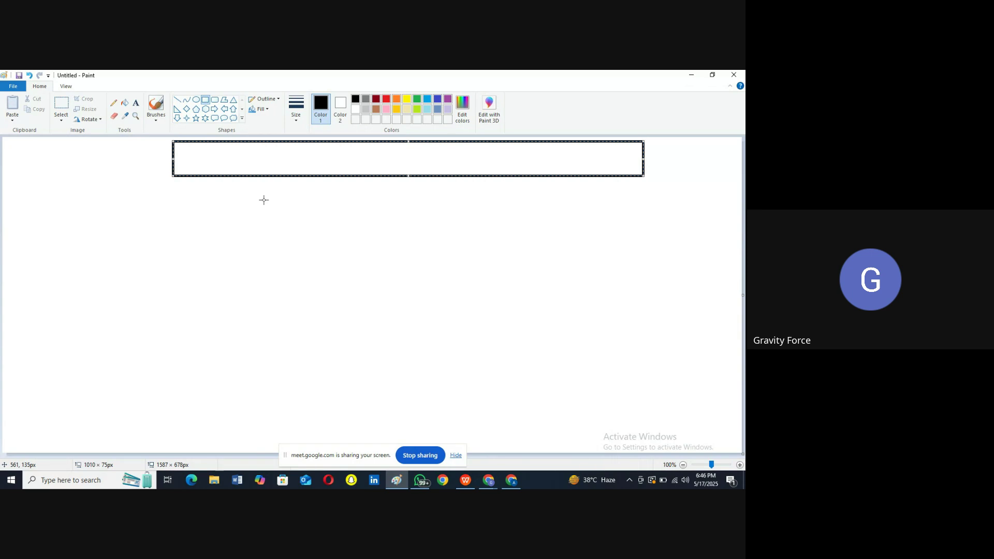
Step: Draw a taller rectangle under the top box and label them 'Header' and 'Slider'
click(206, 104)
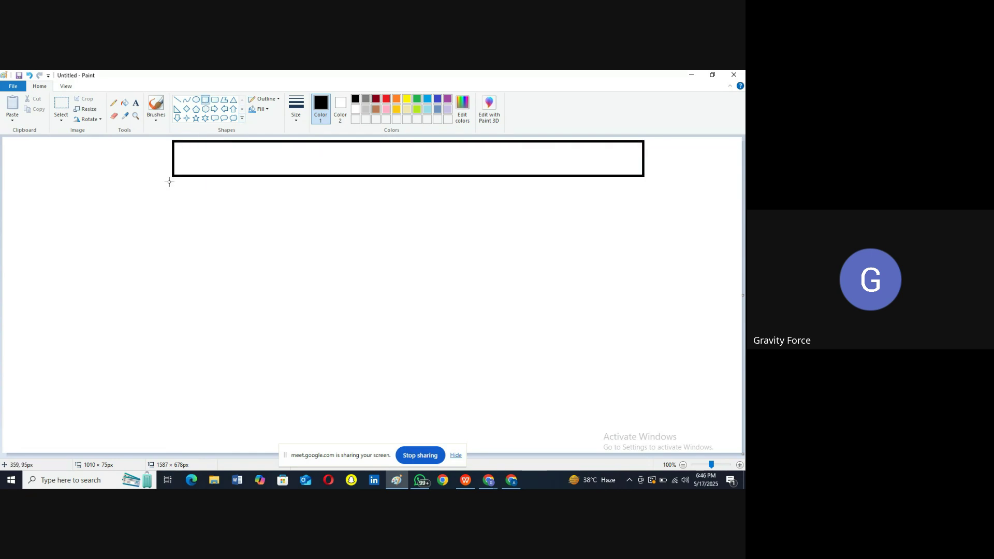
drag(173, 183, 646, 246)
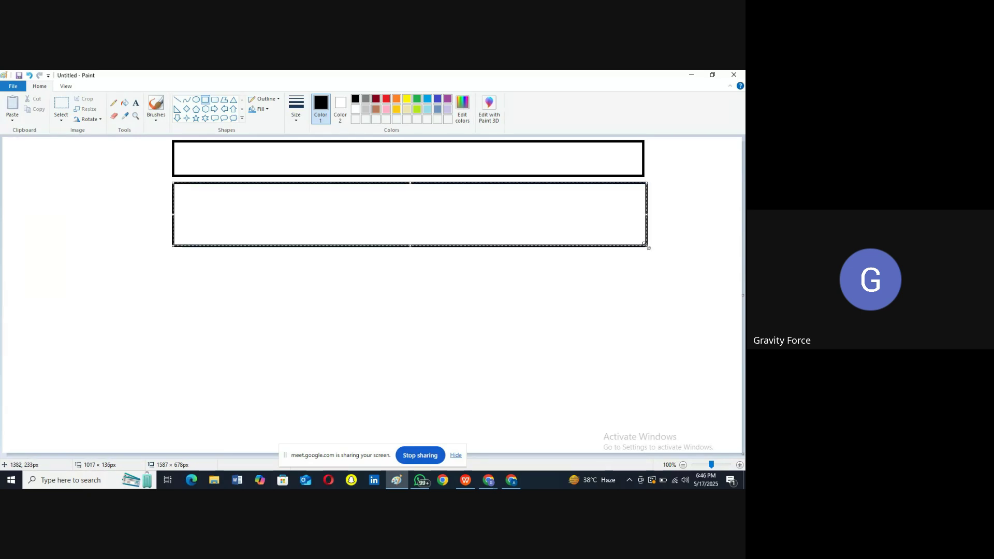
click(136, 107)
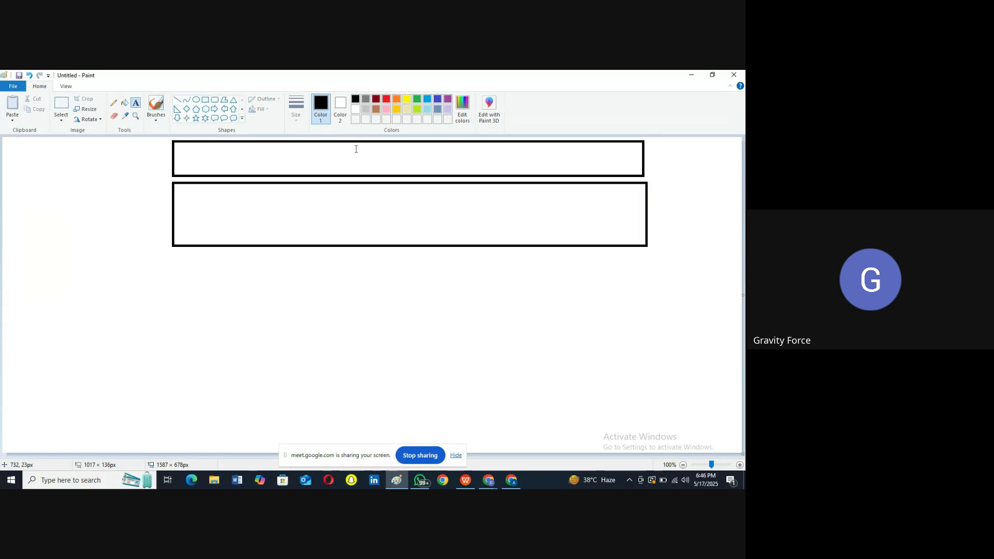
click(404, 151)
text(H)
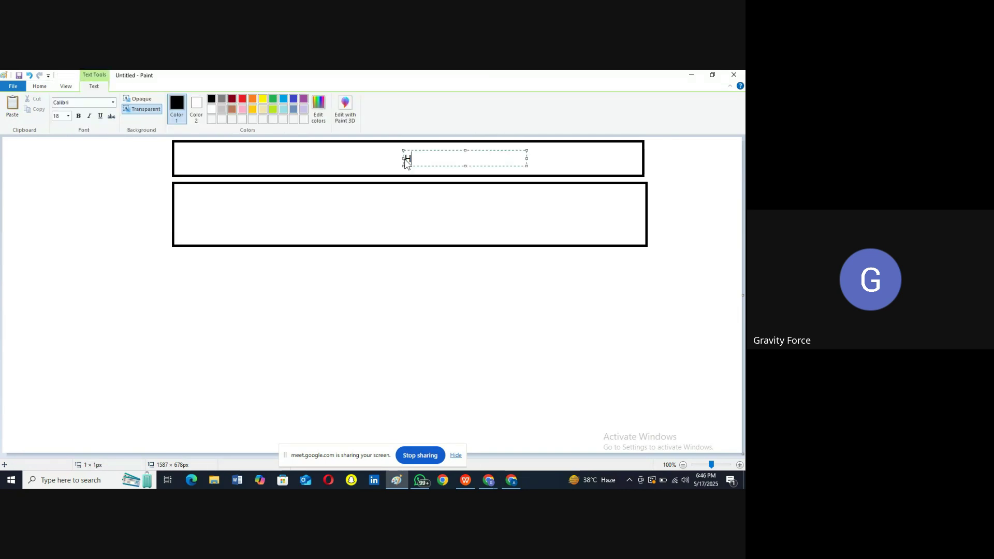
text(eader)
click(390, 209)
click(390, 209)
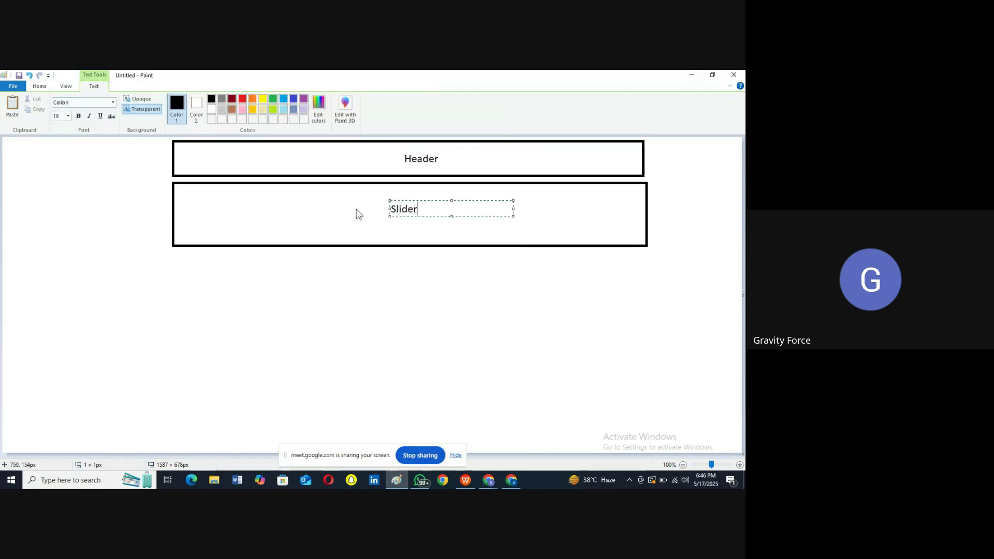
click(367, 234)
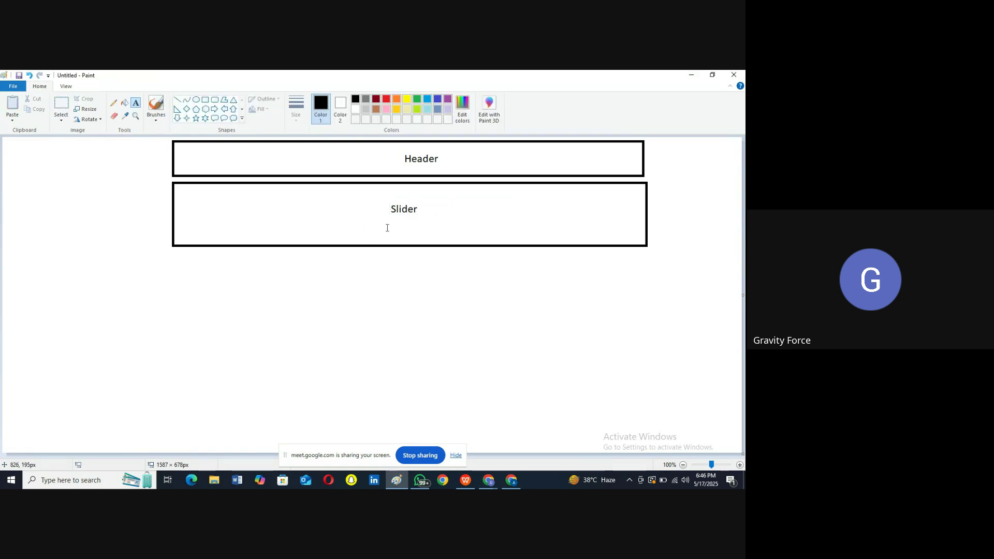
Step: Load the Gravity Force homepage to study its hero banner, then return to Paint
click(690, 75)
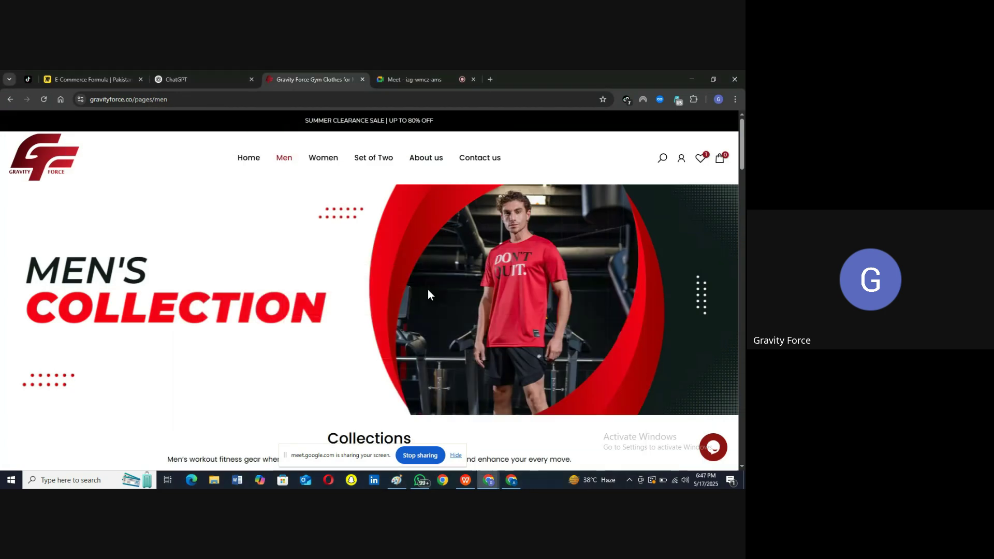
scroll(428, 294, down, 1)
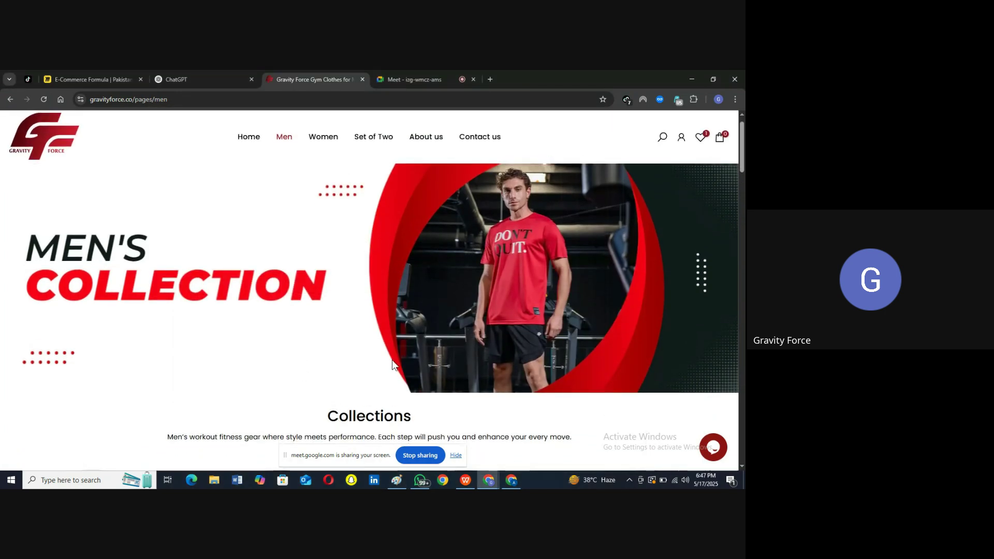
scroll(392, 377, up, 1)
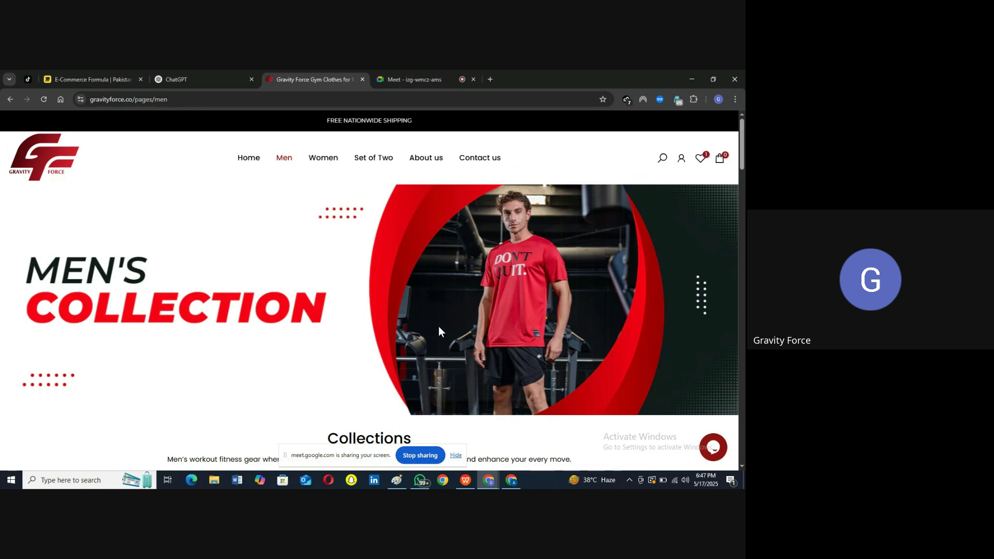
click(56, 156)
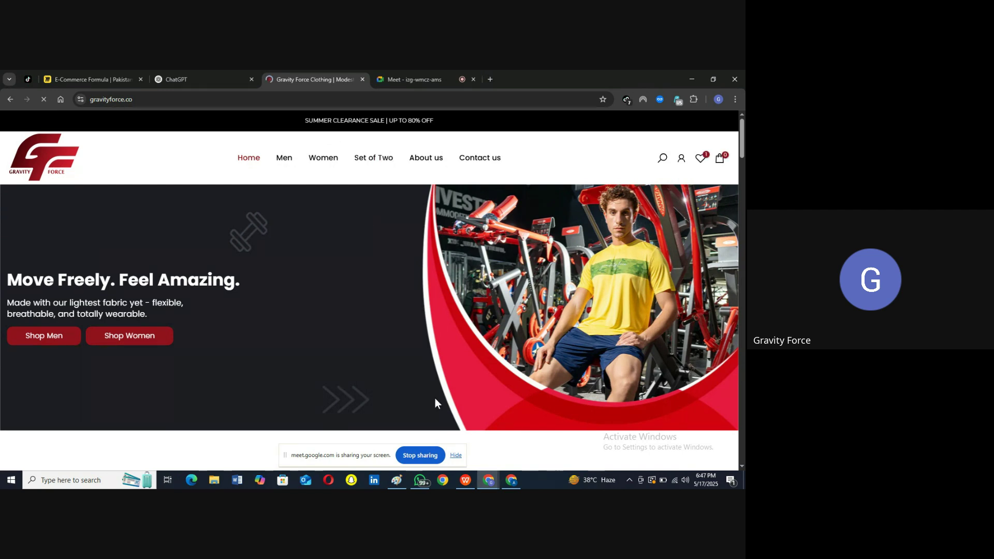
click(395, 484)
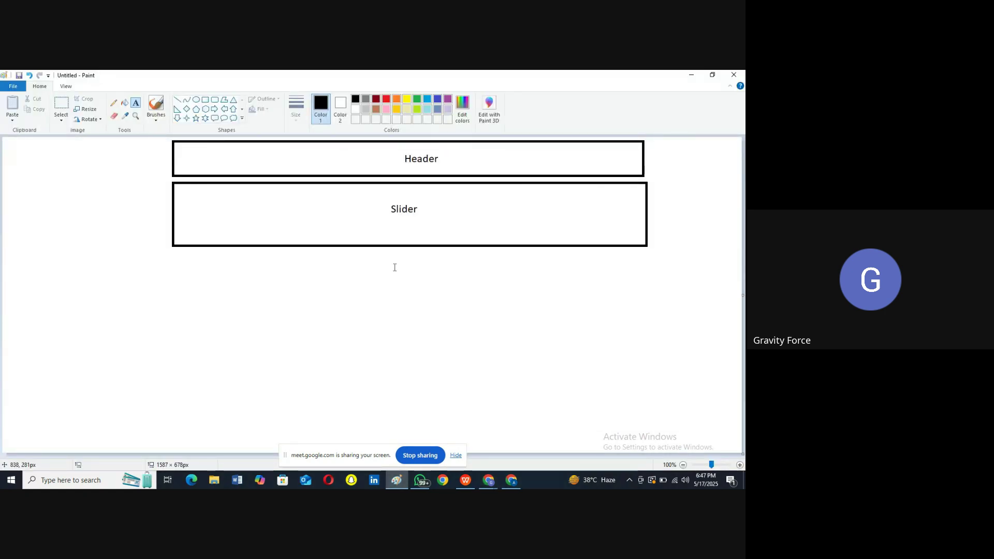
Step: Draw a 291 × 206 px rectangle on the left below the Slider box
click(205, 102)
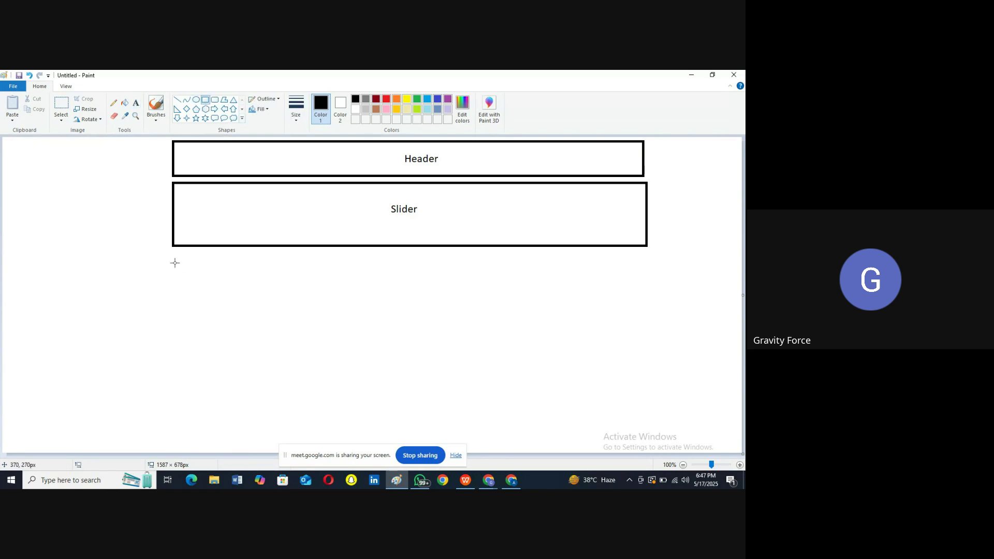
drag(174, 263, 310, 358)
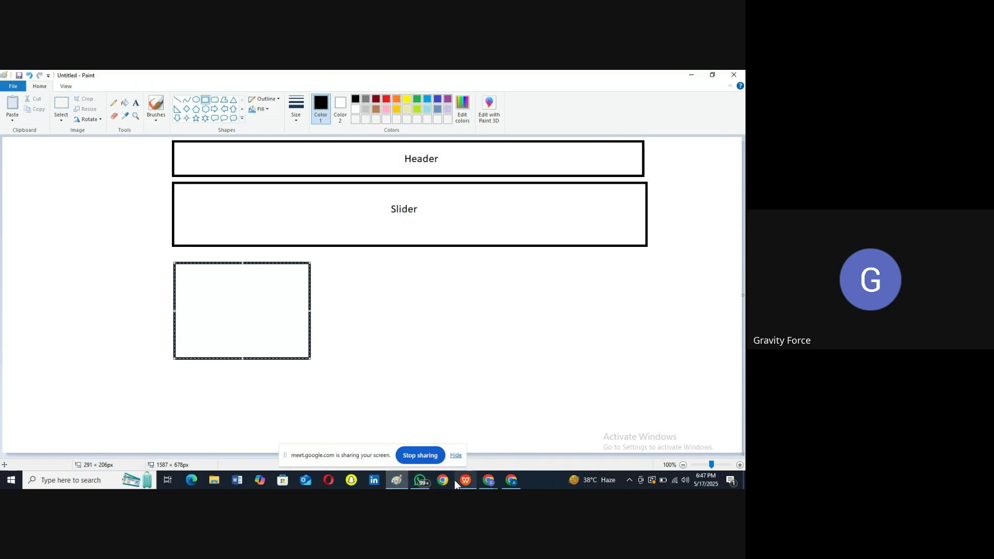
Step: In Chrome, browse to Explore Popular Collections, open Tank Tops, then go back to Paint
mouse_move(487, 481)
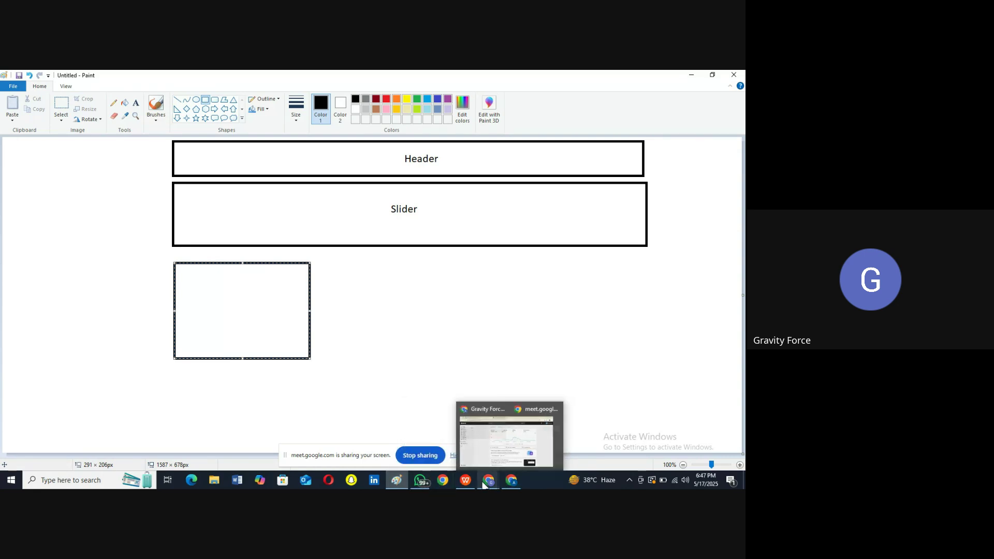
click(438, 438)
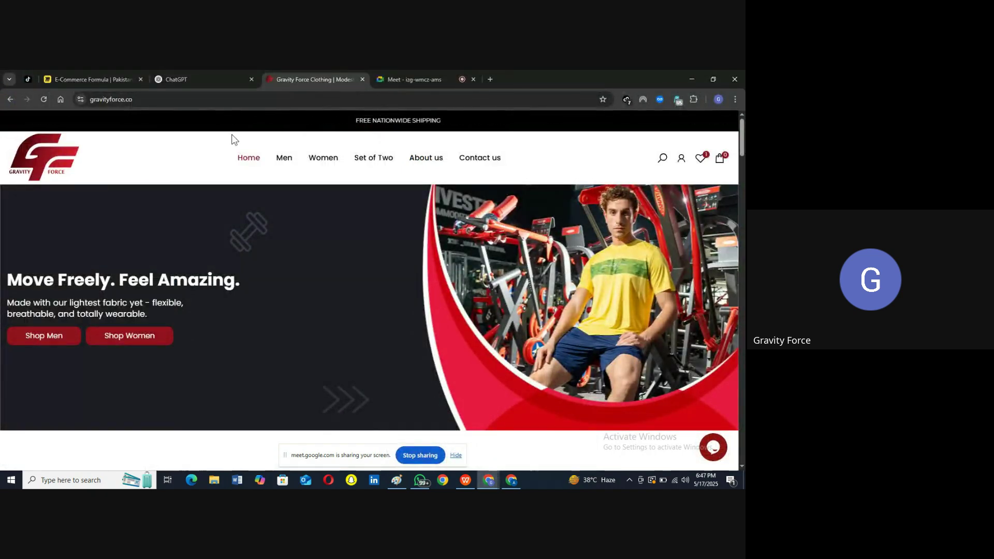
scroll(182, 359, down, 2)
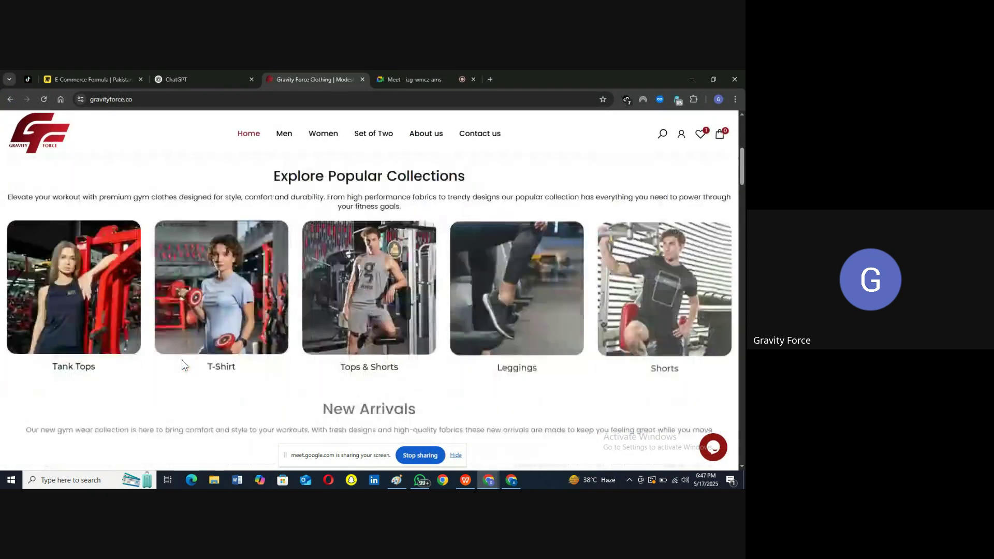
click(65, 282)
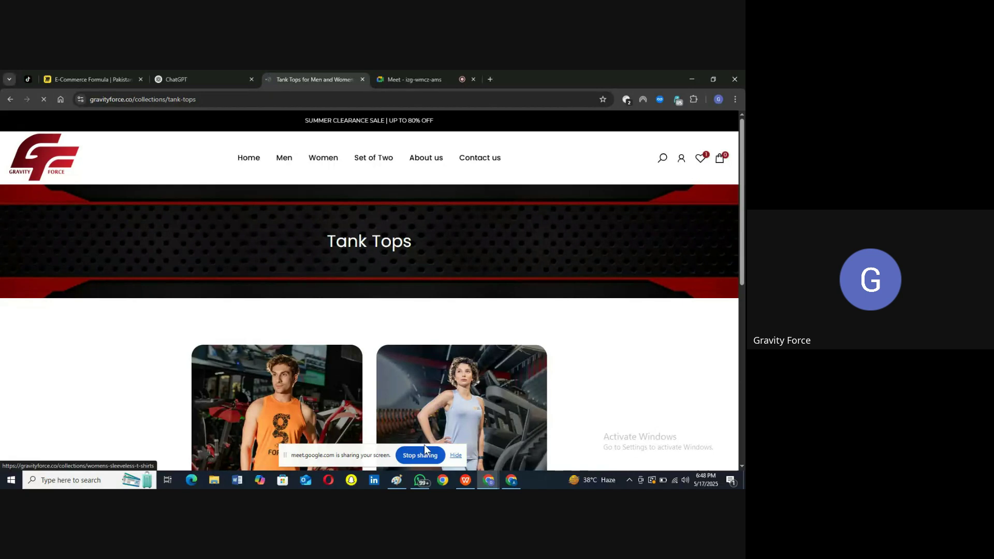
click(399, 477)
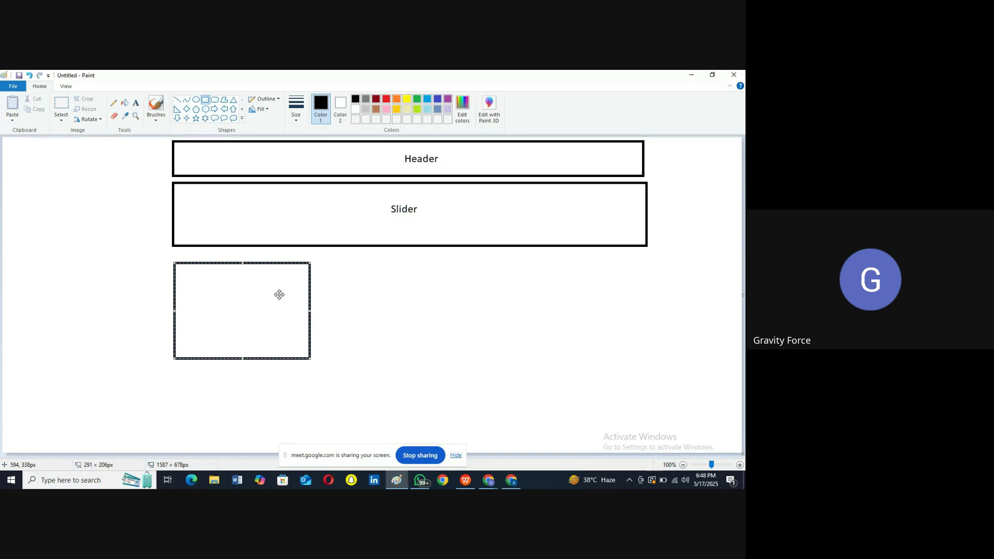
Step: Draw a tall box beside the first tile, labelling it 'Tank Top' and the first 'ALL Collection'
click(206, 99)
drag(326, 263, 369, 359)
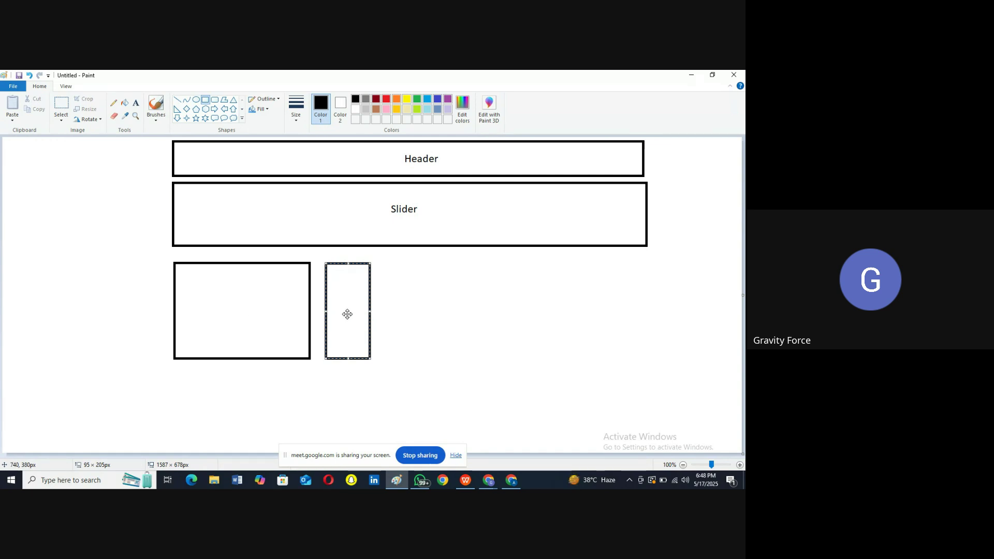
click(136, 102)
click(346, 304)
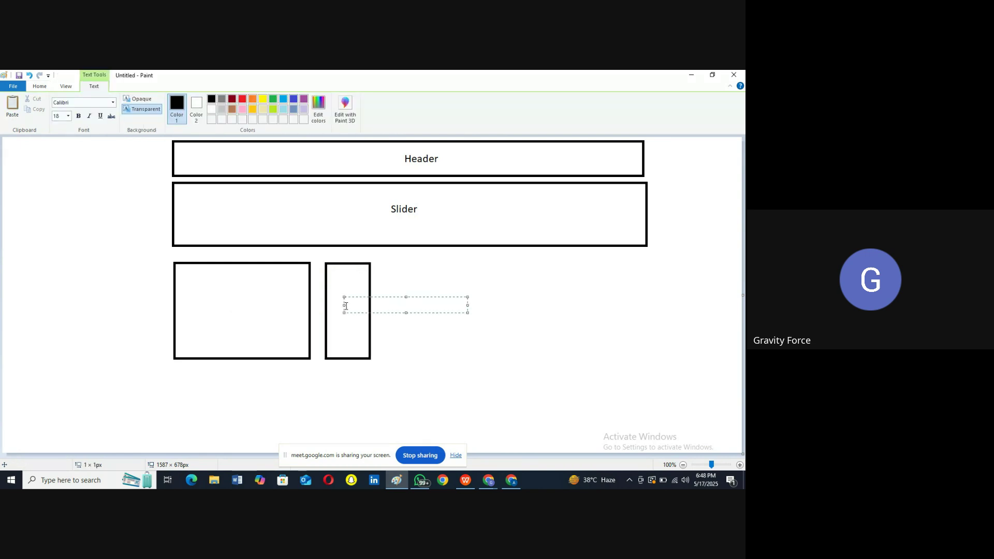
text(Tank)
key(Return)
text(Top)
click(260, 307)
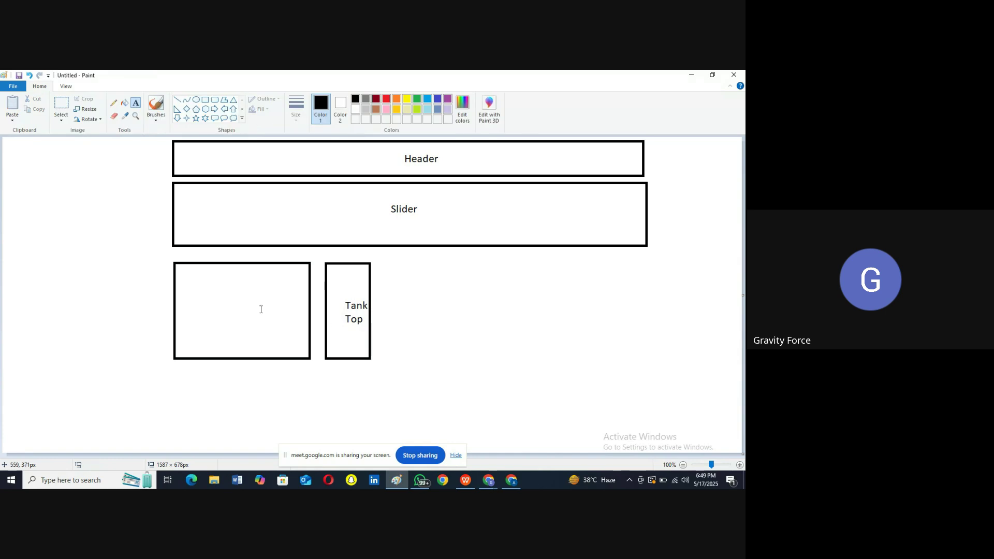
click(222, 296)
text(ALL)
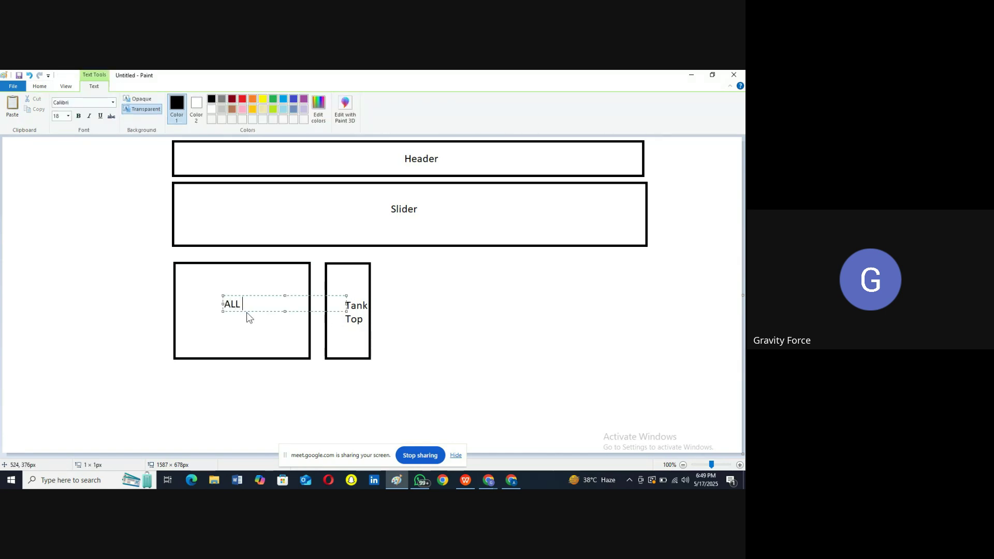
text( Collection)
click(516, 339)
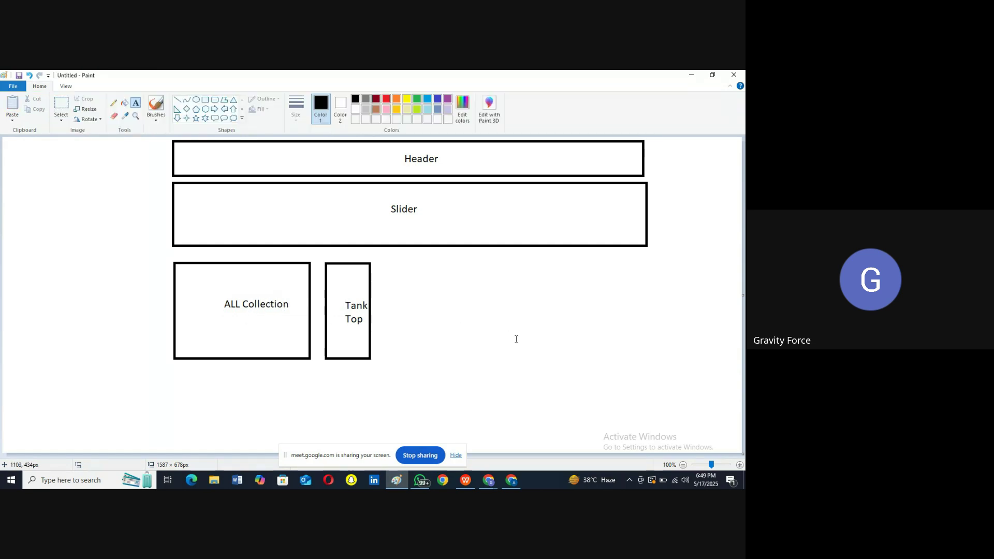
Step: Add five more tall tiles to the row and a wide 1032 × 68px strip below
click(205, 100)
drag(380, 263, 420, 359)
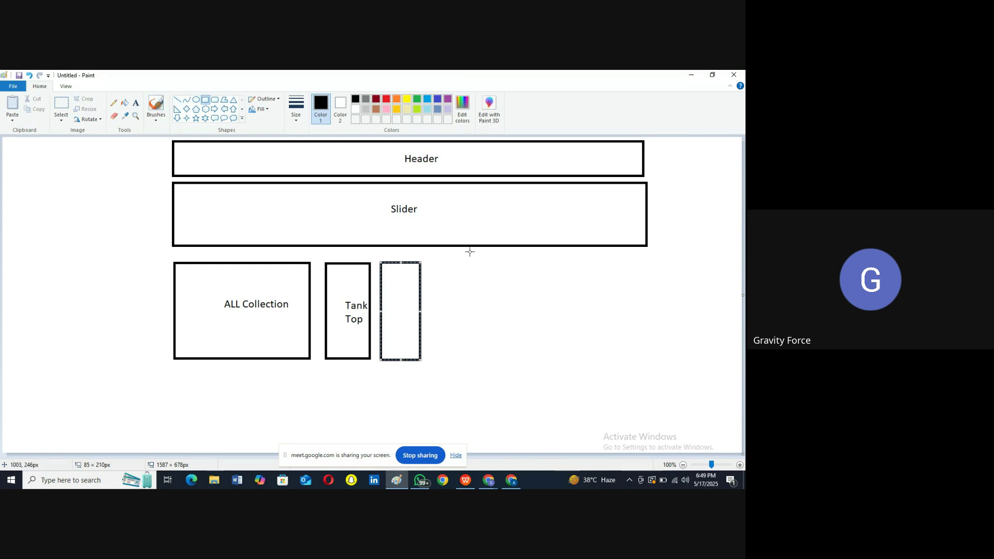
drag(437, 264, 478, 360)
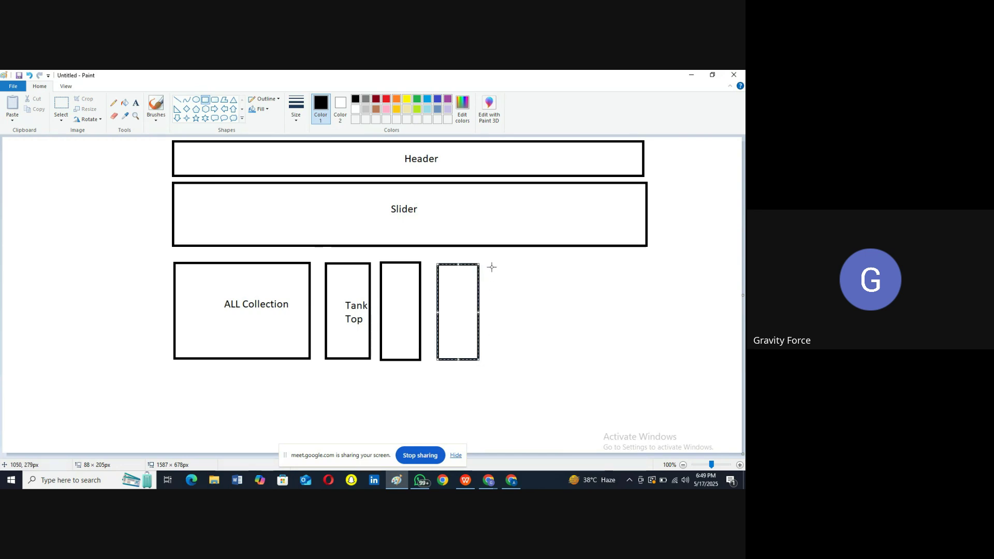
drag(492, 265, 537, 361)
drag(549, 267, 592, 362)
drag(606, 264, 652, 360)
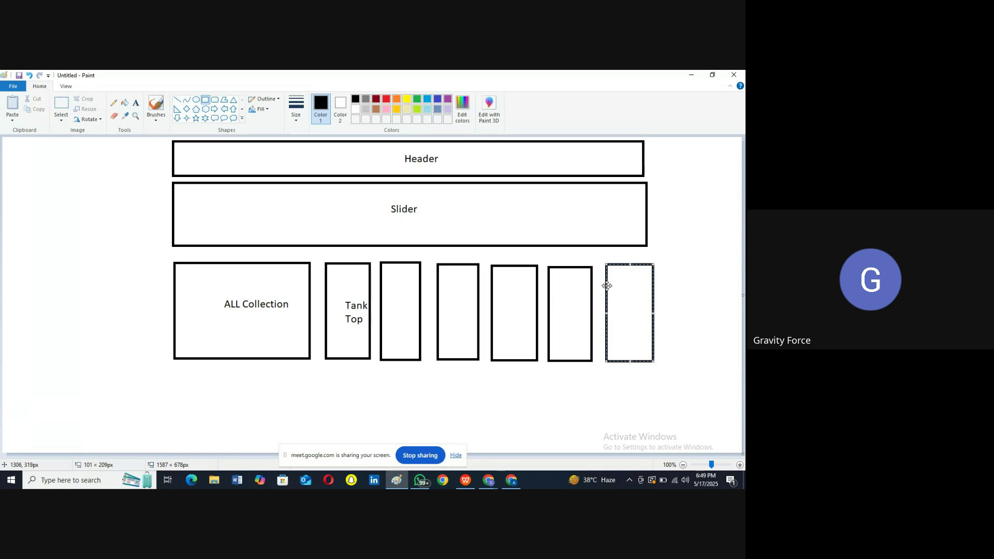
click(409, 305)
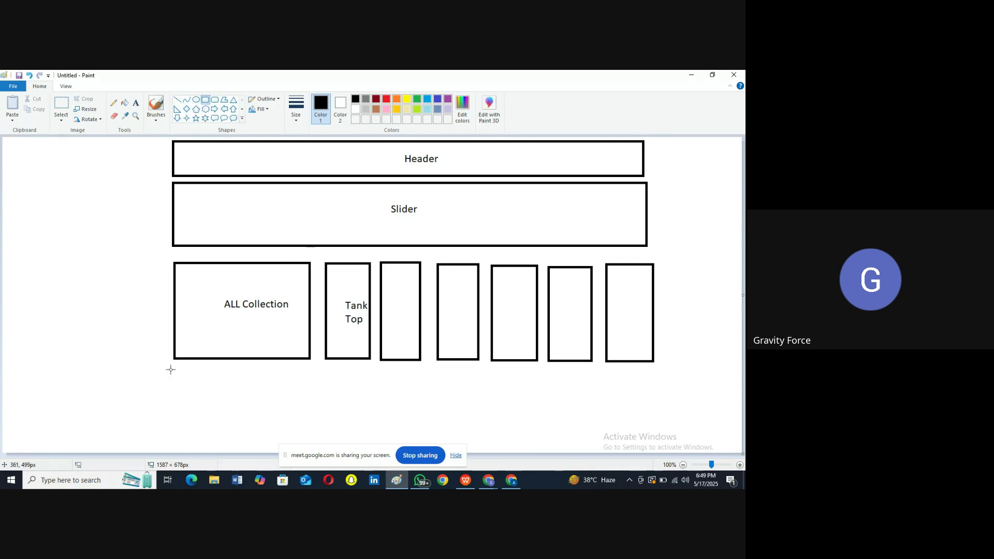
drag(173, 370, 654, 402)
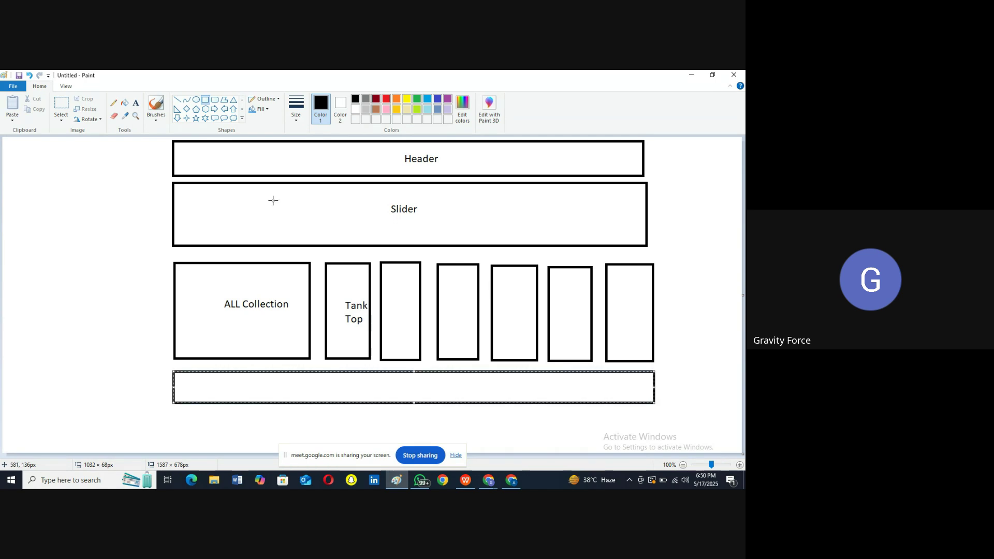
Step: Write 'New' inside the wide strip beneath the row of collection tiles
click(137, 105)
click(136, 102)
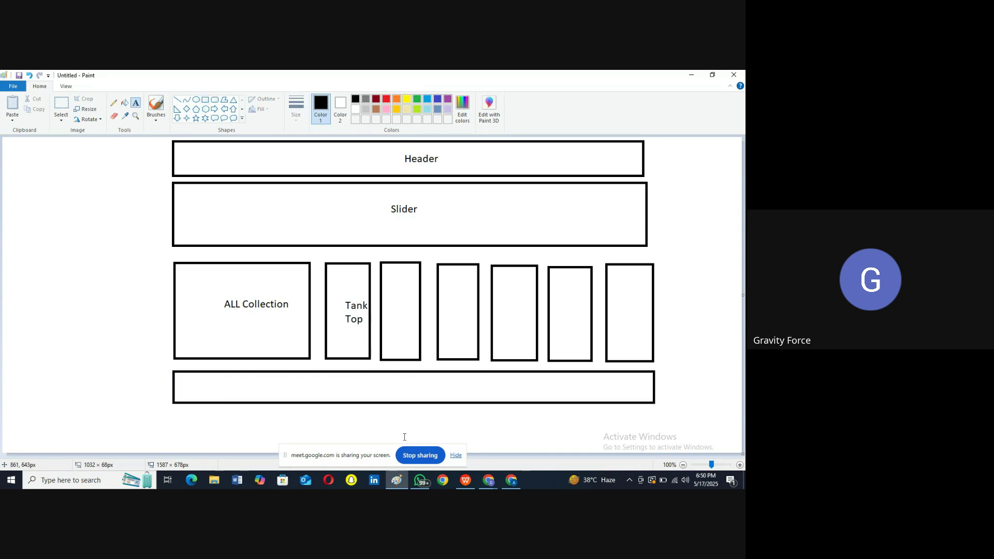
click(392, 388)
text(nNew)
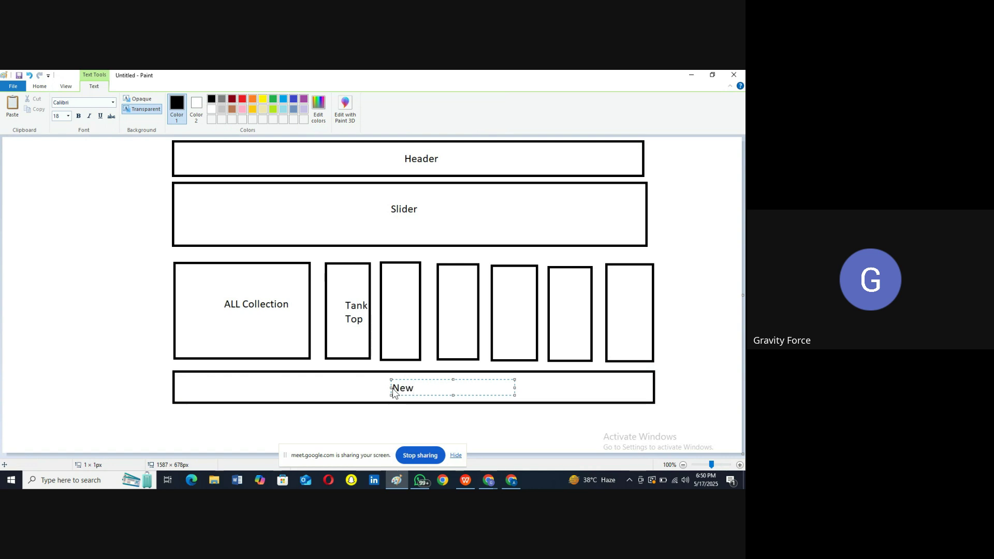
click(422, 424)
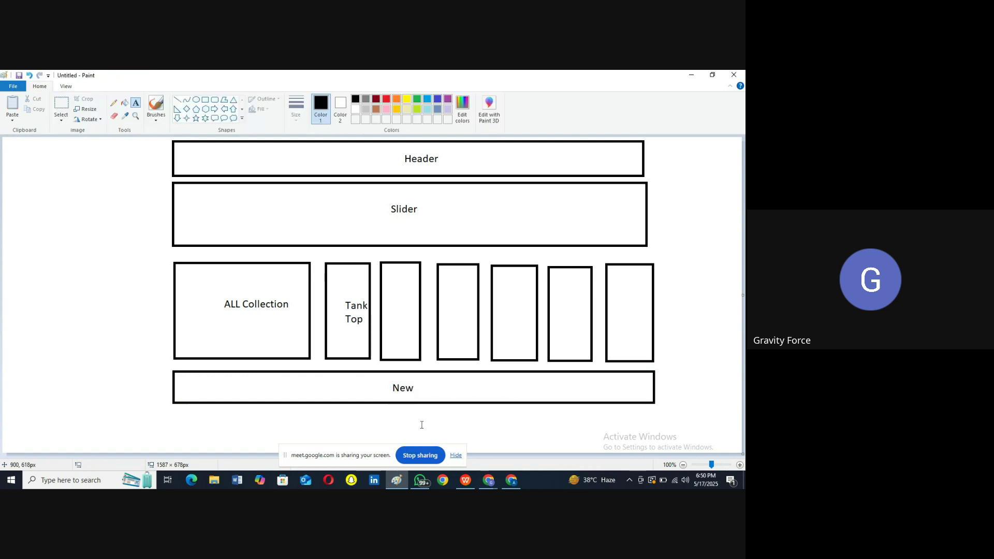
click(739, 464)
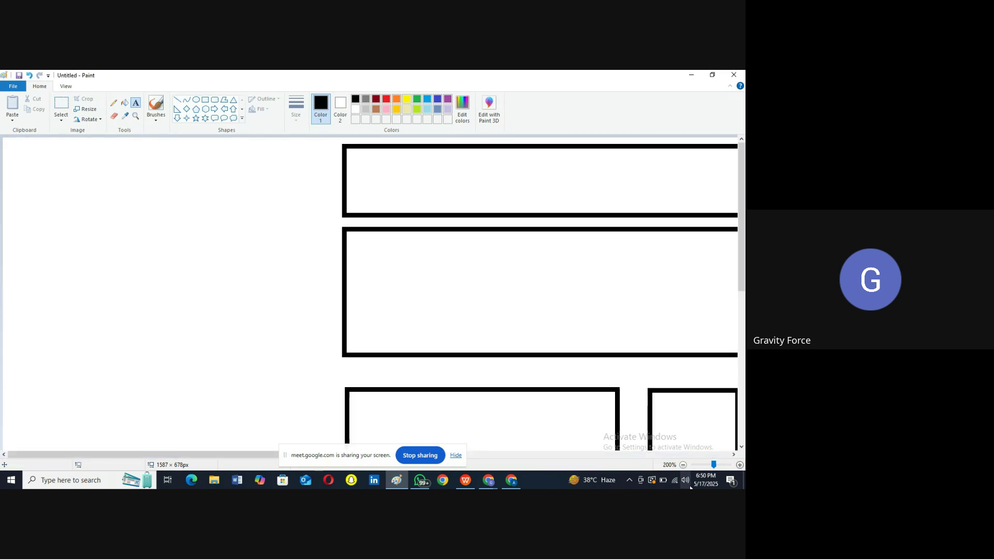
Step: Zoom out and enlarge the canvas to 3072 × 1332 px
click(683, 465)
click(683, 465)
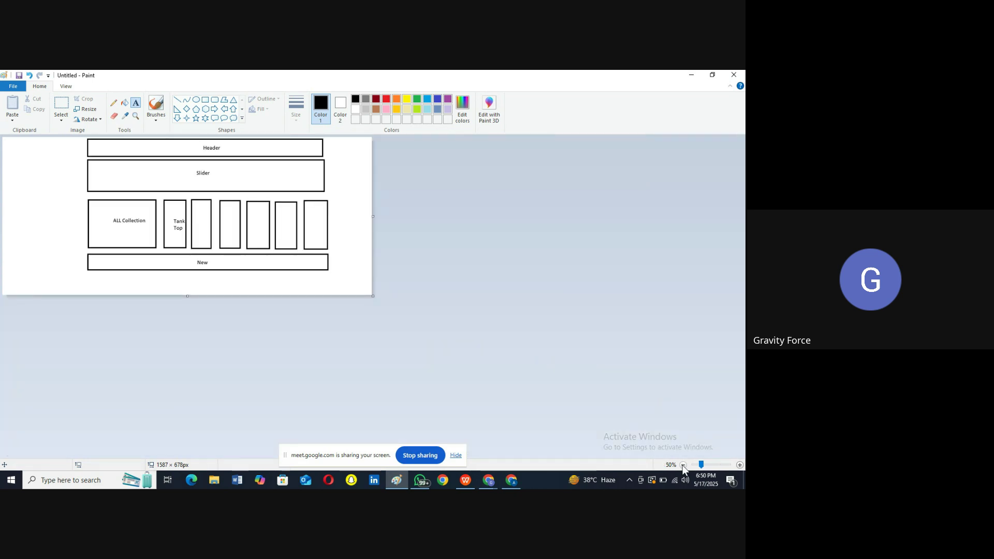
drag(373, 297, 719, 448)
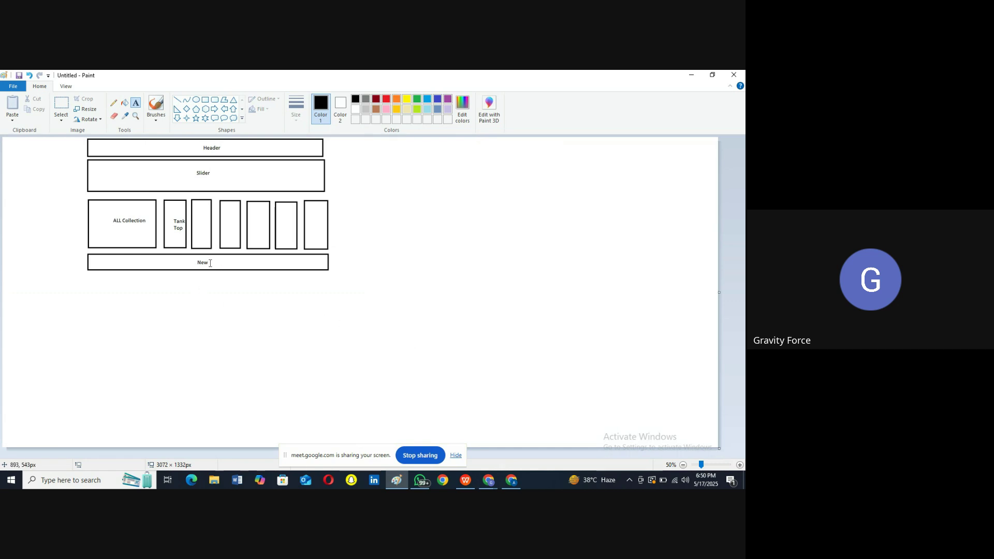
Step: Draw six small boxes below the New strip, then minimize Paint
click(205, 99)
drag(88, 279, 331, 314)
click(309, 286)
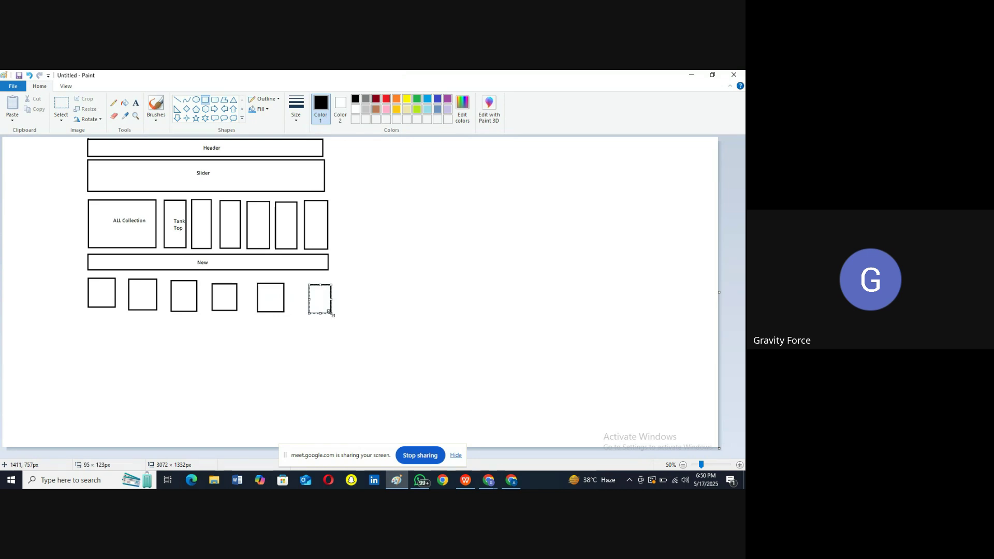
click(692, 74)
Step: Open the Men Tank Tops collection, look over its two products, and return to Paint
scroll(523, 254, down, 10)
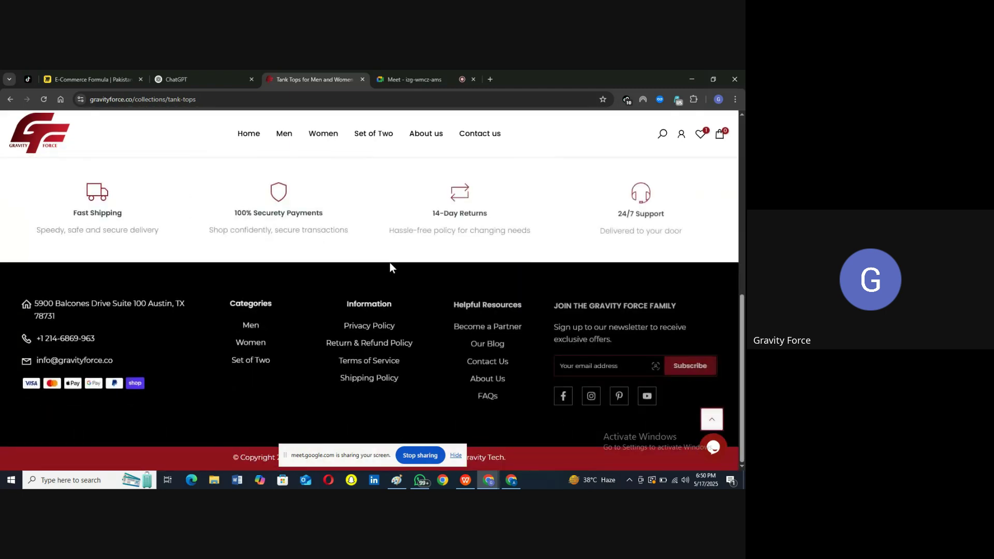
scroll(389, 263, up, 10)
click(226, 411)
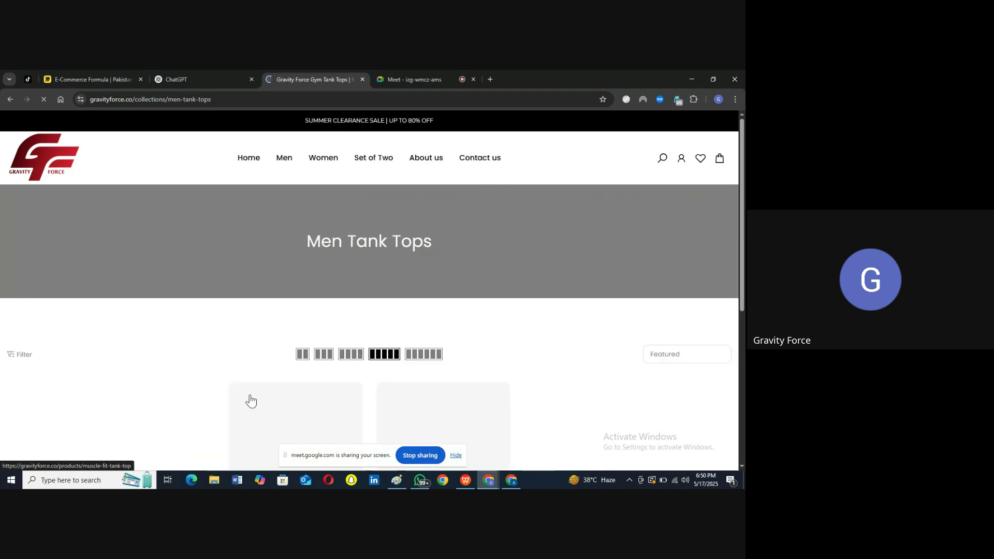
scroll(320, 366, down, 3)
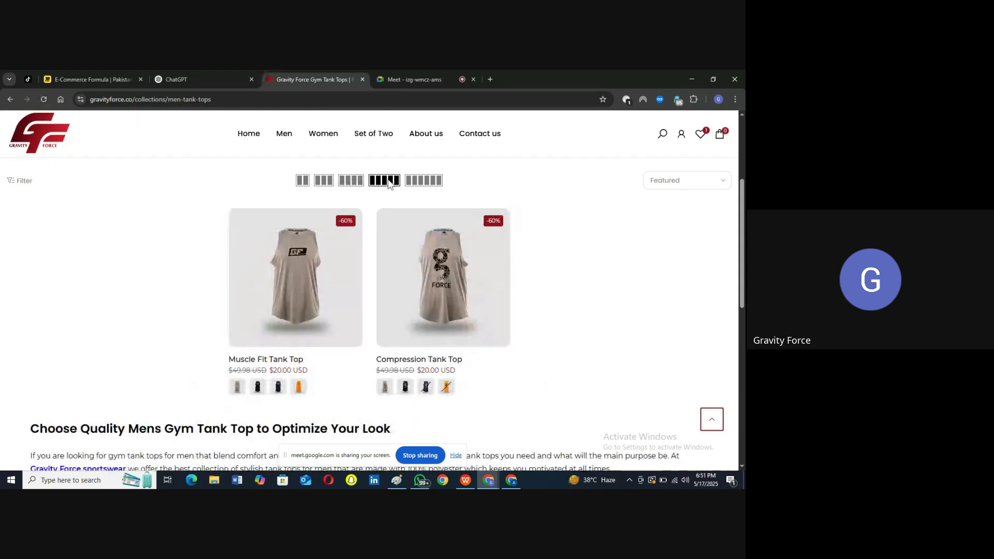
mouse_move(362, 318)
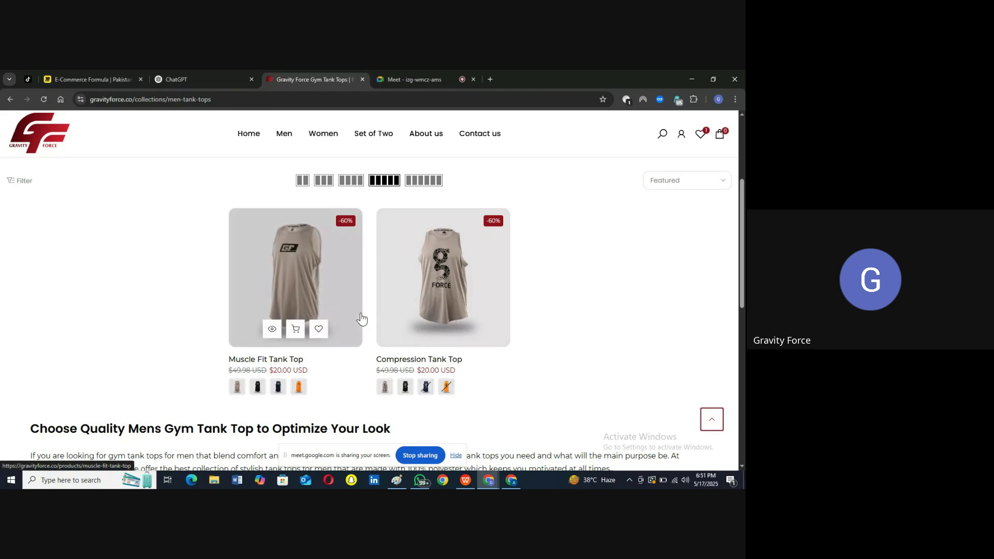
mouse_move(449, 284)
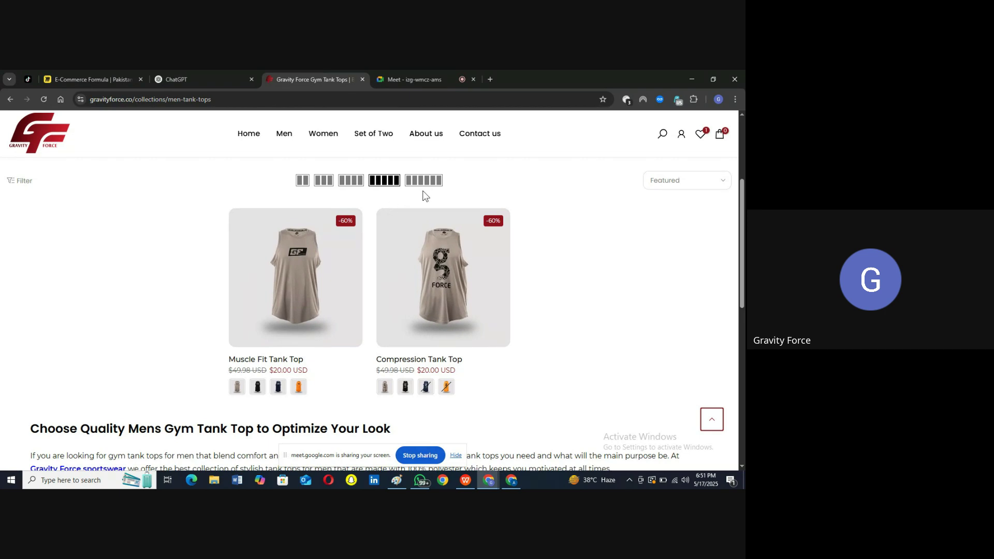
click(397, 479)
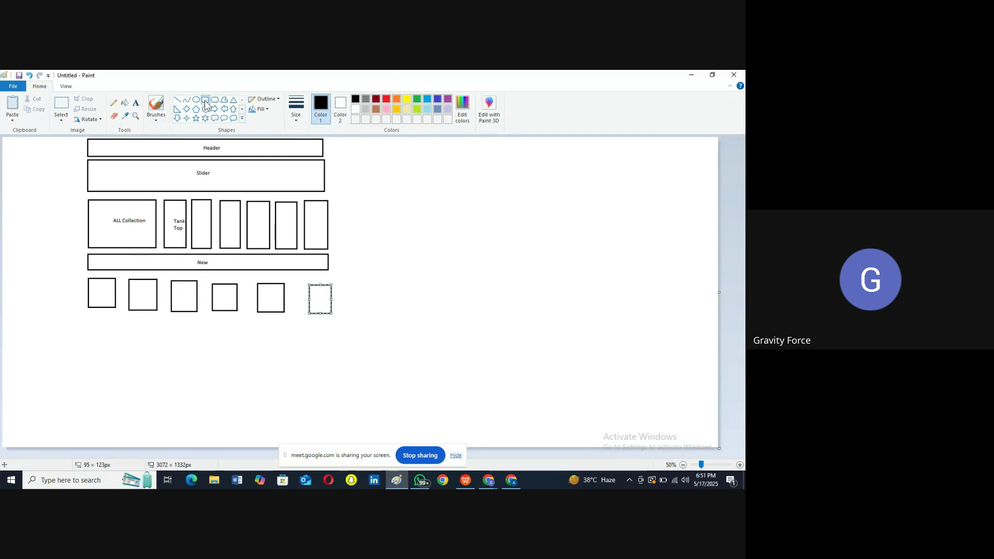
Step: Draw a wide bar below the small boxes and label it 'Best'
click(215, 139)
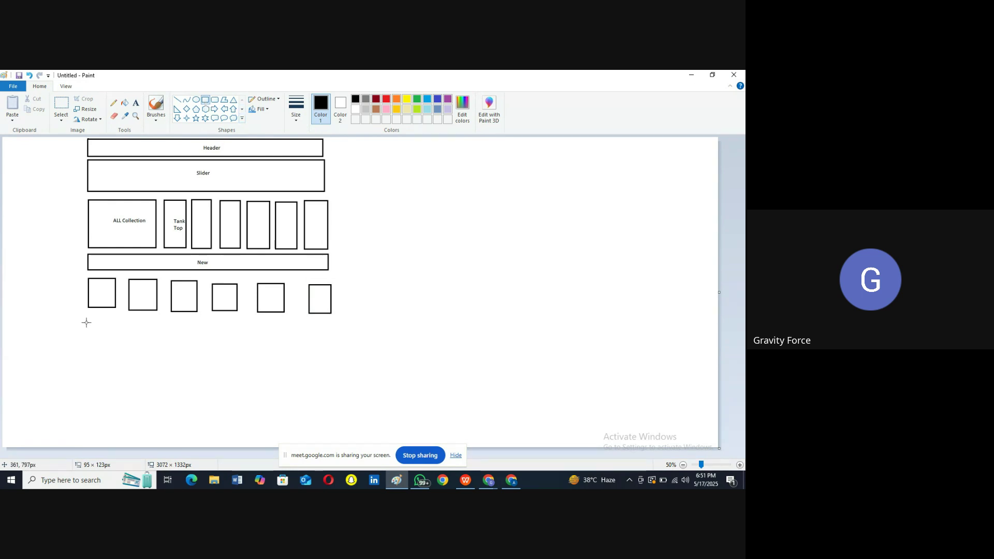
drag(209, 339, 333, 335)
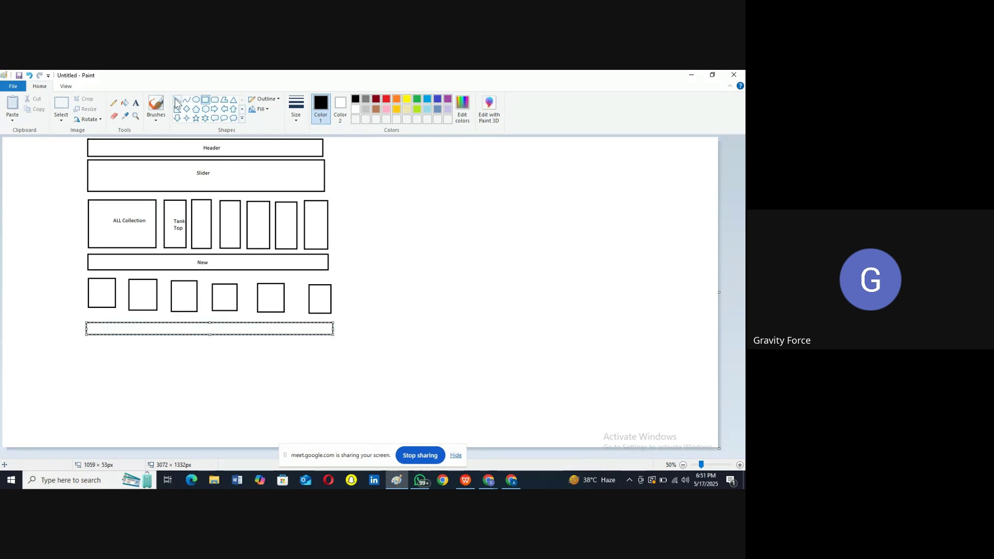
click(135, 103)
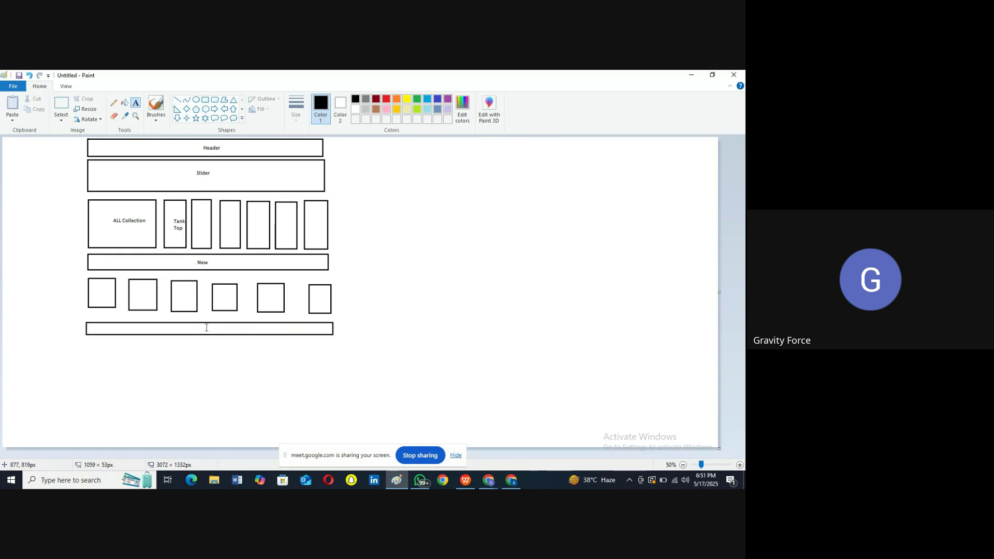
click(206, 328)
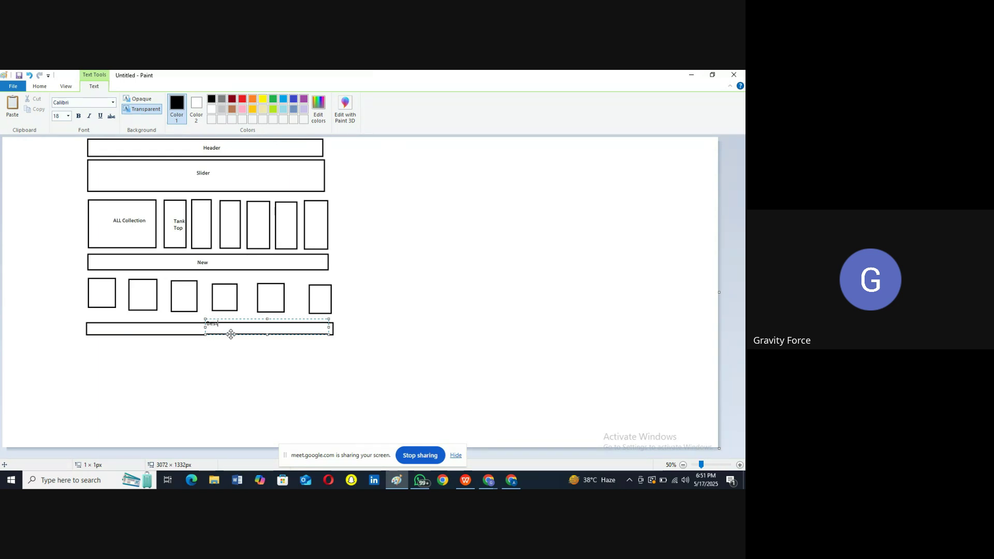
click(240, 349)
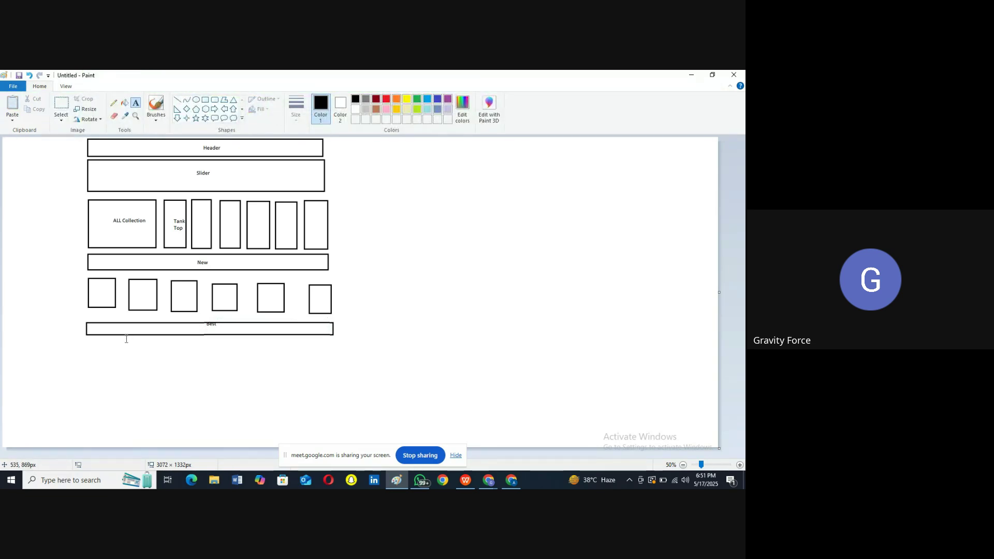
Step: Draw five boxes under the Best bar and a wide 1081 × 139px box beneath them
click(206, 100)
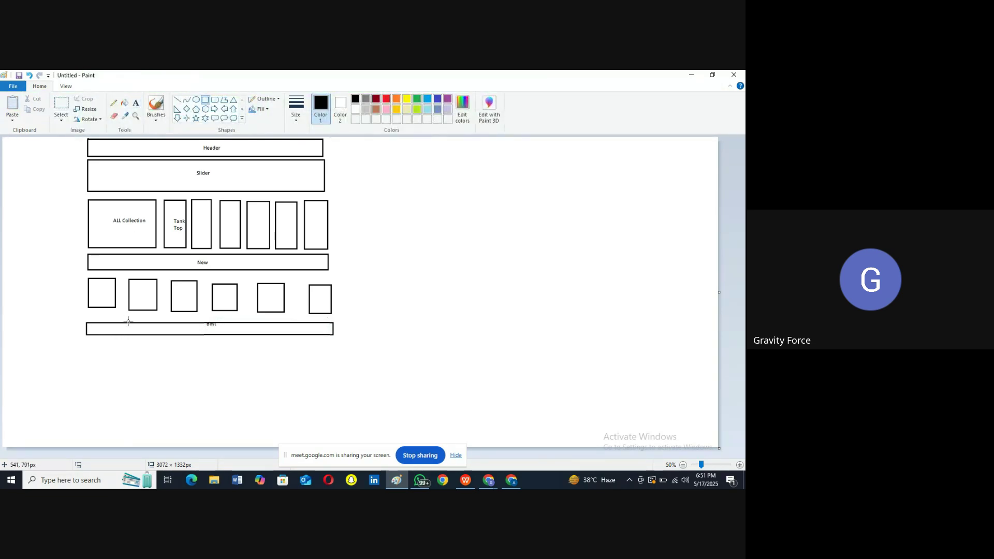
drag(88, 348, 327, 385)
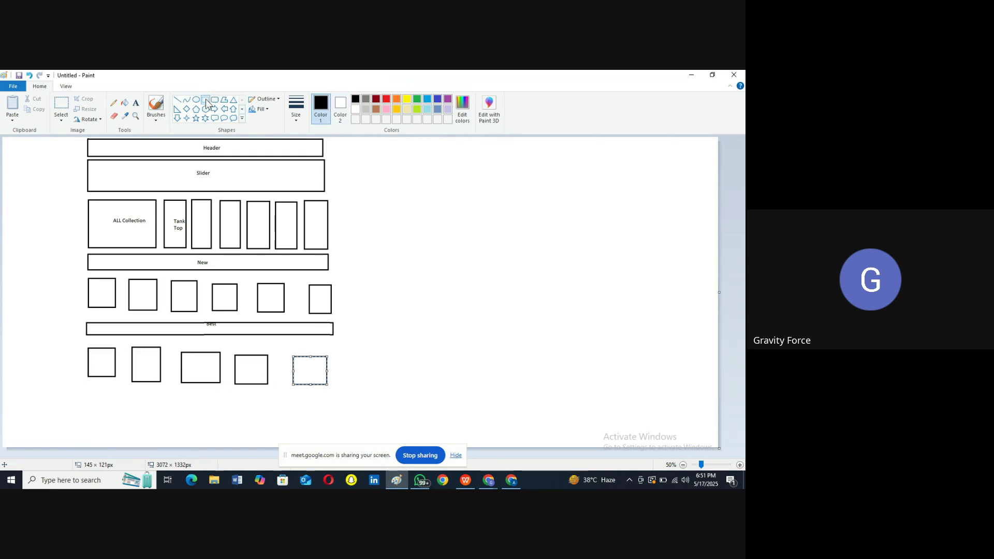
drag(83, 394, 335, 426)
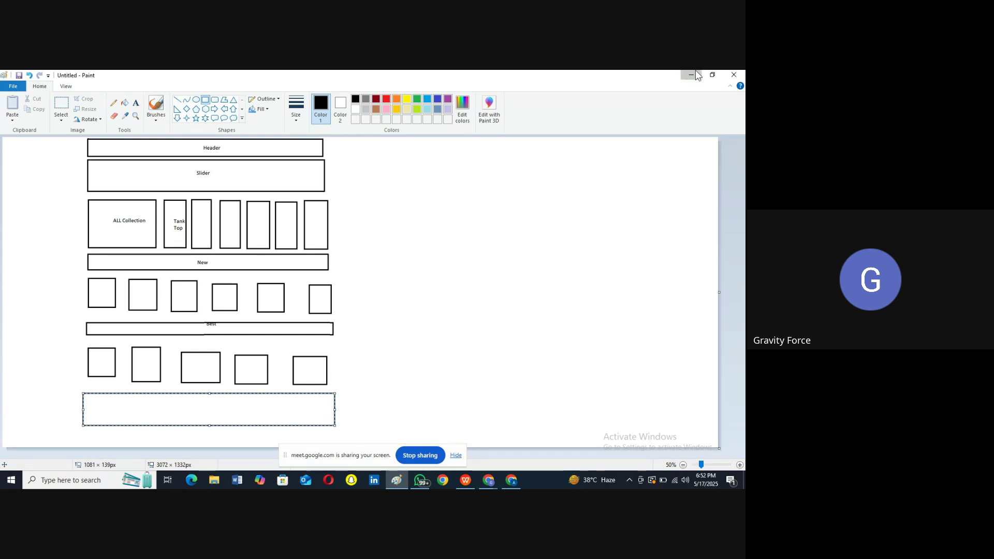
Step: Minimize Paint, scroll through the Gravity Force home page sections, then return to Paint
click(688, 75)
scroll(5, 137, up, 3)
click(5, 137)
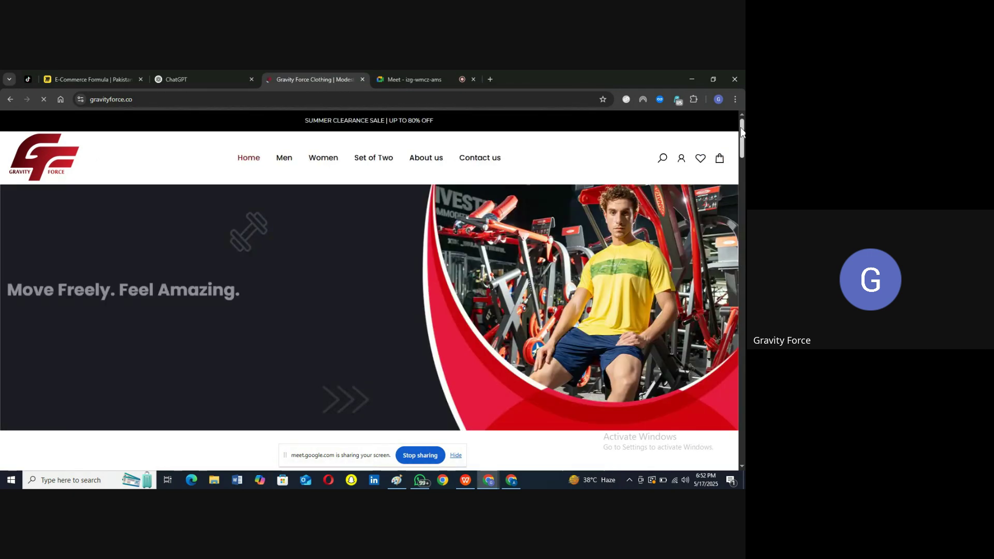
drag(741, 127, 743, 193)
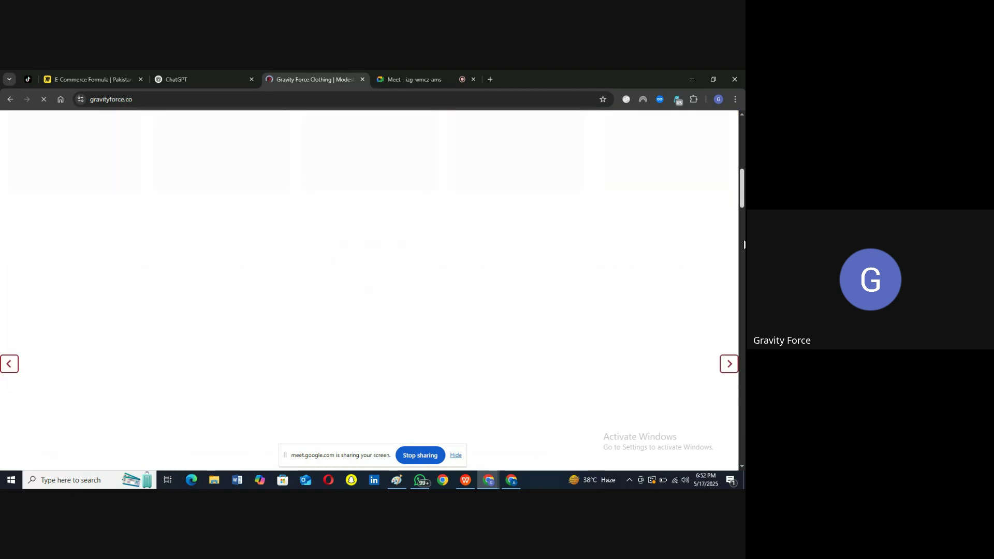
drag(743, 223, 742, 386)
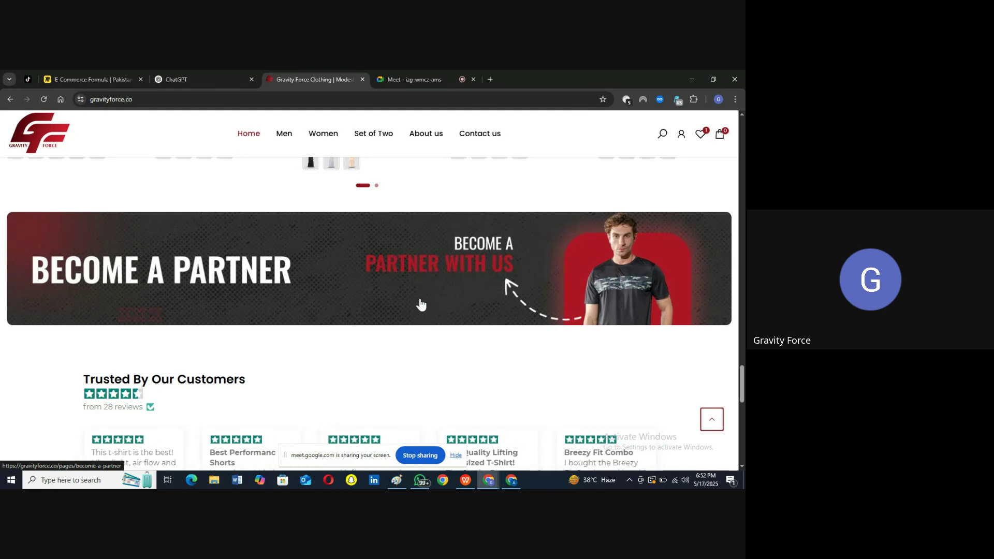
click(397, 480)
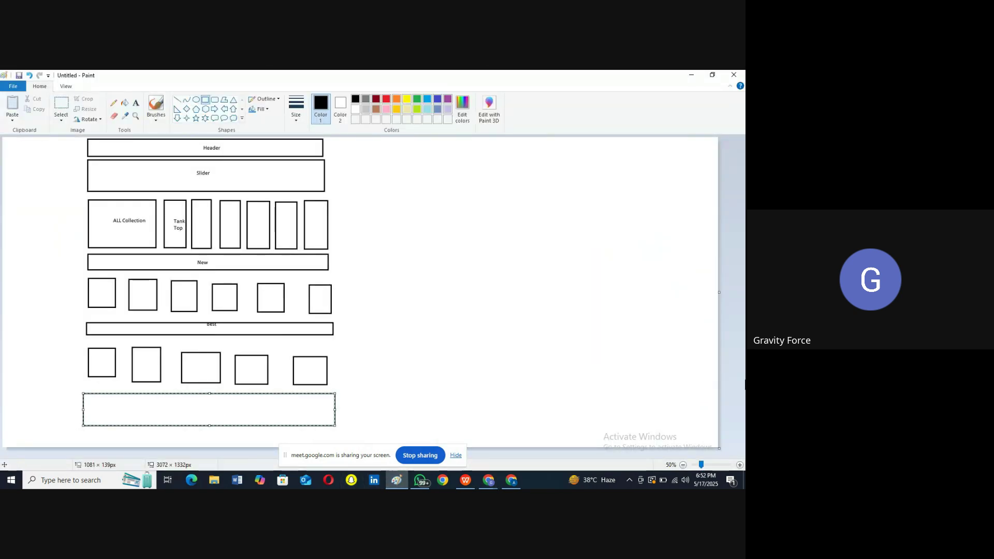
Step: Zoom out to 25% and enlarge the canvas to 4936 × 2492 px
click(739, 464)
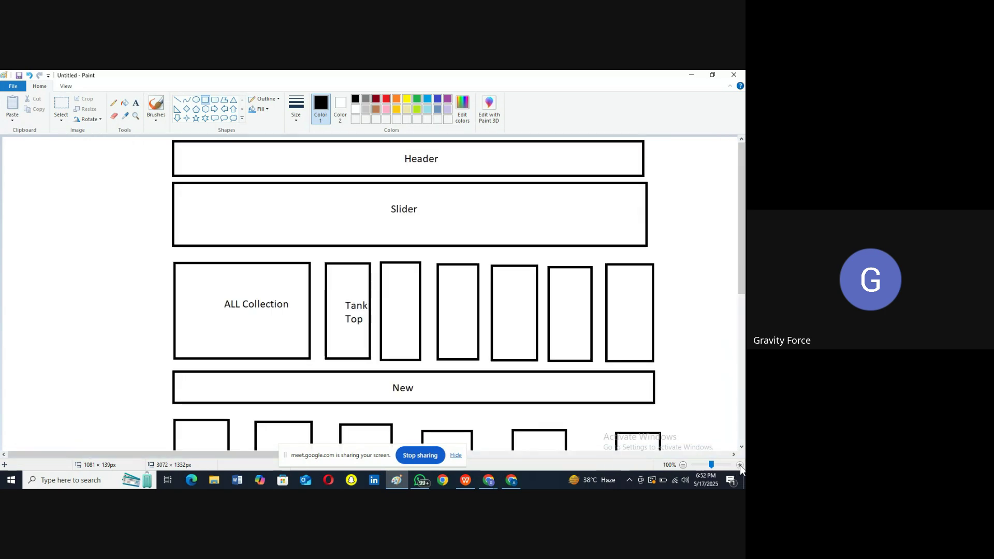
click(681, 465)
click(681, 464)
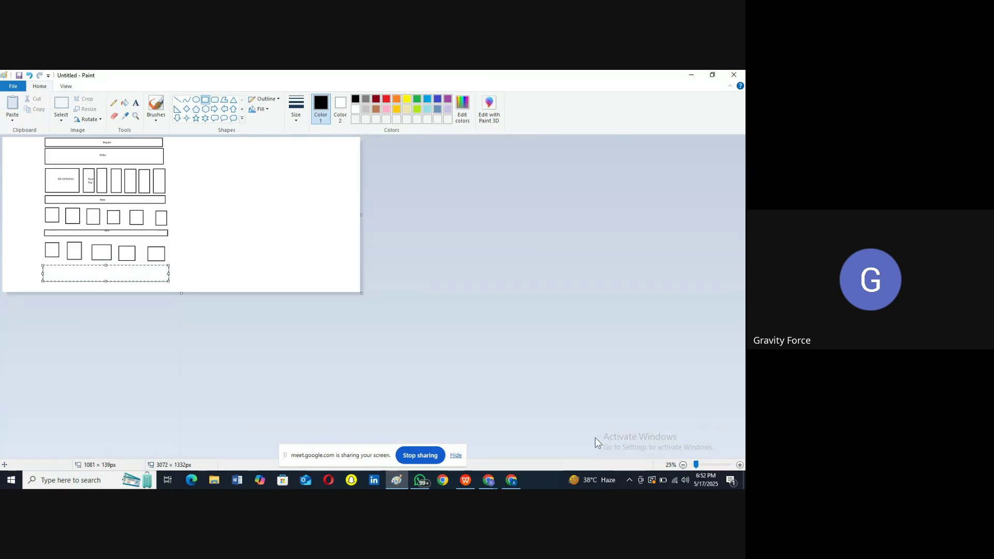
drag(361, 293, 578, 429)
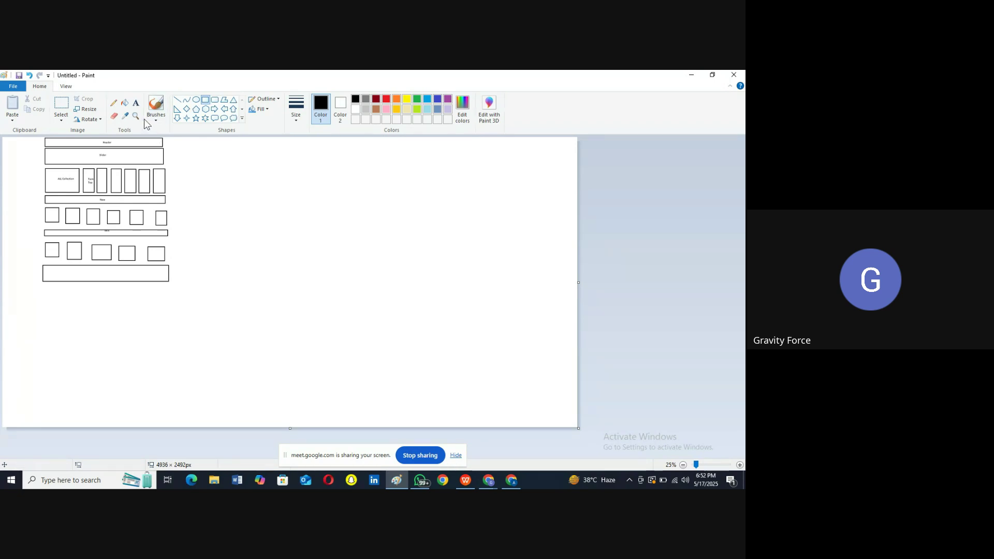
Step: Label the wide box 'Banners' at font size 37 and draw a 1061 × 73px bar beneath it
click(136, 104)
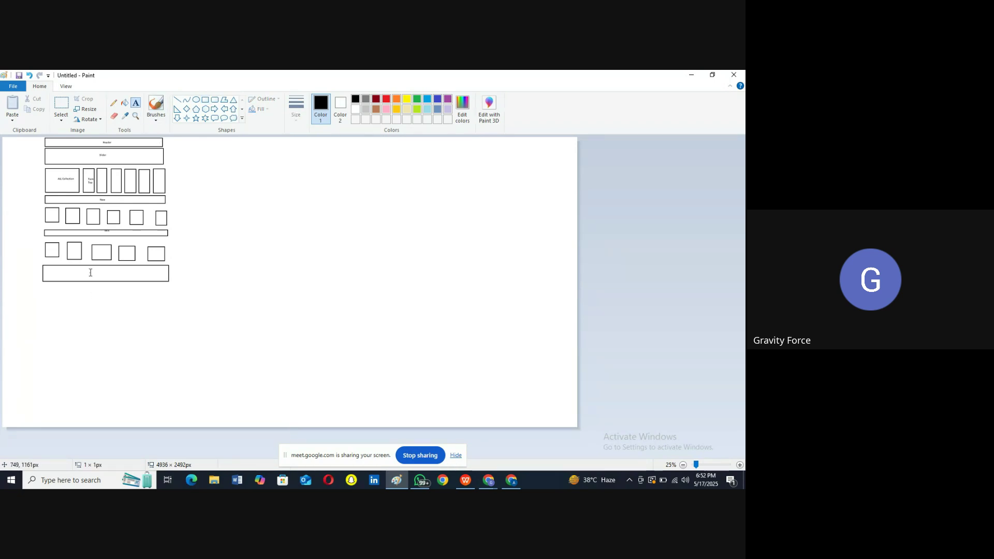
click(90, 272)
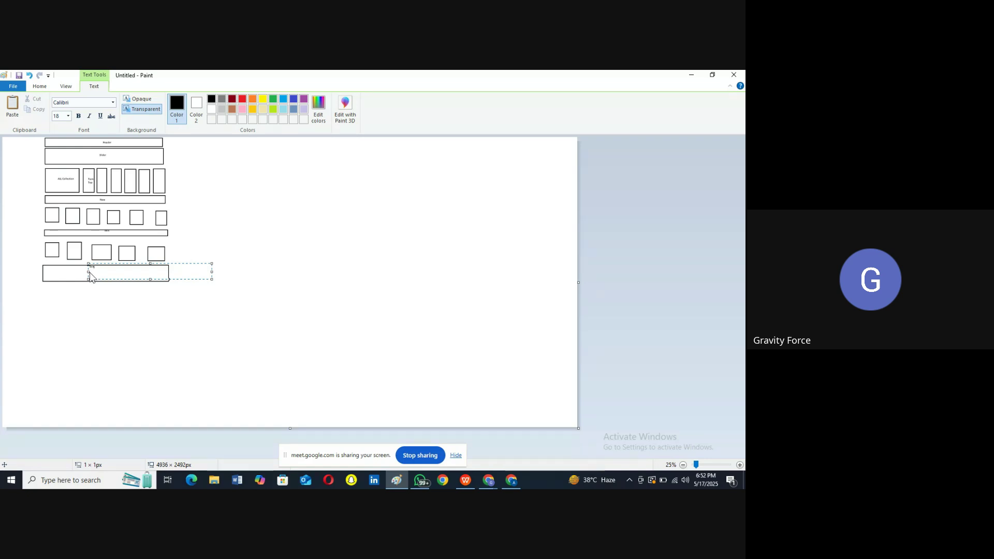
key(ctrl+a)
key(Return)
click(140, 365)
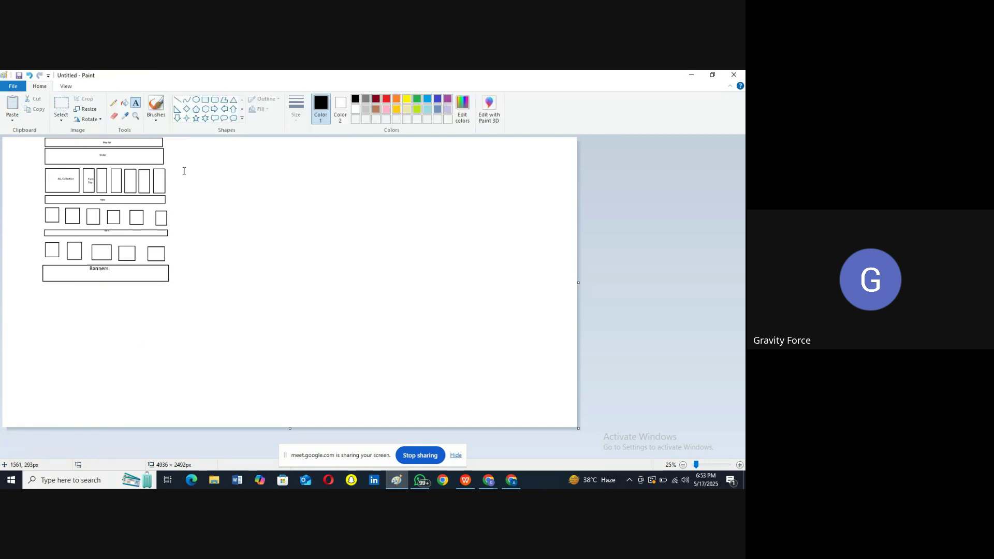
click(205, 100)
drag(44, 287, 168, 296)
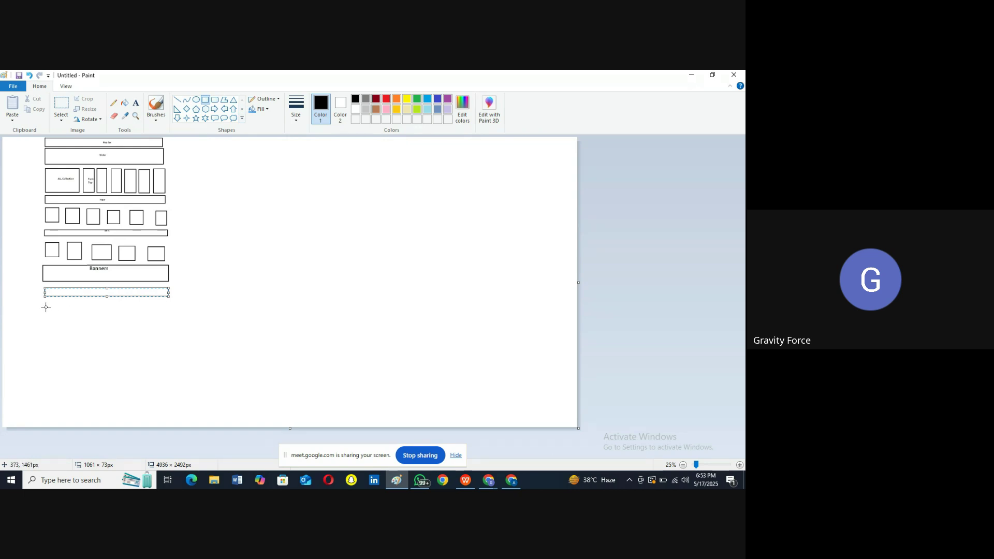
Step: Draw the last small box under the Banners bar, completing the row of four
mouse_move(46, 304)
mouse_down()
mouse_move(63, 318)
mouse_move(168, 317)
mouse_up()
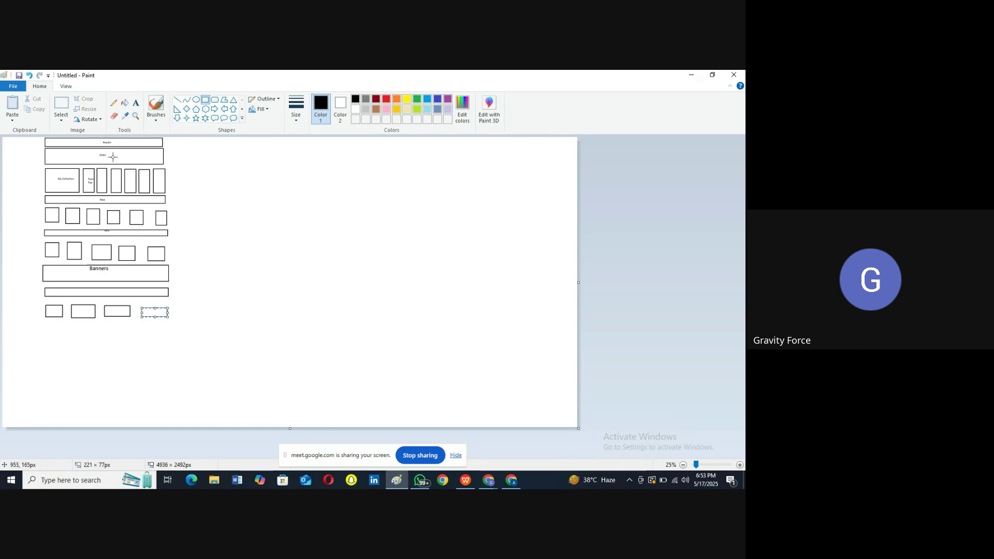
click(59, 180)
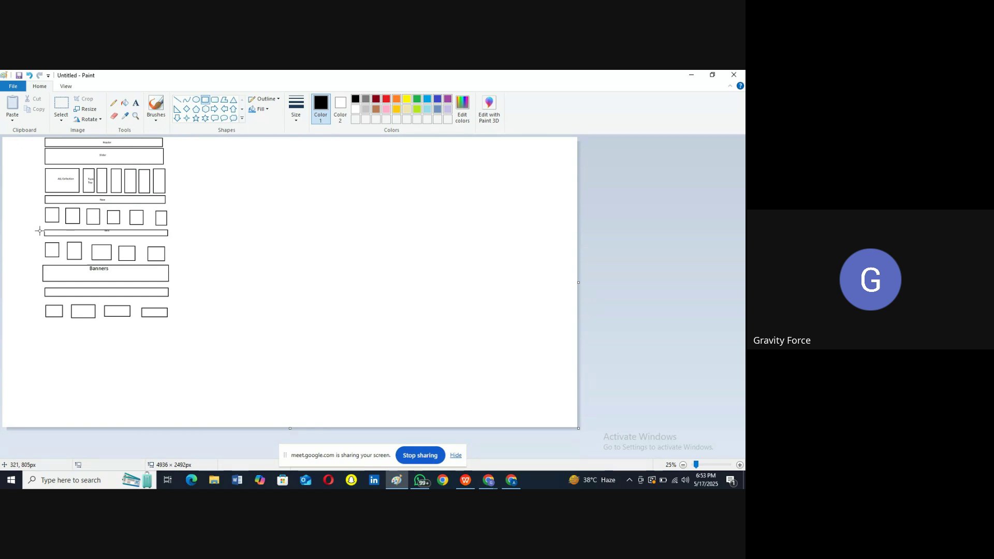
Step: Minimize Paint, highlight the Shop Women Trends and Shop Men Trends headings, then minimize Chrome
click(691, 76)
scroll(368, 328, up, 5)
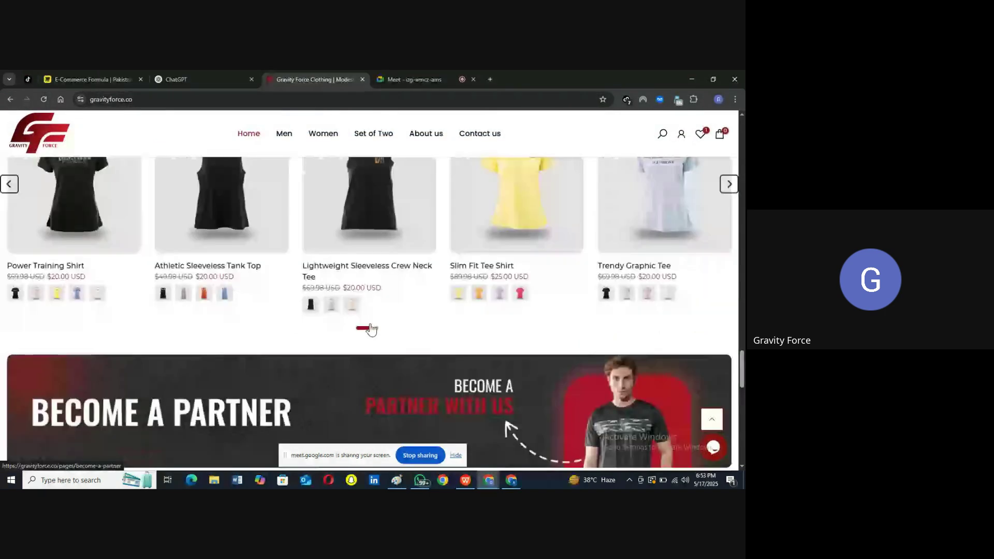
drag(294, 216, 445, 218)
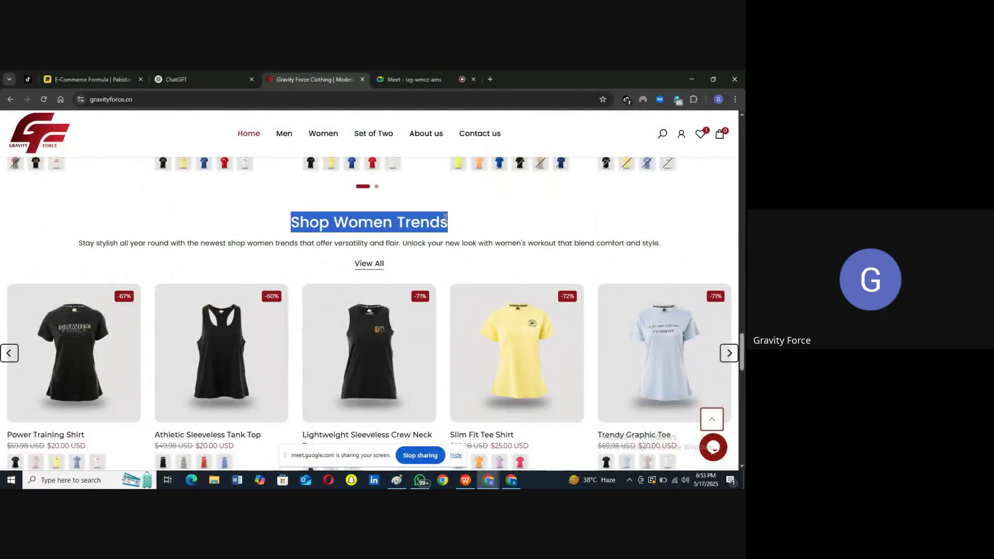
scroll(445, 218, up, 5)
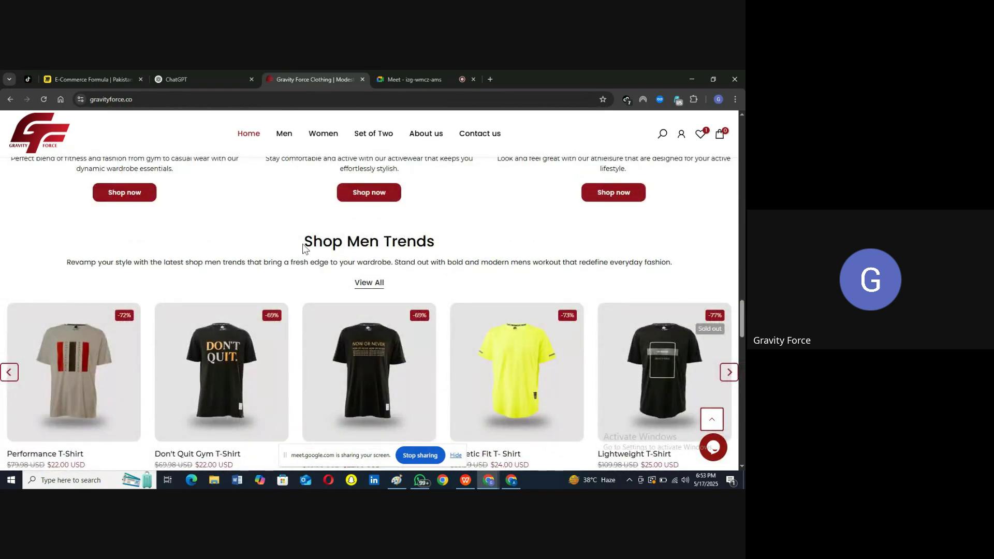
drag(306, 242, 444, 244)
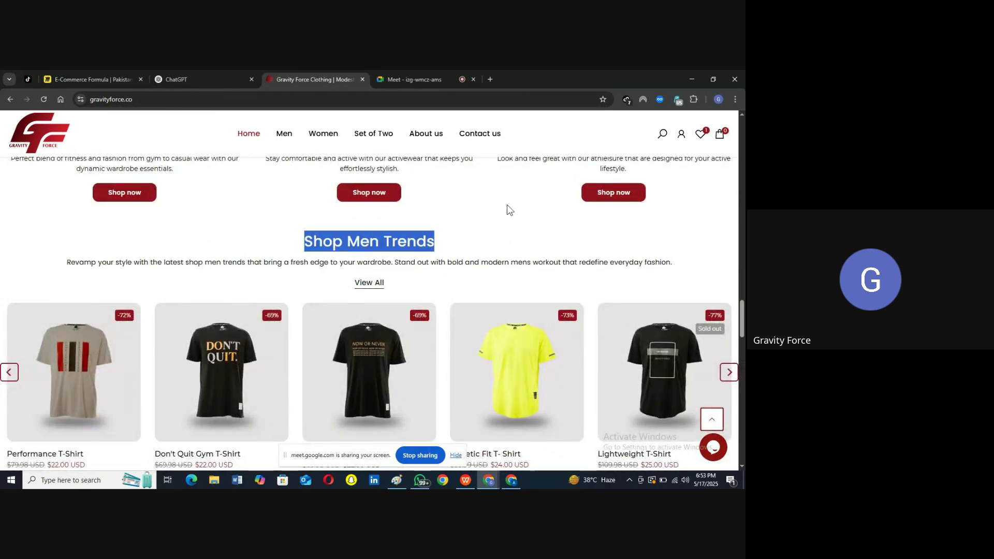
click(692, 78)
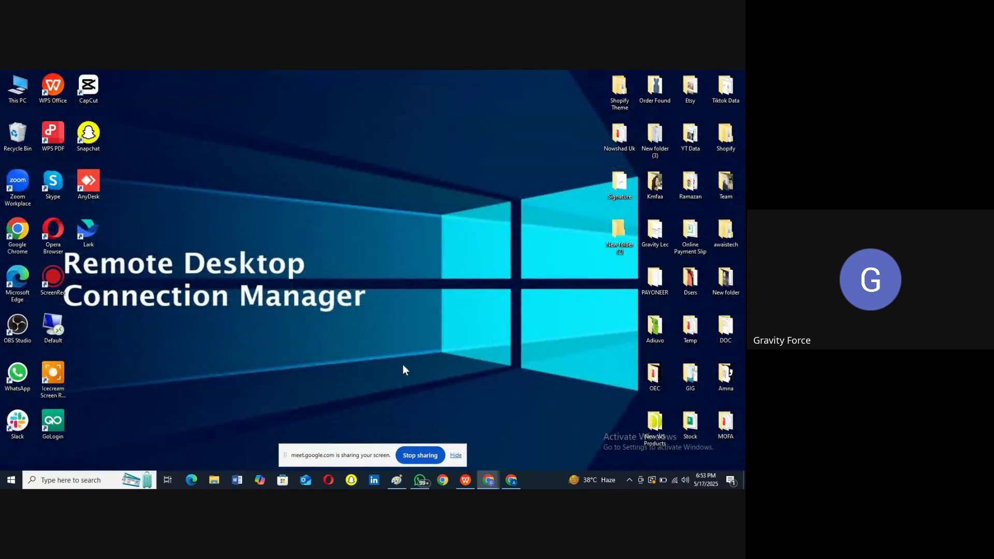
Step: In the Paint wireframe, add a 'Feature' text label under the Banners box
click(396, 480)
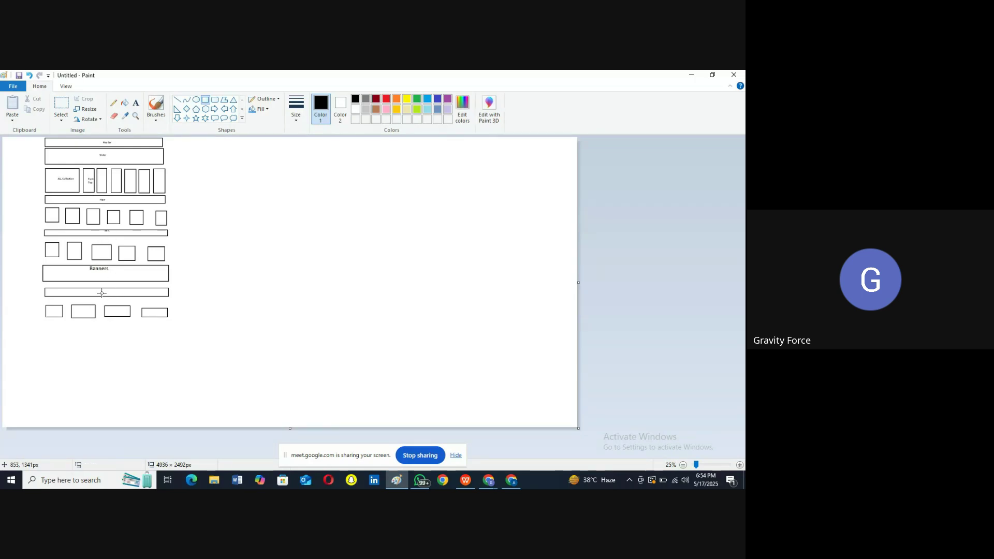
click(136, 103)
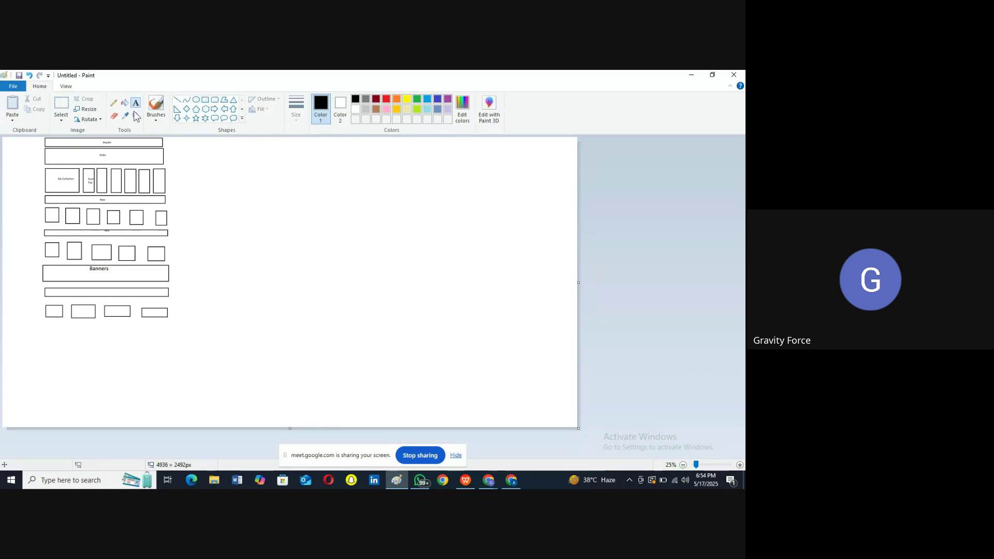
click(95, 293)
text(Footure)
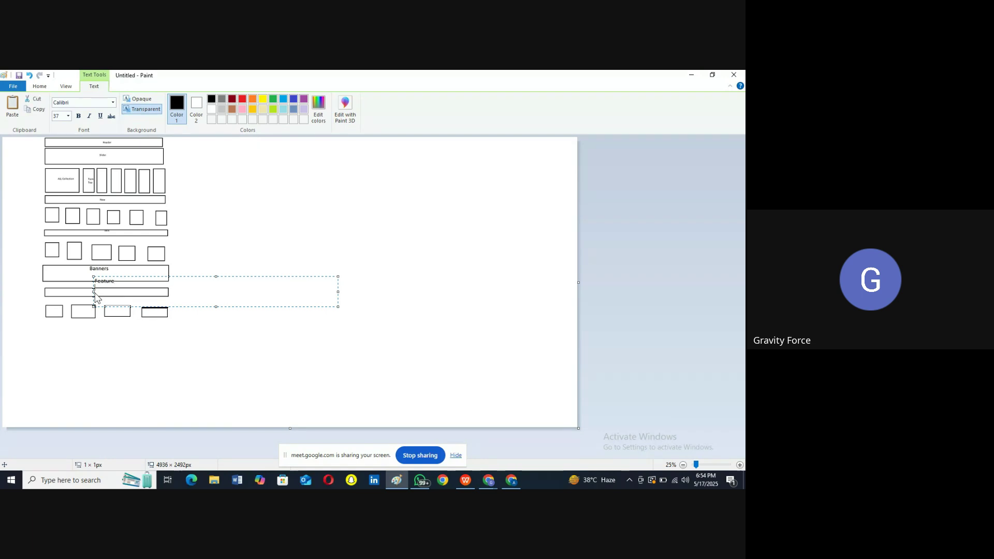
click(119, 324)
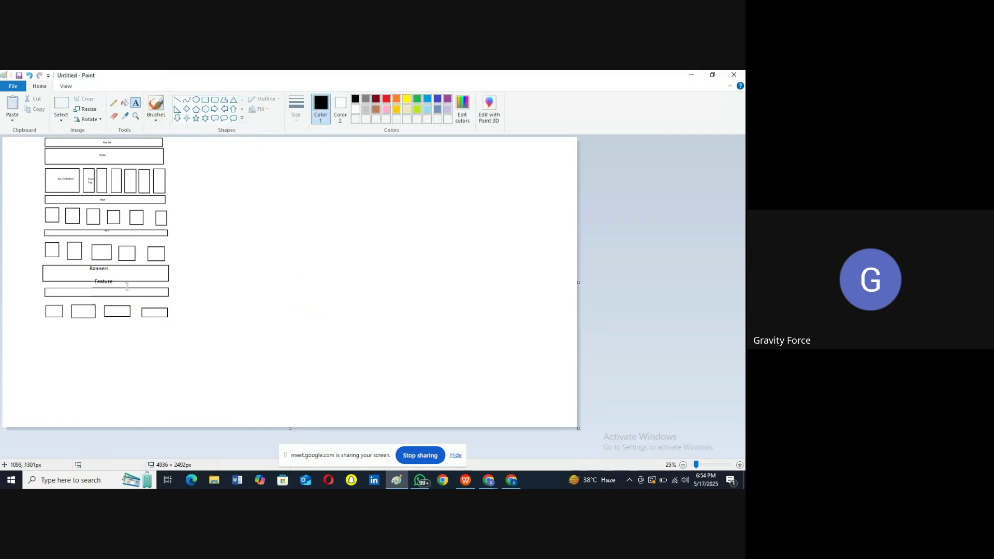
click(97, 293)
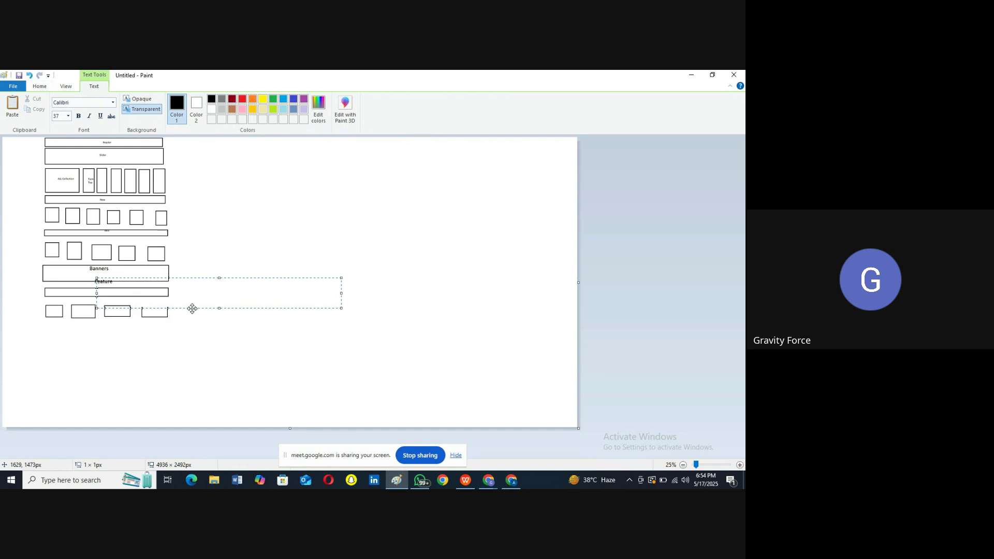
click(191, 75)
Step: Draw a wide rectangle below the product-row boxes and minimize Paint
click(205, 100)
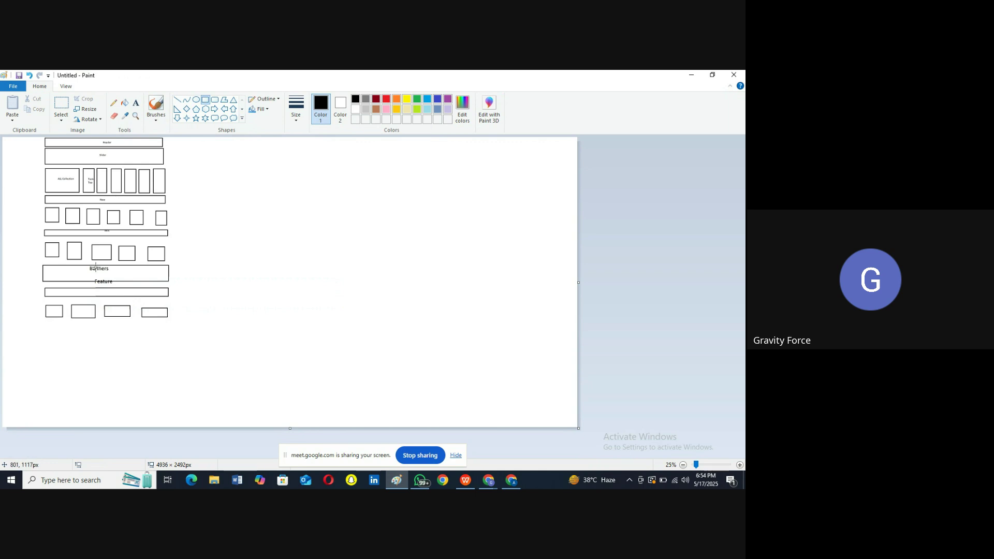
drag(43, 323, 168, 338)
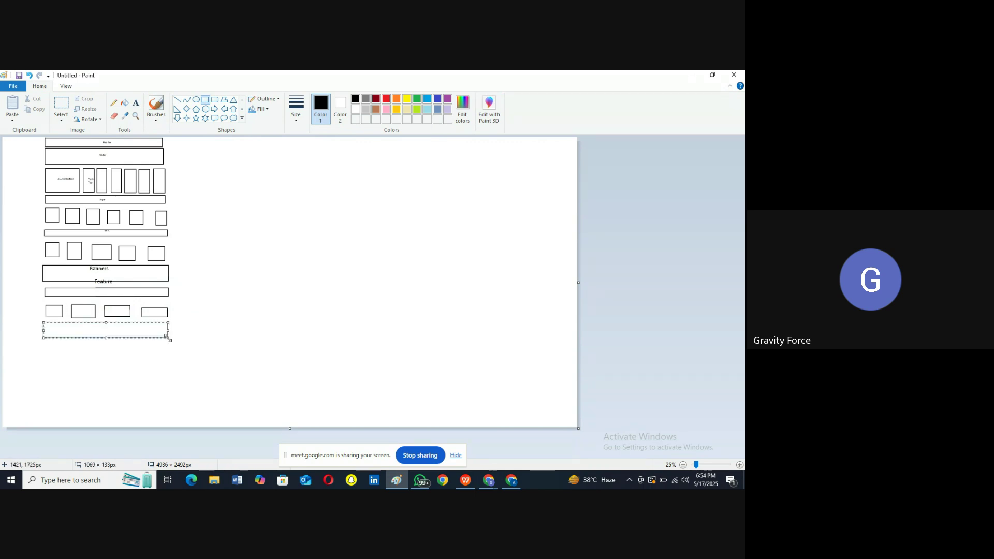
click(691, 75)
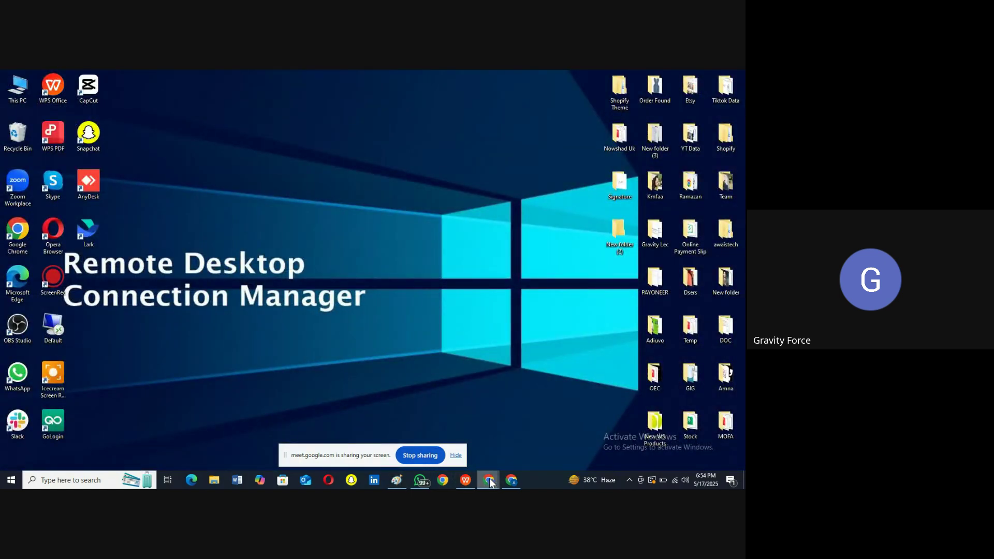
Step: Bring up the Gravity Force site in Chrome and scroll down to its footer
mouse_move(490, 482)
click(437, 445)
scroll(438, 308, down, 3)
scroll(438, 308, down, 15)
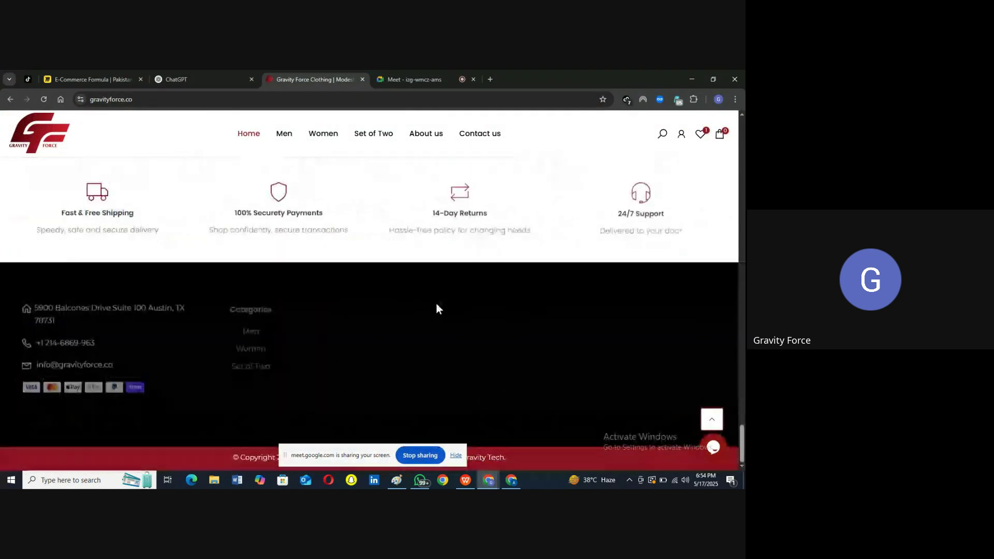
Step: Type a partial e-mail into the newsletter sign-up field, clear it, and return to Paint
click(604, 362)
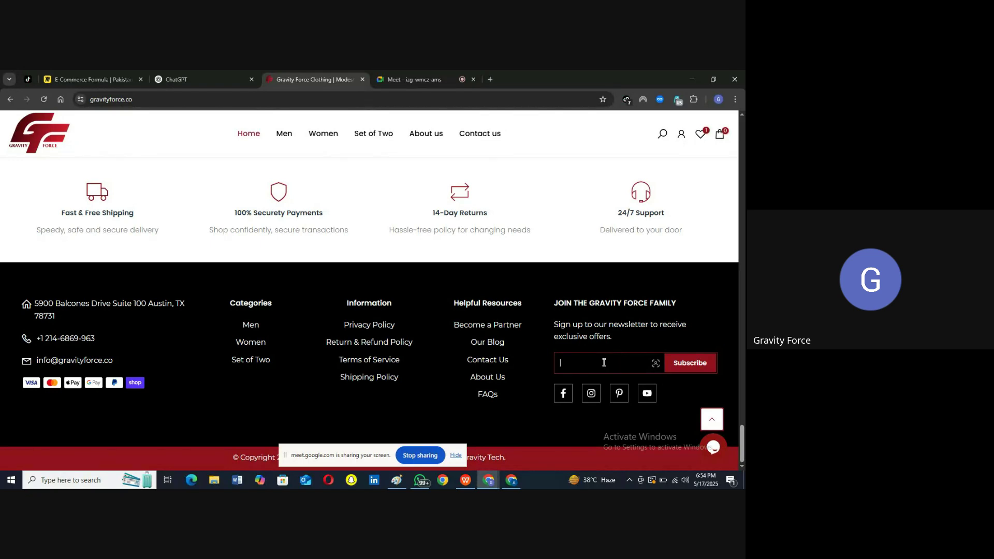
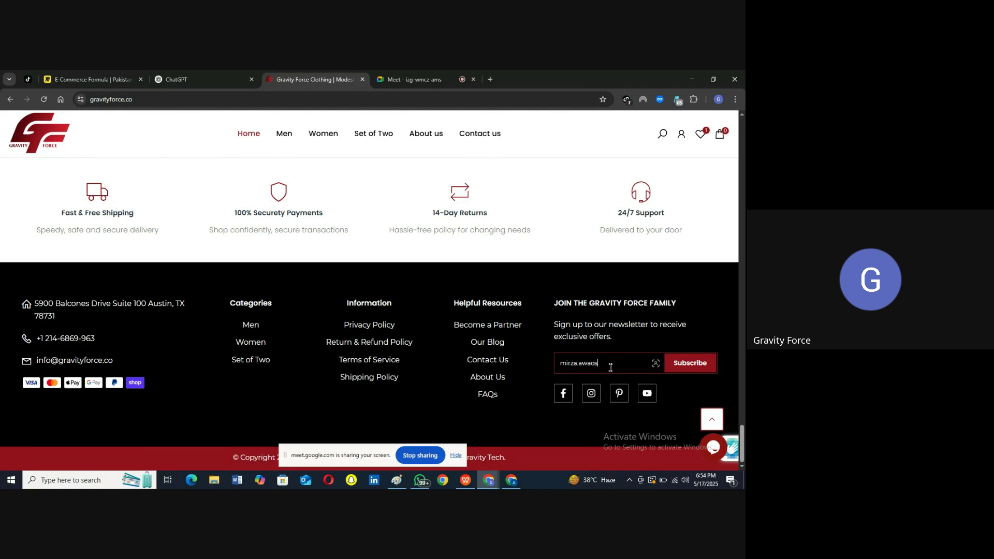
key(ctrl+a)
key(BackSpace)
click(404, 478)
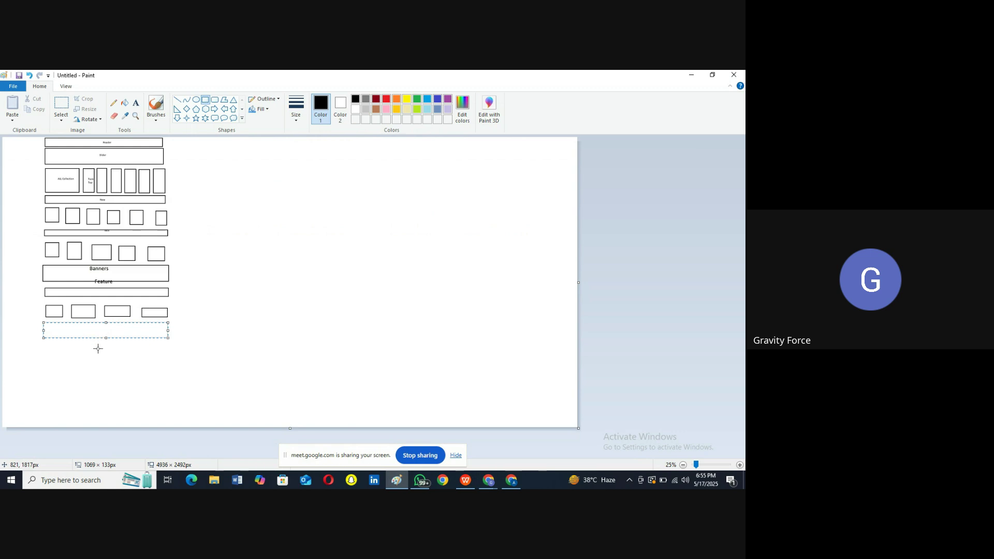
Step: Shorten the bottom box slightly and draw a thin divider bar beneath it
drag(102, 331, 102, 331)
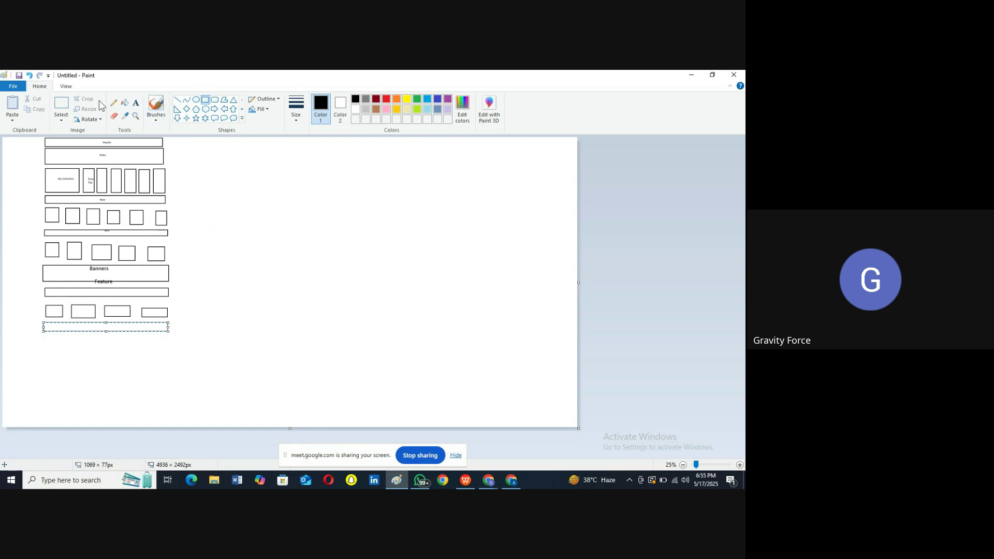
click(206, 100)
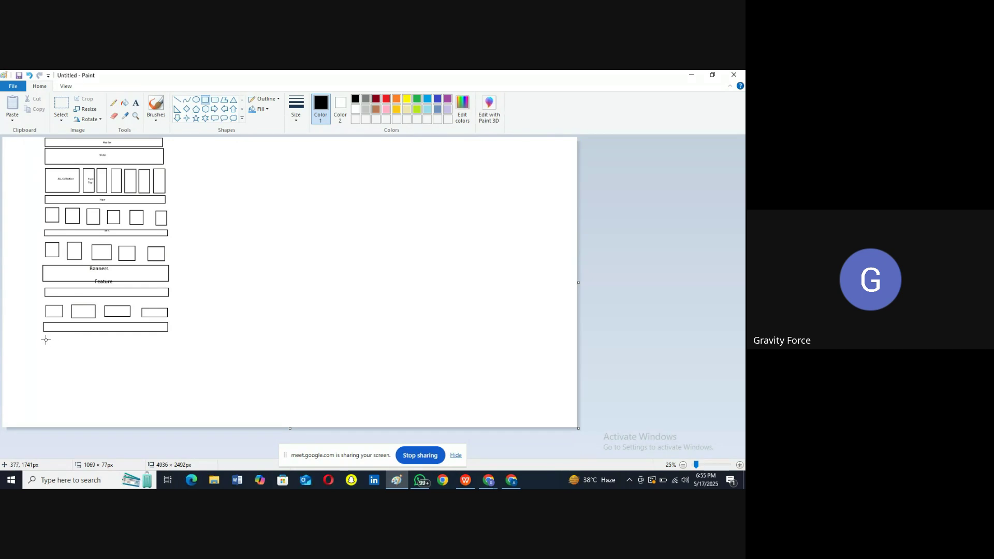
drag(44, 336, 169, 340)
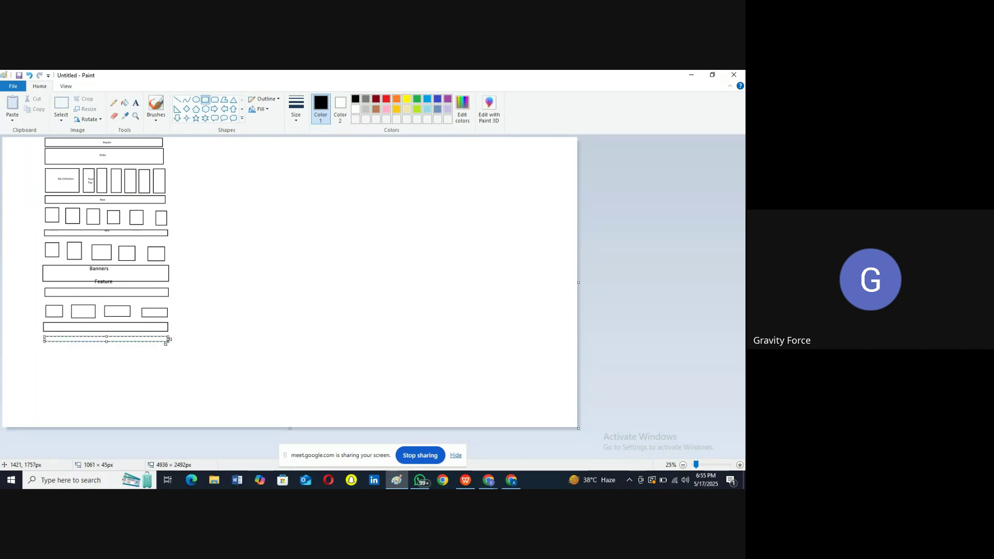
Step: Draw the footer circles below the thin bar with the Oval tool, then minimize Paint
click(195, 100)
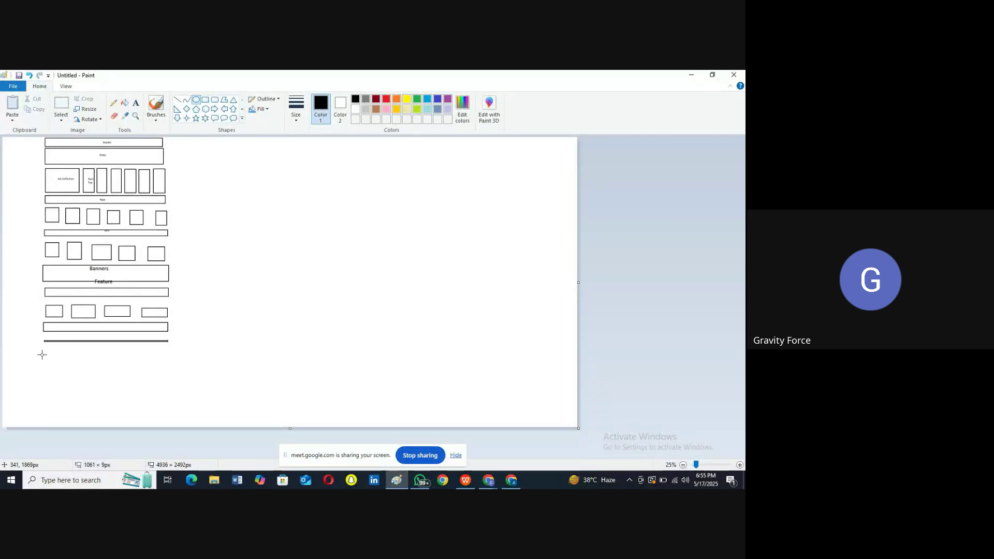
drag(47, 351, 171, 387)
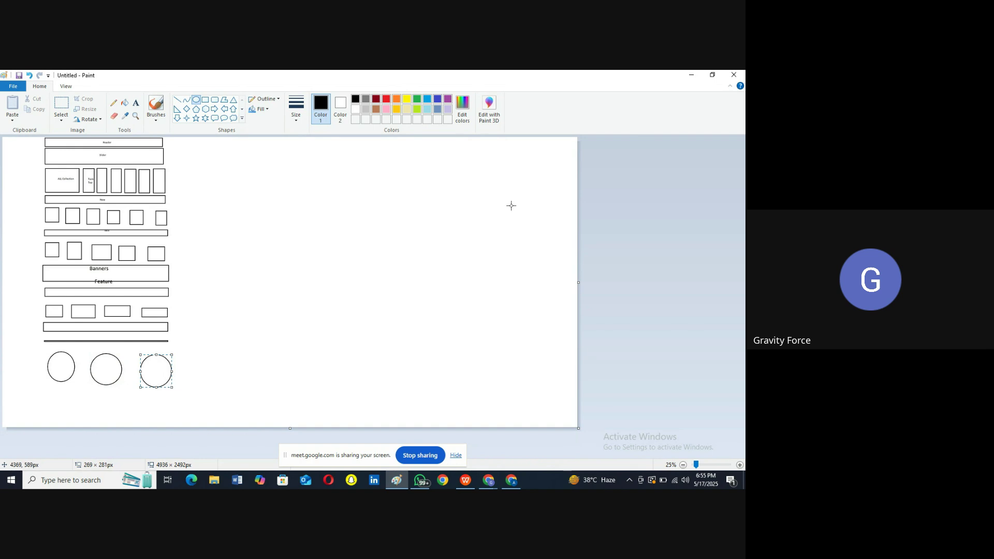
click(691, 75)
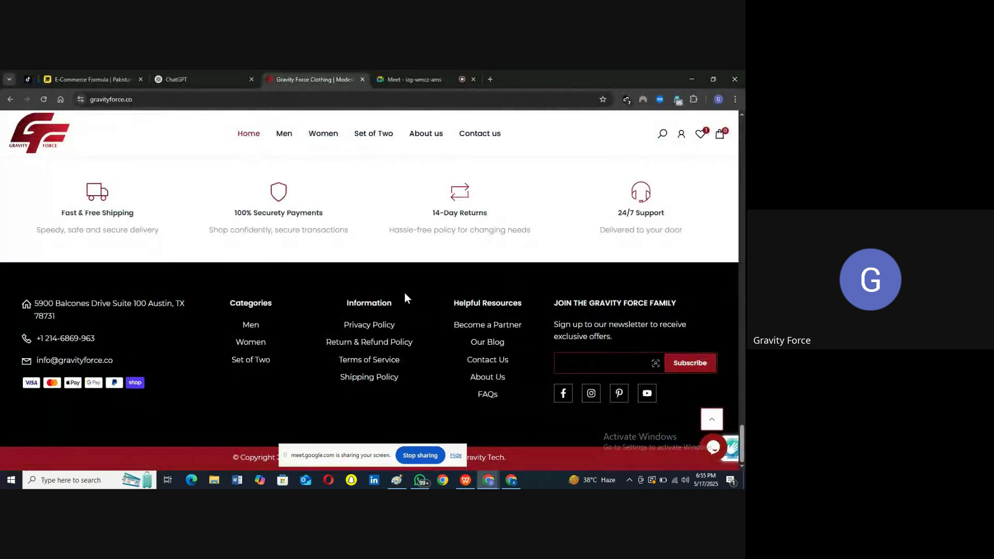
Step: Scroll to 'What Our Customers Say', select its heading, then switch back to the Paint wireframe
scroll(406, 296, up, 10)
scroll(406, 296, up, 3)
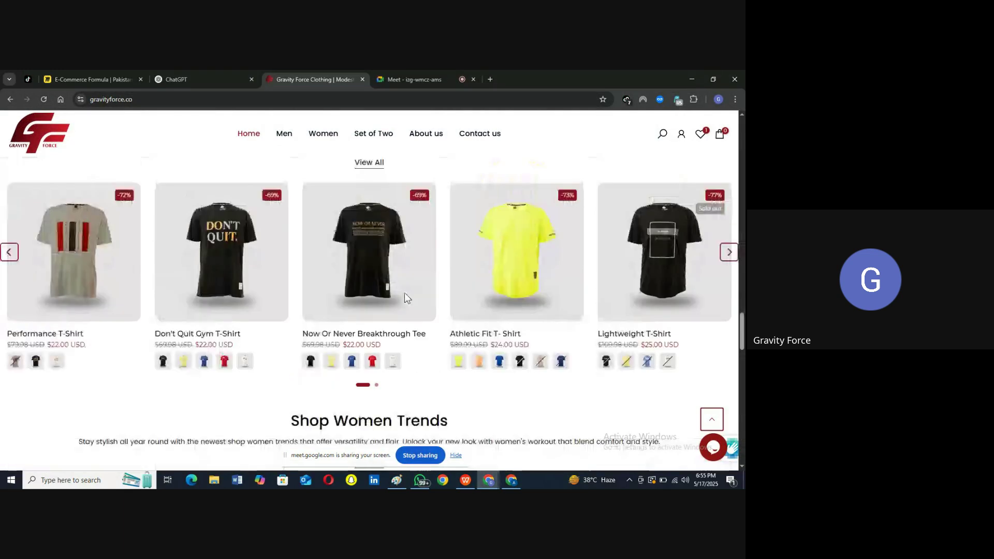
scroll(405, 294, down, 6)
scroll(406, 296, up, 5)
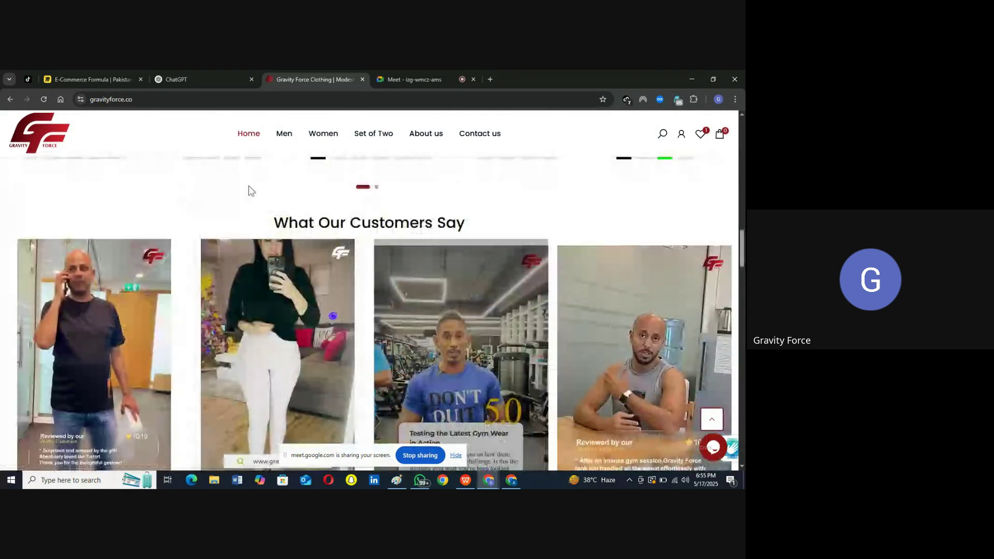
drag(293, 210, 476, 219)
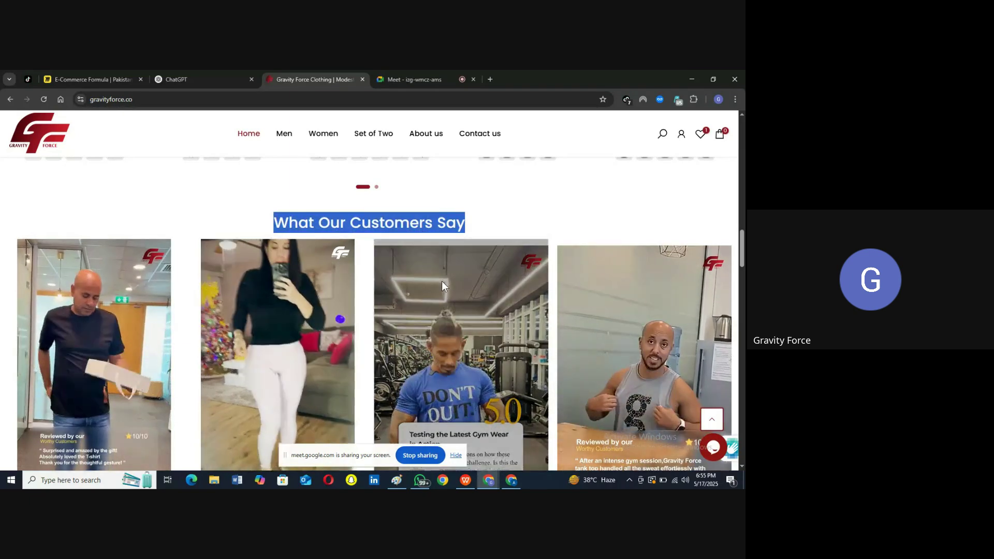
scroll(442, 281, down, 1)
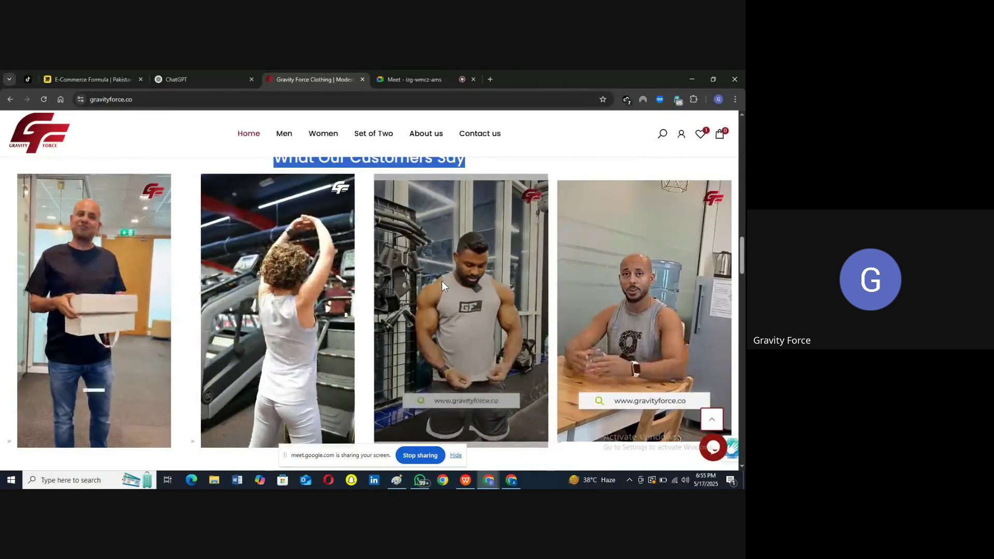
mouse_move(324, 293)
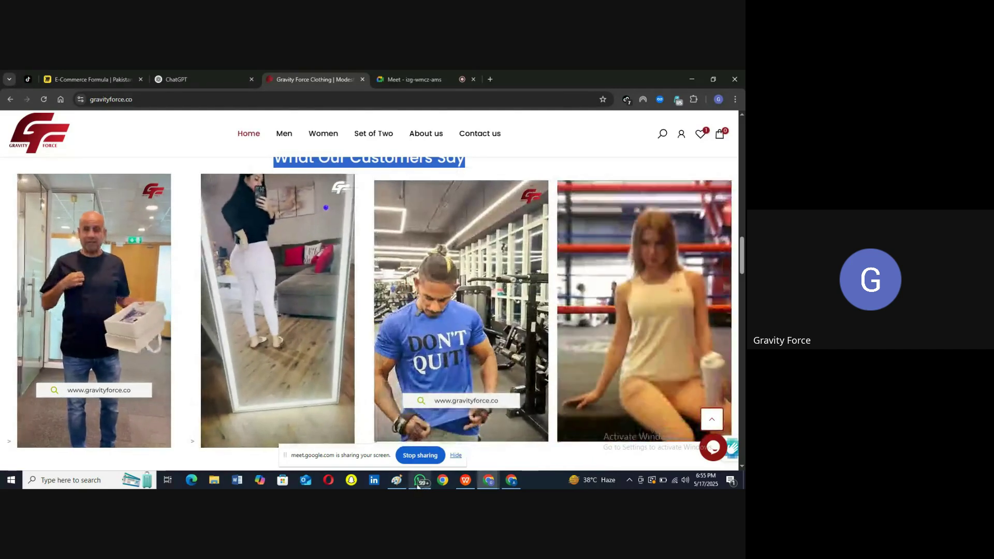
click(396, 481)
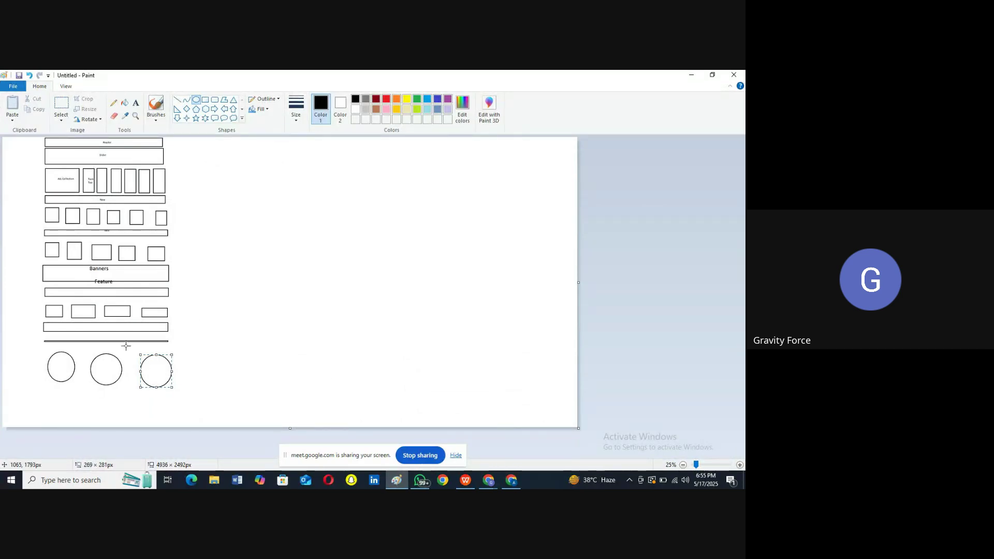
Step: Draw a wide rectangle beneath the three footer circles, then minimize Paint
click(206, 99)
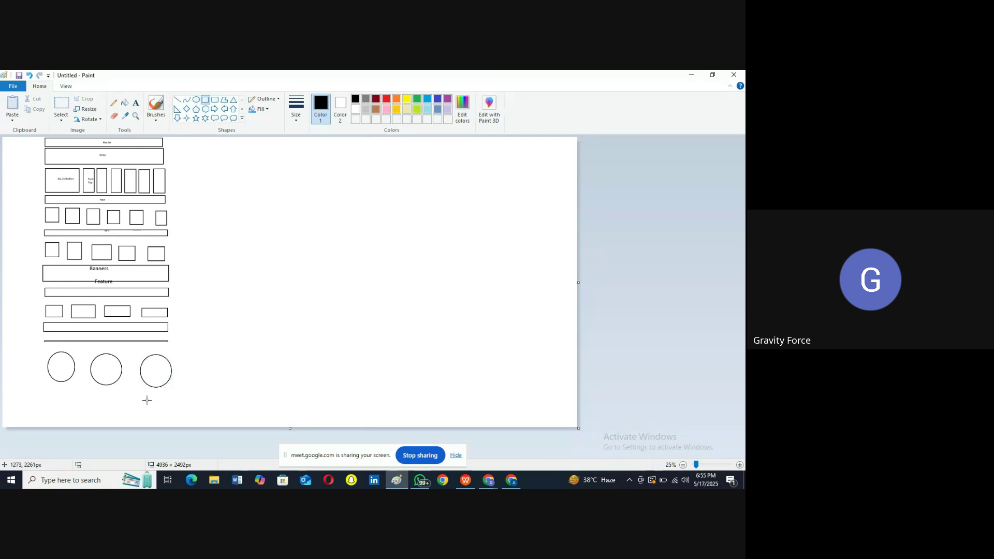
click(43, 387)
drag(43, 387, 169, 409)
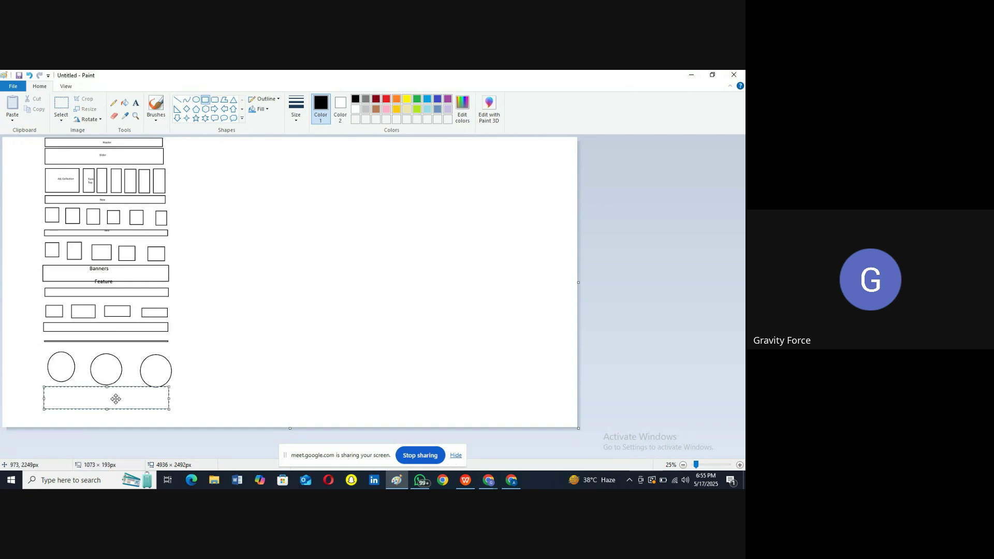
click(214, 404)
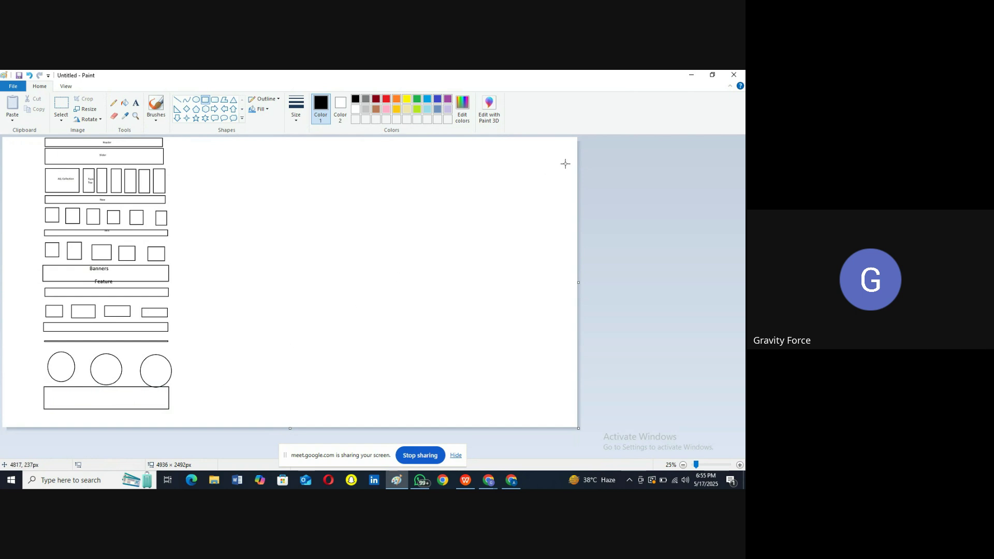
click(691, 75)
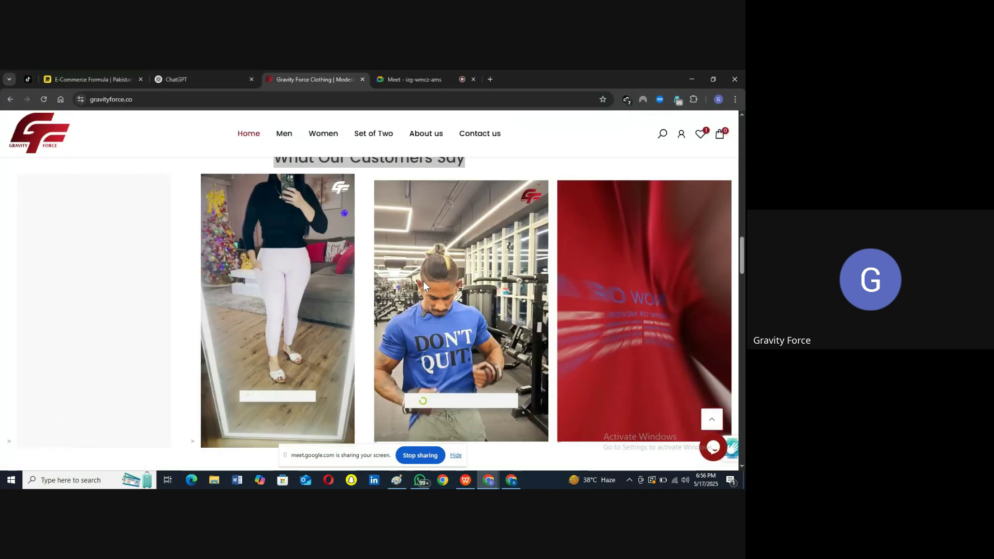
Step: Hide the screen-sharing notice, then open the in-call chat messages in the Google Meet tab
scroll(424, 281, down, 15)
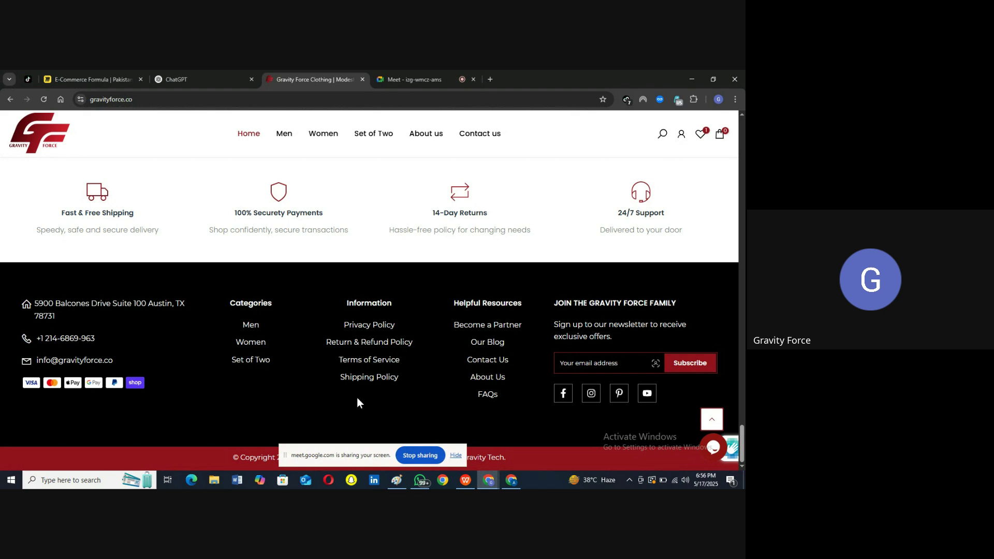
click(455, 456)
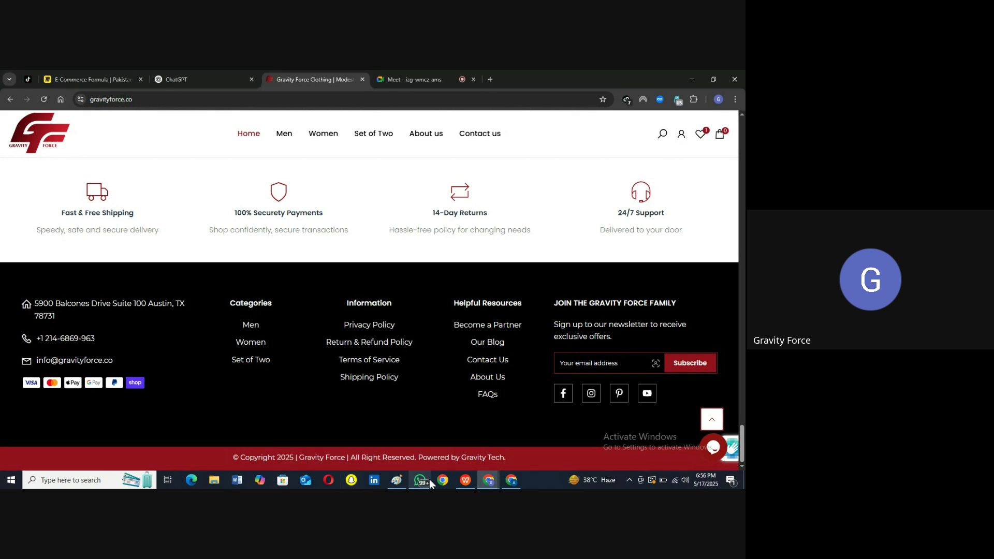
click(400, 477)
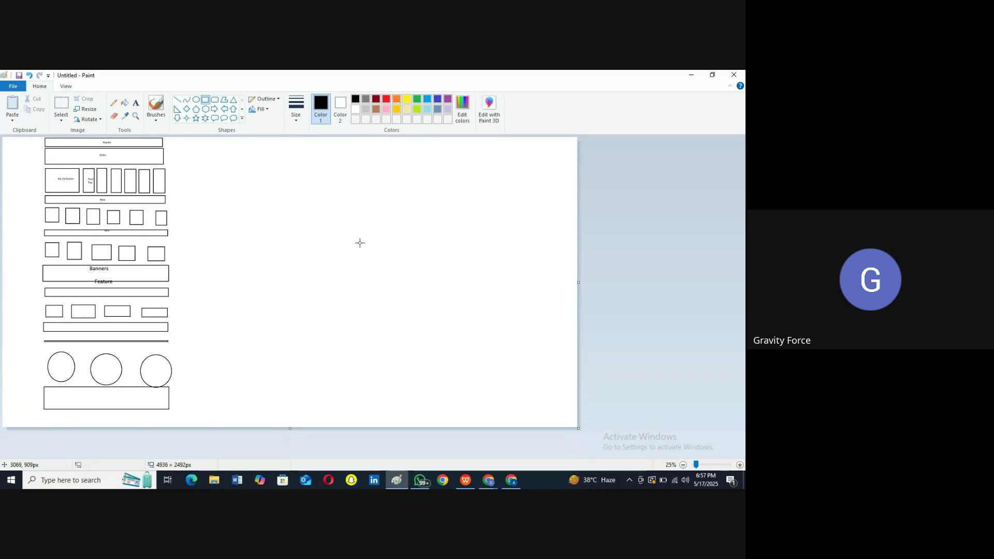
click(394, 479)
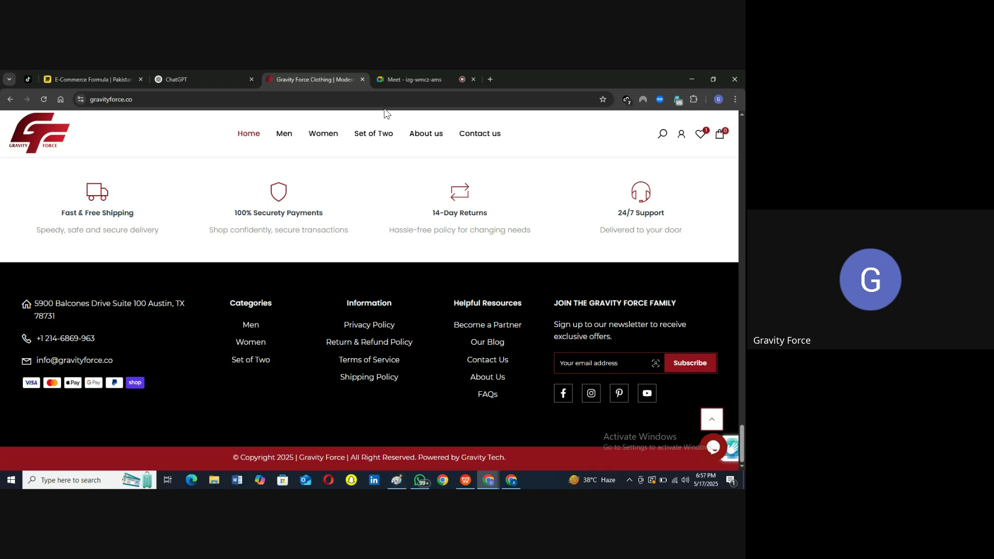
click(396, 79)
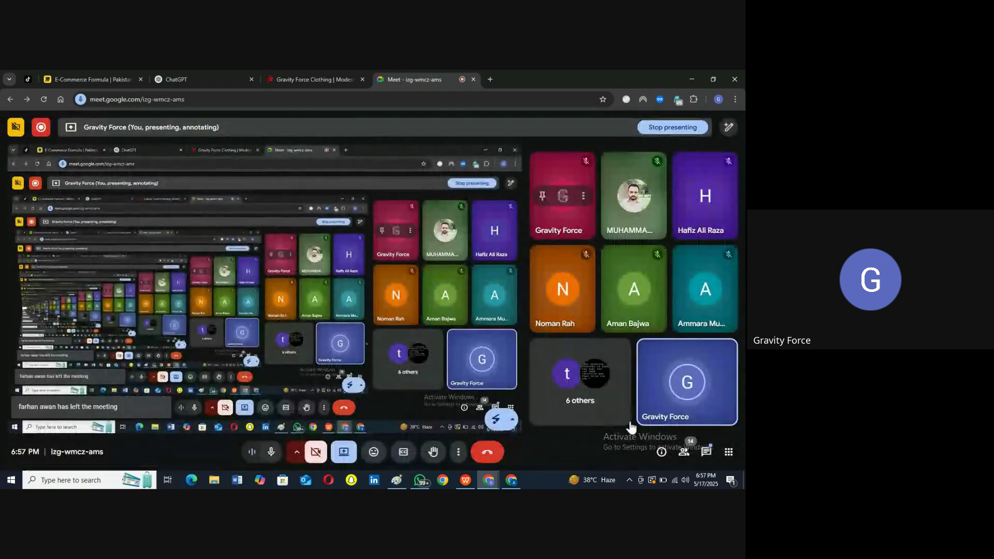
click(707, 450)
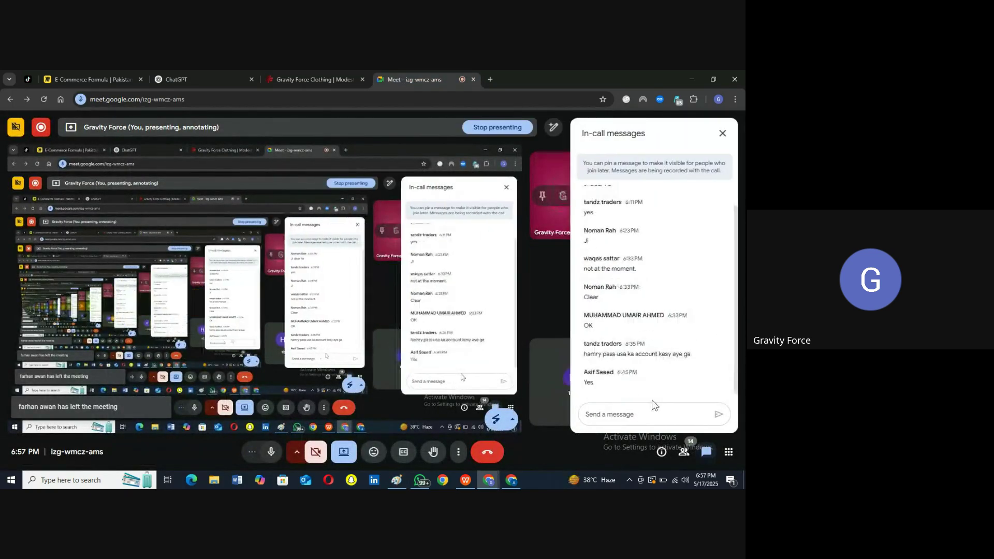